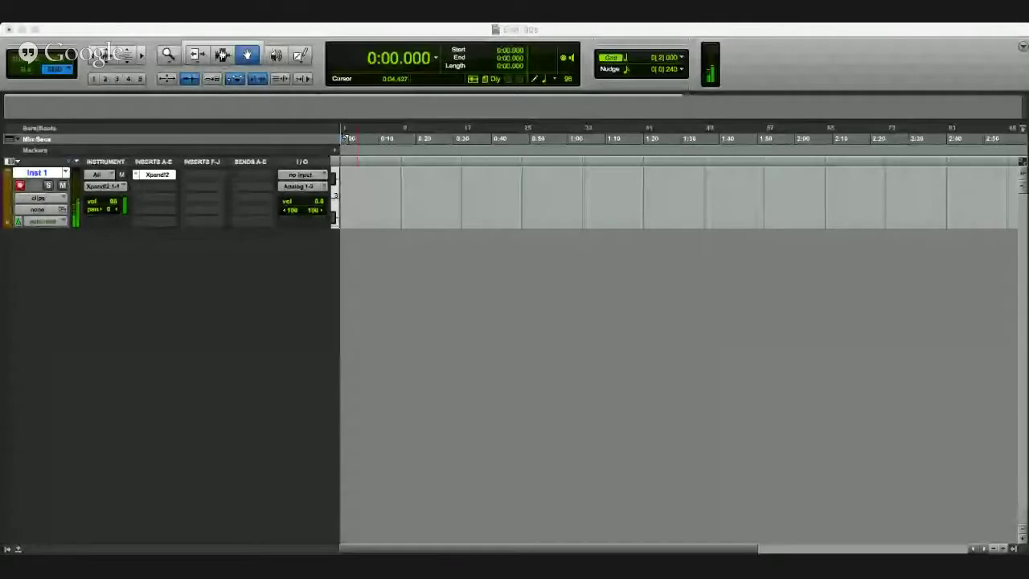
left_click(567, 323)
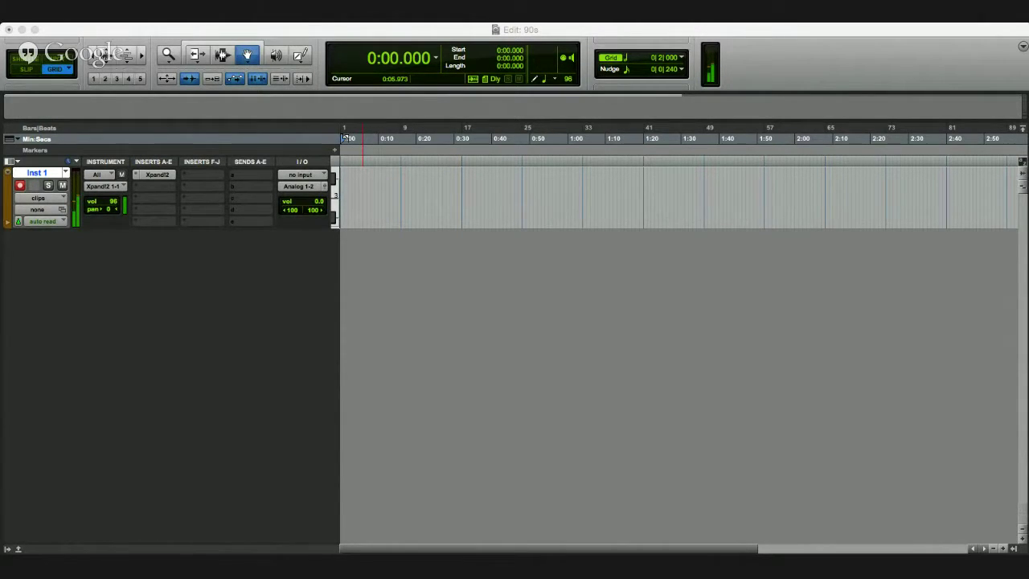
key("super+Tab")
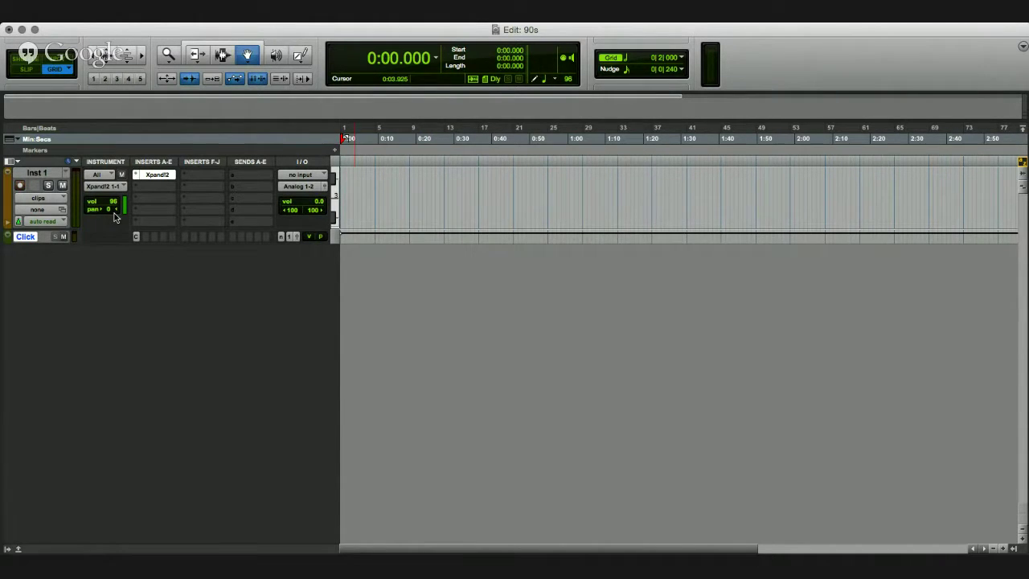
Play the session briefly from the start to hear the click track
key("space")
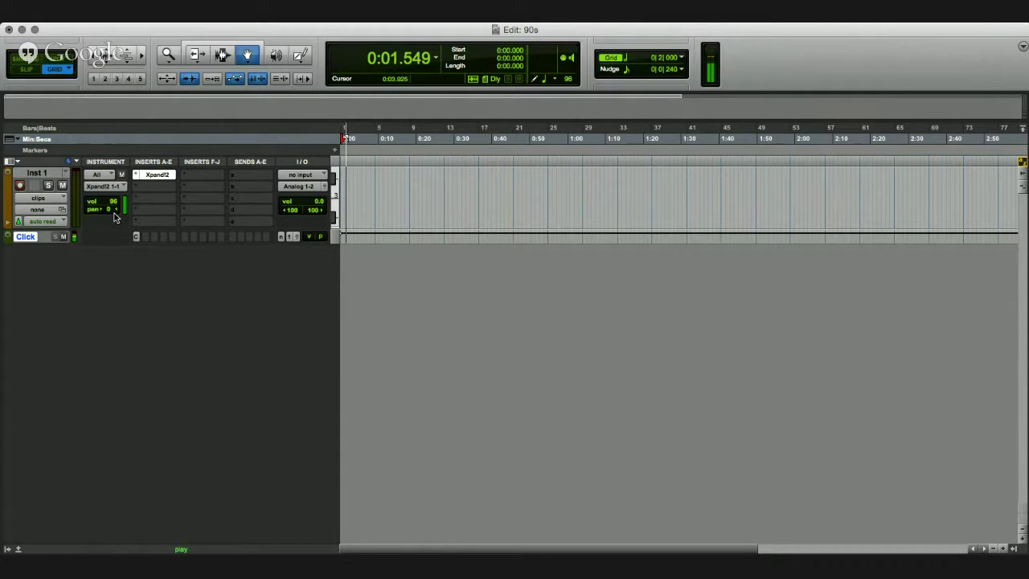
key("space")
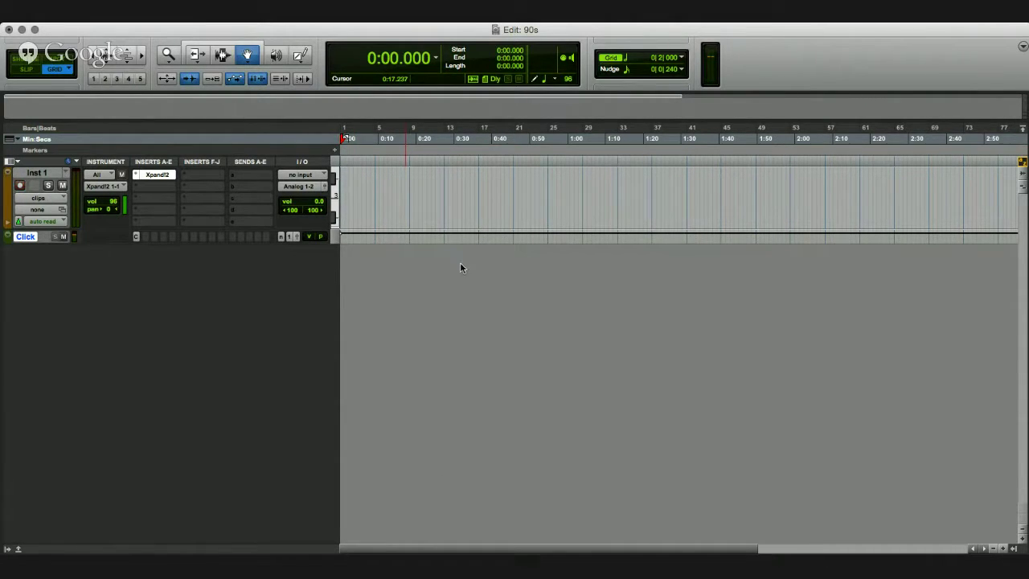
Add four new instrument tracks between the Inst 1 track and the Click track
left_click(37, 175)
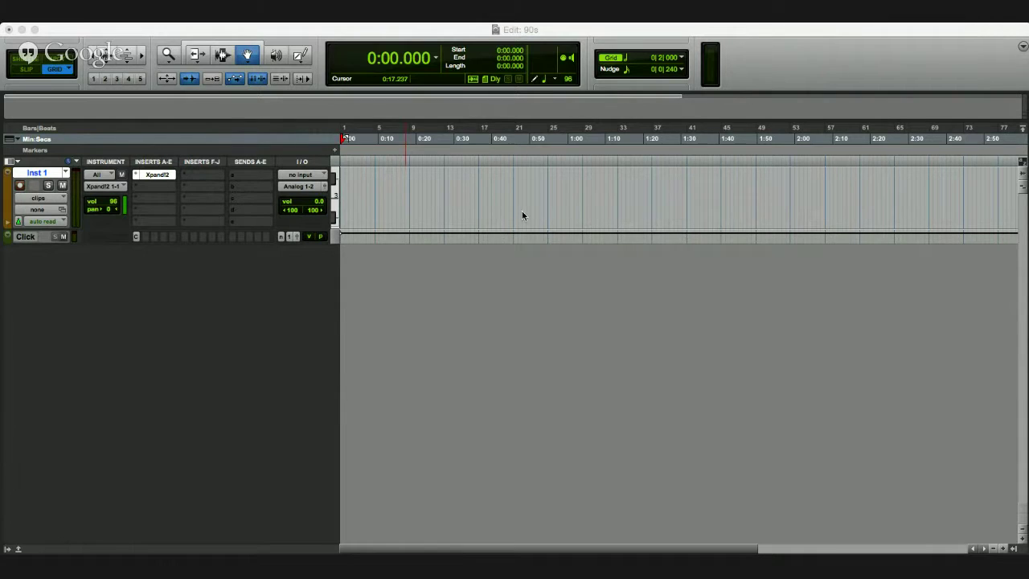
left_click(673, 233)
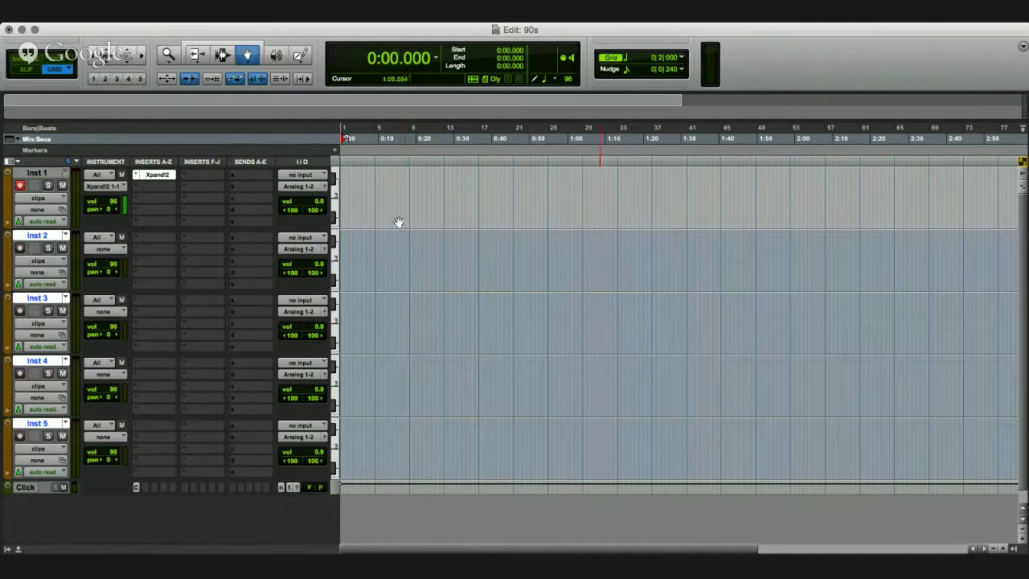
Record-enable the Inst 2 track and rename it Bass Drum
left_click(21, 249)
double_click(44, 237)
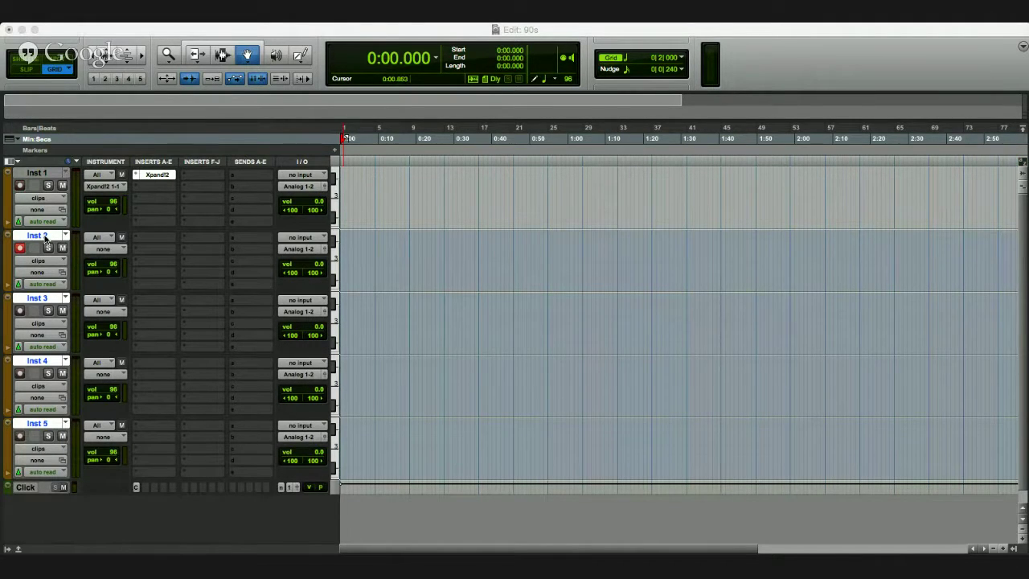
key("Return")
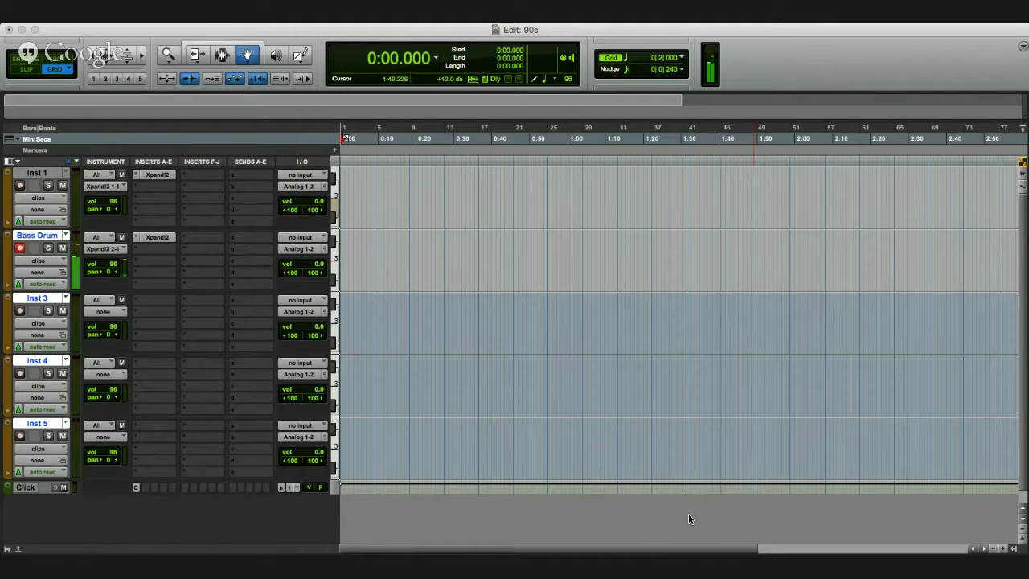
Record a MIDI part about 16 seconds long on the Bass Drum track from the session start and select its clip
key("super+space")
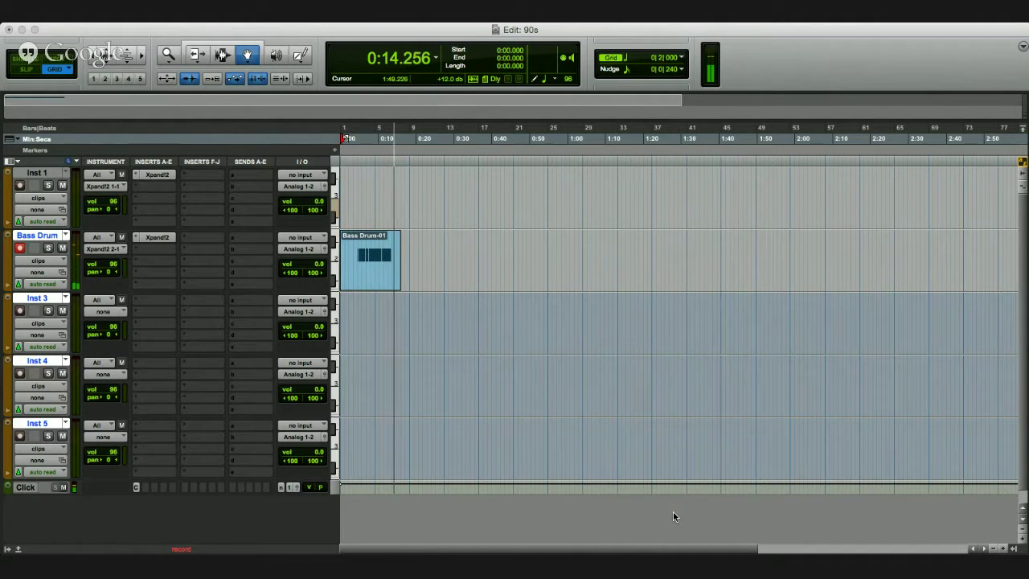
key("space")
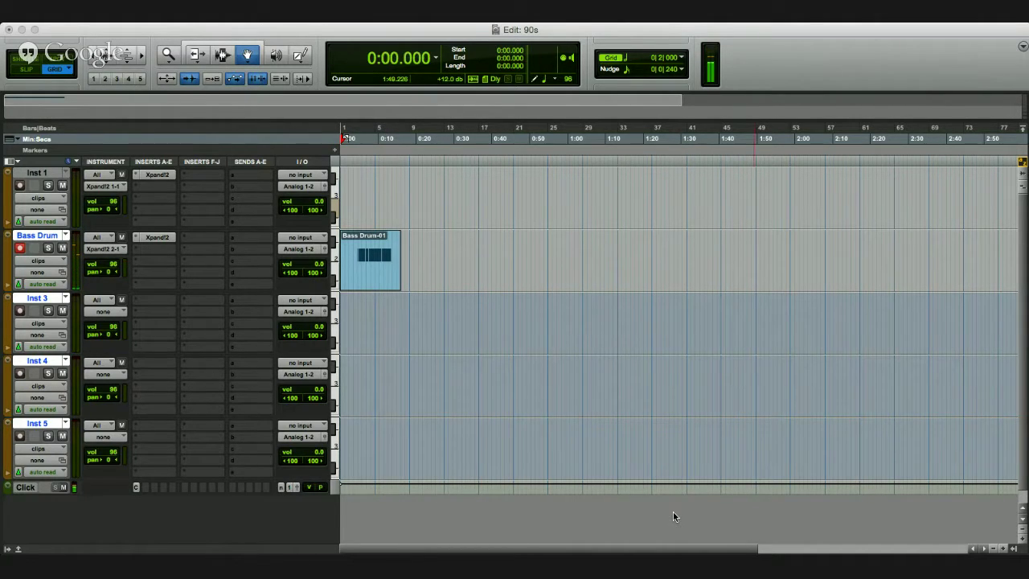
left_click(376, 250)
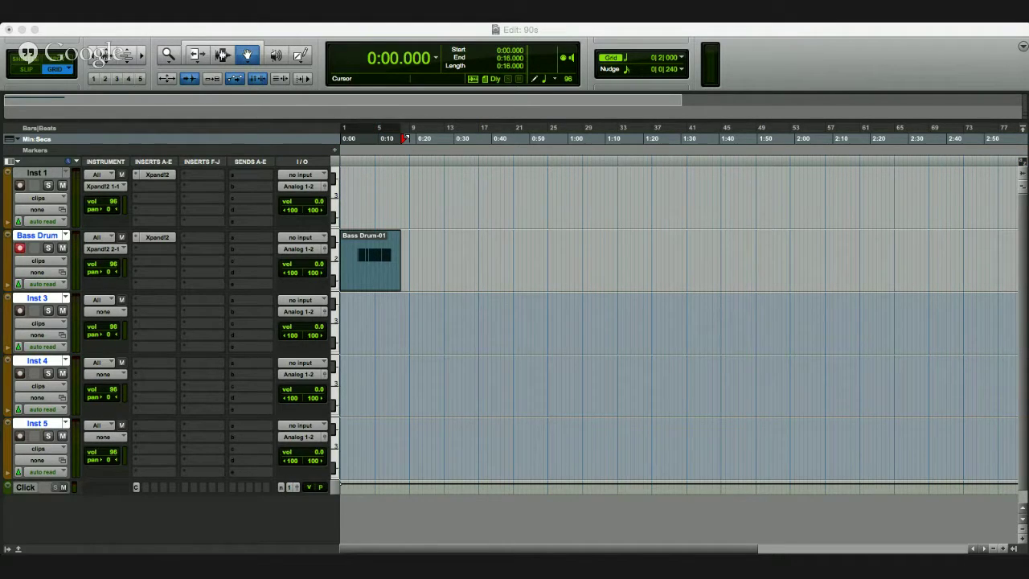
Play back the recorded bass drum part, starting from the first drum hits at about 4.6 seconds
key("space")
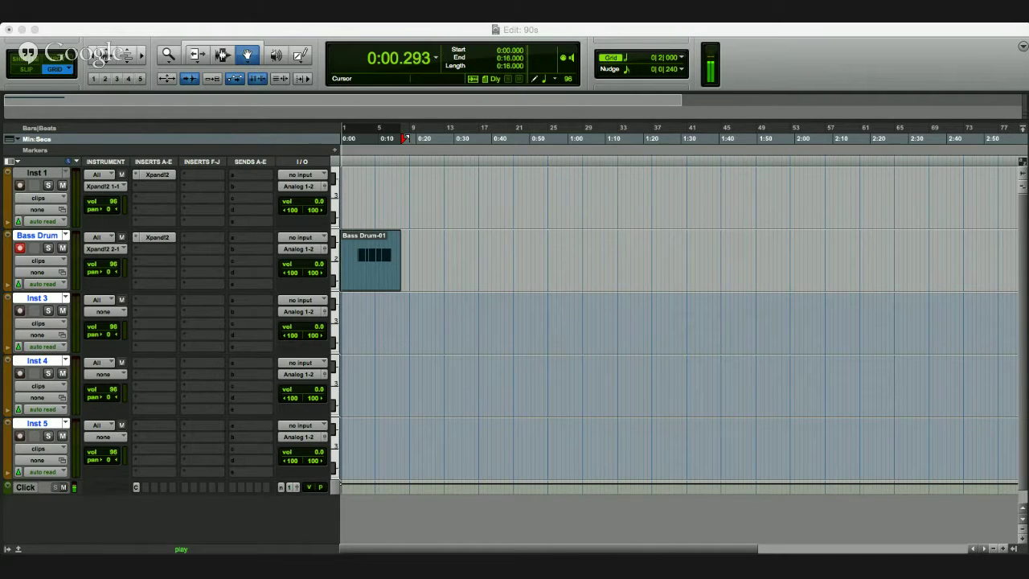
key("space")
key("space")
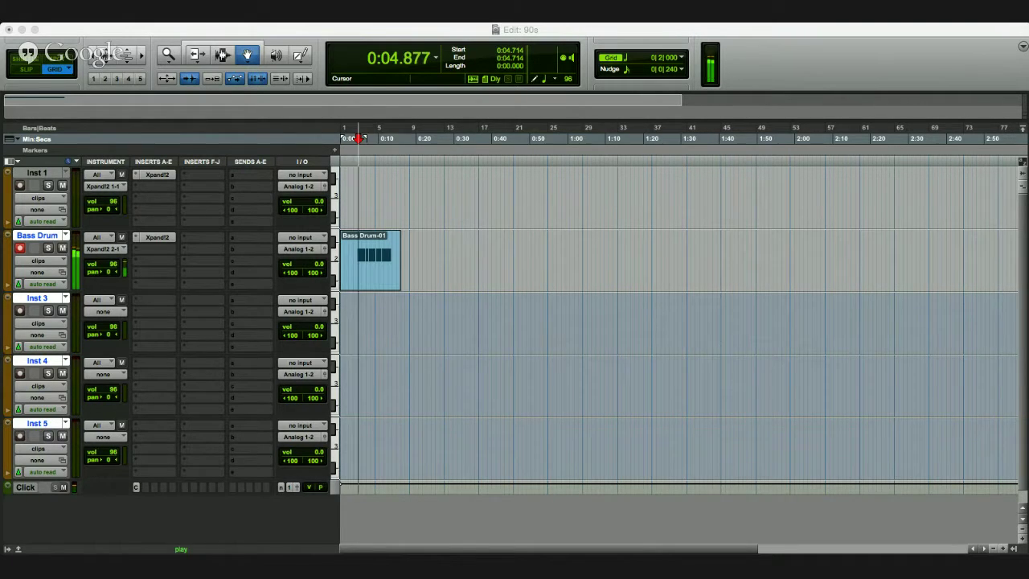
key("space")
key("space")
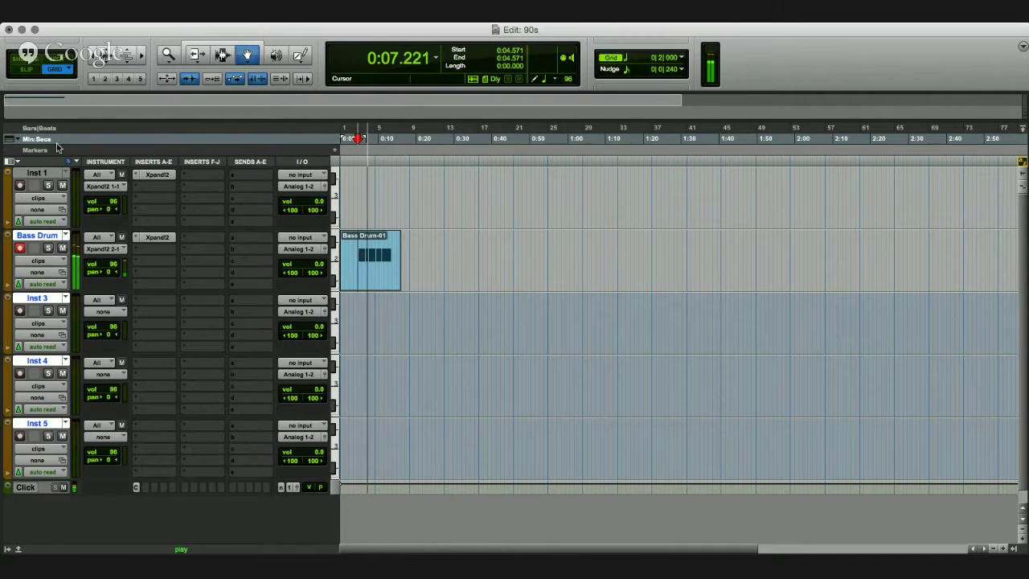
key("space")
Copy the Xpand!2 instrument from the Bass Drum track to Inst 3 and rename that track Snare
left_click(21, 311)
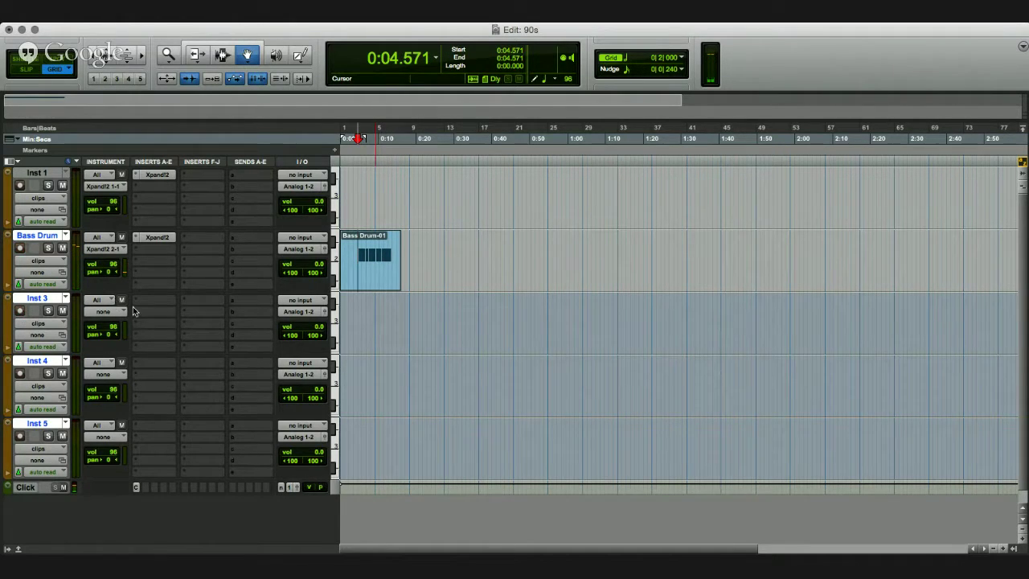
left_click_drag(164, 245, 157, 300)
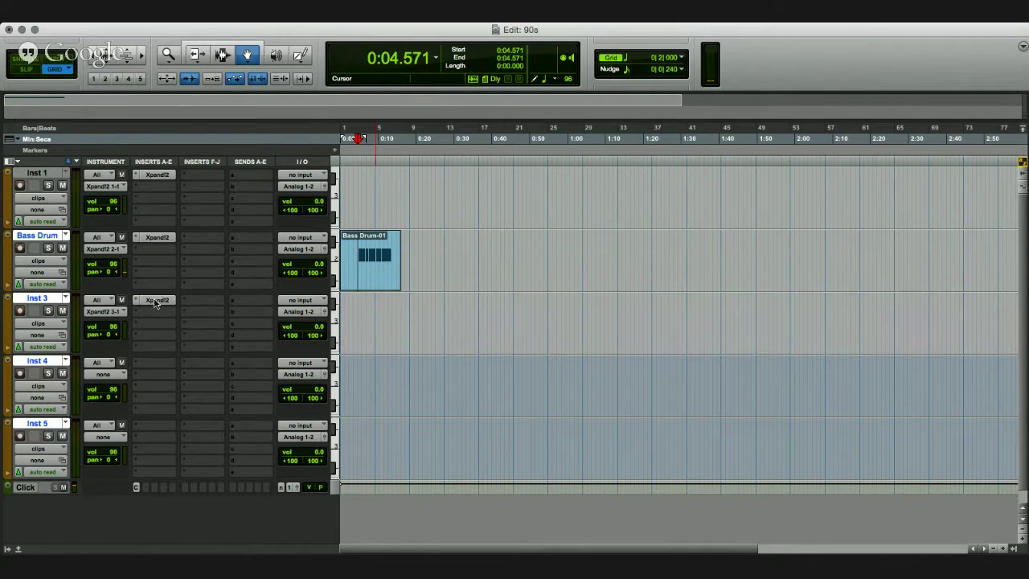
double_click(37, 299)
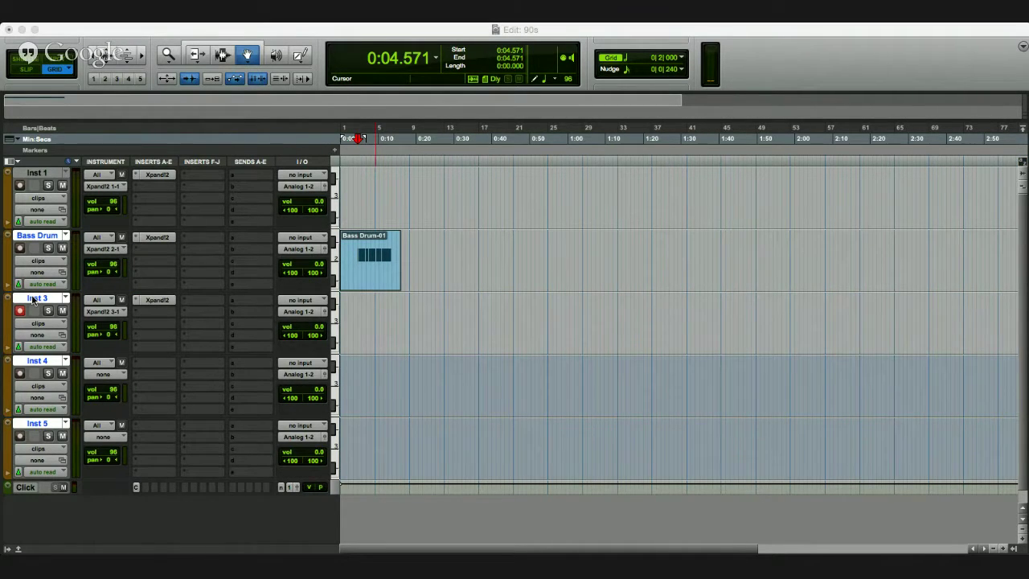
type("Snare")
key("Return")
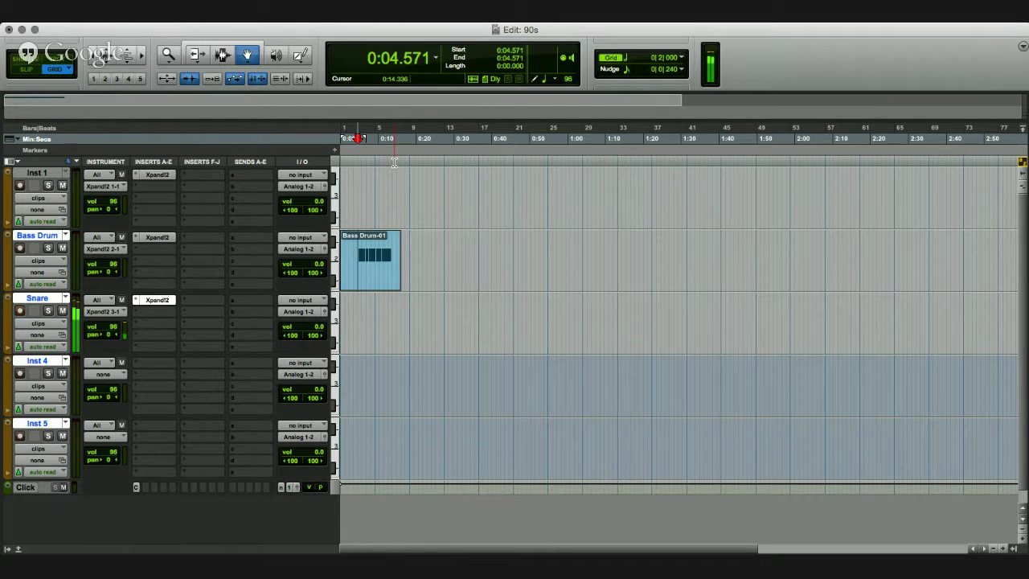
Play the bass drum part repeatedly from 0:04.571 while rehearsing the snare pattern against it
key("space")
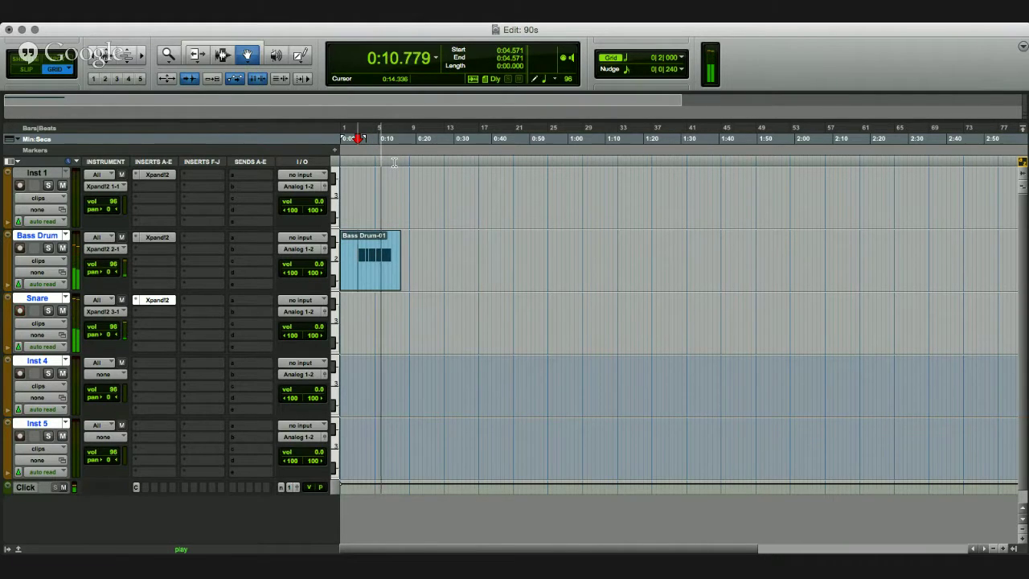
key("space")
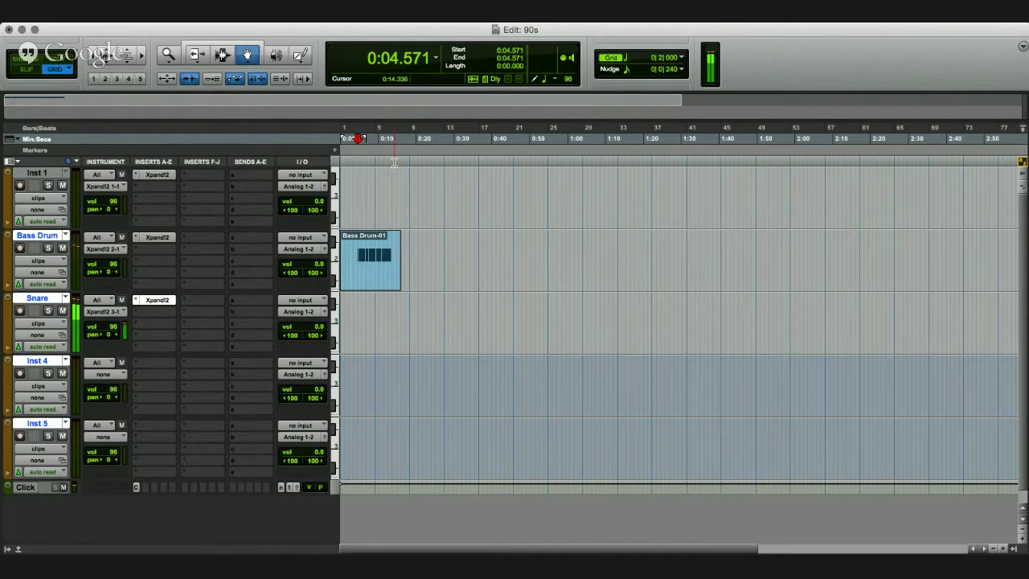
key("space")
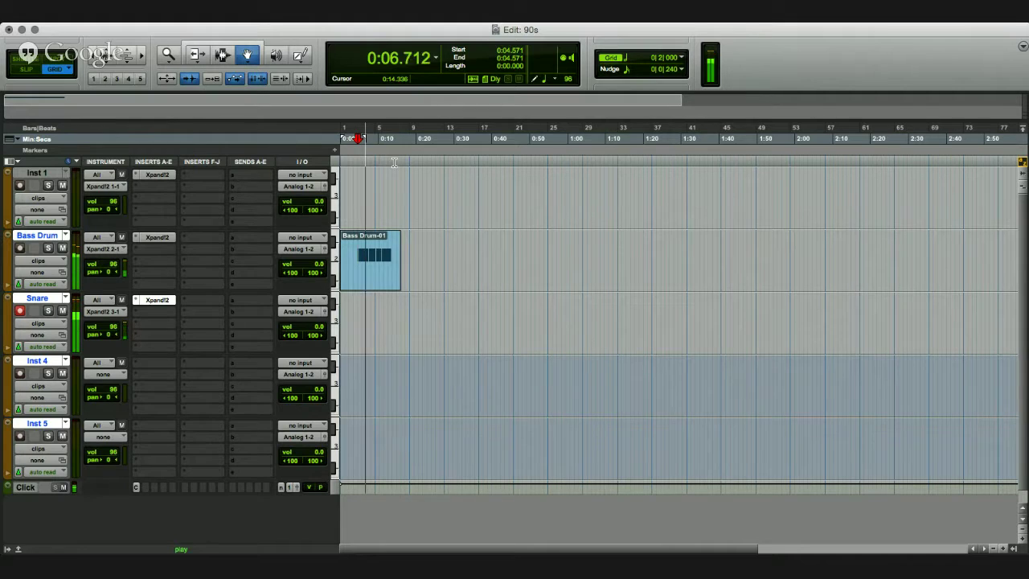
key("space")
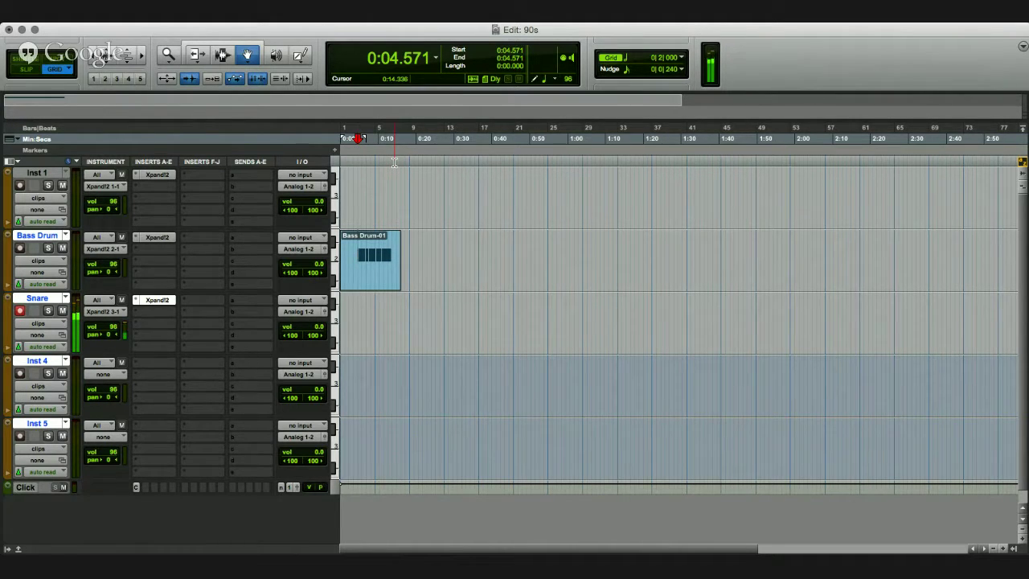
key("space")
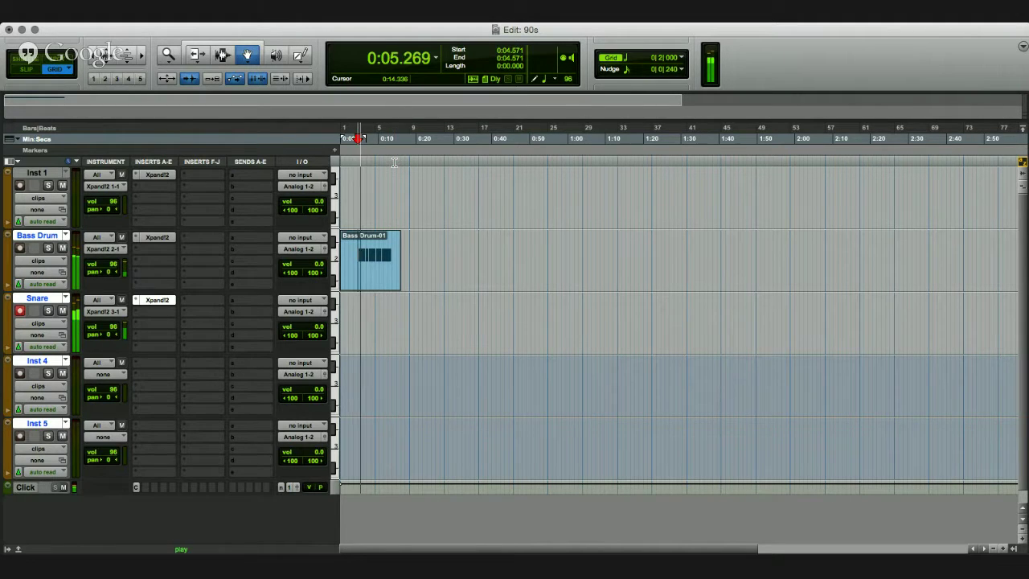
key("space")
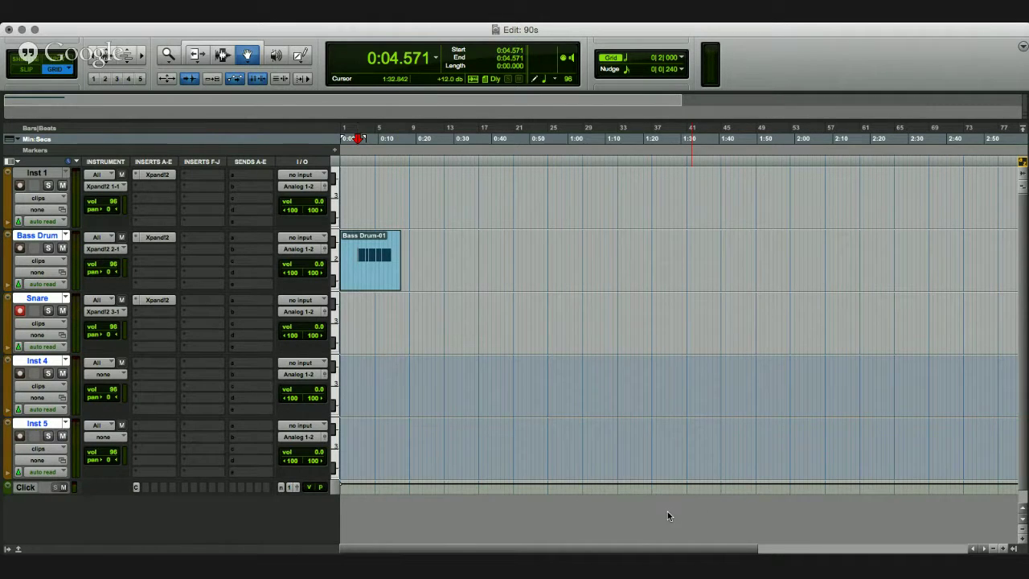
Record a MIDI snare part on the Snare track from 0:04.571 along with the bass drum, and select its clip
key("super+space")
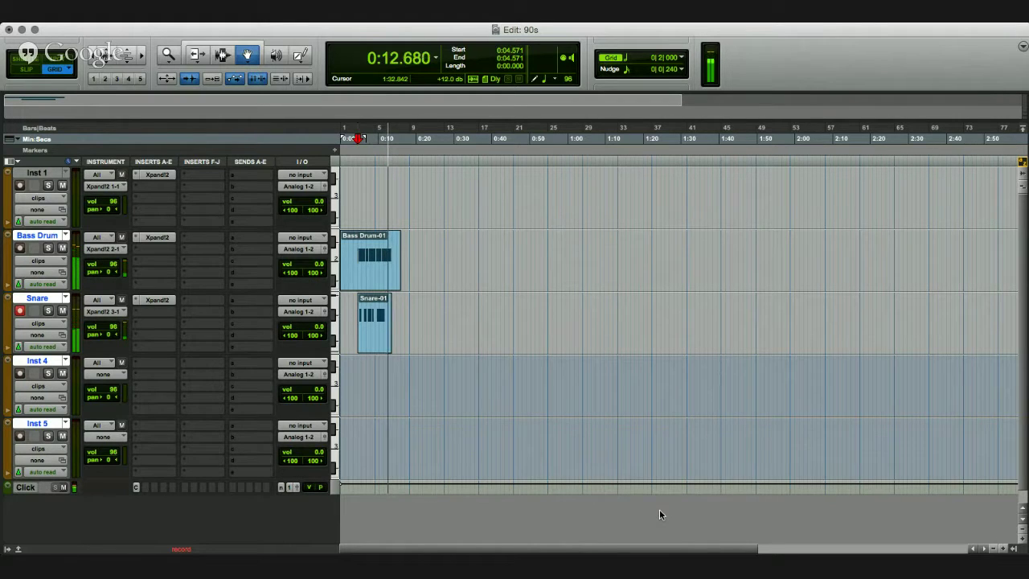
key("space")
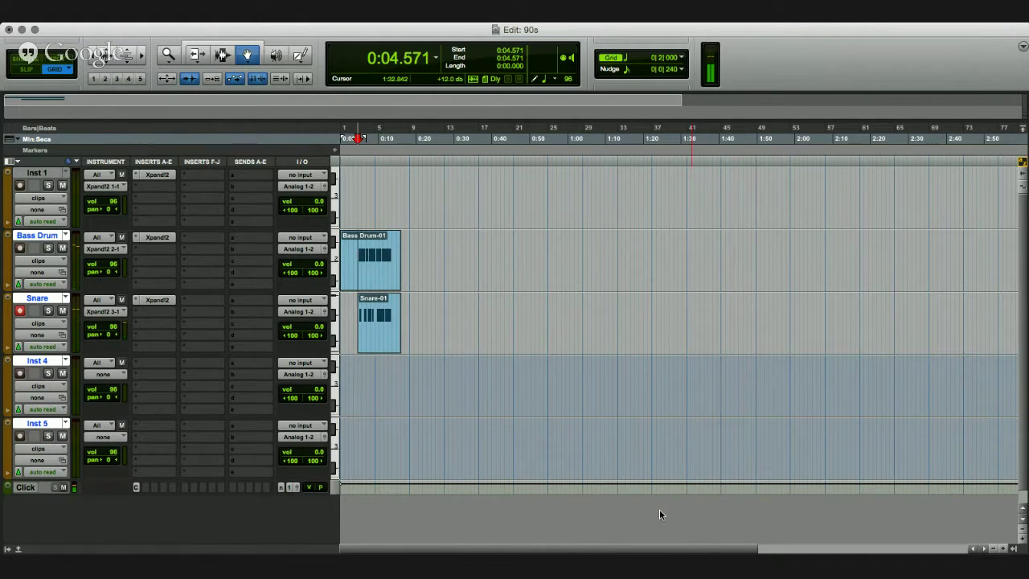
left_click(390, 324)
left_click(377, 321)
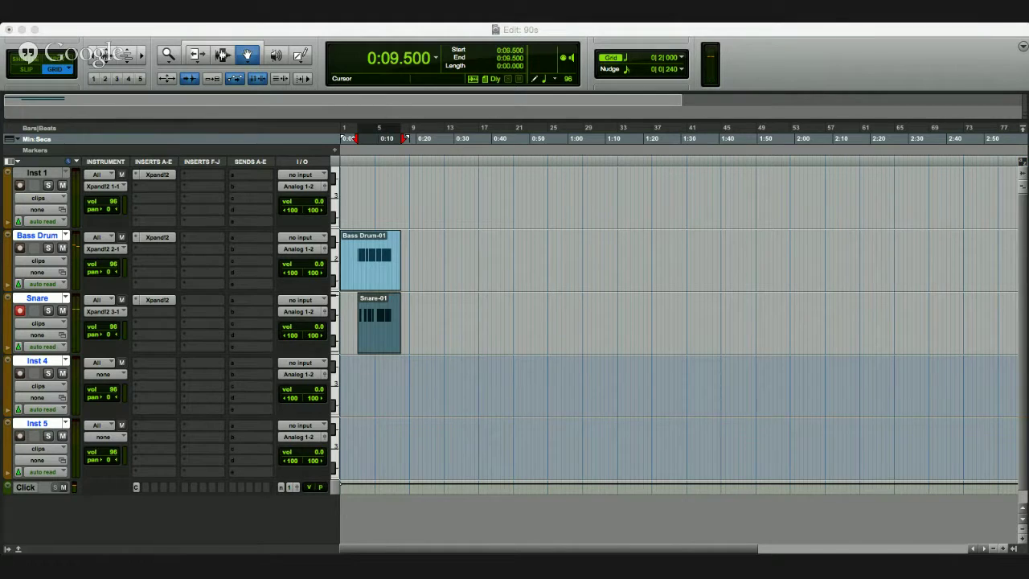
Play back the snare and bass drum parts together from 0:04.321 and again from 0:06.312
left_click(361, 138)
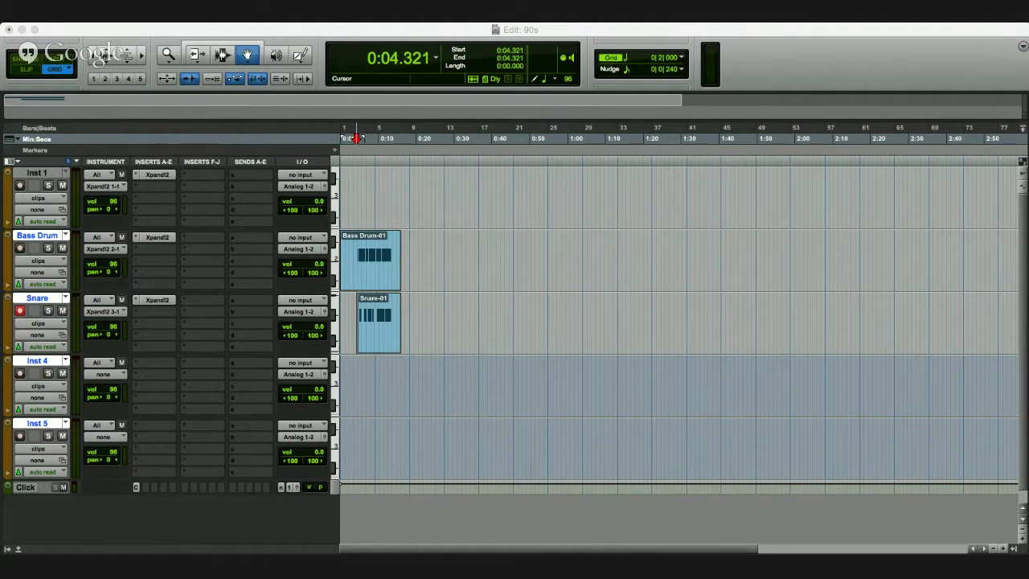
key("space")
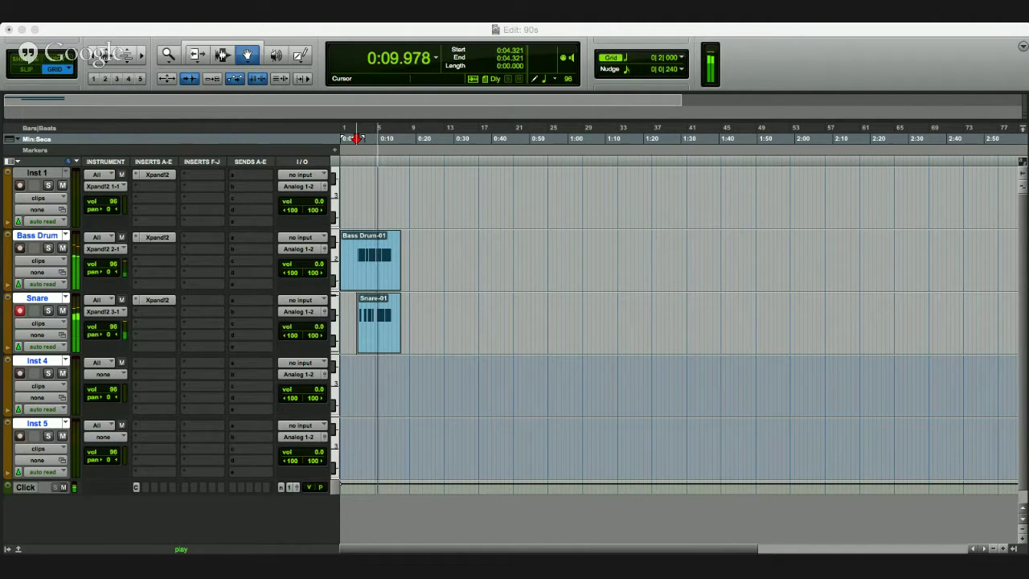
key("space")
left_click(366, 139)
key("space")
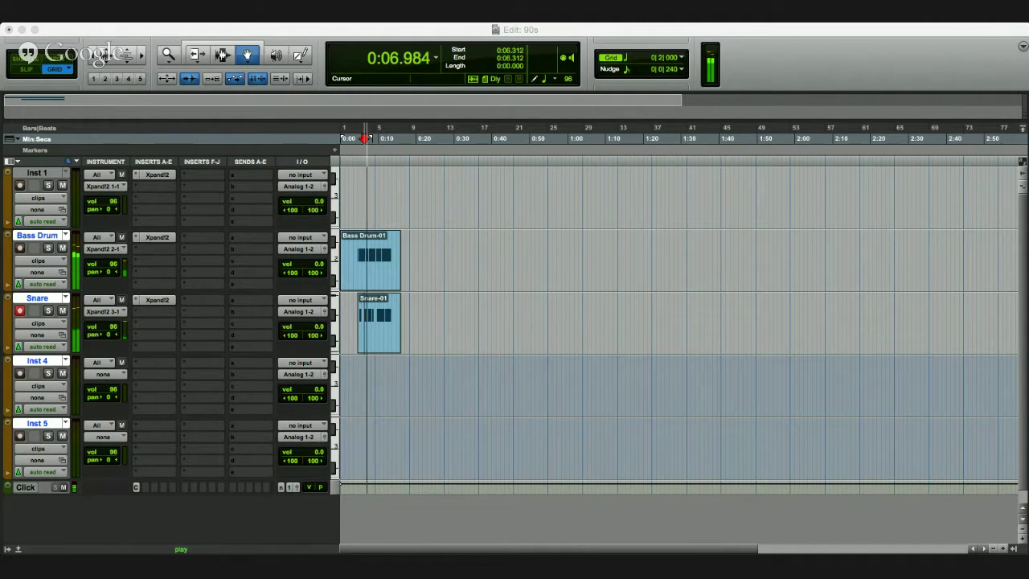
key("shift+r")
key("space")
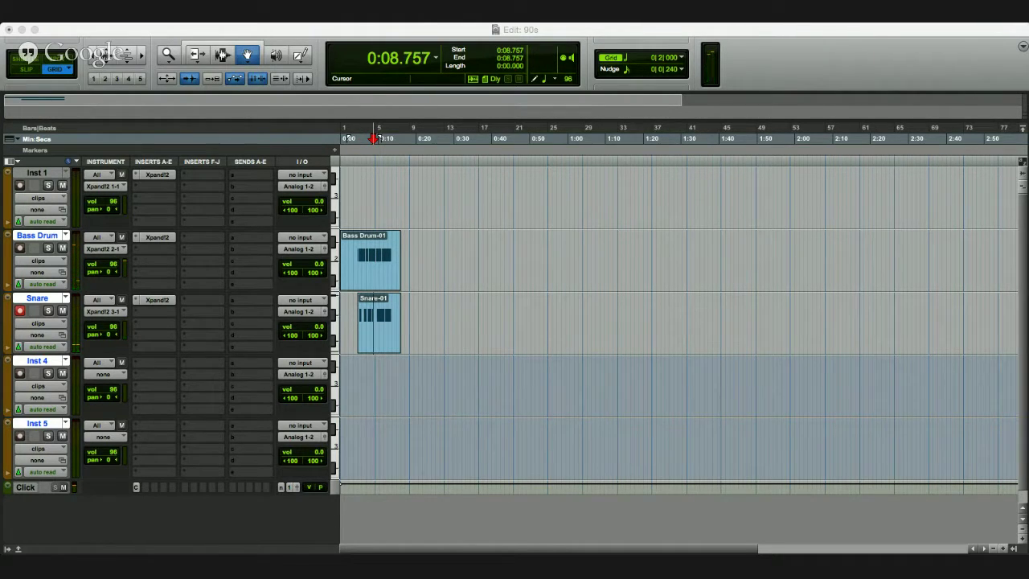
Adjust the G#4 snare note at about 0:08.558 and the neighbouring notes in the Snare clip
left_click(372, 322)
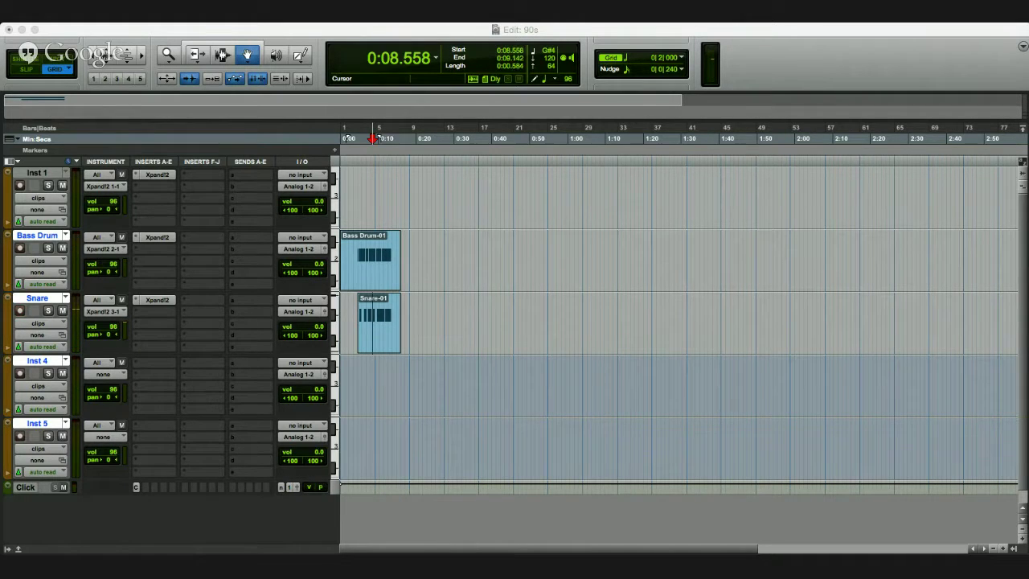
left_click_drag(383, 321, 384, 321)
left_click(387, 322)
Check the end of the snare and bass drum parts by playing from 0:12.000 and from 0:10.857
key("space")
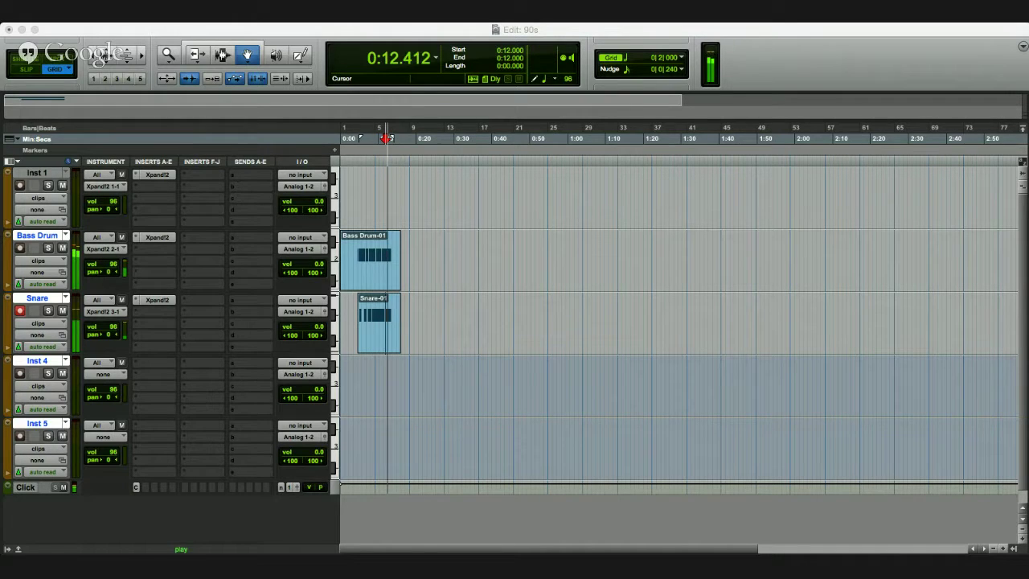
key("space")
left_click(382, 139)
key("space")
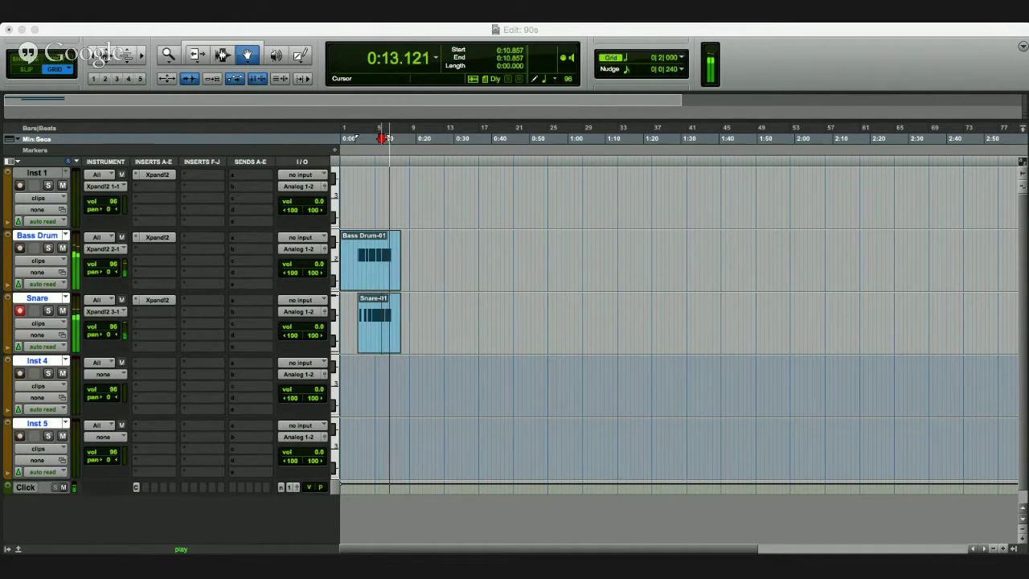
key("space")
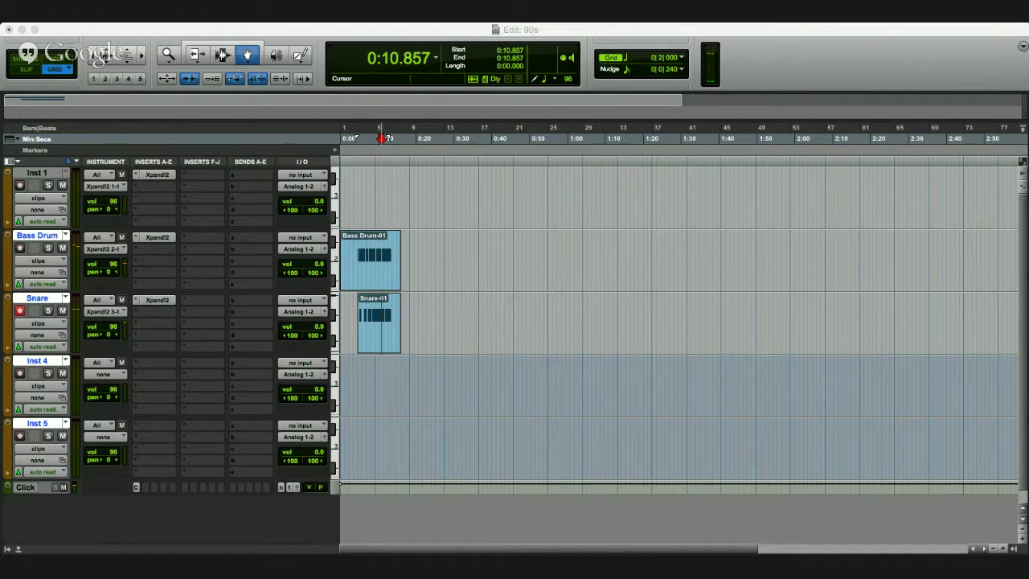
Play back the end of the snare and bass drum parts from 0:10.857 and again from 0:11.285
key("space")
key("space")
left_click(389, 138)
key("space")
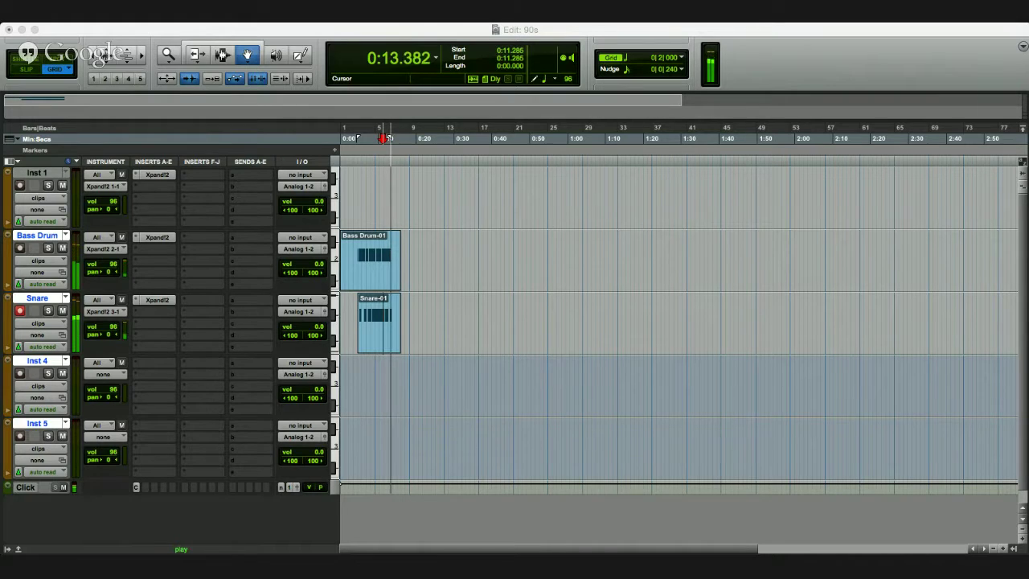
key("space")
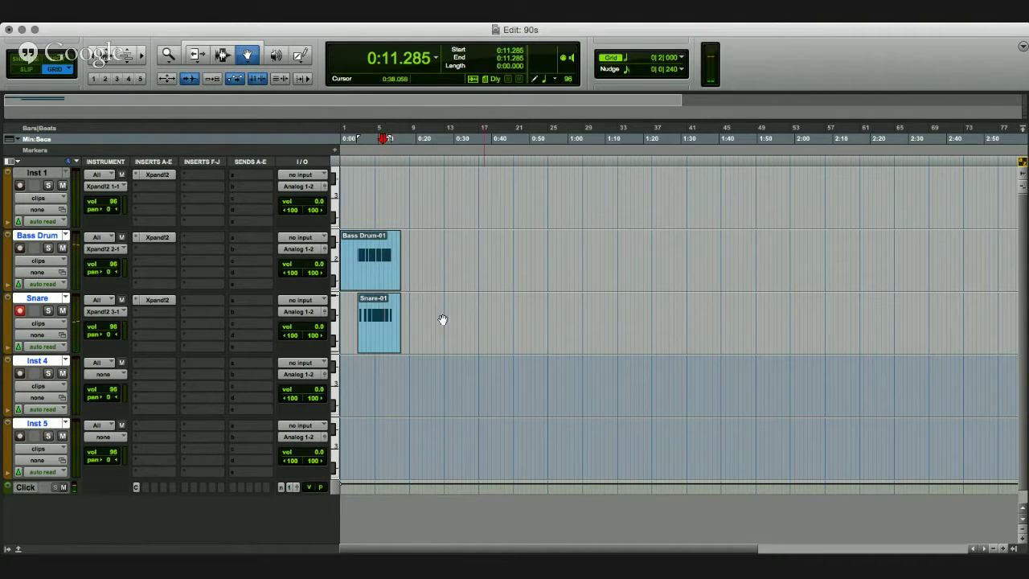
Place the playback start at 0:04.571, the beginning of the Snare clip
left_click(367, 315)
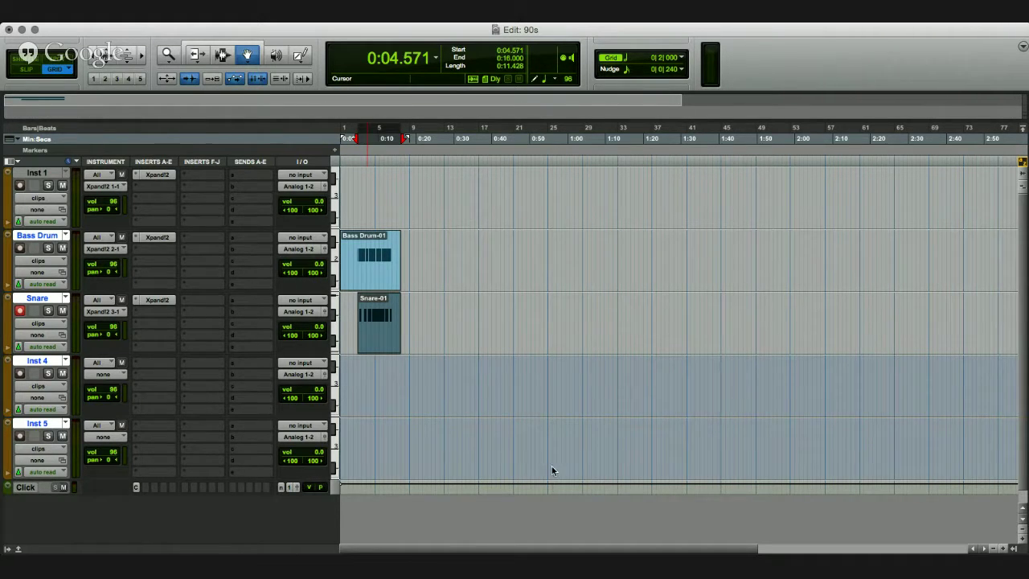
key("shift+r")
left_click(354, 156)
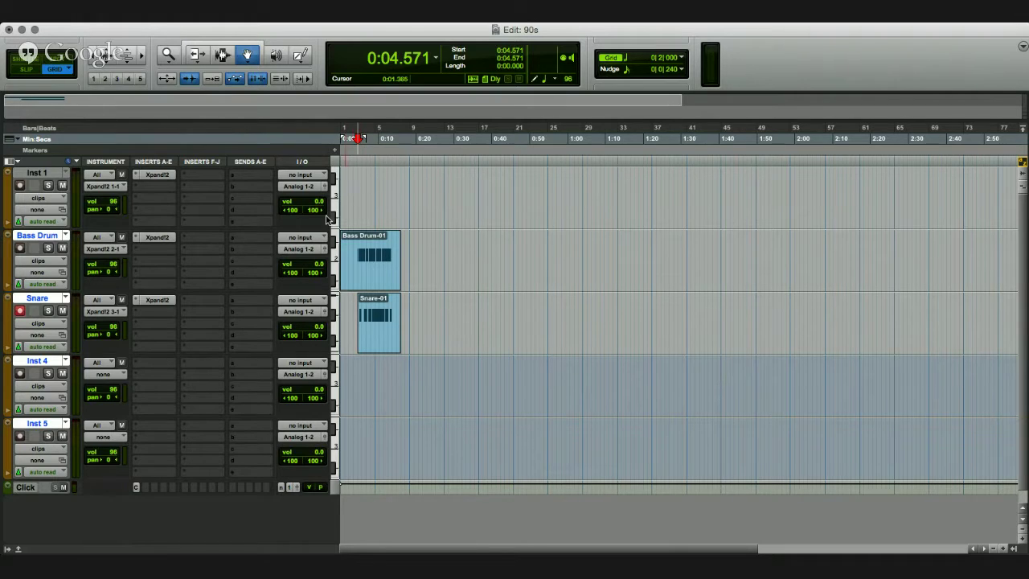
Disarm the Snare track, rename Inst 4 as Hi-Hats, and give it a copy of the Snare track's Xpand!2 instrument
left_click(20, 311)
scroll(36, 327, "down", 1)
scroll(37, 328, "up", 1)
left_click(19, 374)
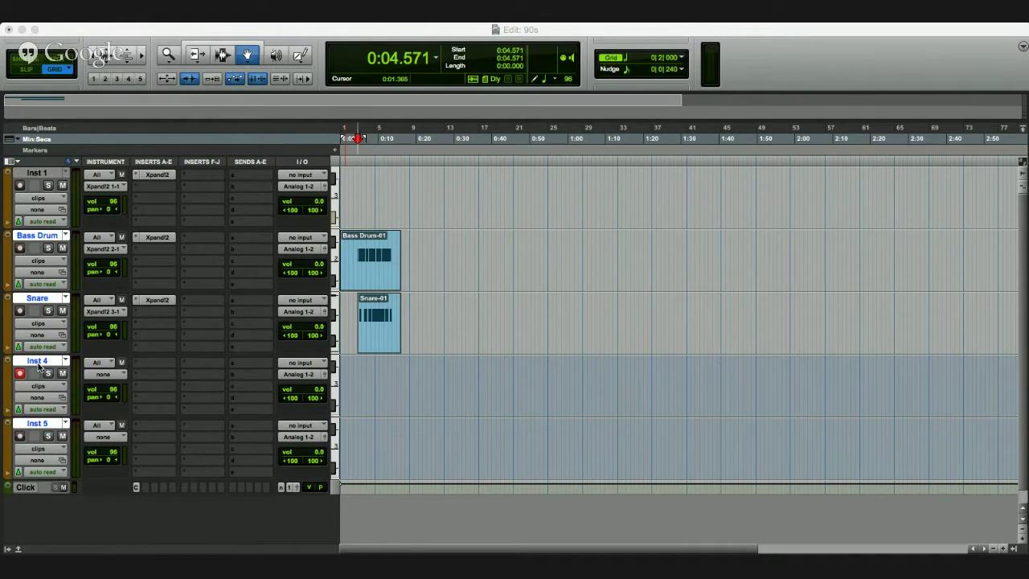
key("Return")
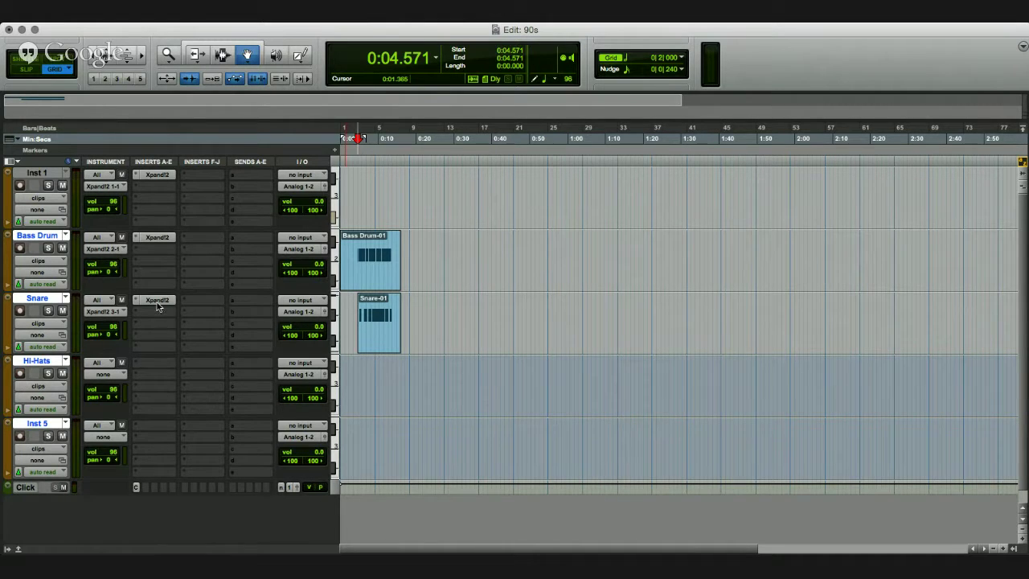
left_click_drag(159, 306, 157, 363)
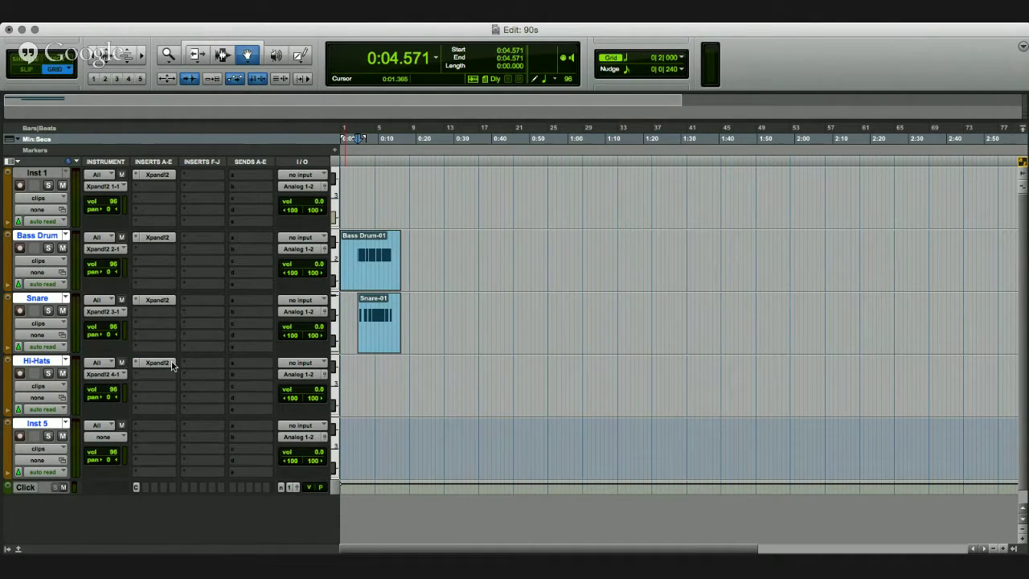
left_click(156, 363)
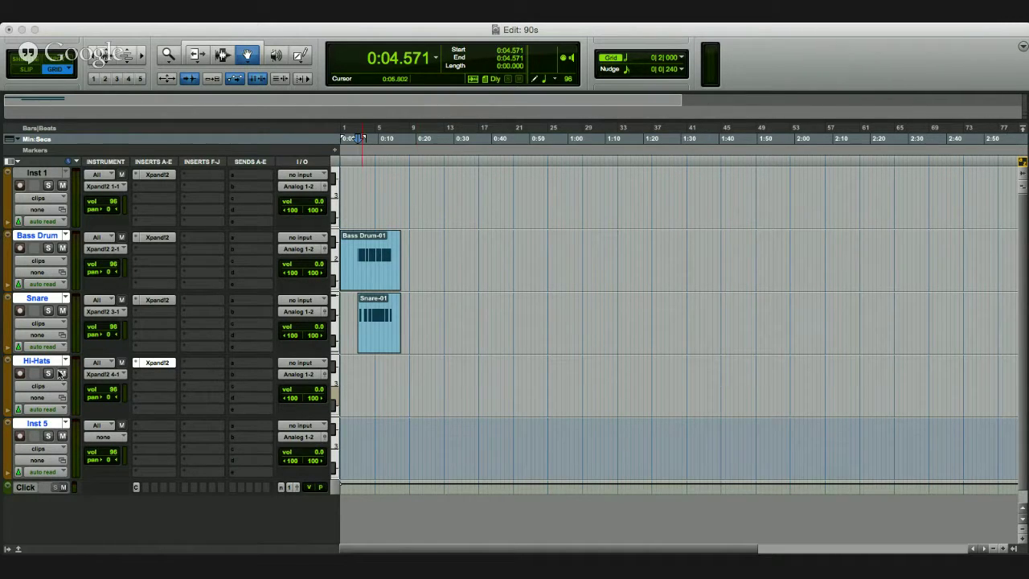
Record a MIDI hi-hat part on the Hi-Hats track from 0:04.571 along with the bass drum and snare
left_click(20, 373)
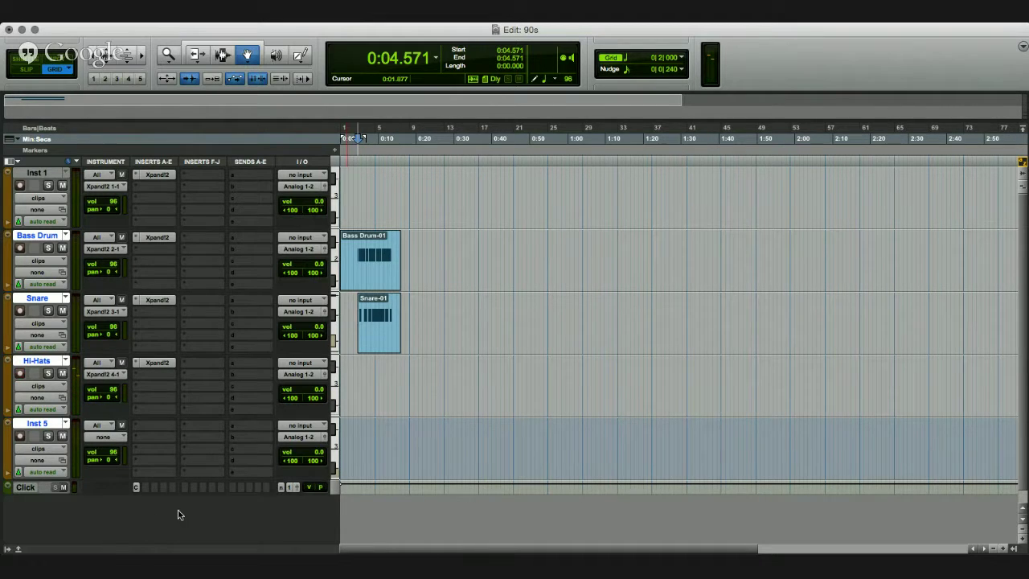
key("super+space")
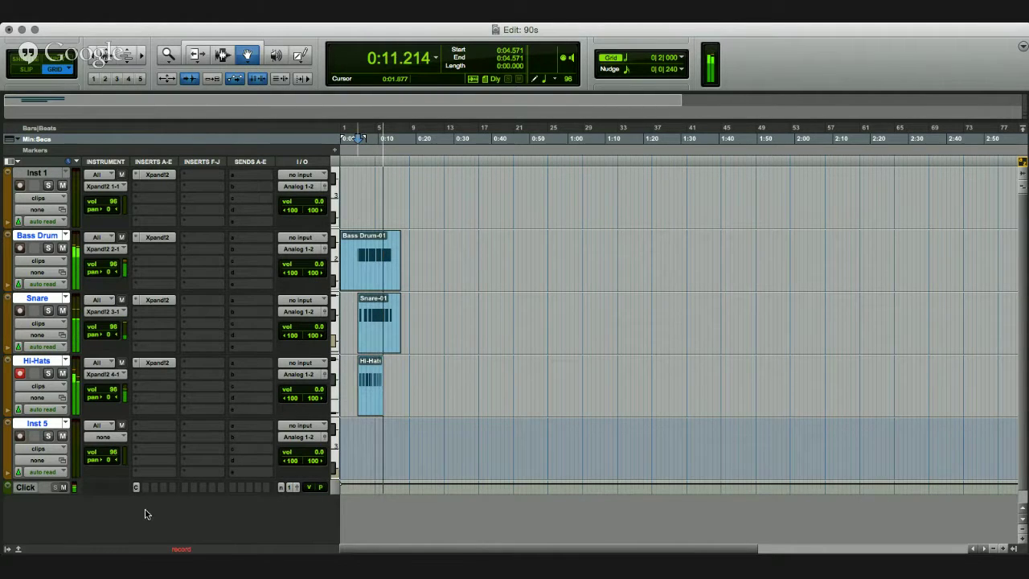
key("space")
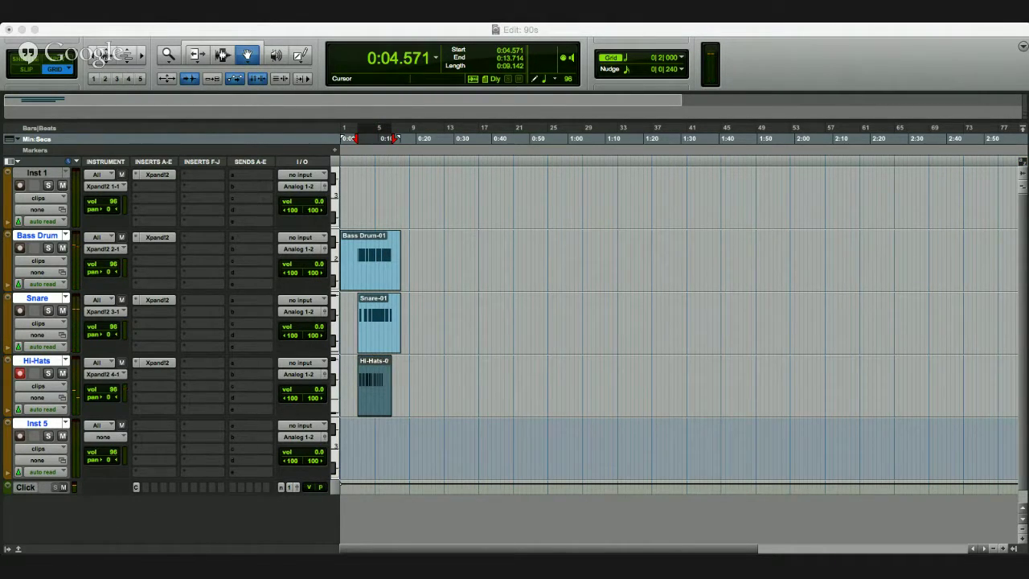
Replace the recorded notes in the Hi-Hats clip with new notes starting at 0:04.571, and play them with the other drums
left_click(367, 386)
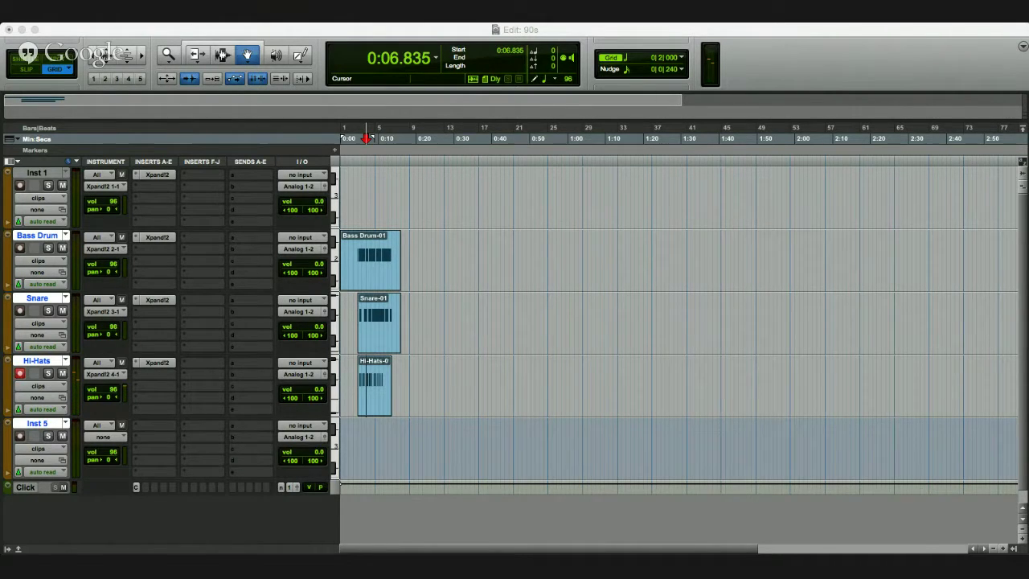
left_click_drag(366, 138, 395, 138)
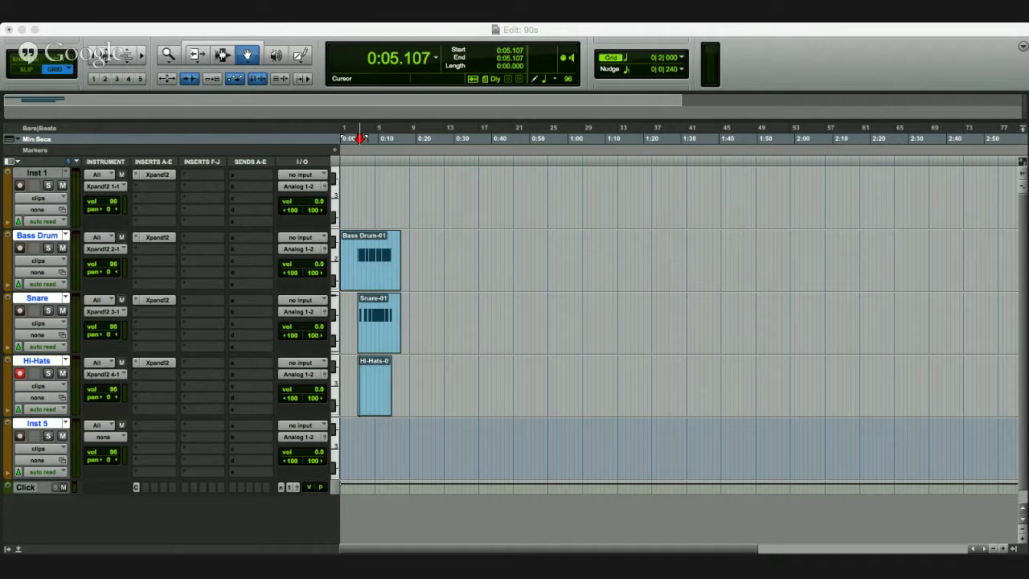
key("space")
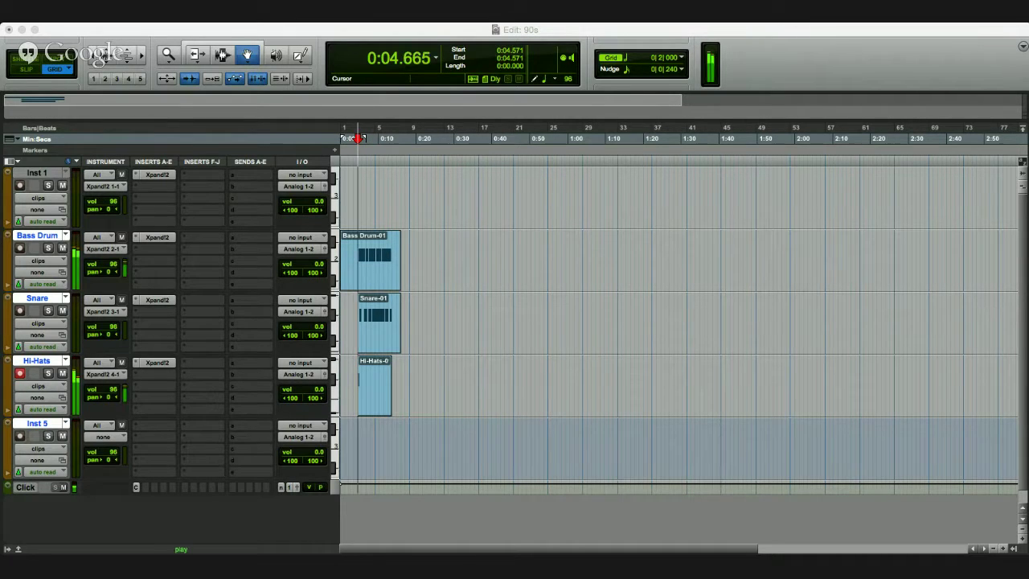
key("space")
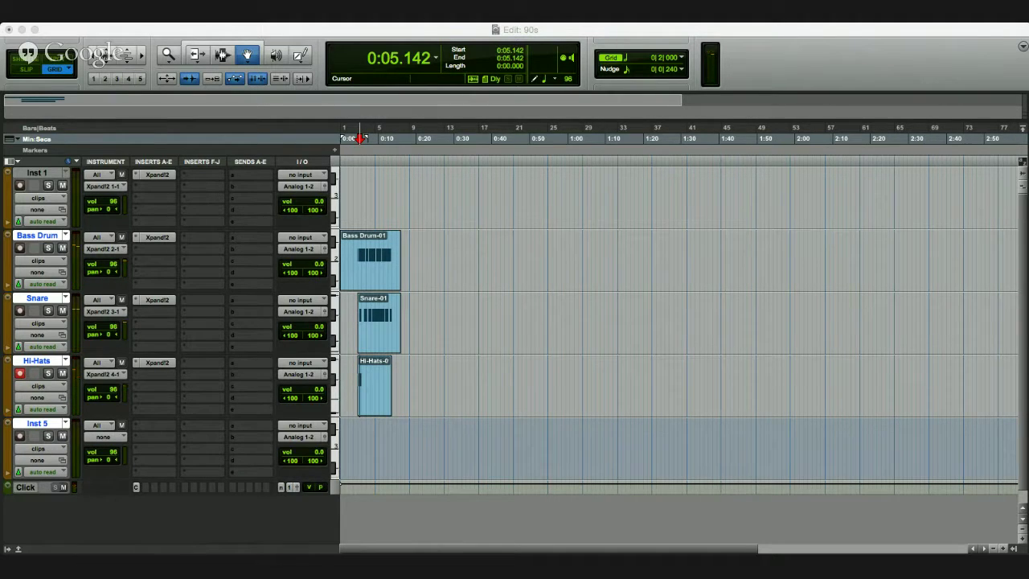
left_click(368, 138)
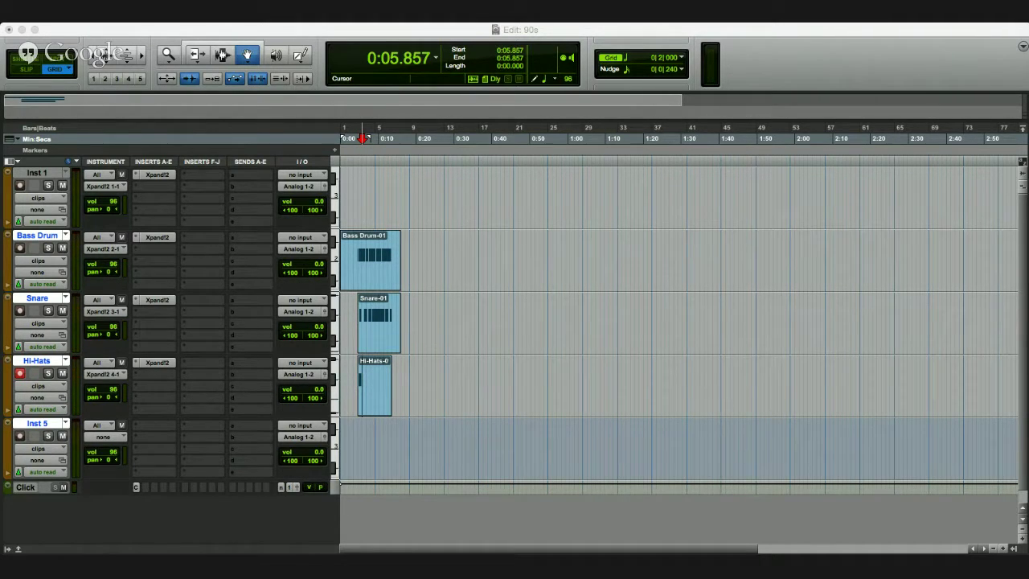
Try to repeat the hi-hat notes selected between 0:04.428 and 0:05.714 up to 0:16.000
left_click_drag(366, 386, 354, 386)
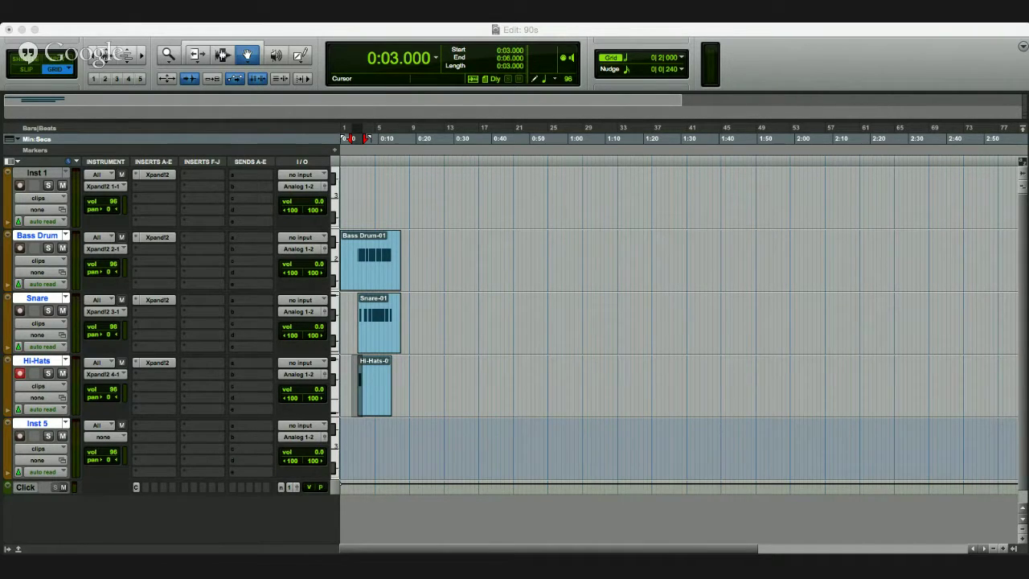
left_click(362, 386)
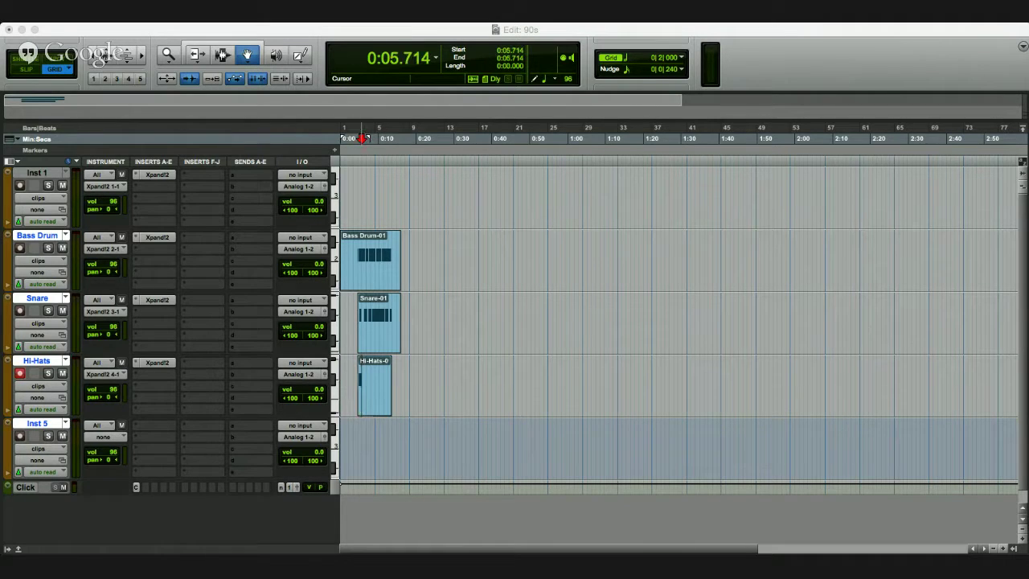
left_click_drag(363, 386, 358, 385)
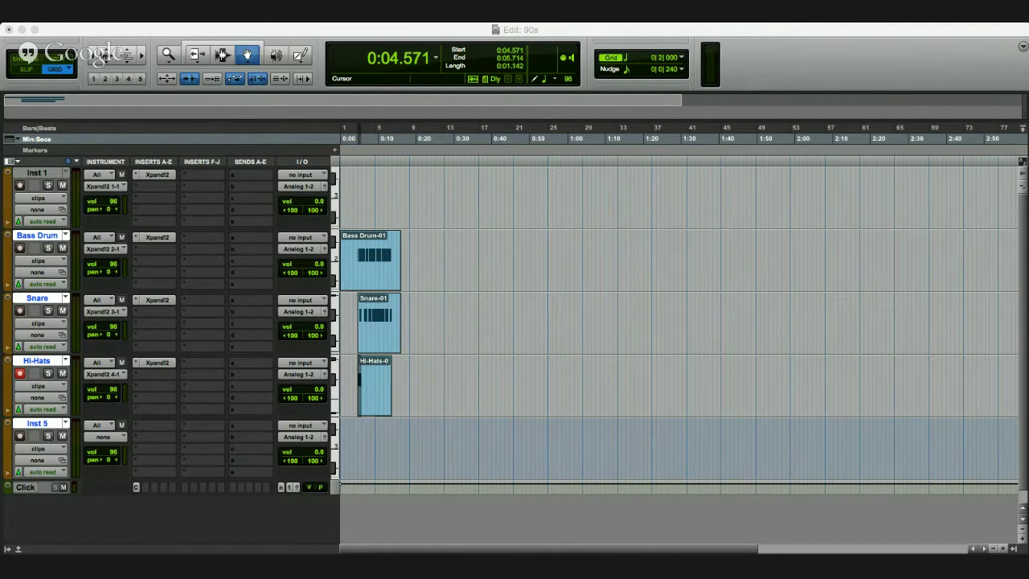
left_click(191, 79)
key("alt+minus")
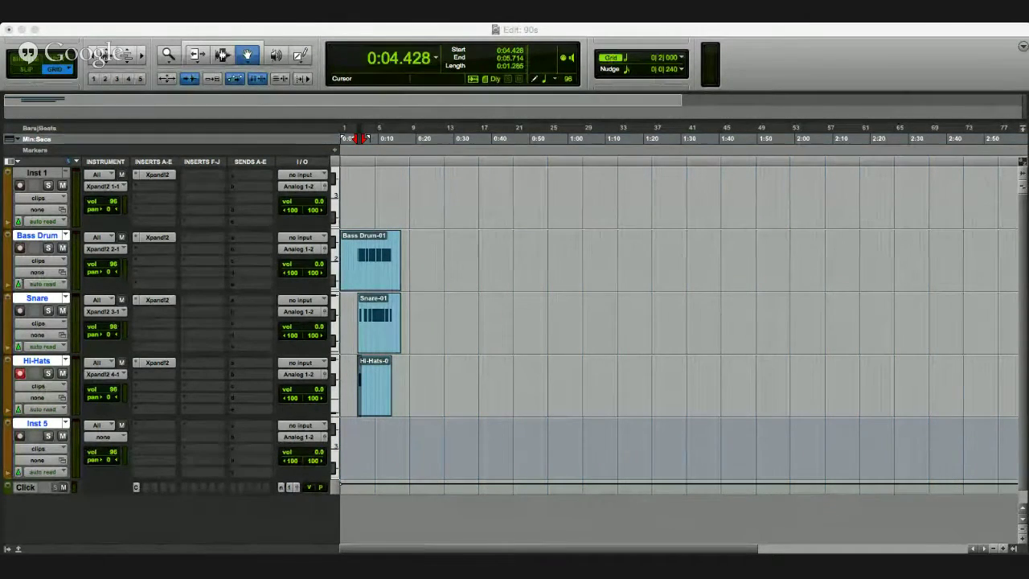
key("space")
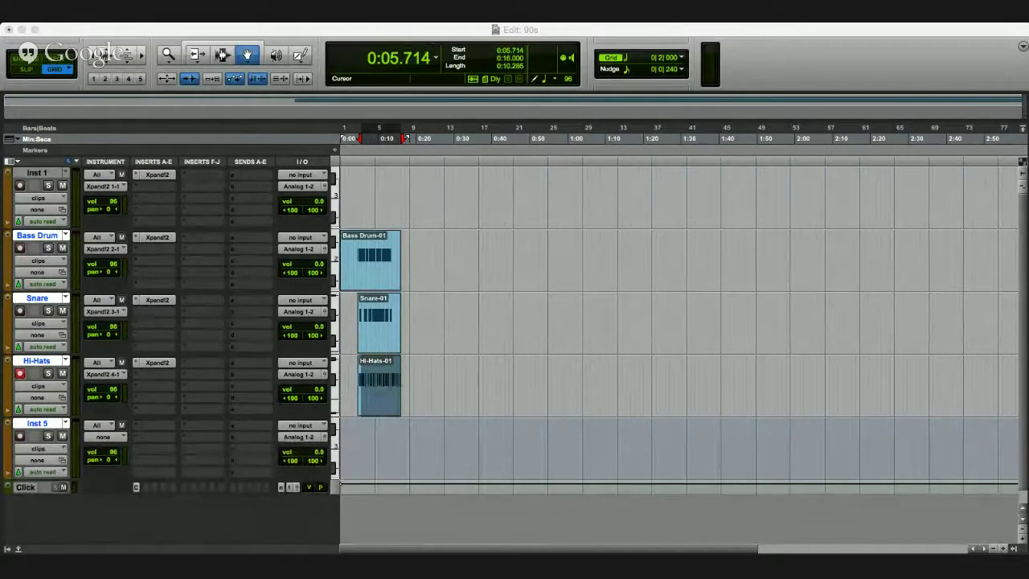
Repeat the opening hi-hat notes in the Hi-Hats clip from 0:05.714 up to 0:14.857, and play the result
key("space")
key("space")
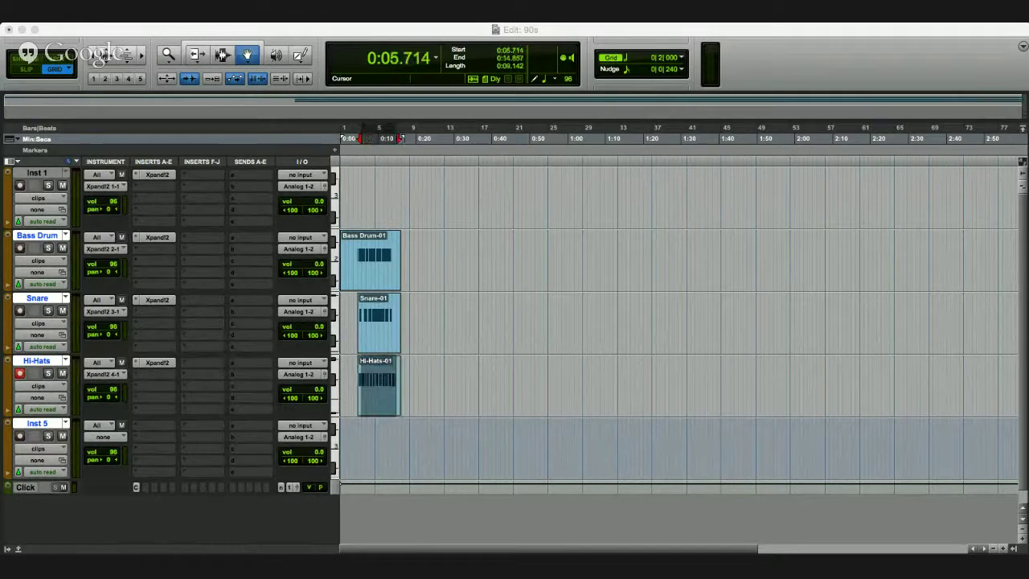
key("space")
Add F#2 hi-hat notes with velocity 80 to the Hi-Hats clip at 0:05.714, 0:06.857 and the same spacing up to 0:13.714
left_click_drag(371, 138, 363, 138)
left_click(364, 138)
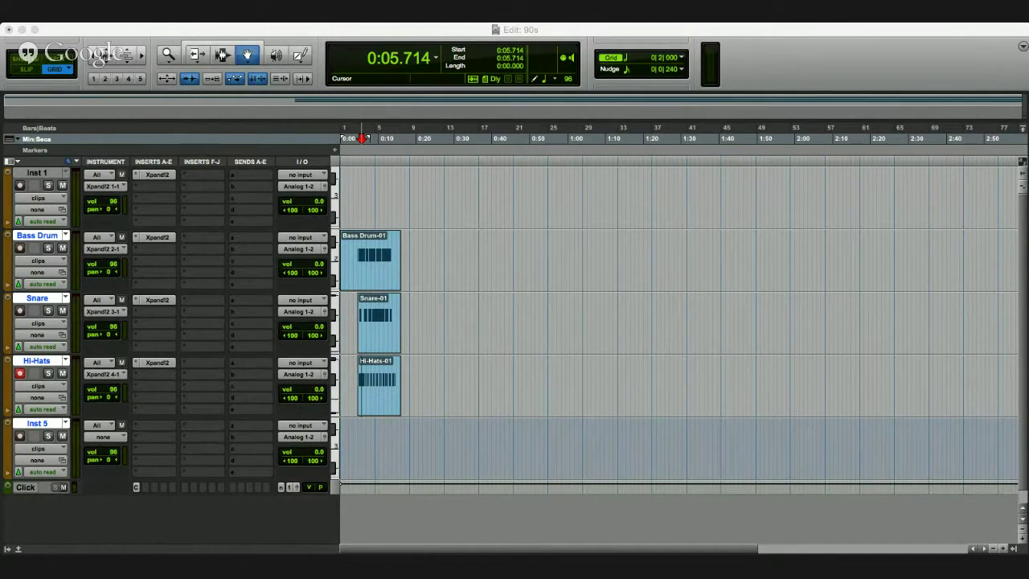
left_click_drag(365, 139, 366, 138)
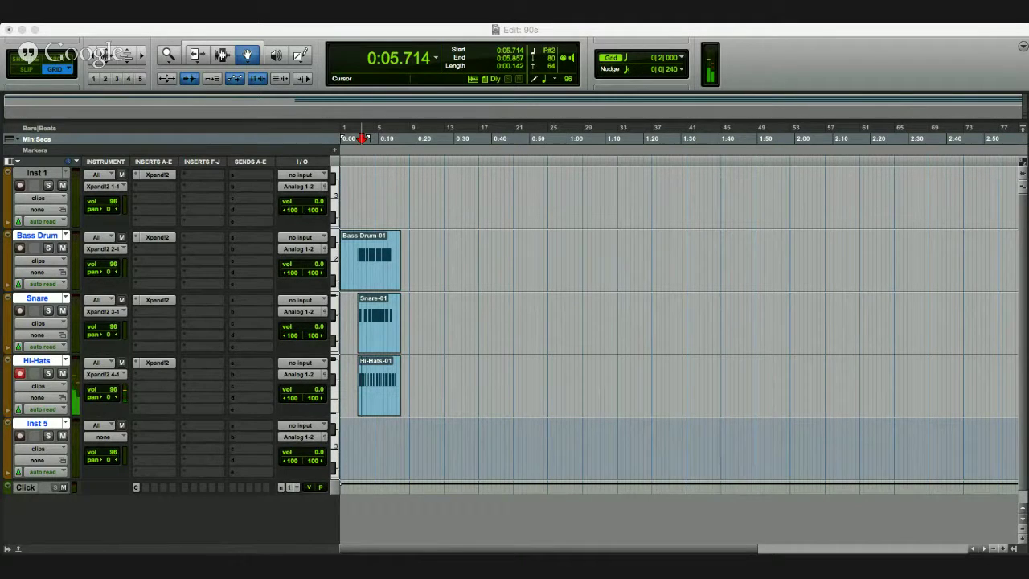
left_click(365, 380)
key("alt+shift+period")
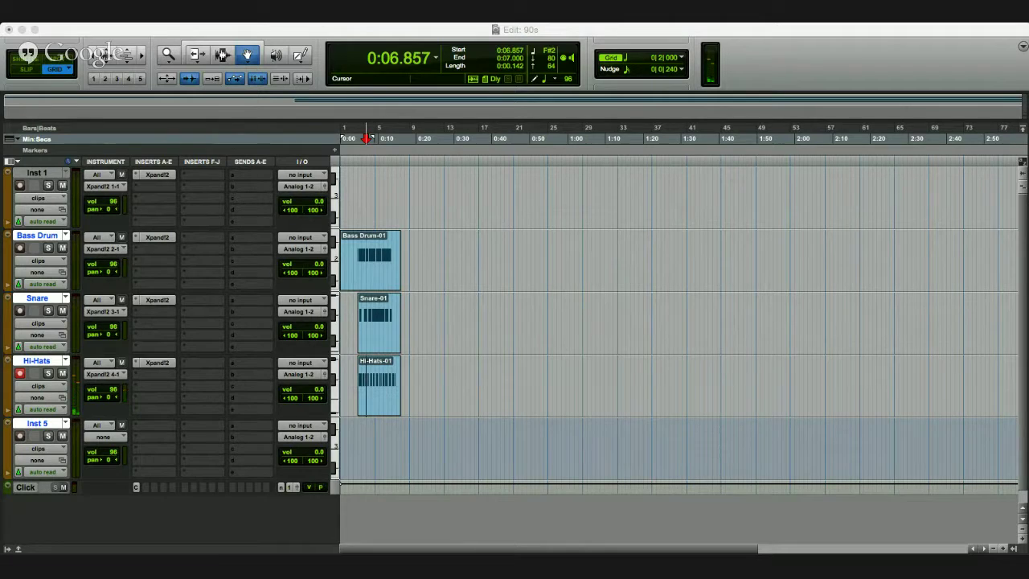
key("alt+shift+period")
key("alt+shift+period")
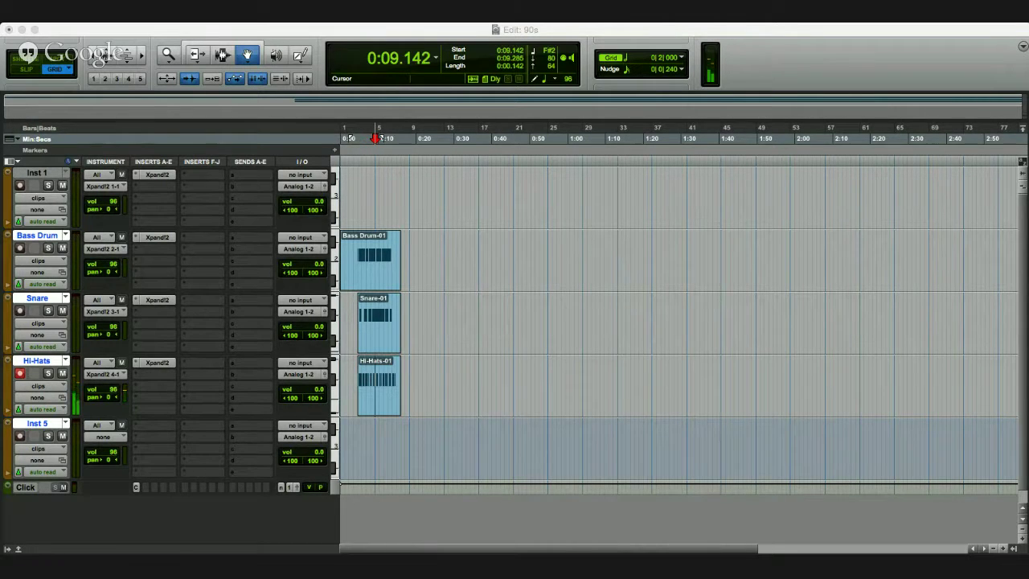
key("alt+shift+period")
key("alt+shift+period")
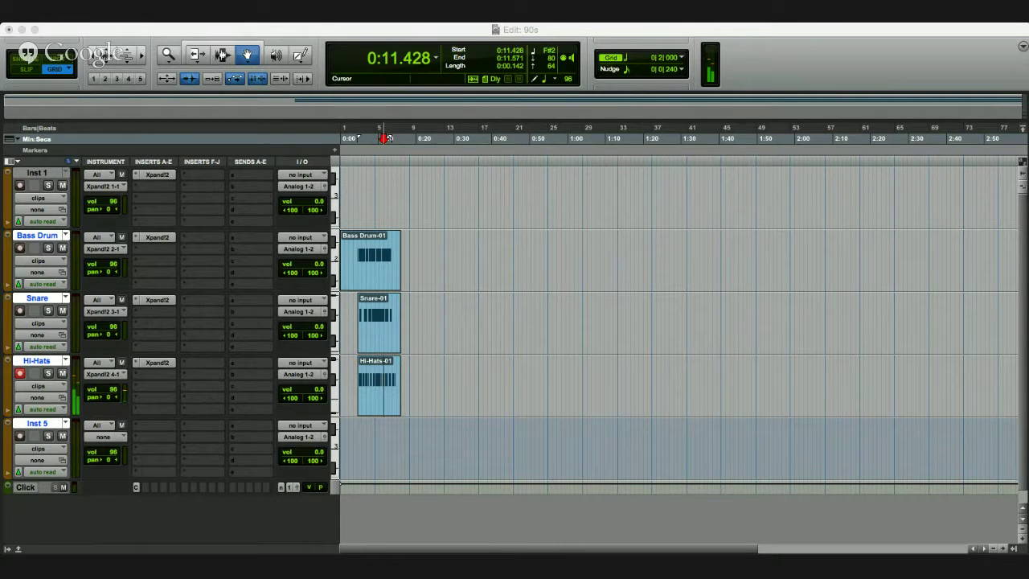
key("alt+shift+period")
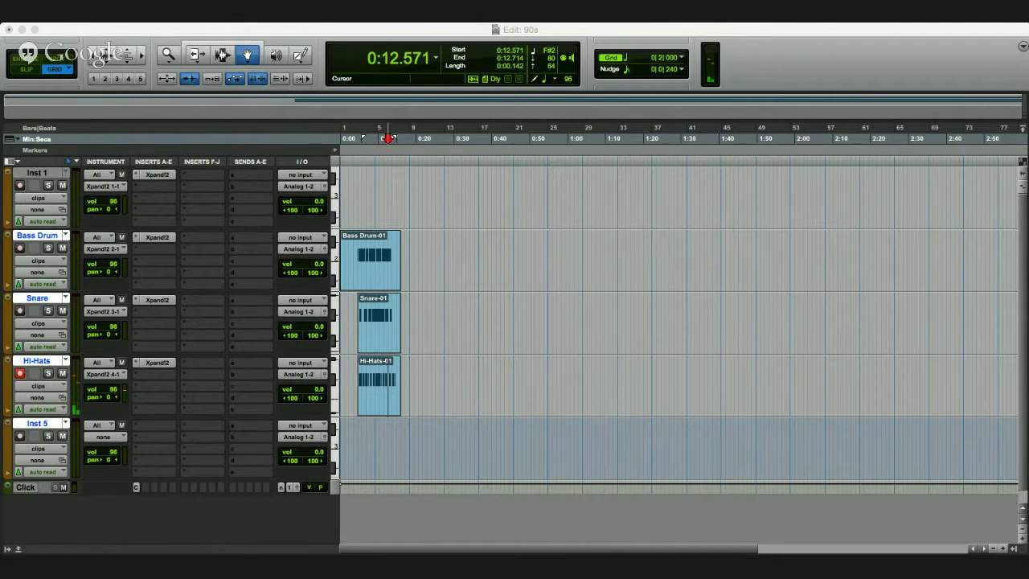
key("alt+shift+period")
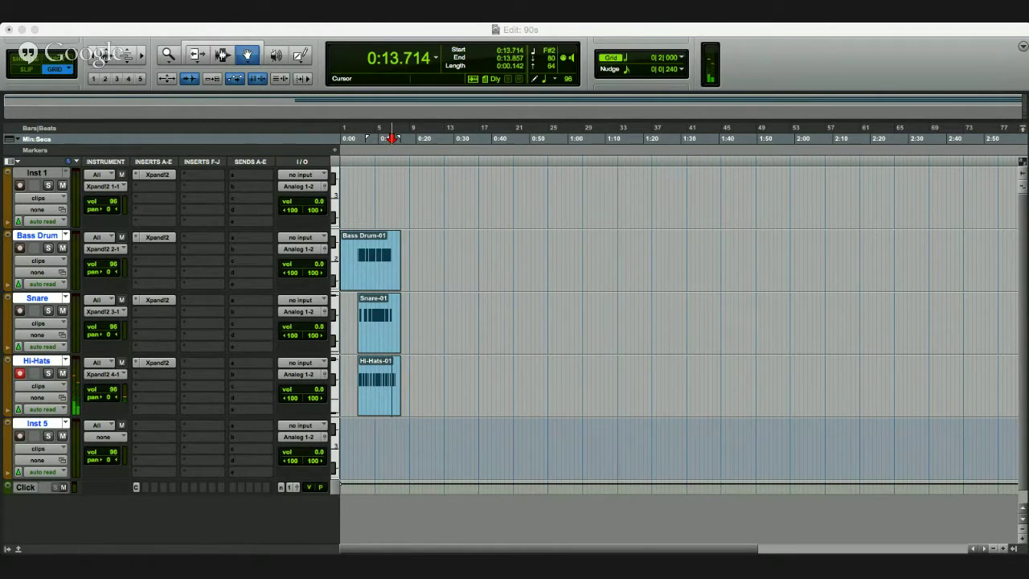
left_click(16, 109)
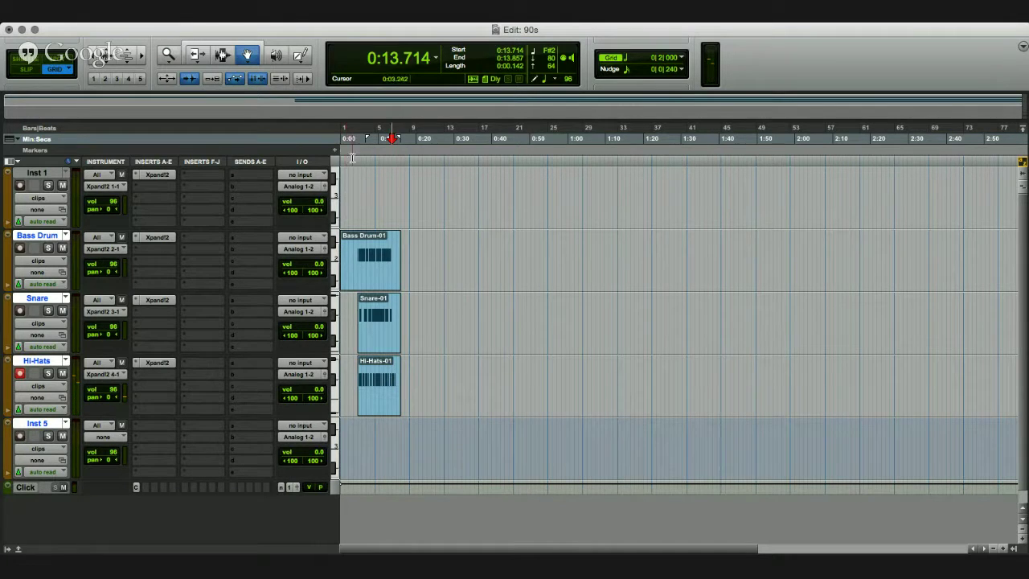
Play the bass drum, snare and hi-hat parts together from 0:03.428, with the Hi-Hats track taken out of record
left_click(351, 158)
key("space")
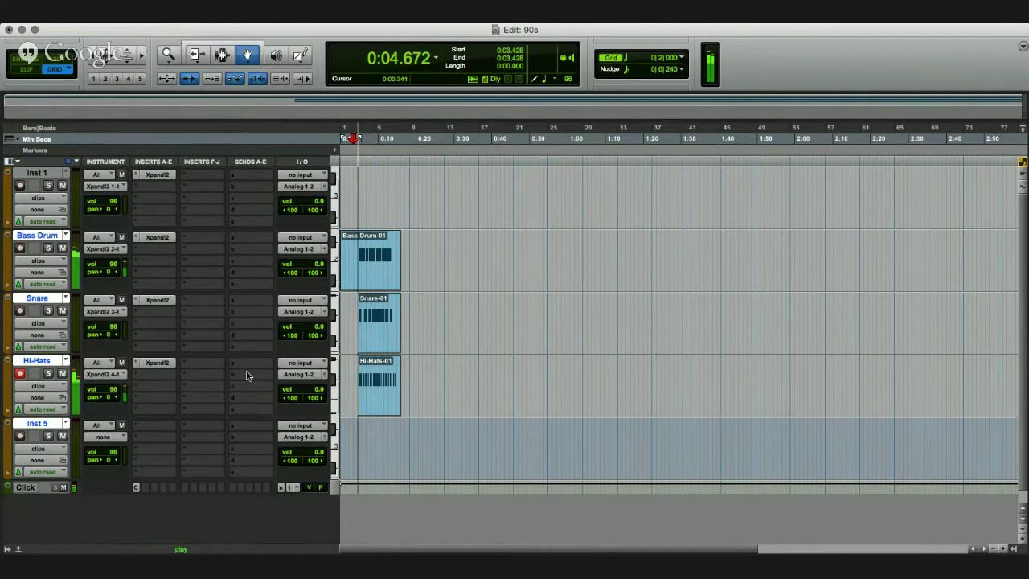
scroll(238, 375, "down", 1)
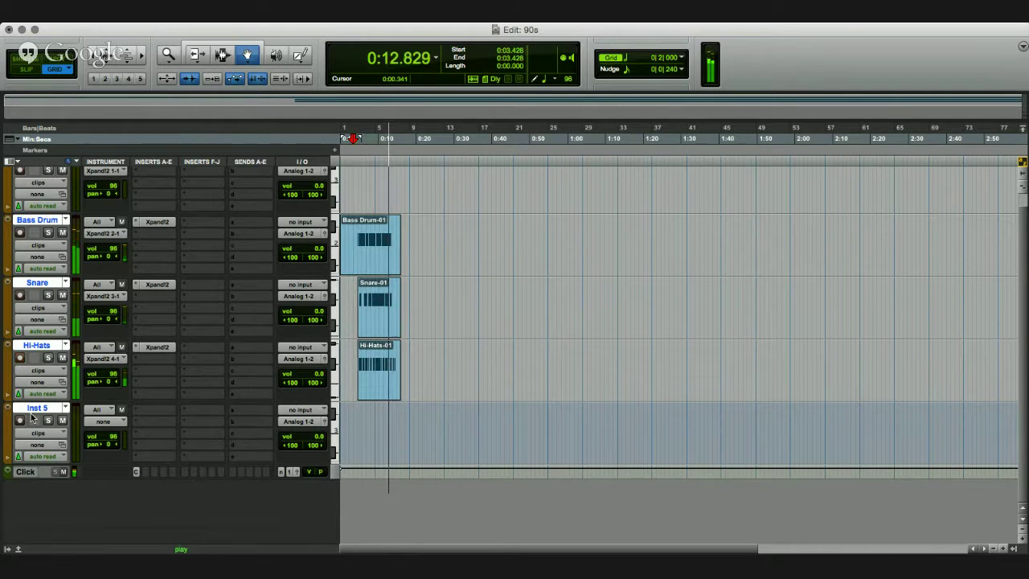
key("space")
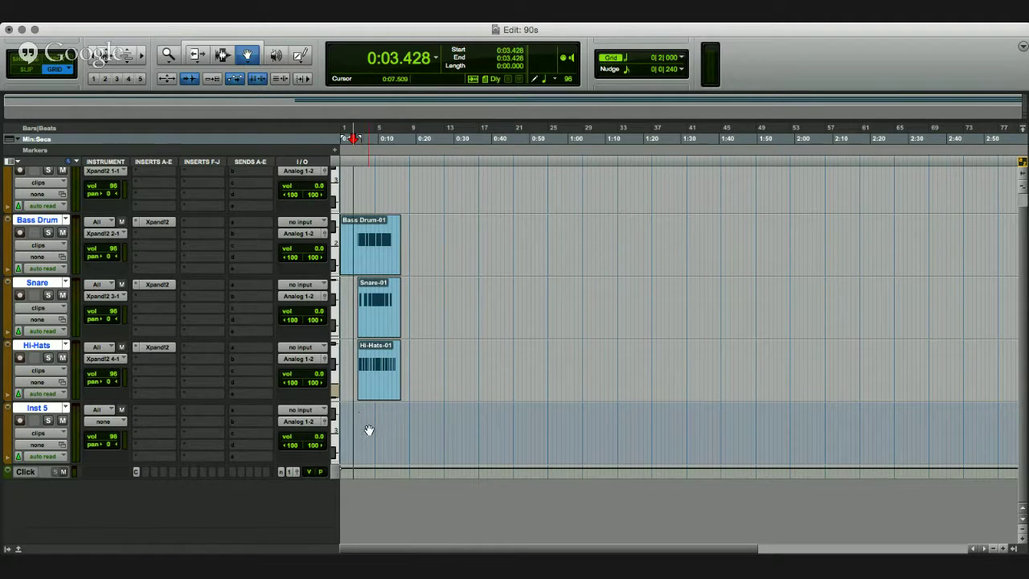
Delete the empty Inst 5 track from the session
left_click(43, 281, "alt")
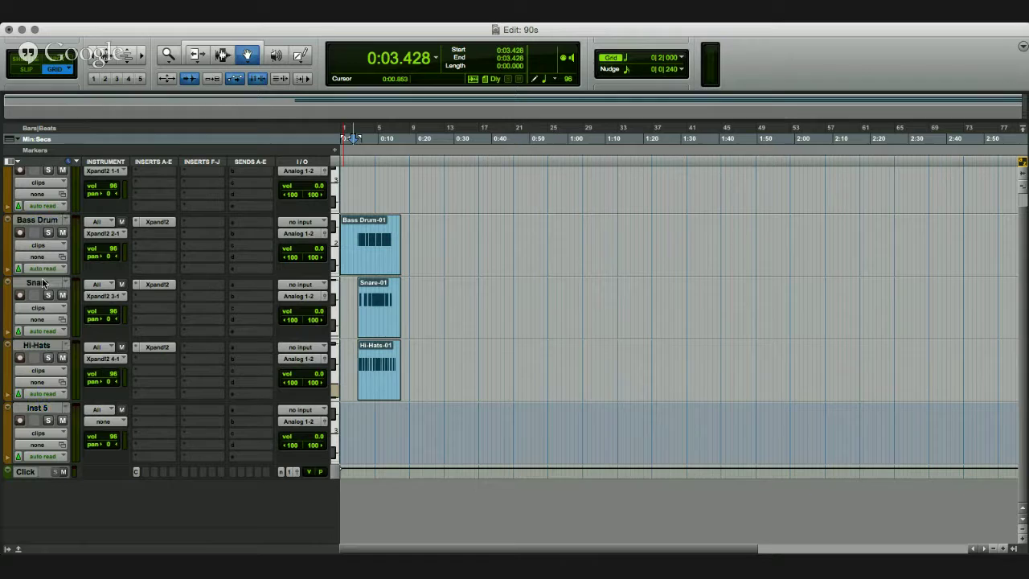
left_click(47, 409)
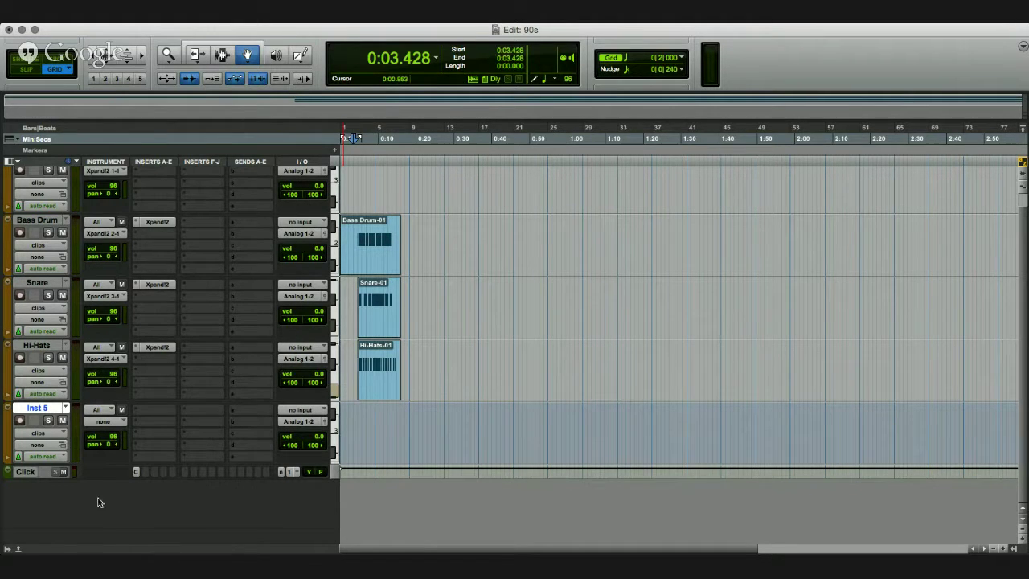
key("Delete")
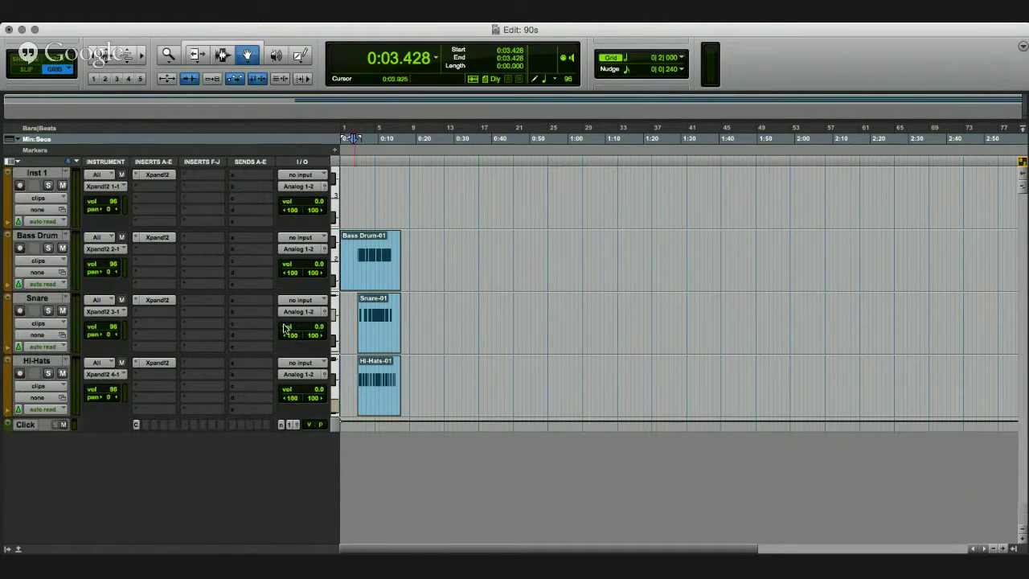
Arm Inst 1 for recording and play the drum parts over the range from 0:04.571 to 0:13.714
left_click(20, 185)
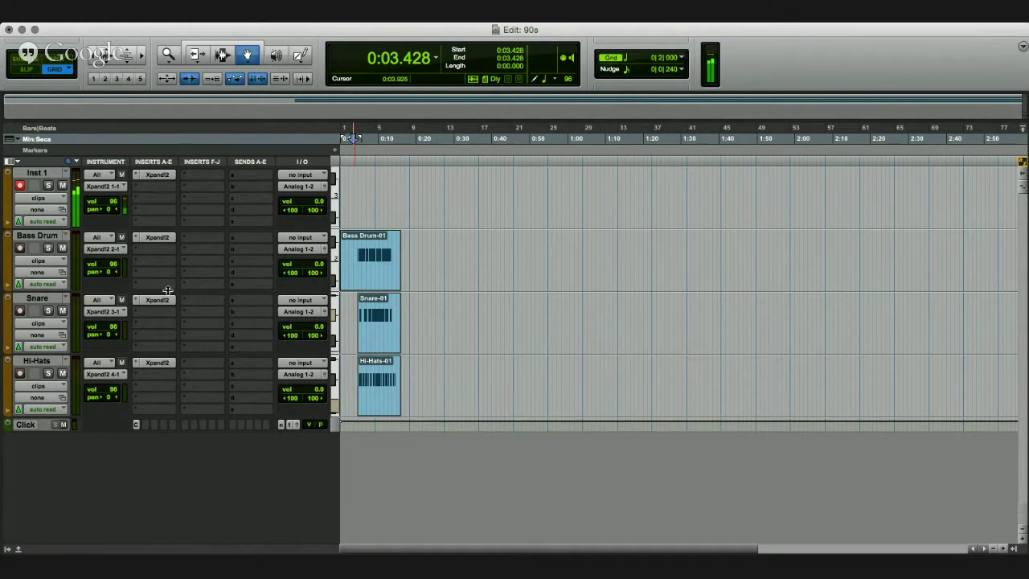
left_click(1004, 549)
left_click(1004, 550)
left_click_drag(412, 161, 548, 161)
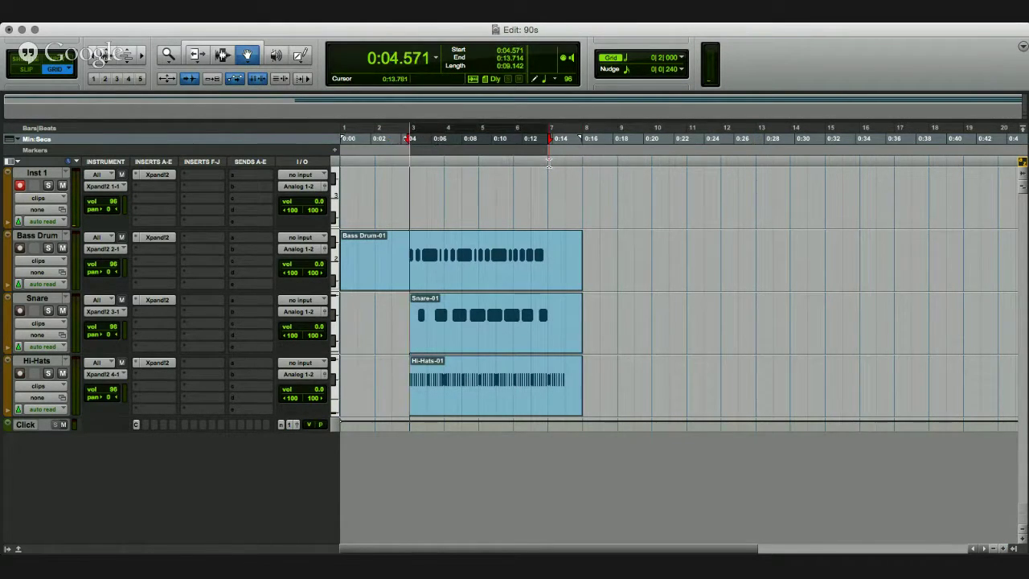
key("space")
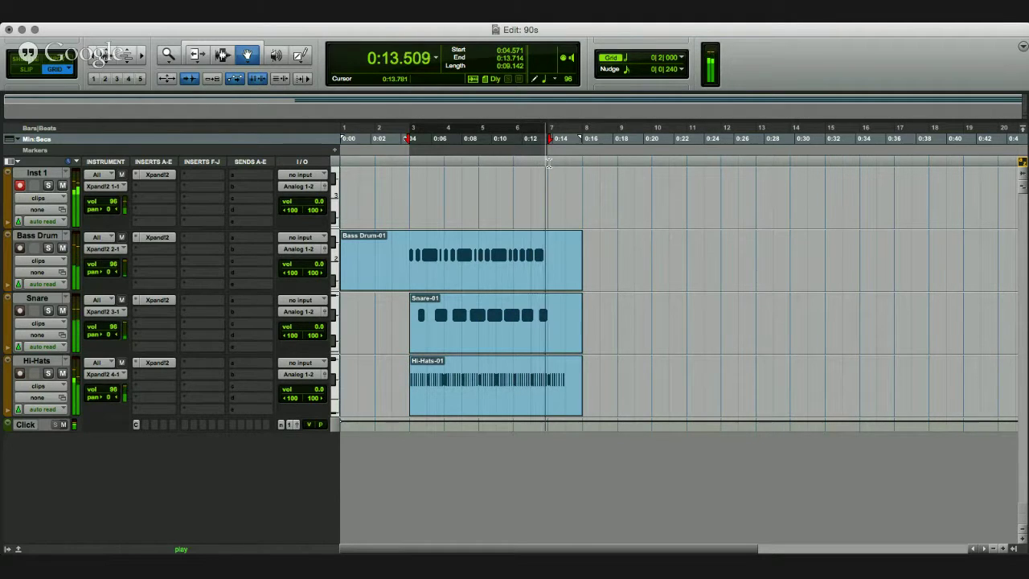
key("space")
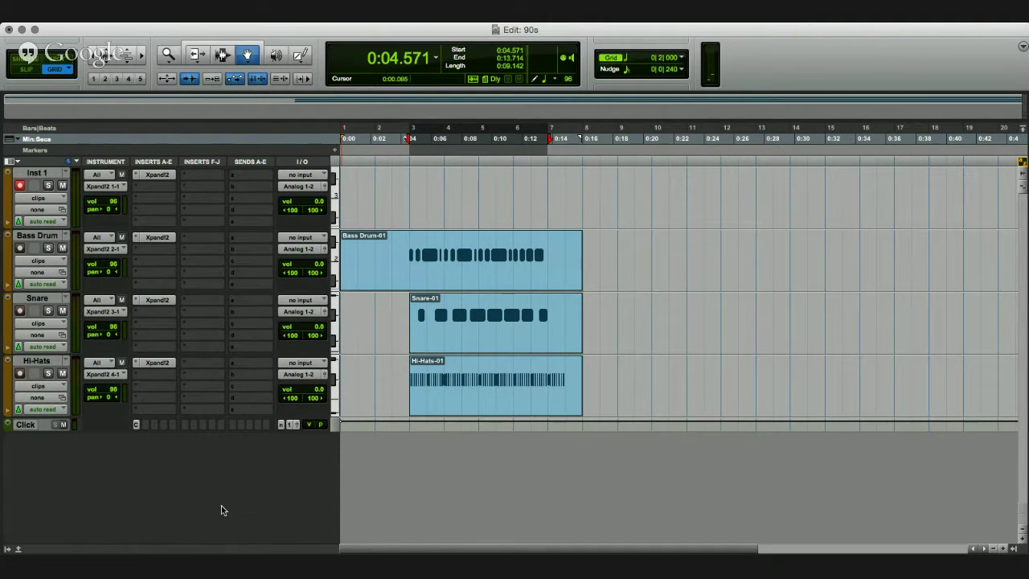
Record a two-bar melody on Inst 1 starting at 0:04.571, and open the recorded clip for note editing
key("space")
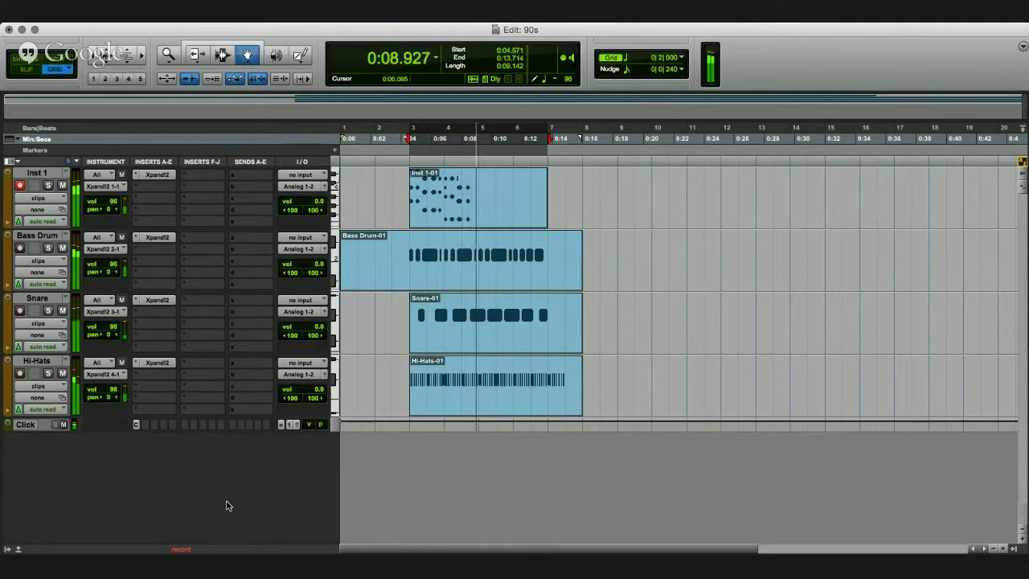
key("space")
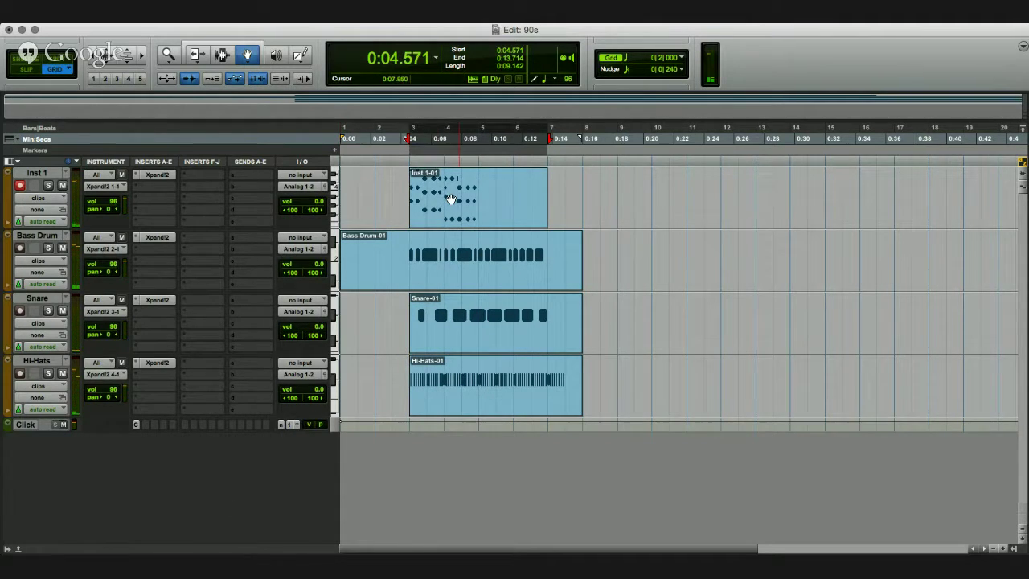
left_click(450, 201)
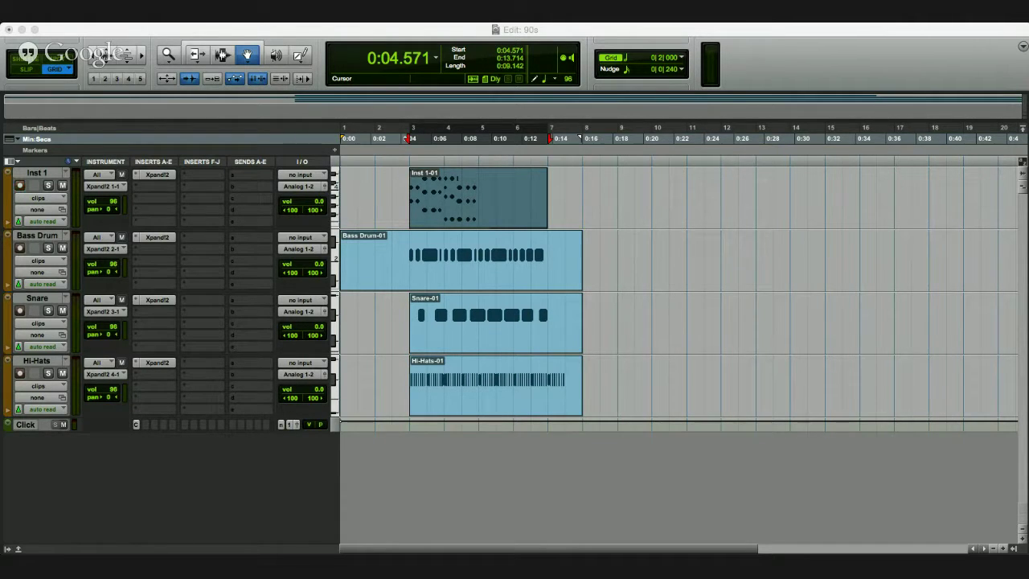
Play short passages of the recorded melody from 0:06.785 and from 0:05.714 to check its notes
left_click(443, 197)
key("space")
key("space")
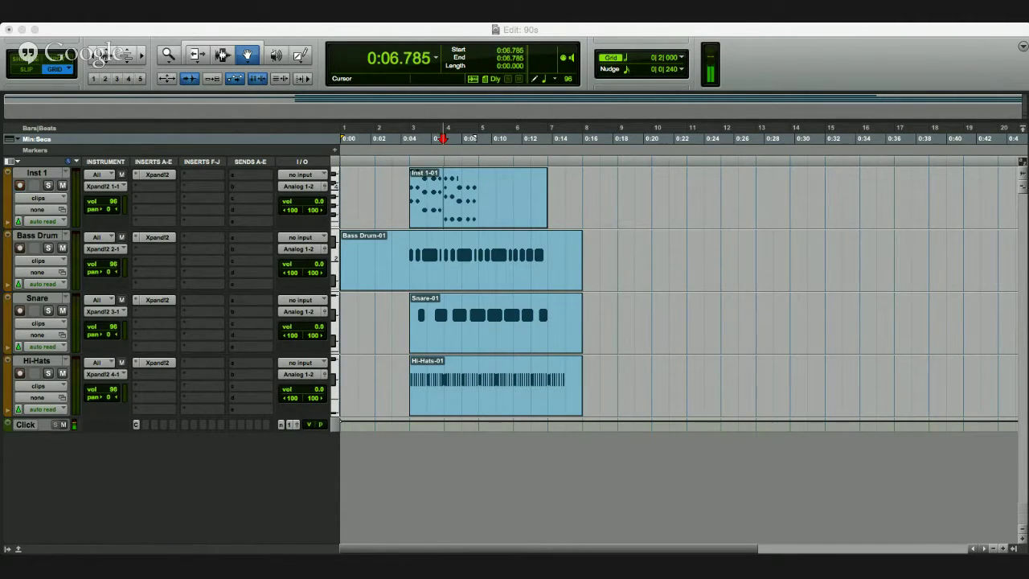
key("space")
key("space")
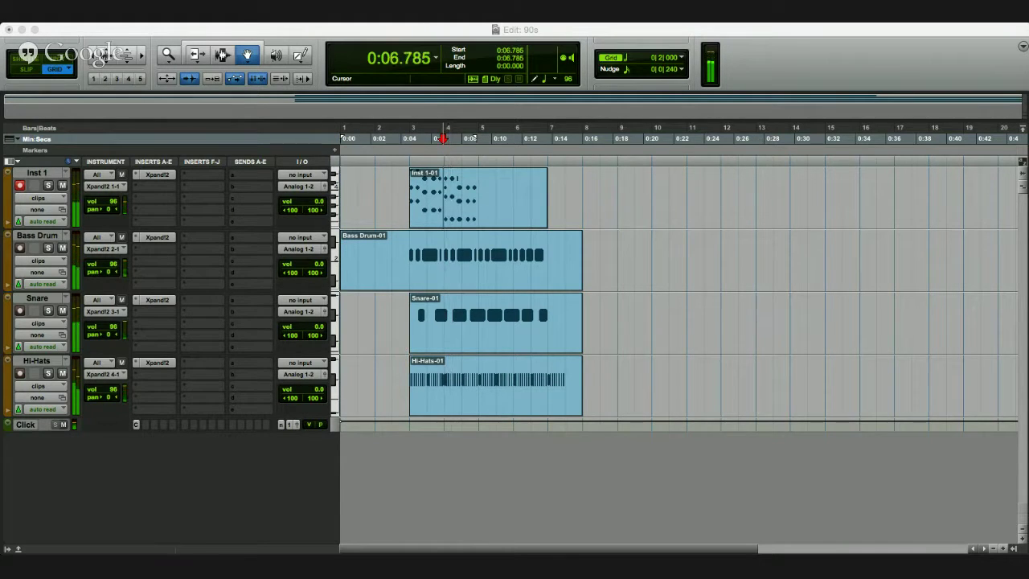
key("shift+r")
key("space")
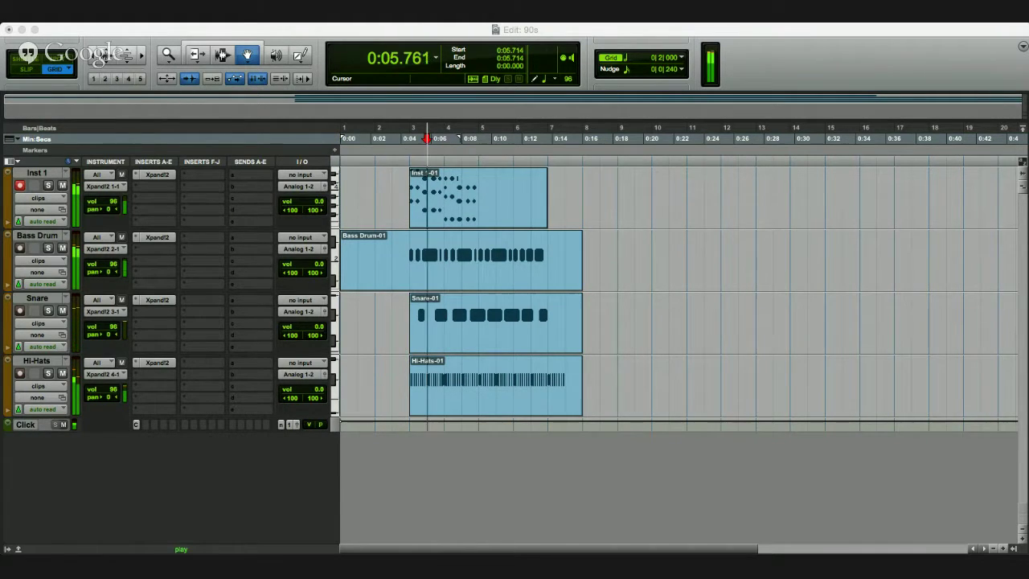
key("space")
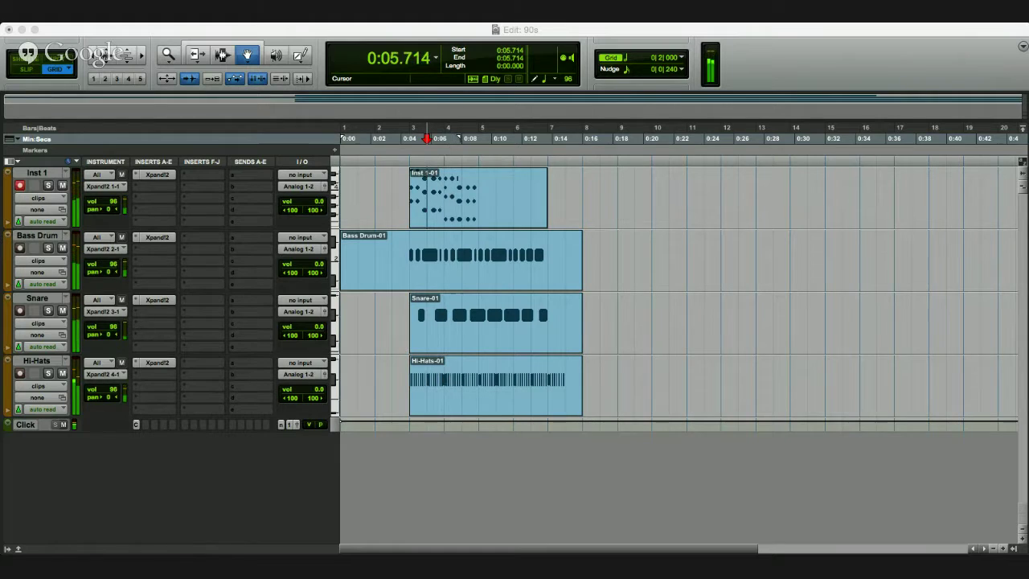
Tidy the melody notes around bar 4 of the Inst 1 clip, and play the melody with the drums from 0:04.571
left_click(458, 138)
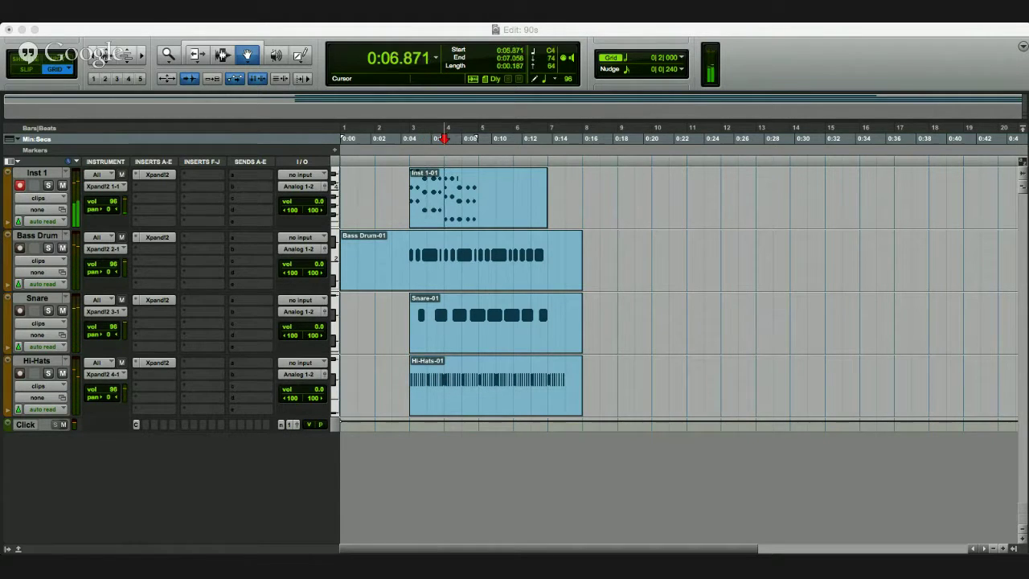
left_click(474, 139)
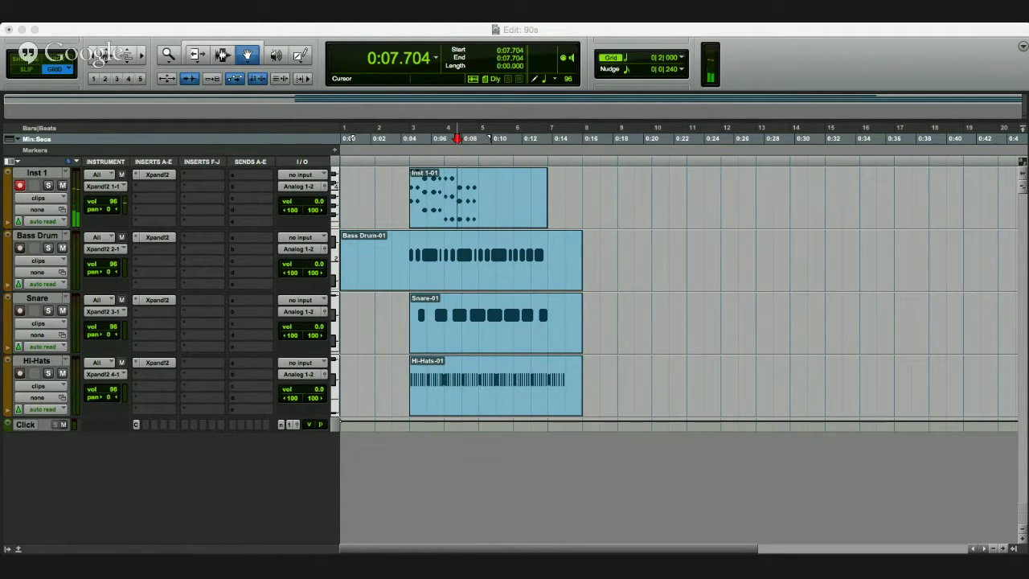
left_click(418, 138)
key("space")
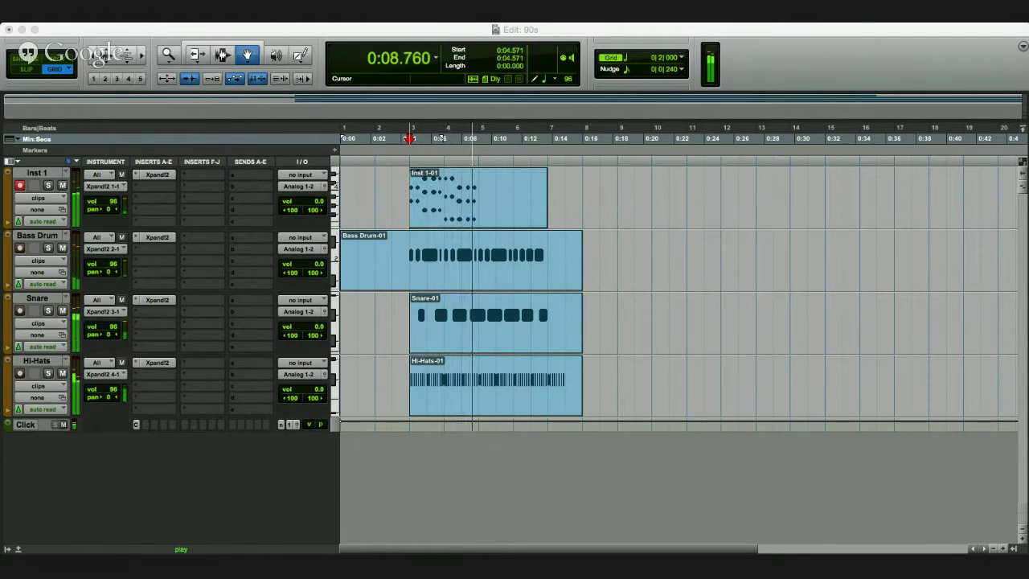
key("space")
left_click(439, 138)
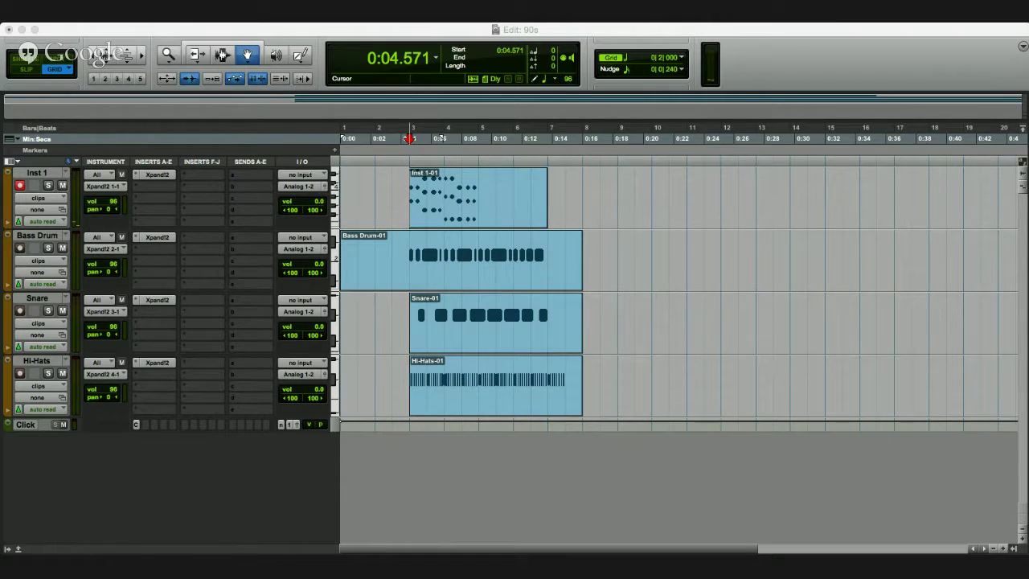
key("space")
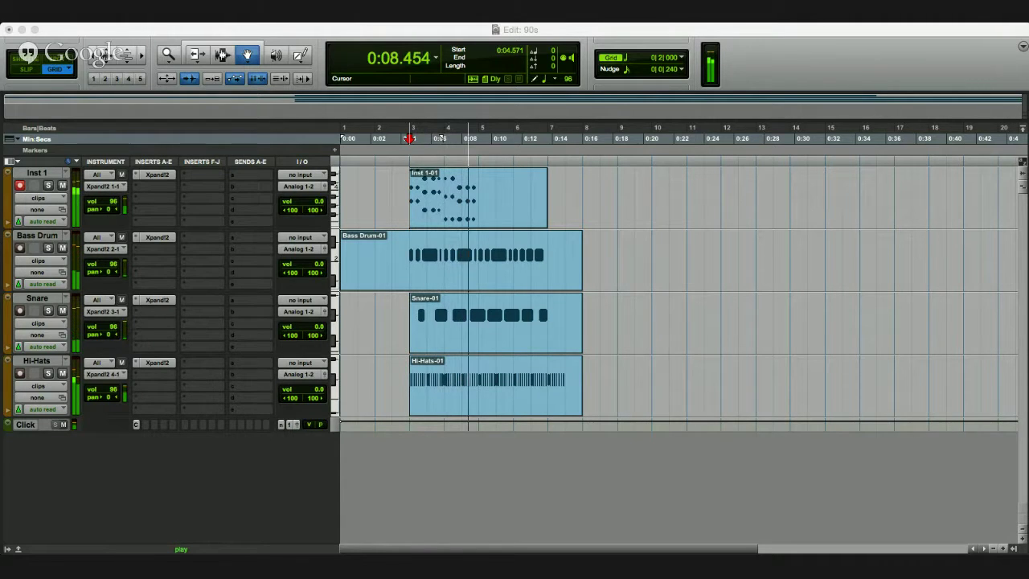
key("space")
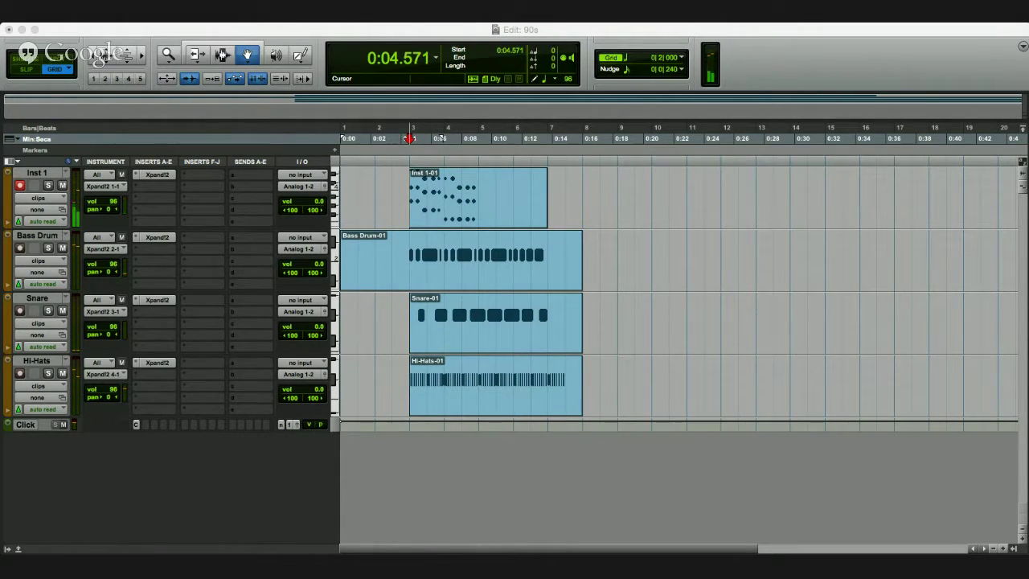
Paste copies of the two-bar melody phrase into the Inst 1 clip at bars 5, 7 and 9
left_click(479, 138)
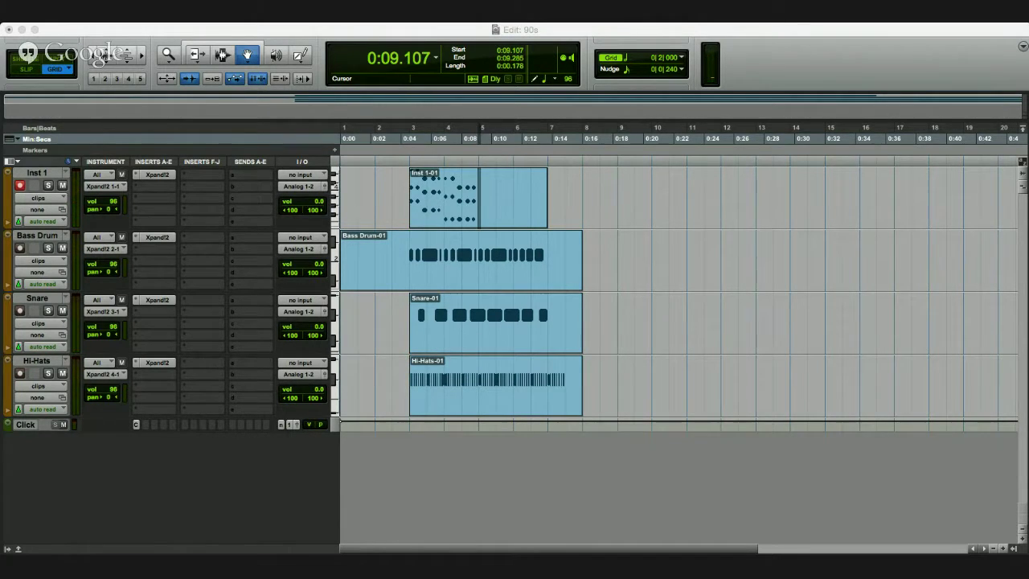
left_click(498, 138)
left_click(480, 138)
key("super+v")
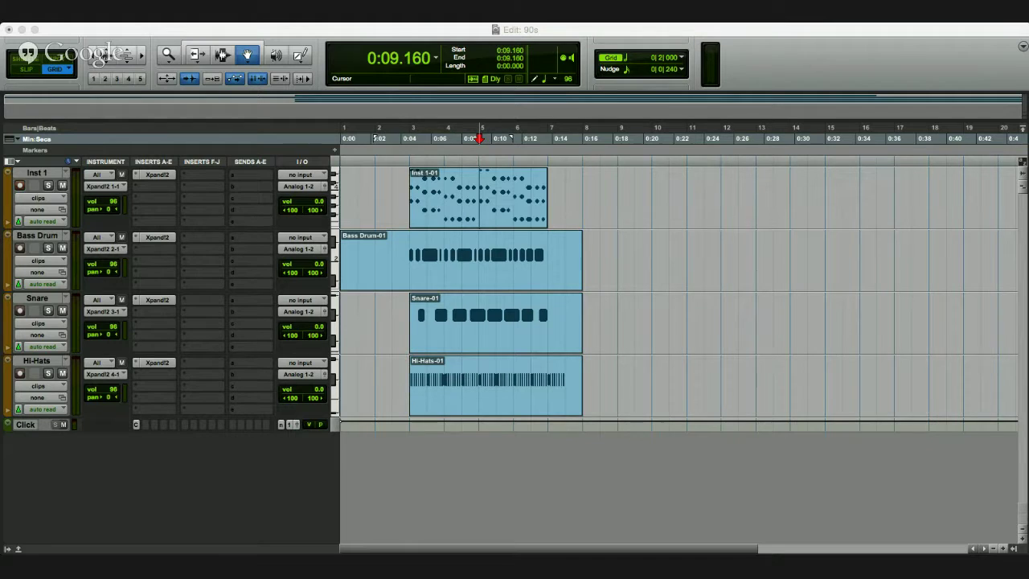
left_click(549, 138)
key("super+v")
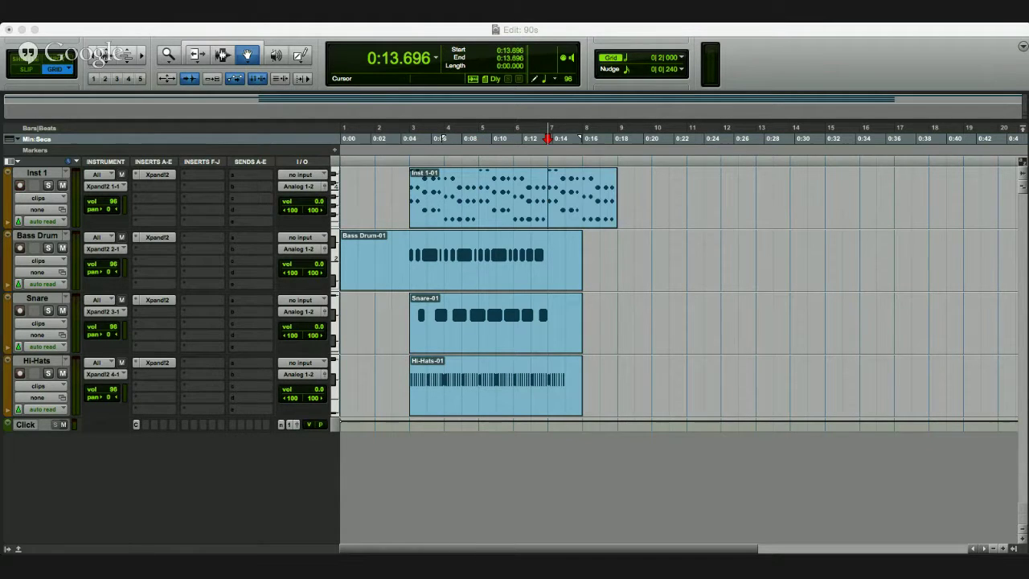
left_click(621, 138)
key("super+v")
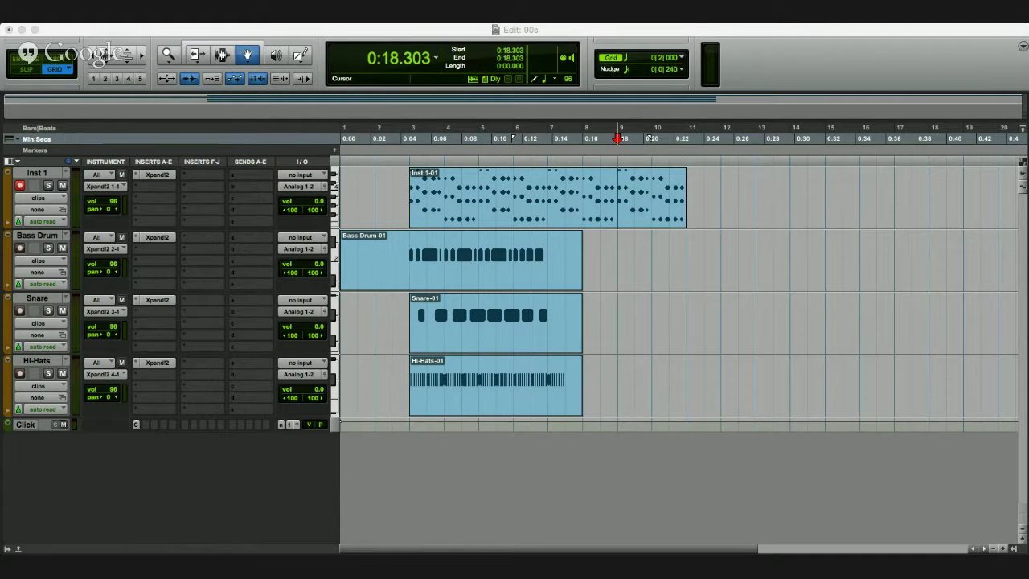
Play the extended melody with the drum parts over the range from 0:04.571 to 0:16.000
key("space")
left_click(440, 138)
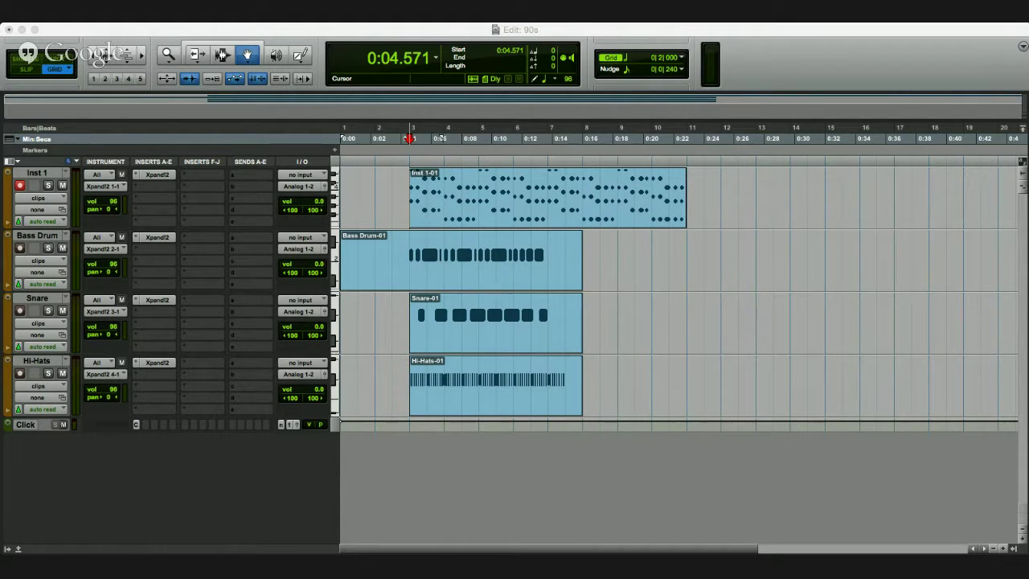
left_click(8, 107)
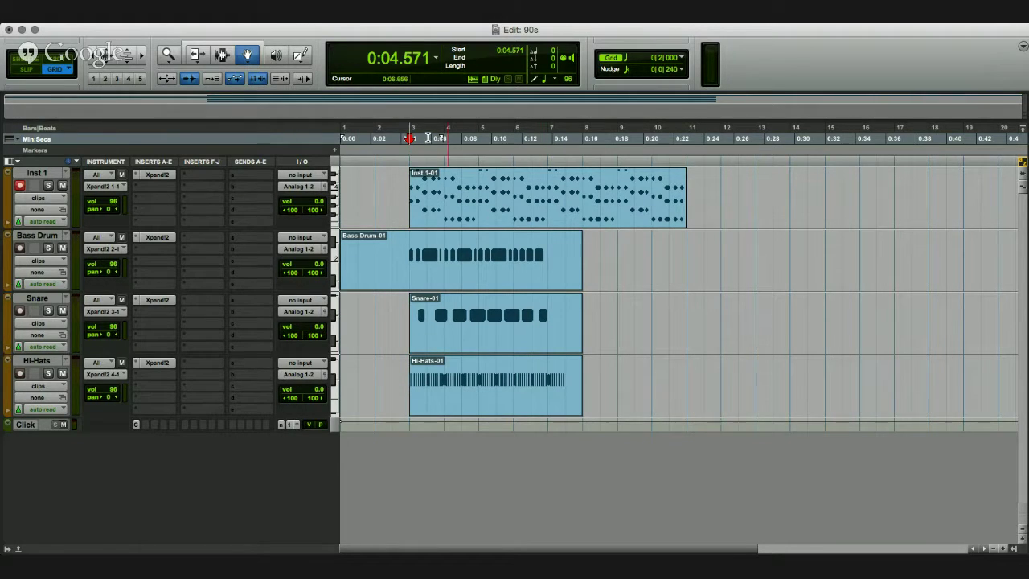
left_click_drag(409, 153, 585, 148)
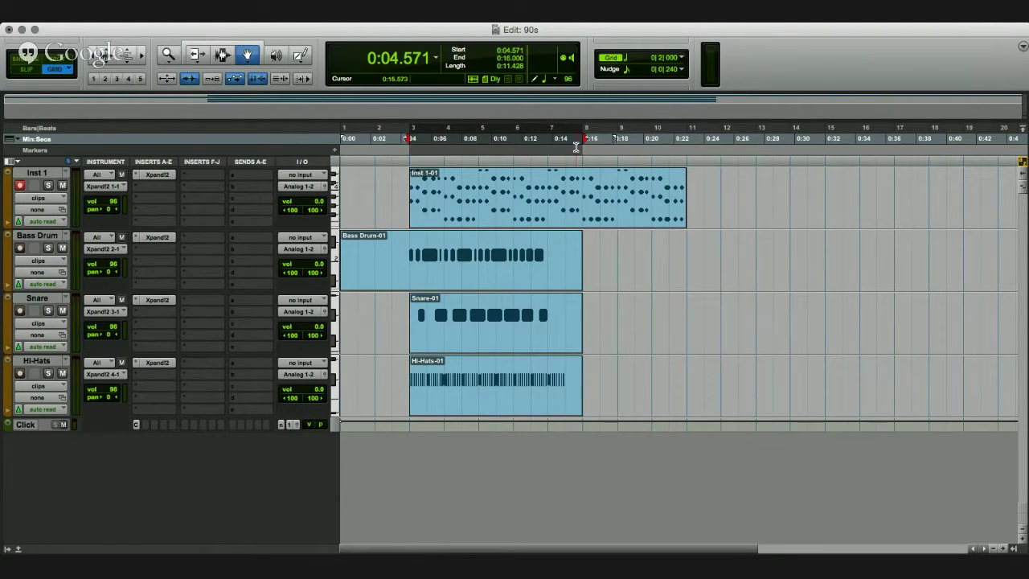
key("space")
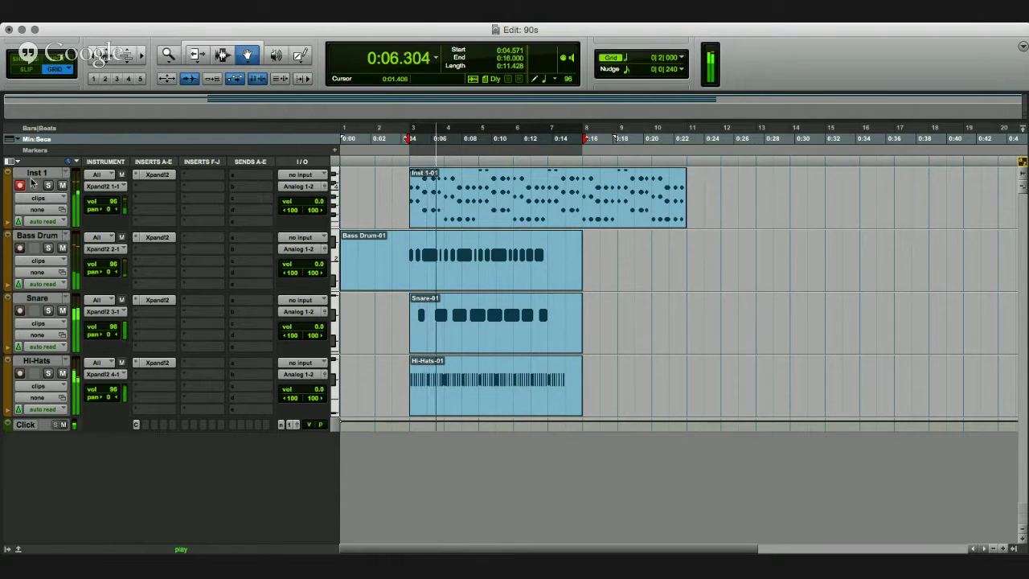
Rename the Inst 1 track as Melody, and stop playback
double_click(34, 173)
type("Melody")
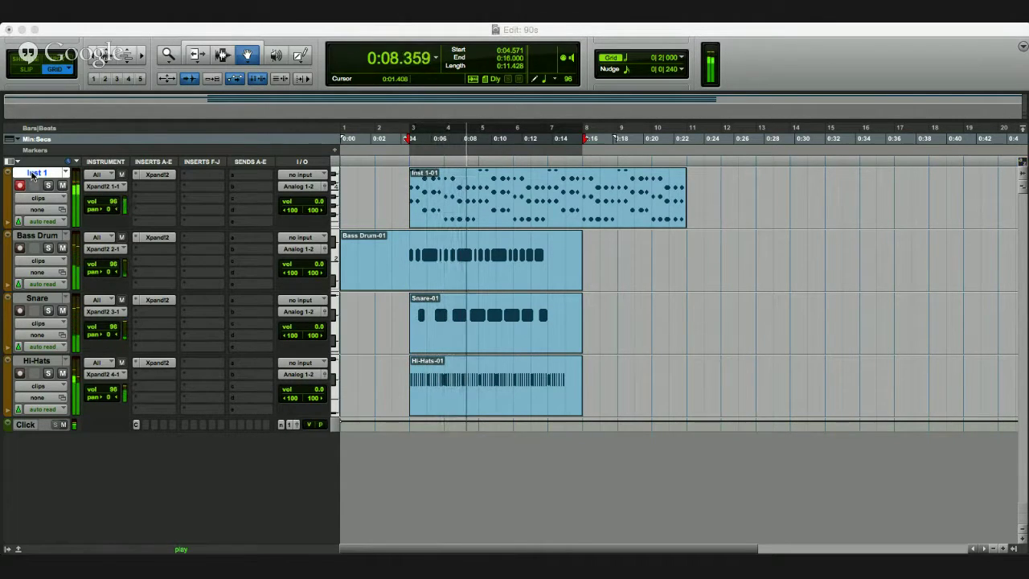
key("Return")
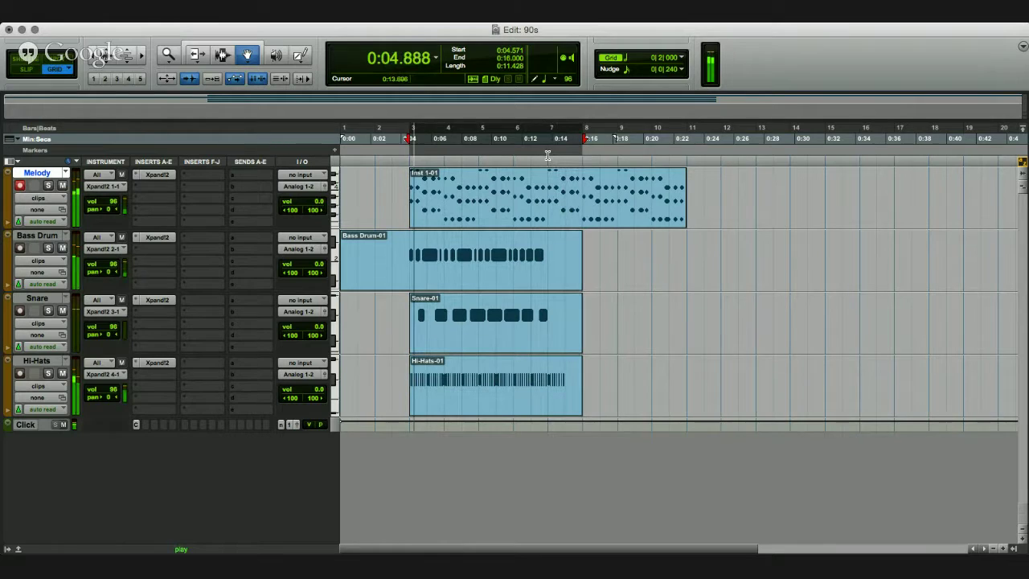
key("space")
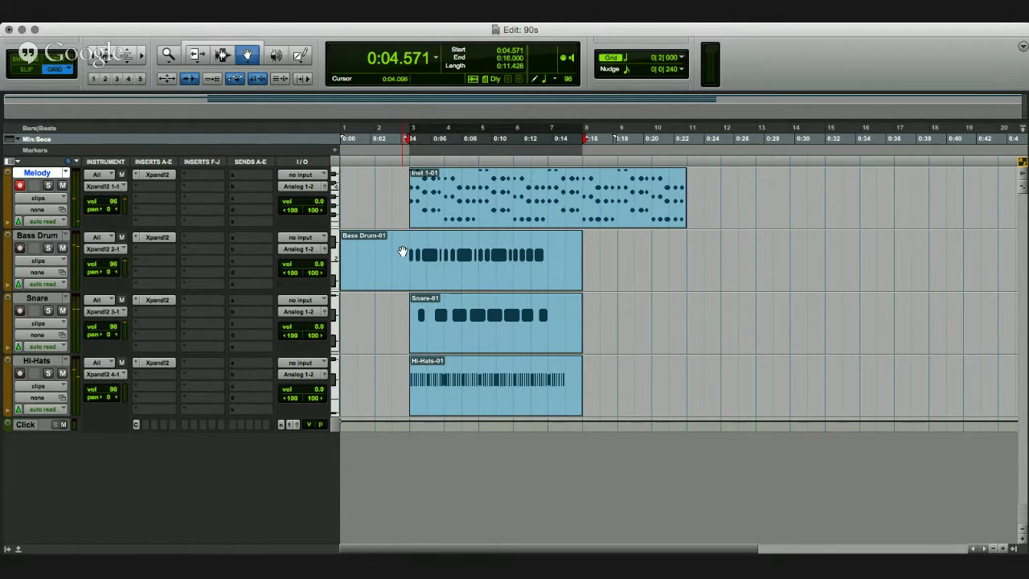
Stagger the part entries, keeping the melody clip at 0:04.571 and moving the Bass Drum clip to 0:04.571, Snare to 0:09.142 and Hi-Hats to 0:13.714
left_click_drag(440, 209, 413, 205)
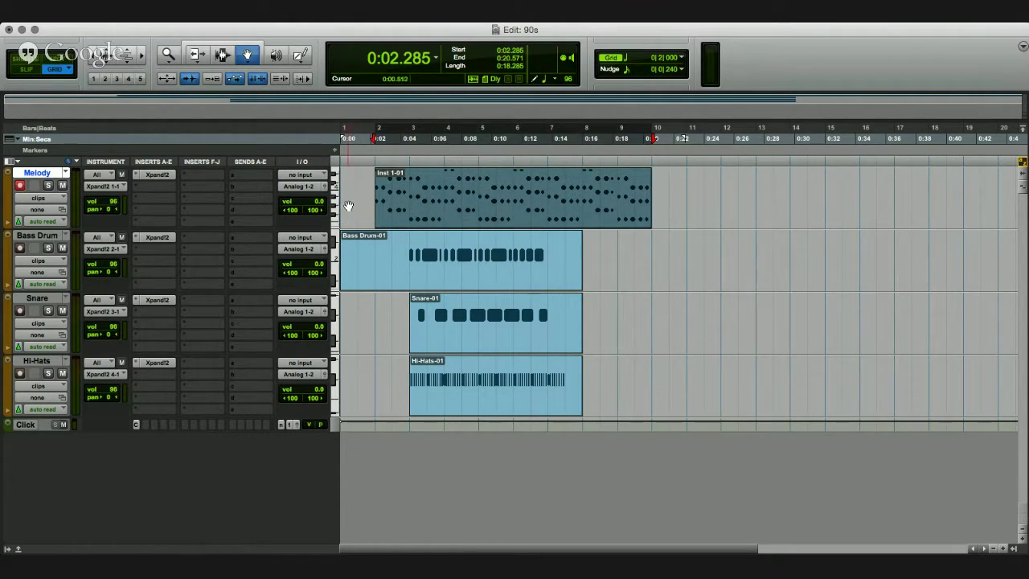
left_click_drag(394, 205, 442, 202)
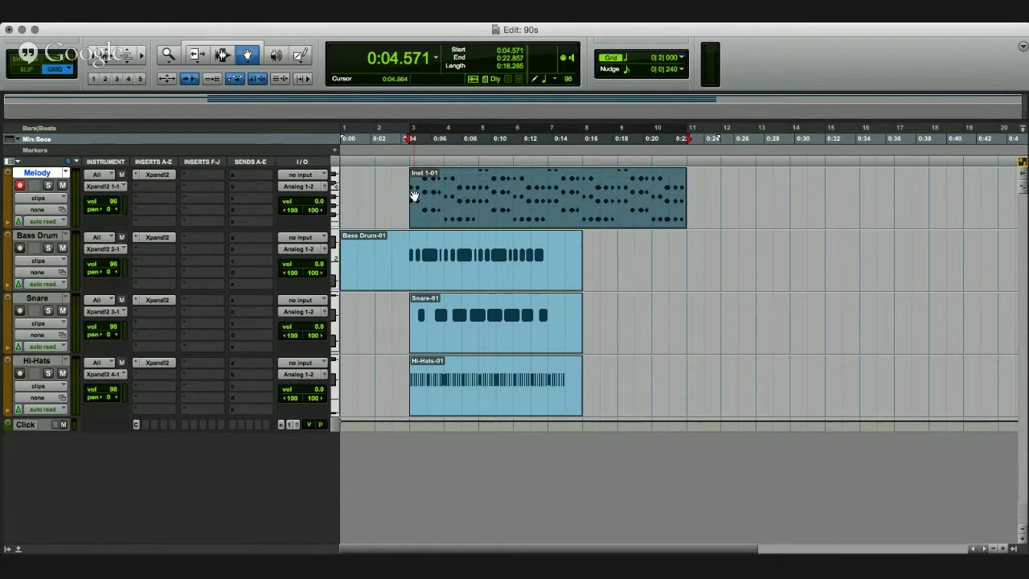
left_click_drag(460, 275, 499, 256)
left_click_drag(495, 311, 541, 312)
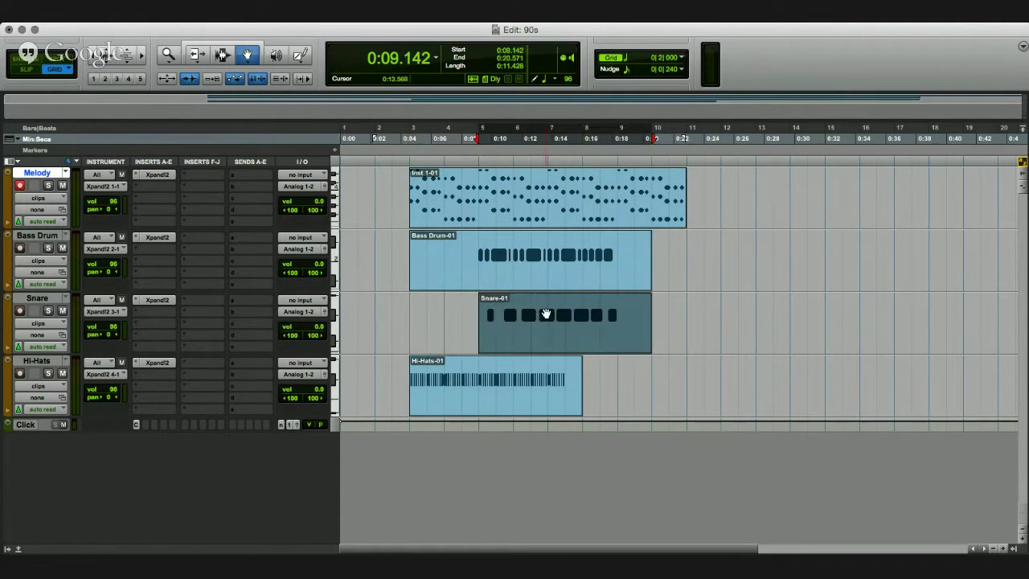
left_click_drag(459, 362, 592, 362)
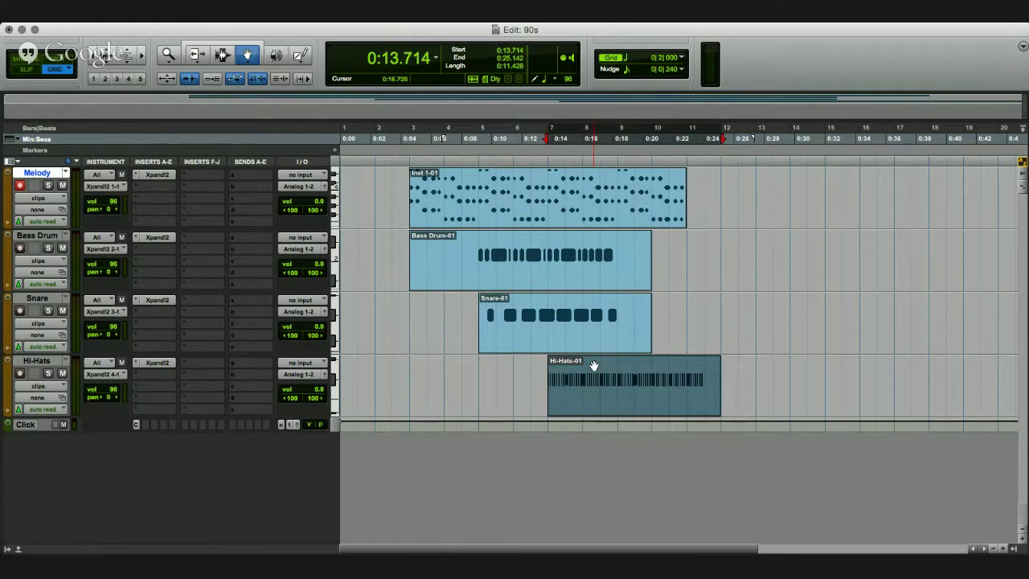
Play the staggered arrangement from 0:04.571 and stop playback
left_click(408, 157)
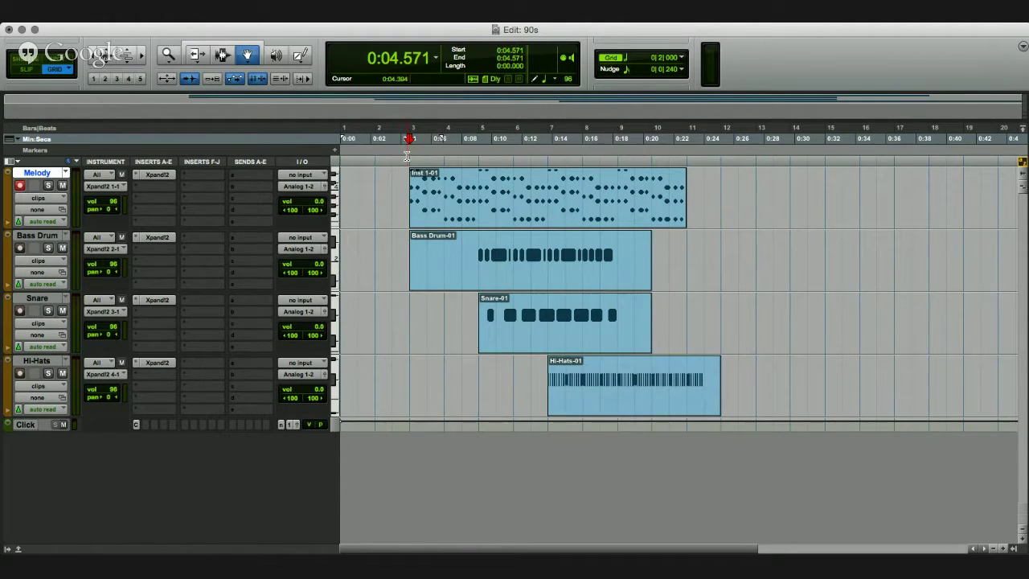
key("space")
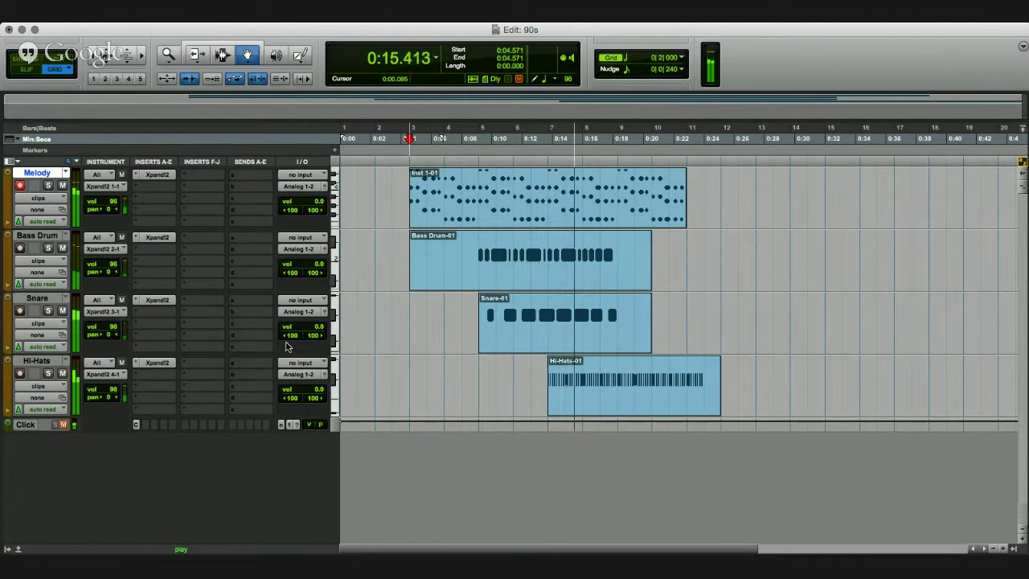
key("space")
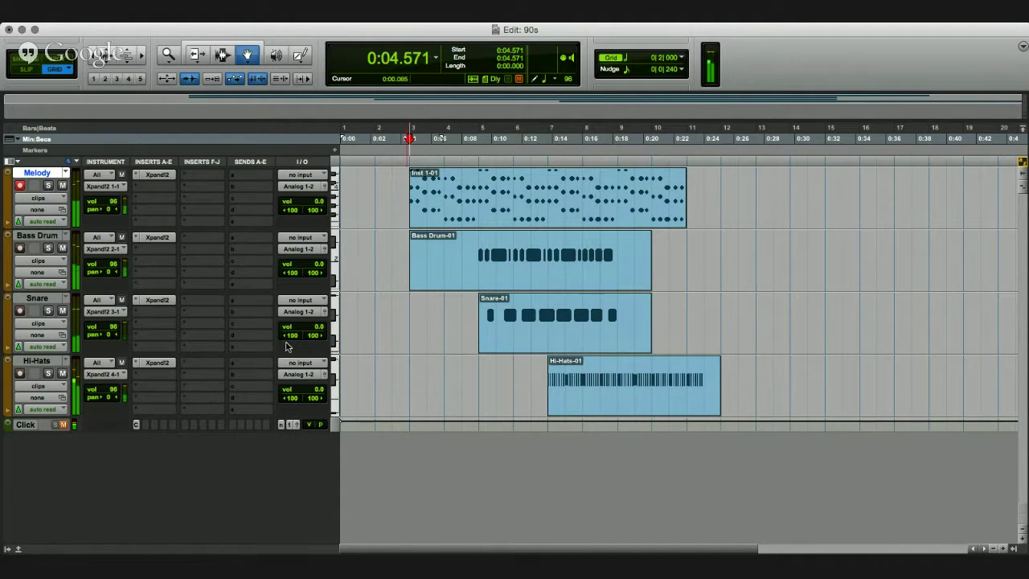
Create a new instrument track below Hi-Hats and copy the Hi-Hats track's Xpand!2 insert onto it
left_click(40, 359)
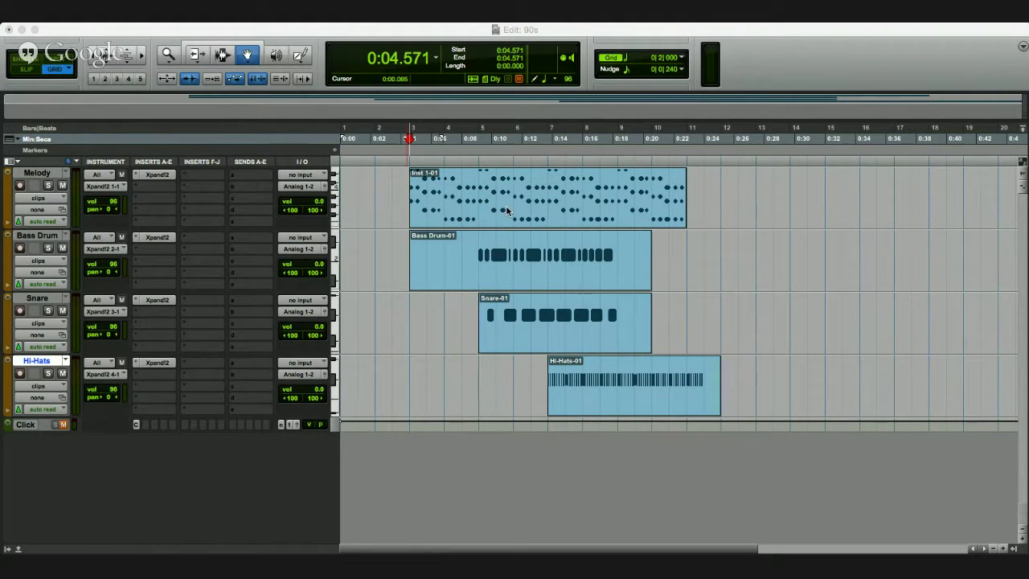
key("Return")
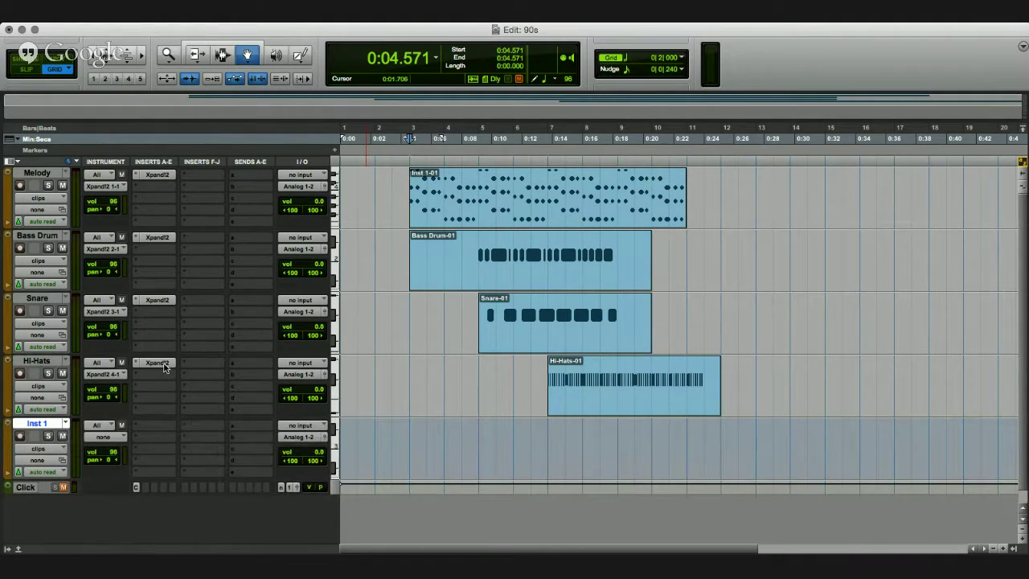
left_click_drag(164, 367, 172, 428)
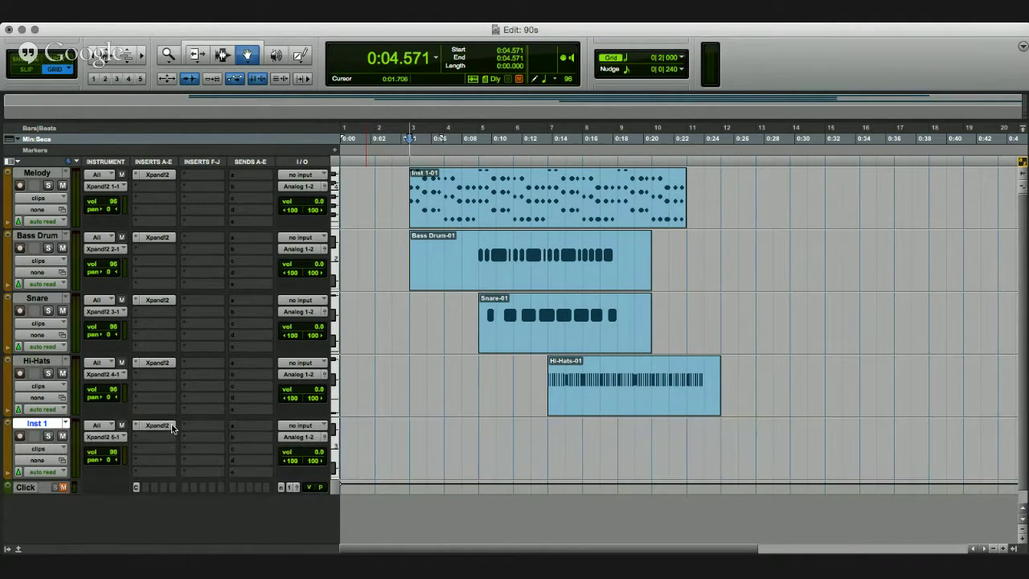
Rename the new instrument track as Bass and open its Xpand!2 instrument
double_click(37, 424)
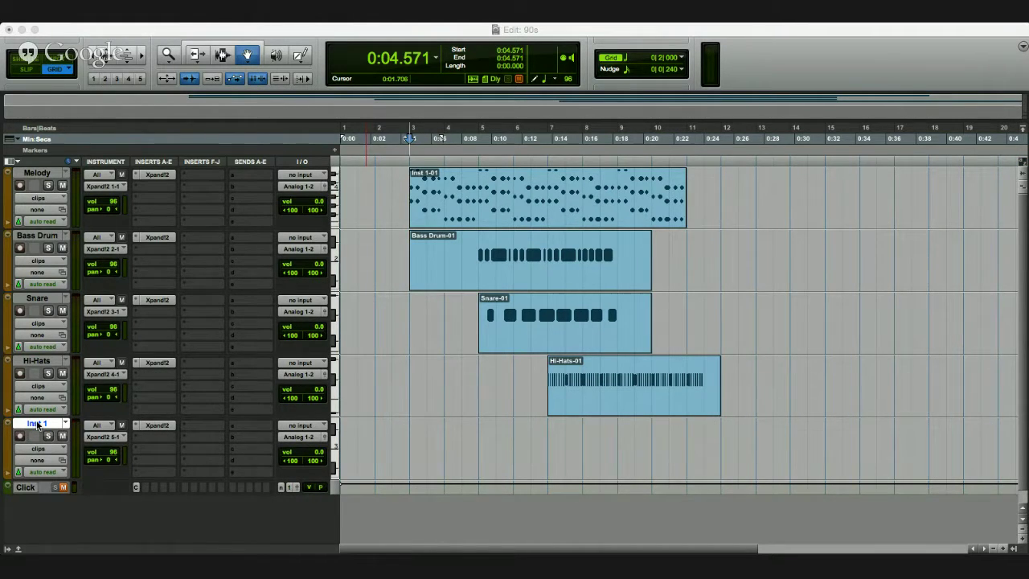
key("Return")
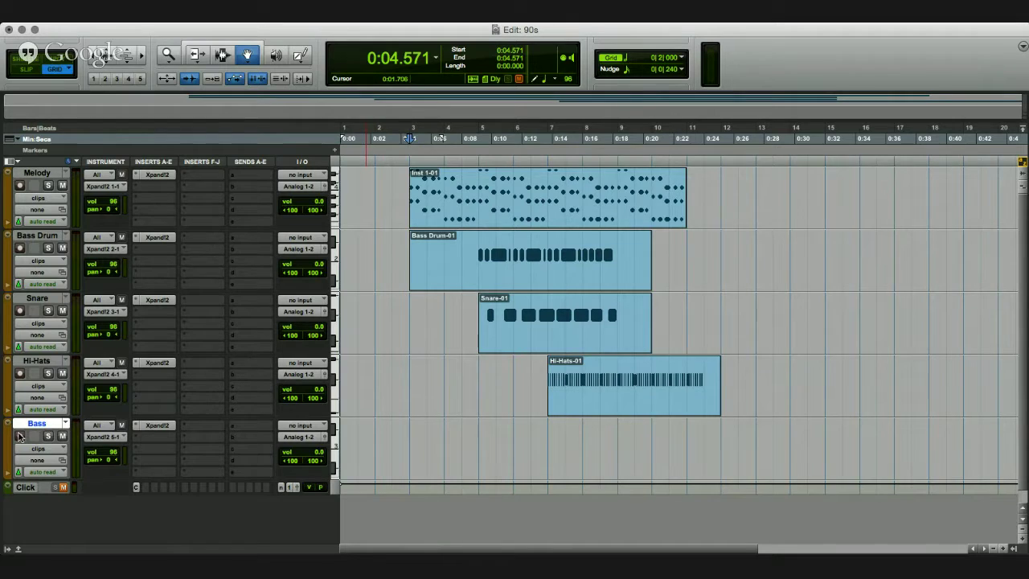
left_click(159, 428)
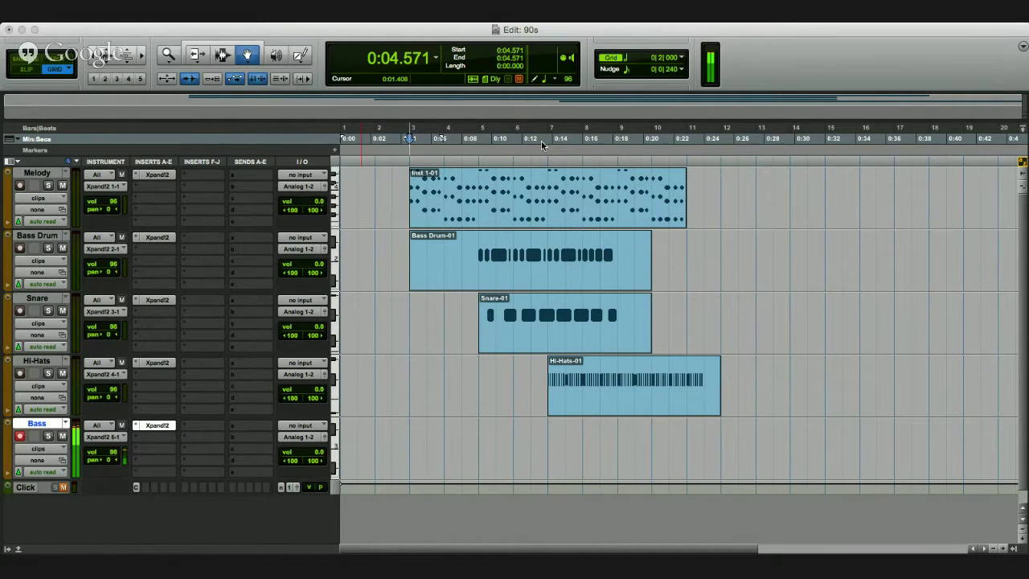
Rehearse a bass line on the Bass track over playback from 0:04.571, including the range from 0:04.571 to 0:09.142
key("space")
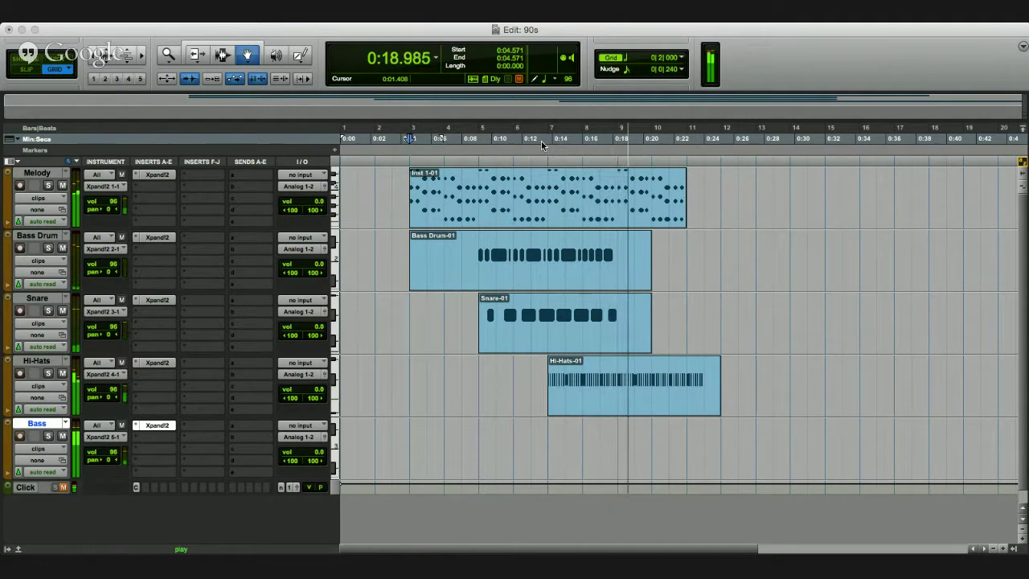
key("space")
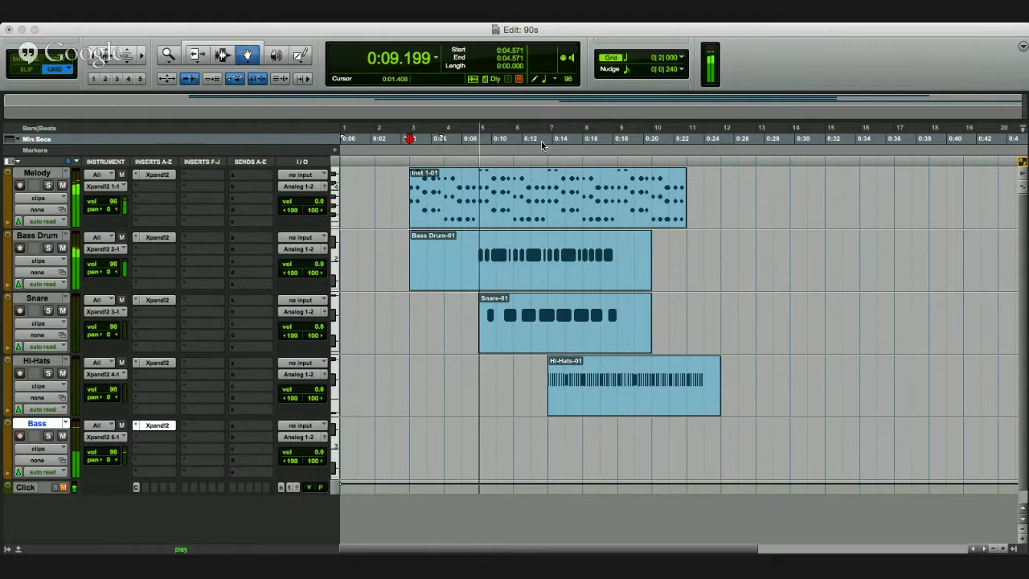
key("space")
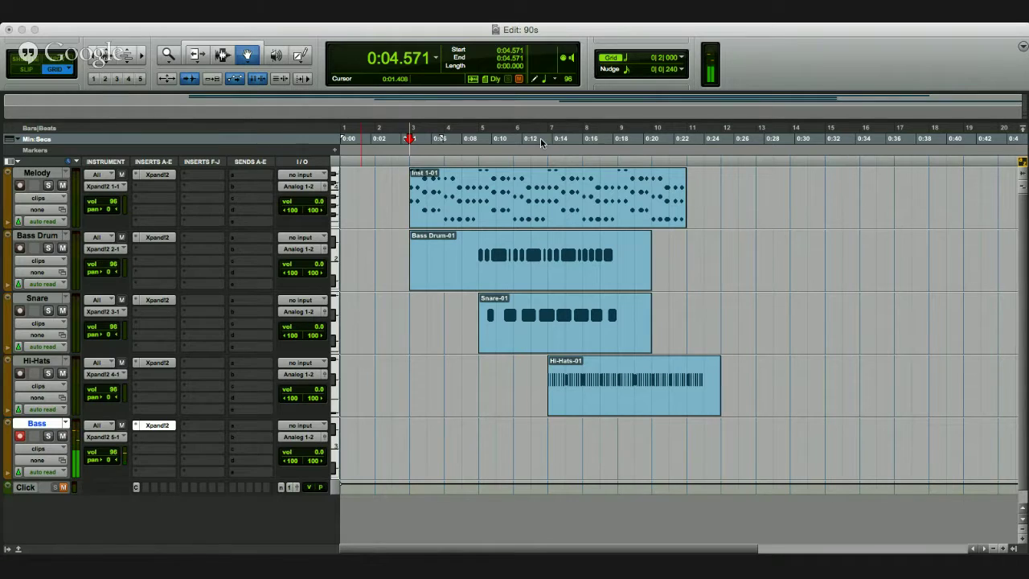
key("space")
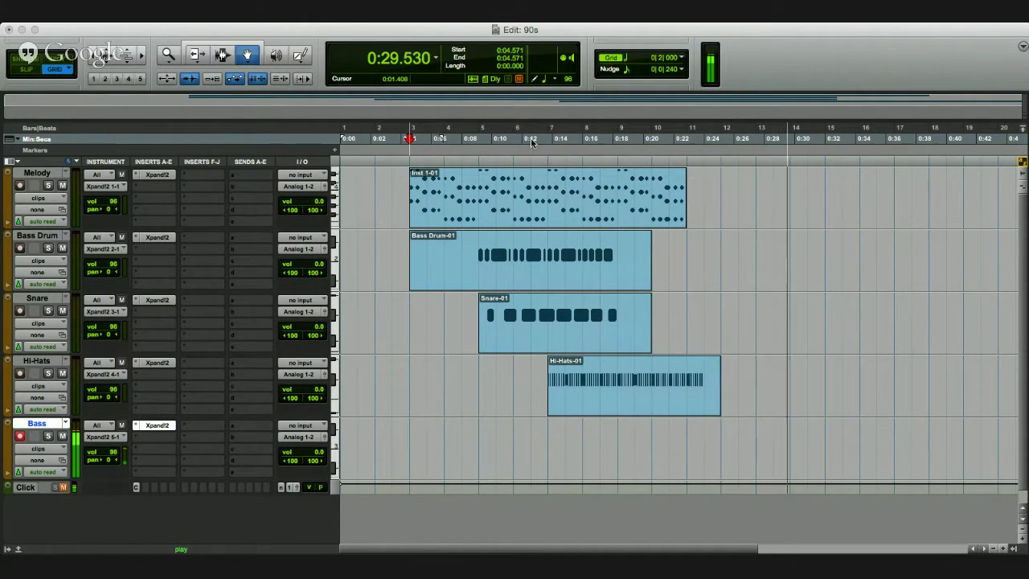
key("space")
key("space")
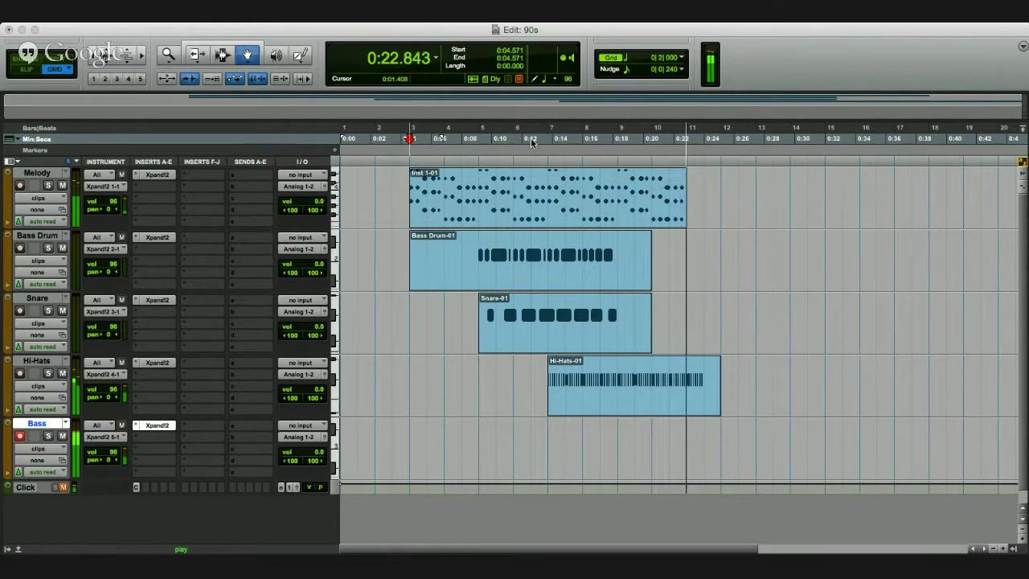
key("space")
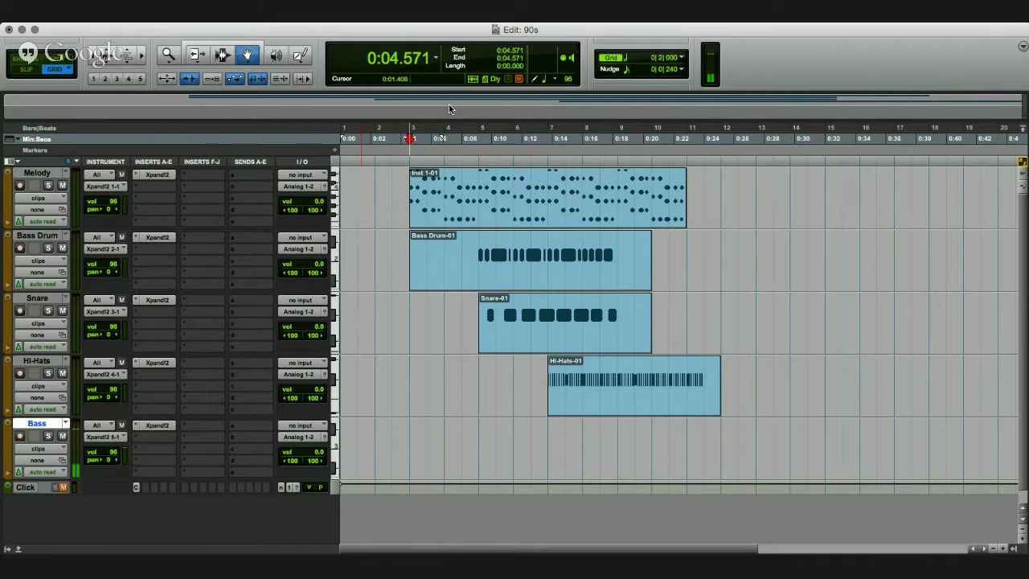
key("space")
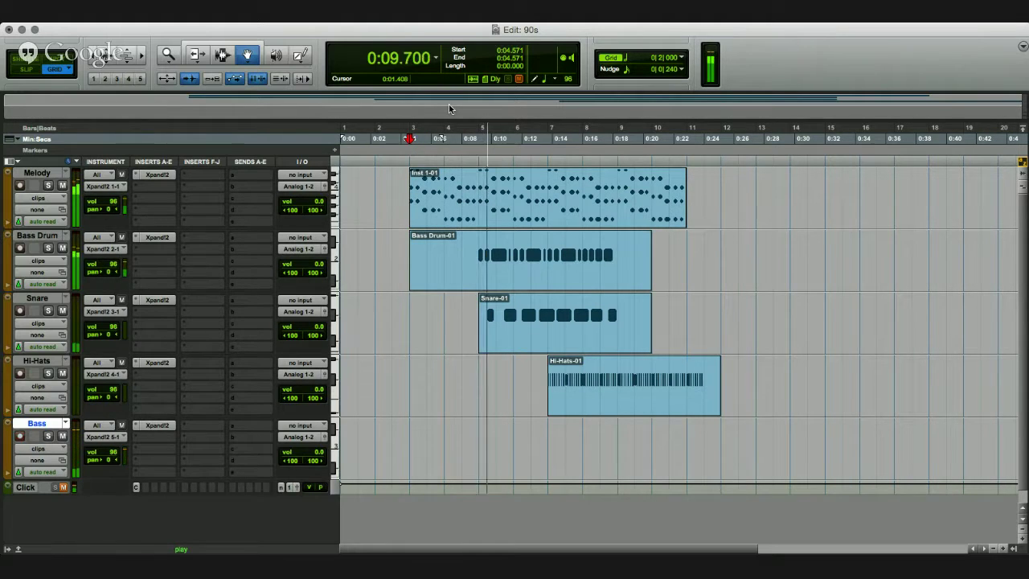
key("space")
left_click_drag(410, 156, 476, 156)
key("space")
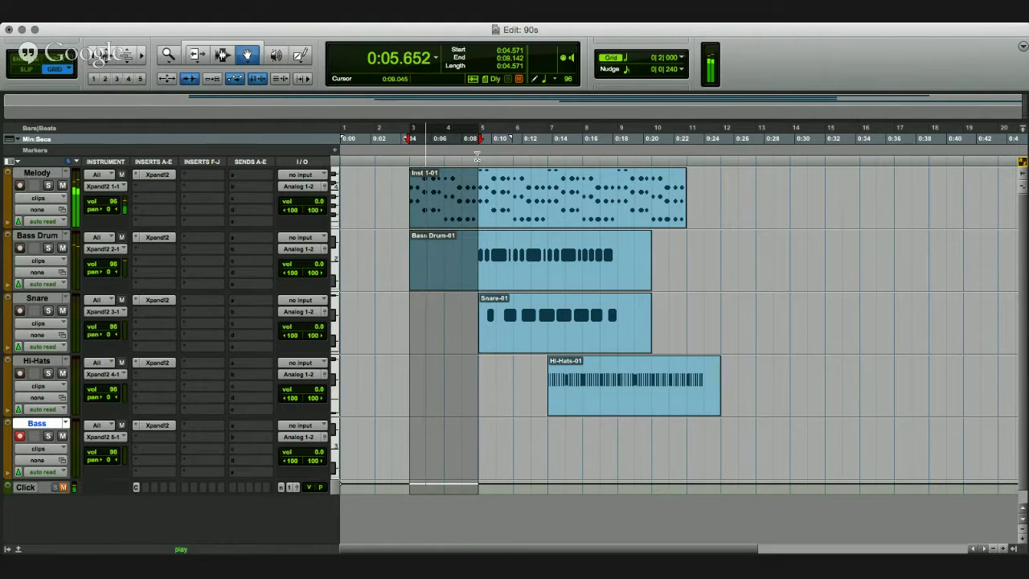
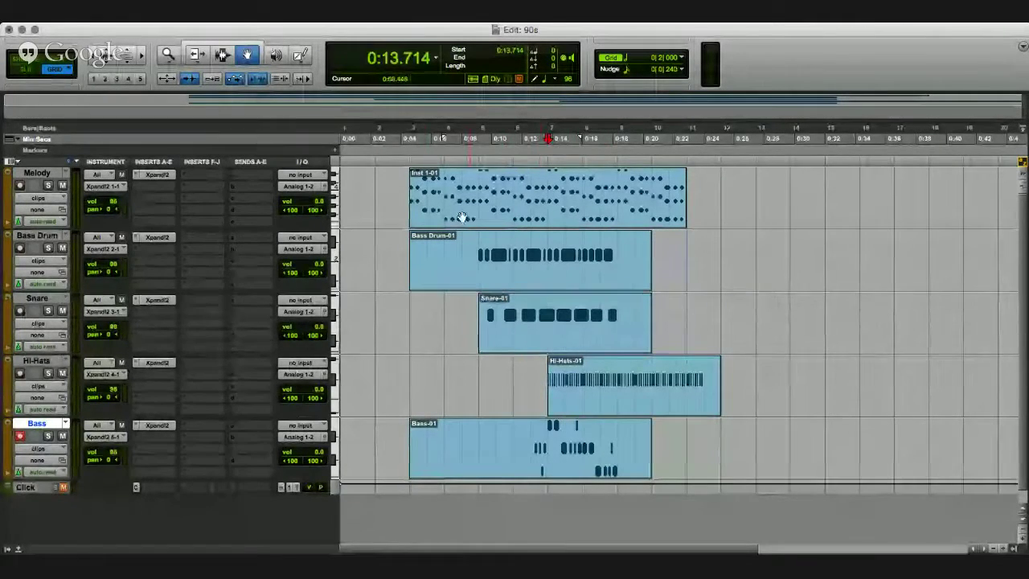
Play the arrangement from 0:04.571 and lower the Bass track's output volume to -5.3 during playback
left_click(410, 163)
key("space")
key("space")
key("space")
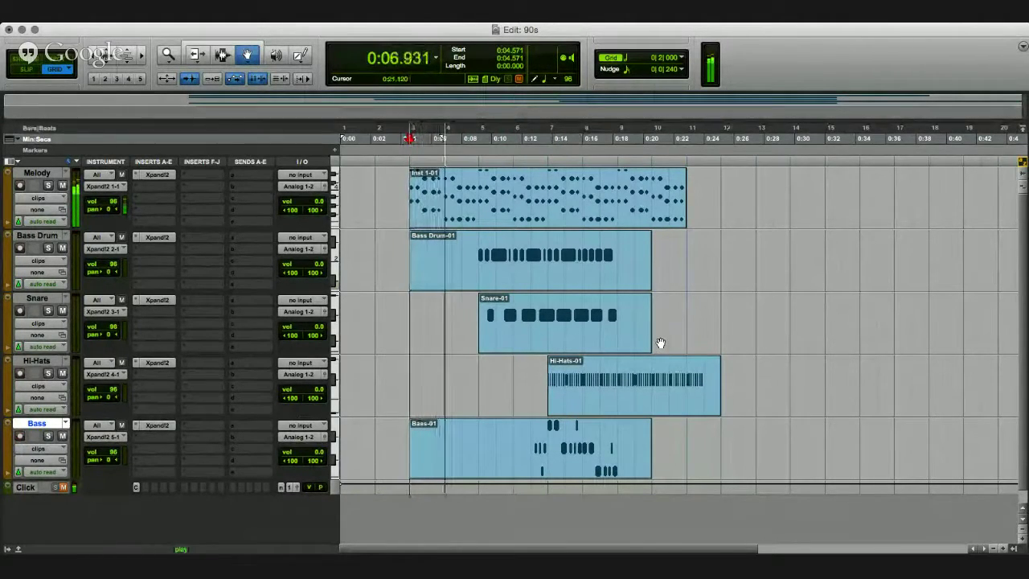
left_click_drag(317, 458, 318, 463)
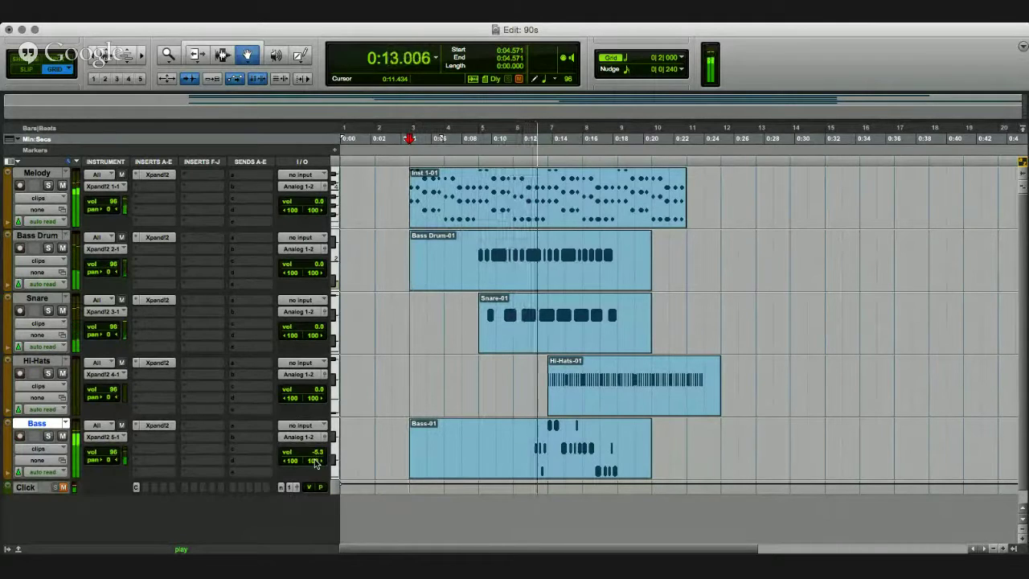
key("space")
Open the Bass clip's notes and correct the opening notes of its phrase up to 0:13.142, placing them on F2
double_click(567, 448)
left_click(525, 447)
key("space")
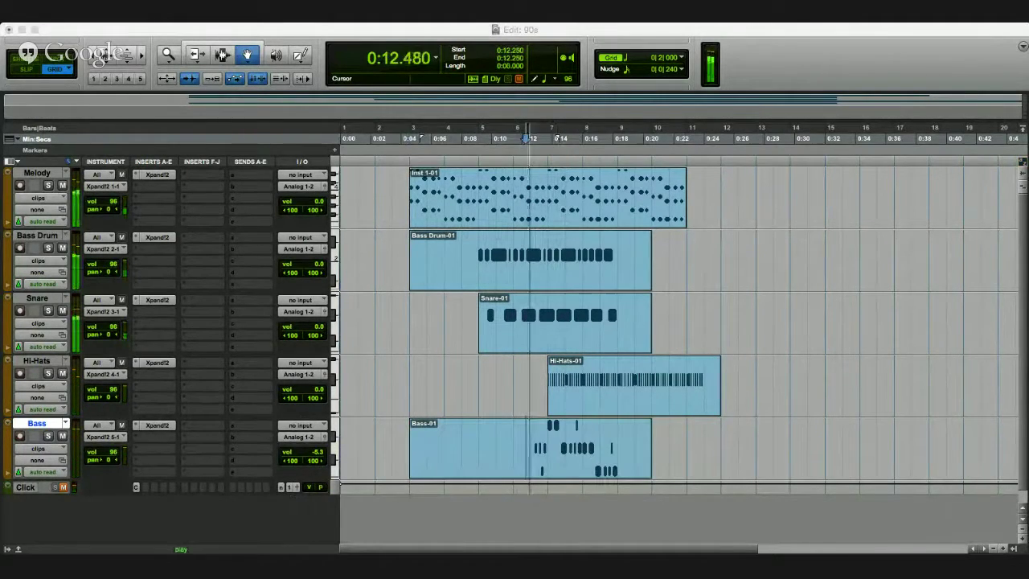
key("space")
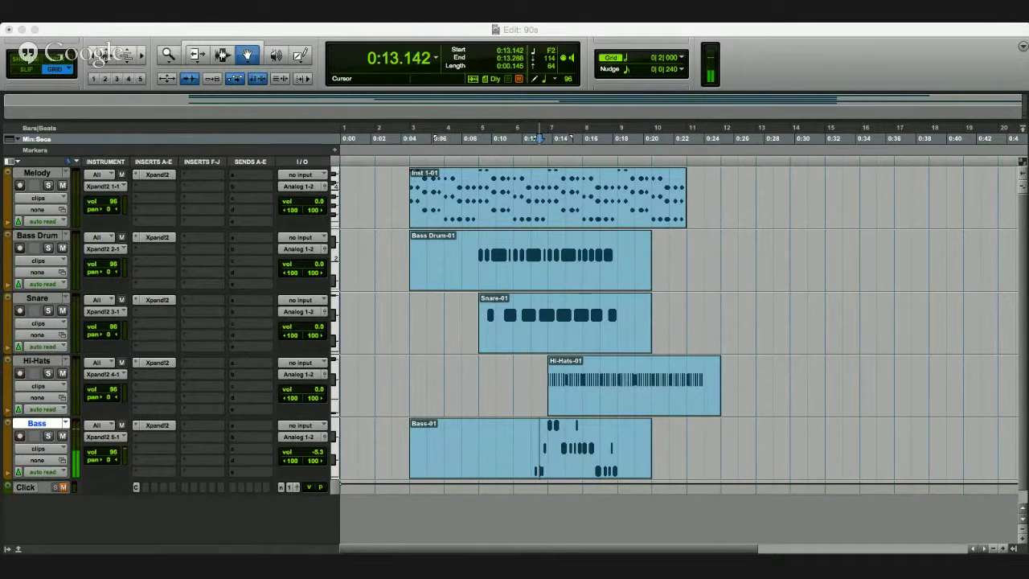
Play back the corrected bass phrase with the other parts from 0:12.607 and from 0:11.375
key("space")
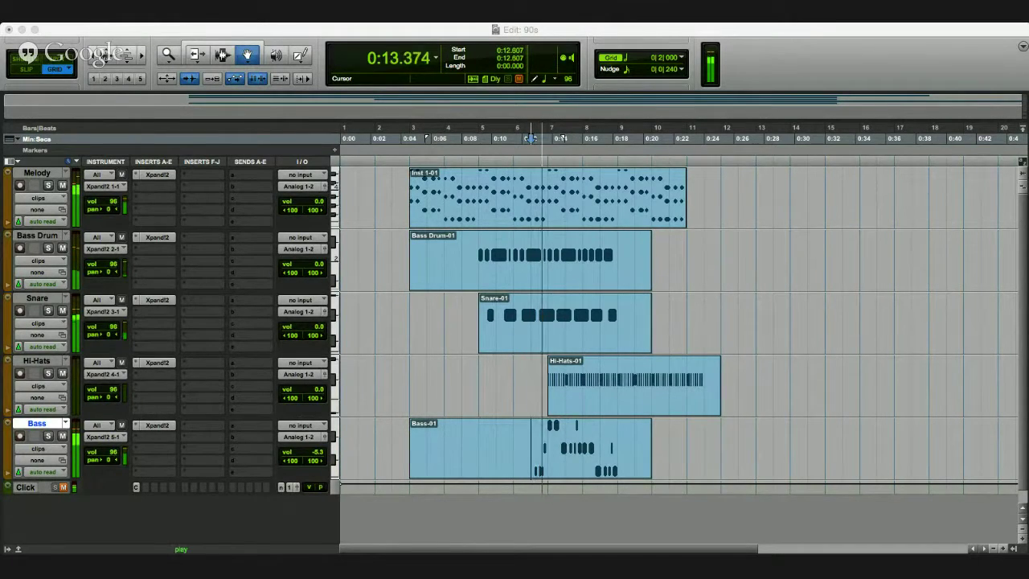
left_click(516, 138)
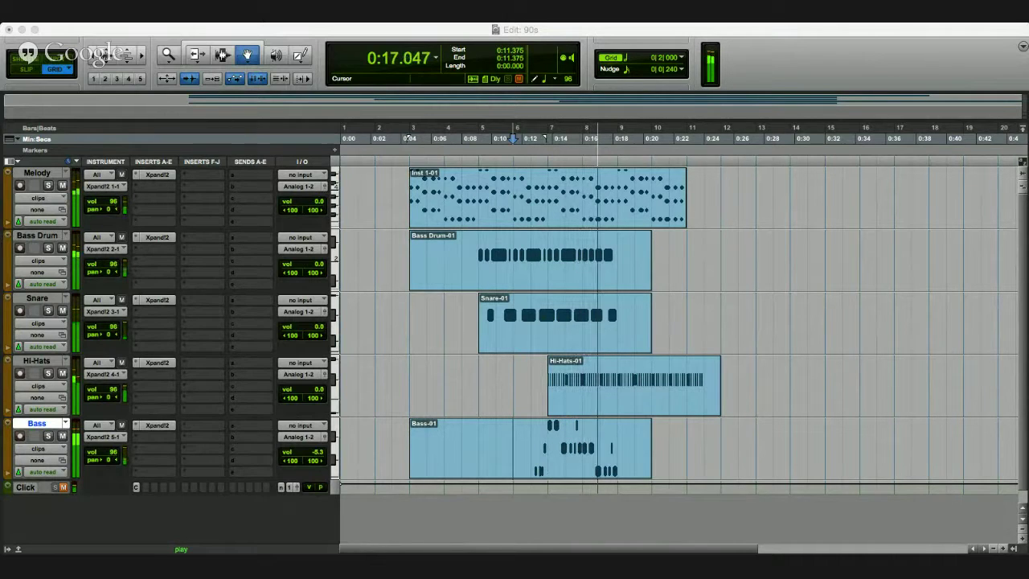
key("space")
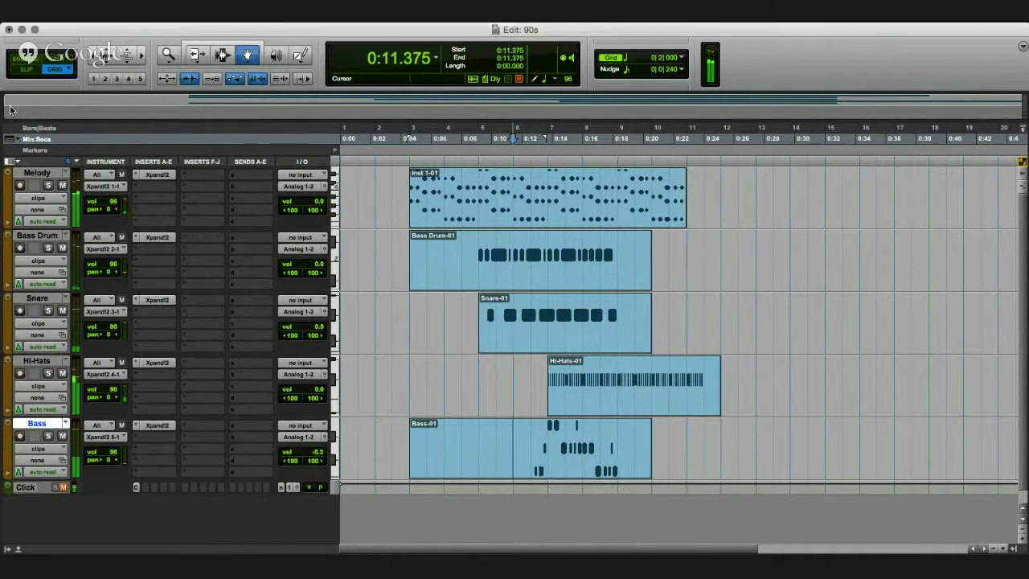
Create another instrument track below Bass, insert Xpand!2 on it and name it Synth Pad
scroll(396, 415, "down", 1)
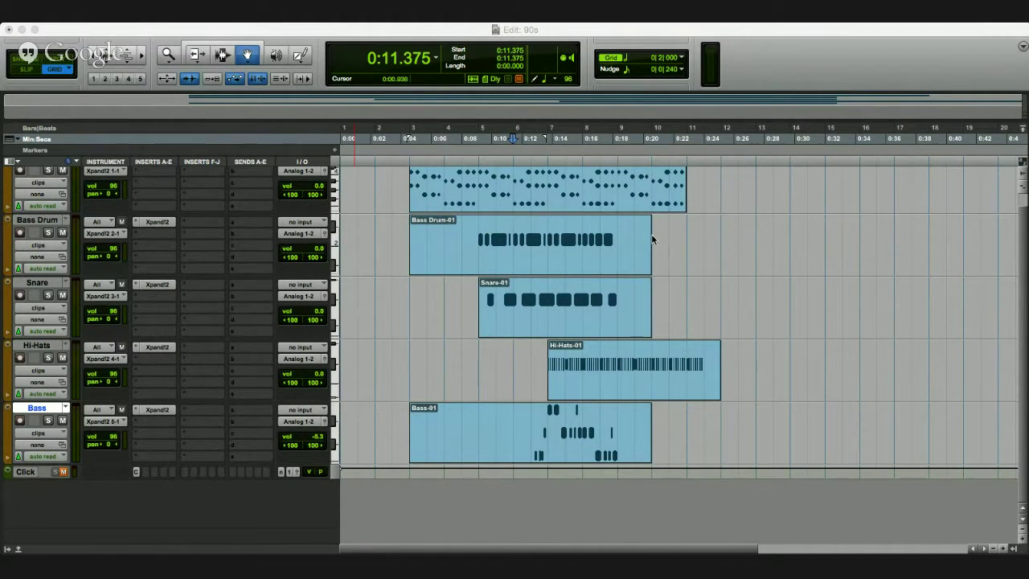
key("Return")
scroll(154, 384, "down", 2)
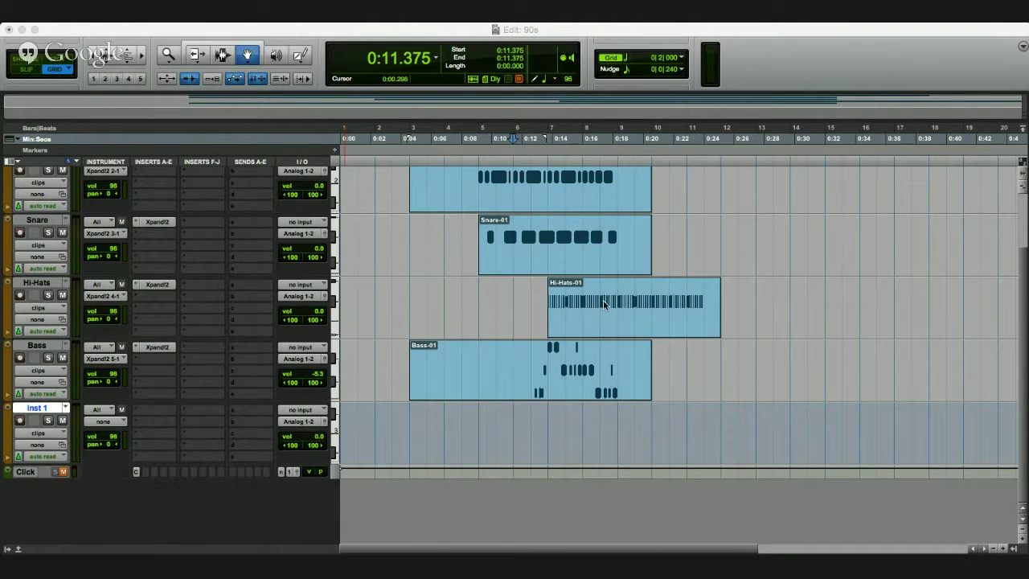
key("Return")
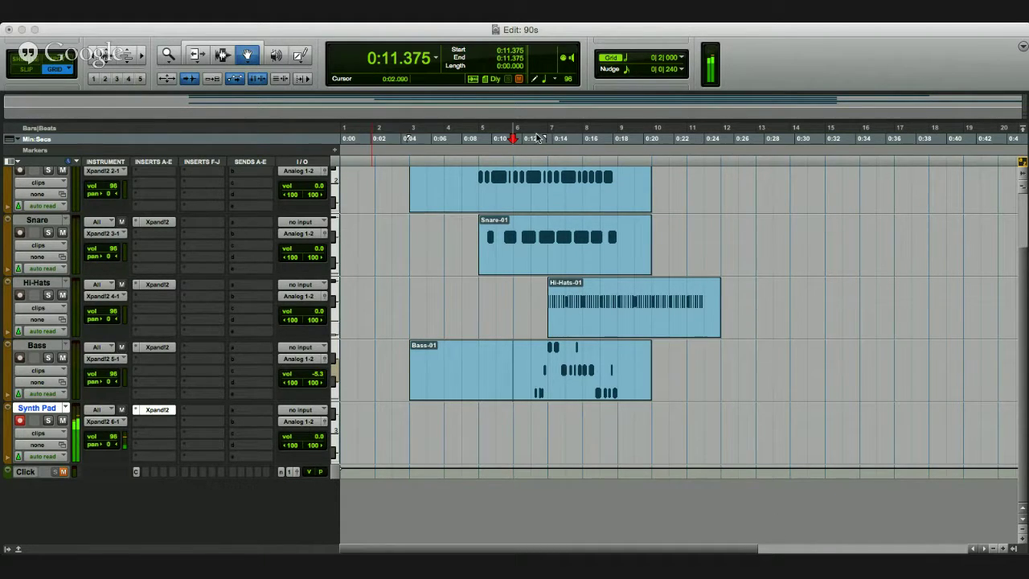
Rehearse a part on the record-armed Synth Pad track over repeated playback from 0:11.375
key("space")
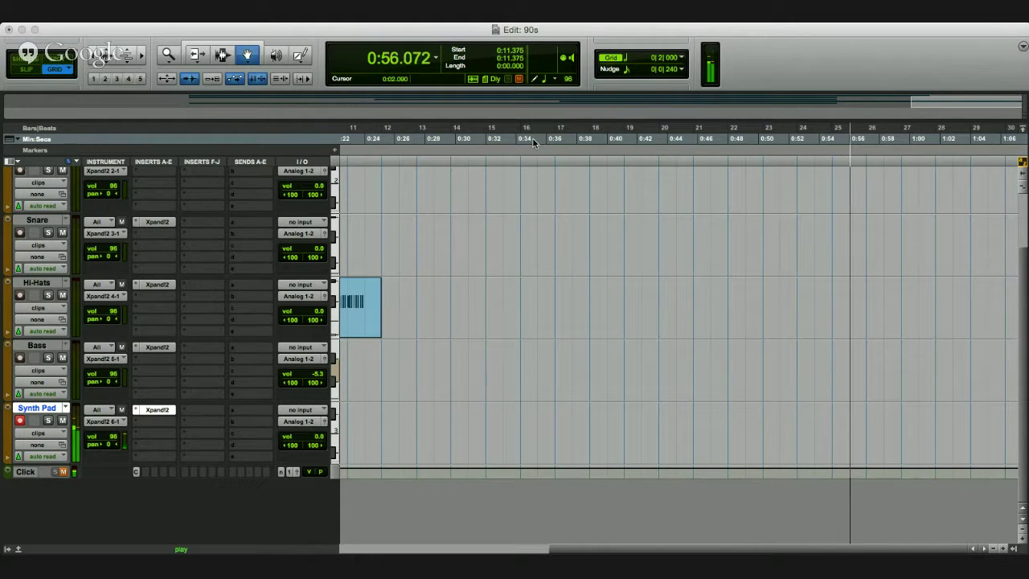
key("space")
key("space")
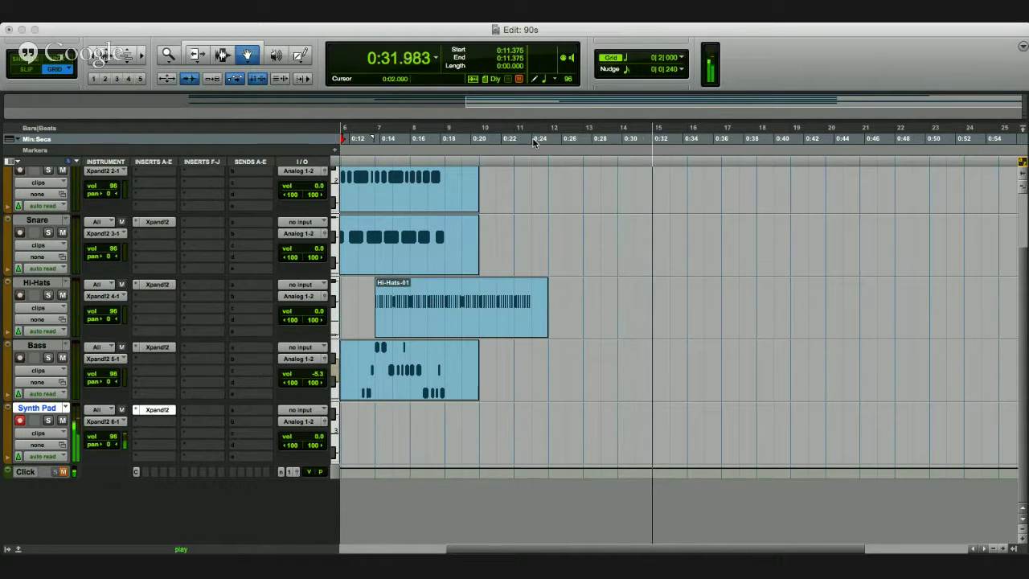
key("space")
key("space")
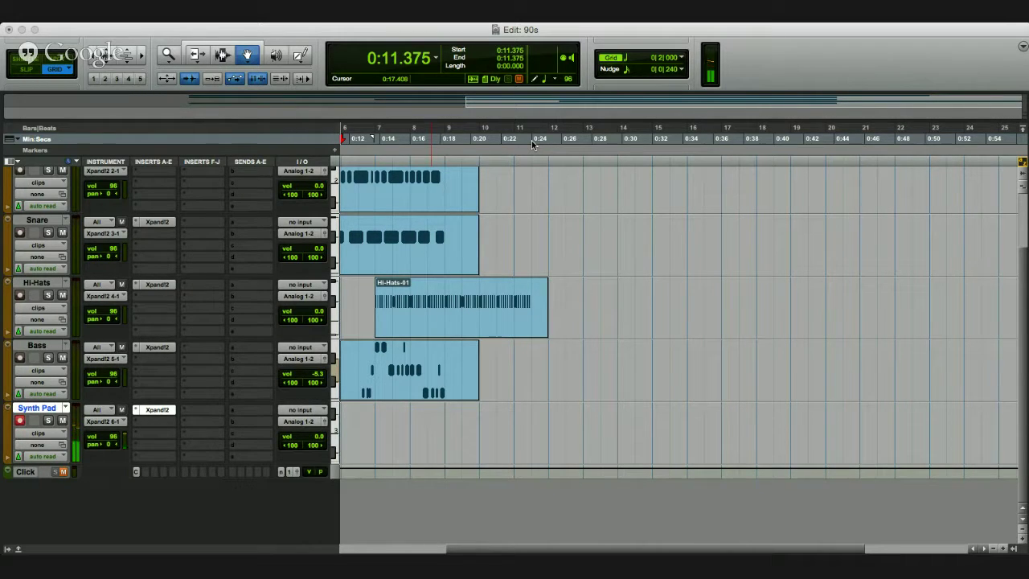
key("space")
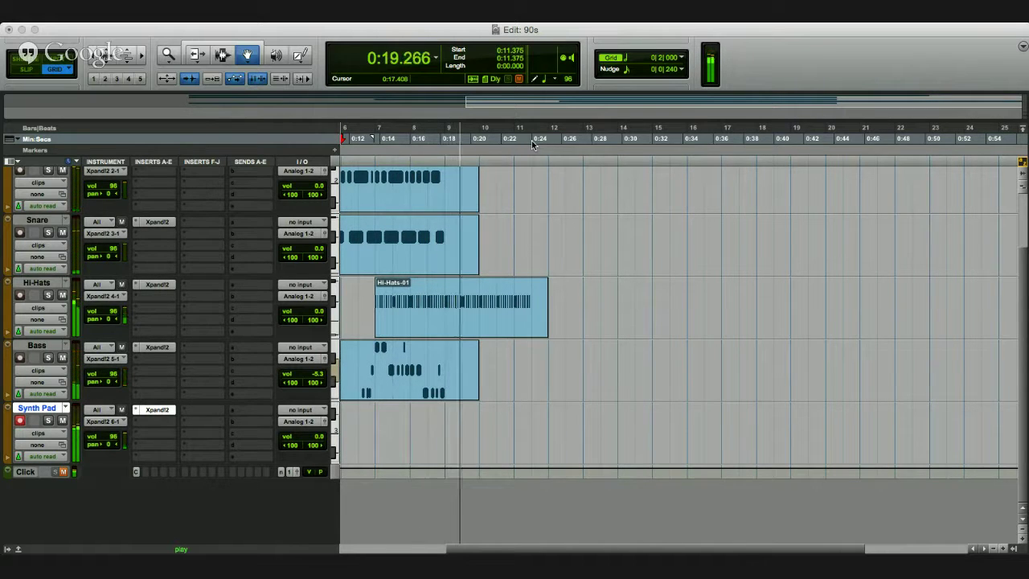
key("space")
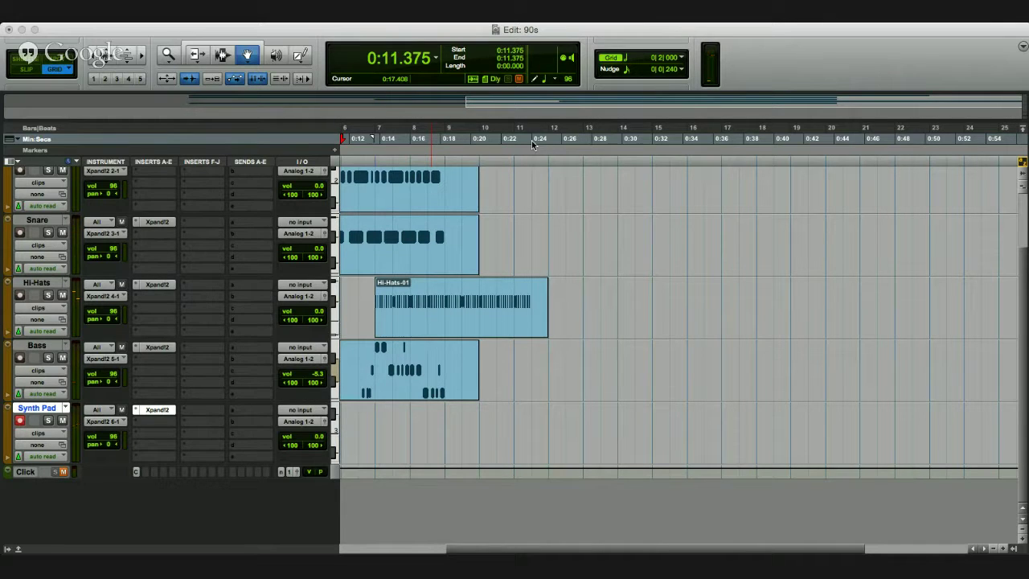
key("space")
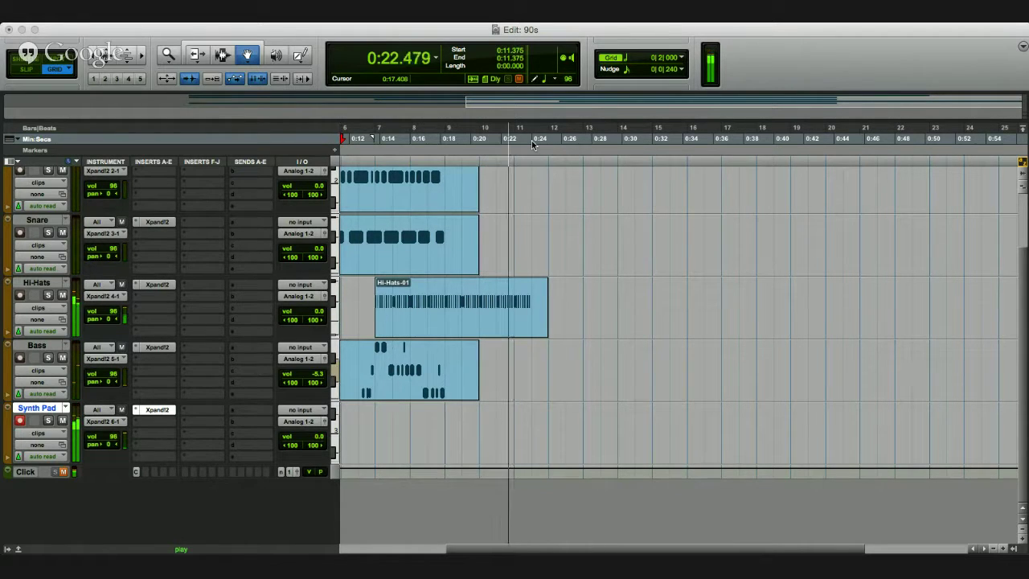
key("space")
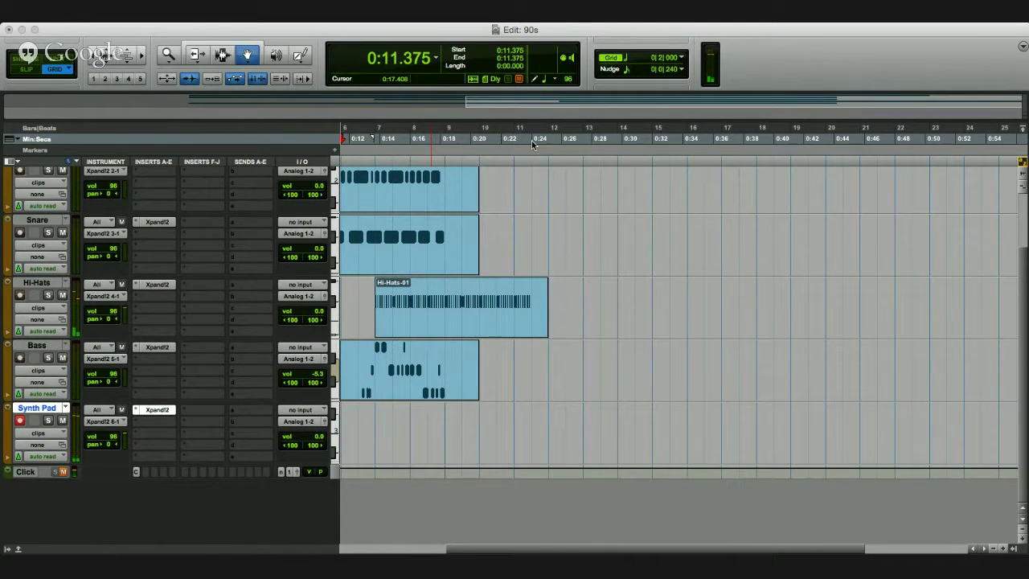
Keep practising the pad part live on the Synth Pad track against playback of the other parts from 0:11.375
key("shift+r")
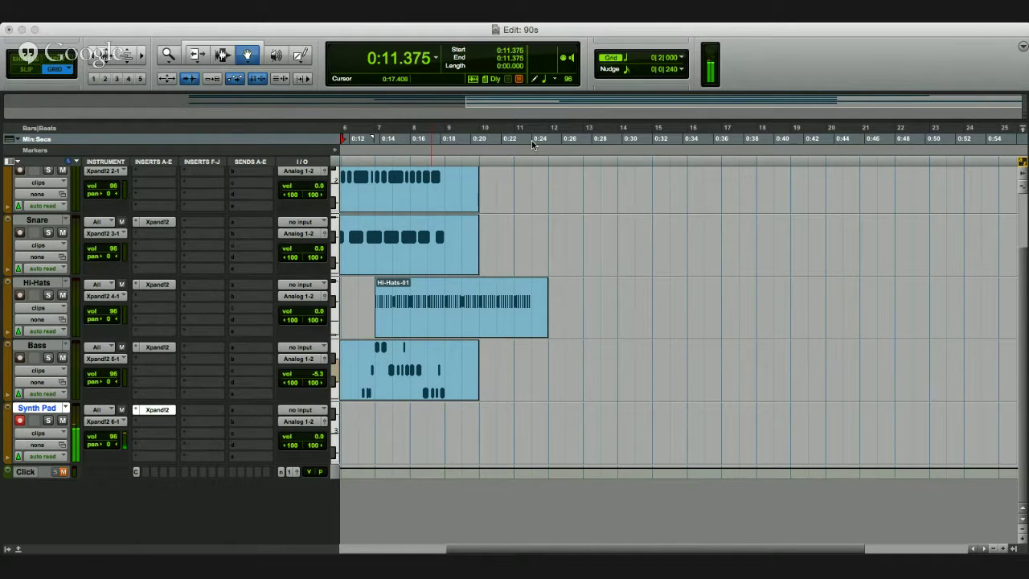
key("space")
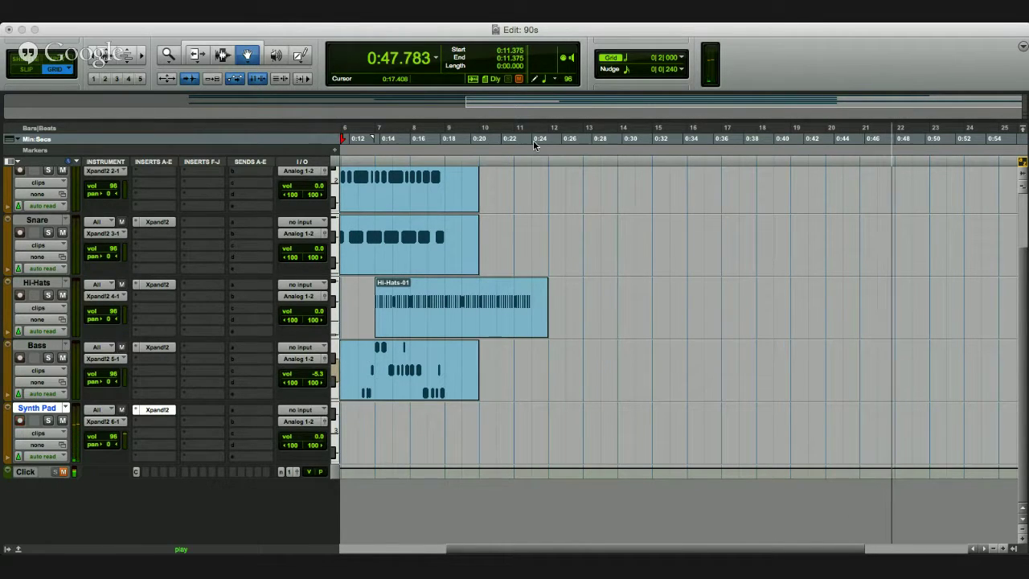
key("space")
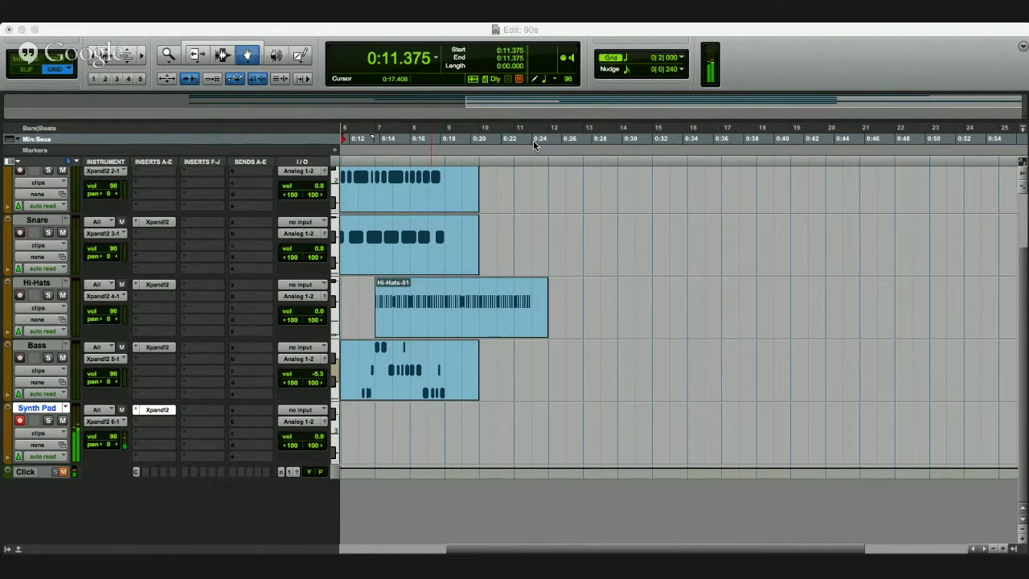
left_click(628, 277)
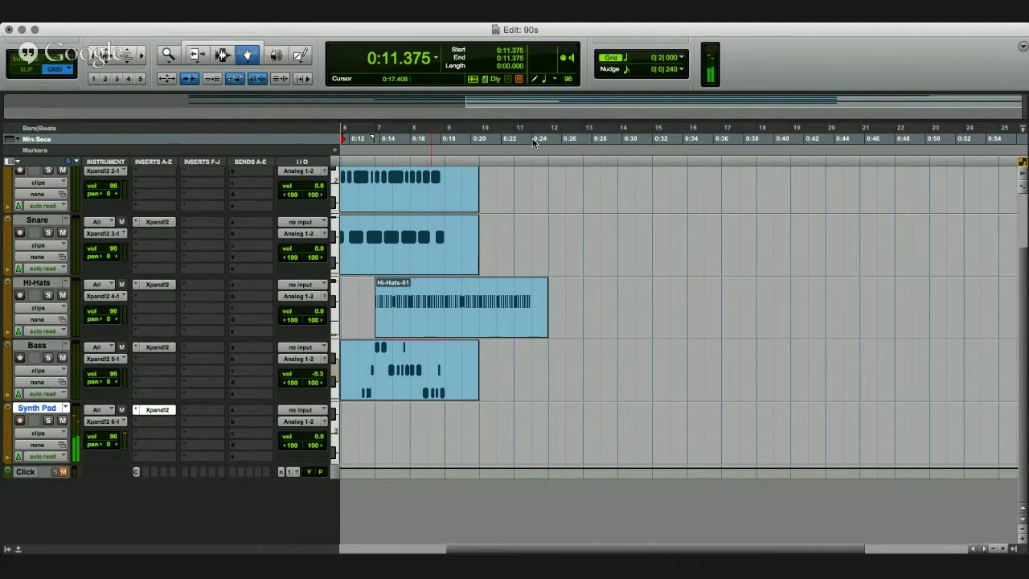
key("space")
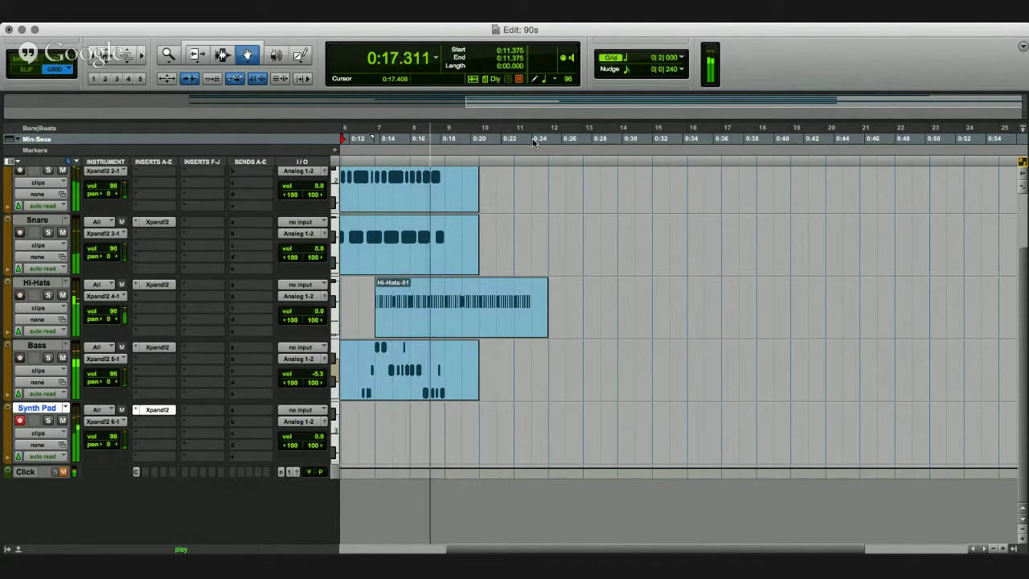
key("space")
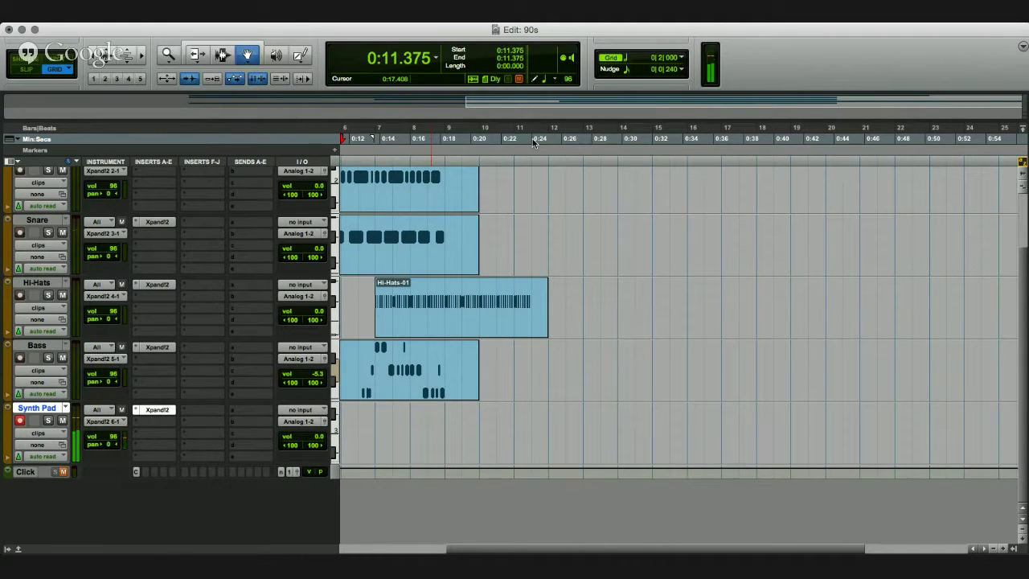
key("space")
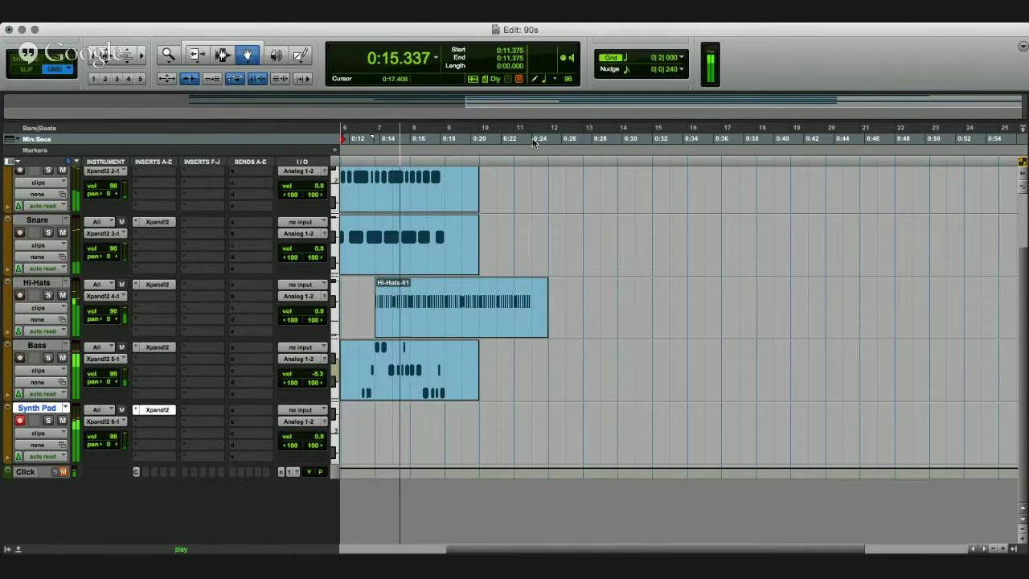
key("space")
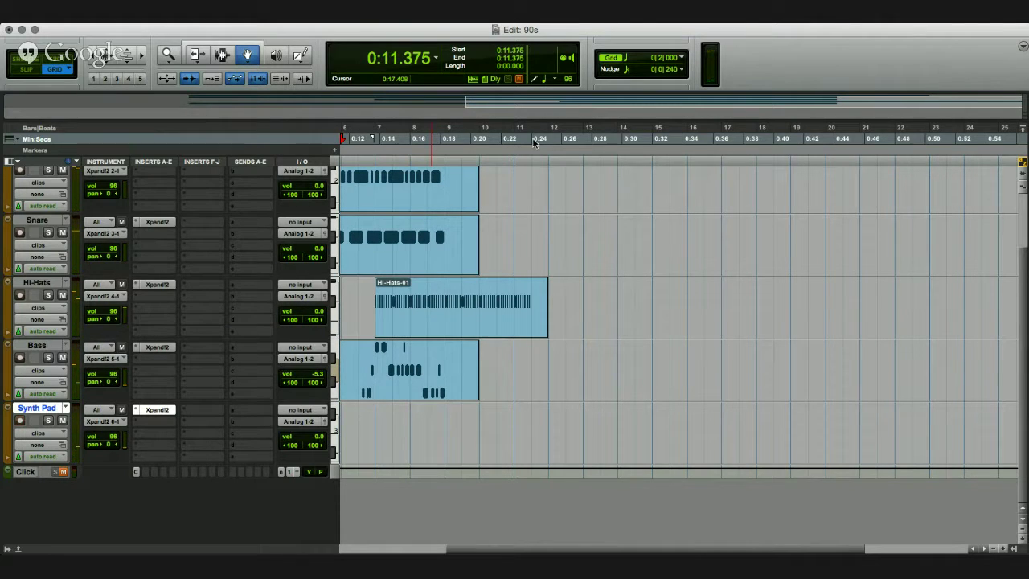
Record the pad part onto the Synth Pad track from 0:11.375 and select the recorded clip
key("shift+r")
key("super+space")
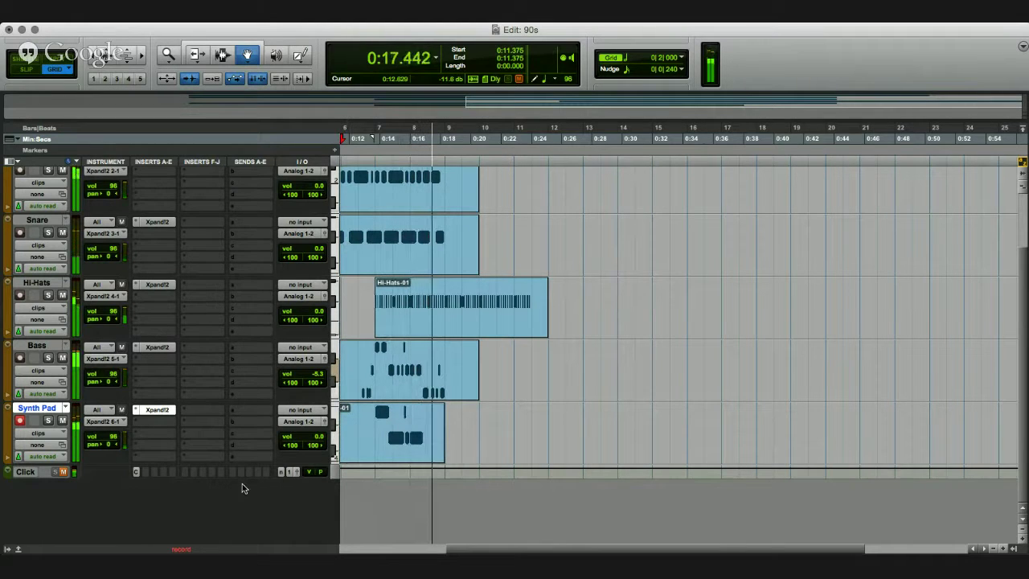
key("space")
left_click(385, 444)
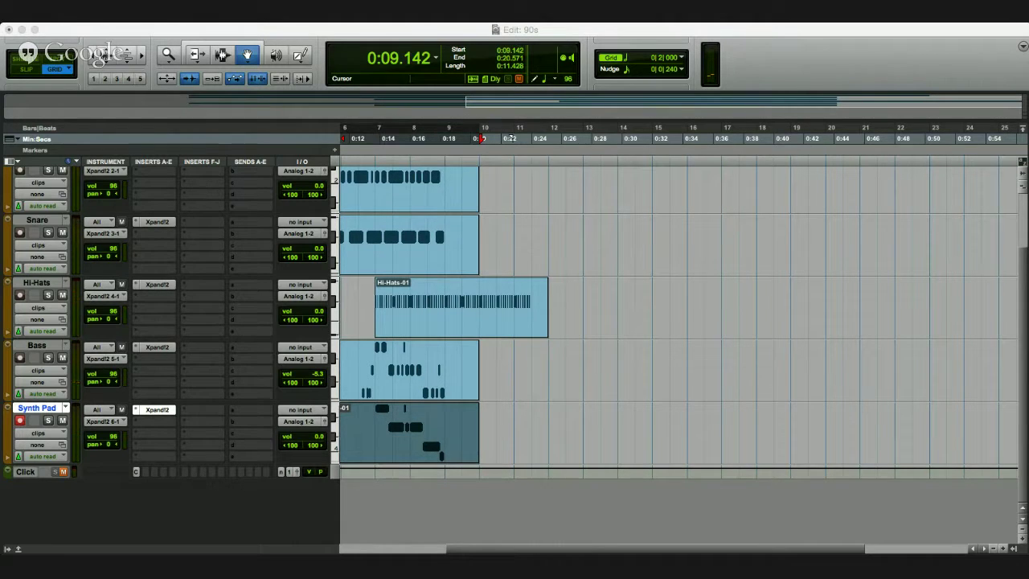
Play back the Synth Pad take from 0:13.214 and raise its last note, at 0:18.000, to D4
left_click(369, 138)
key("space")
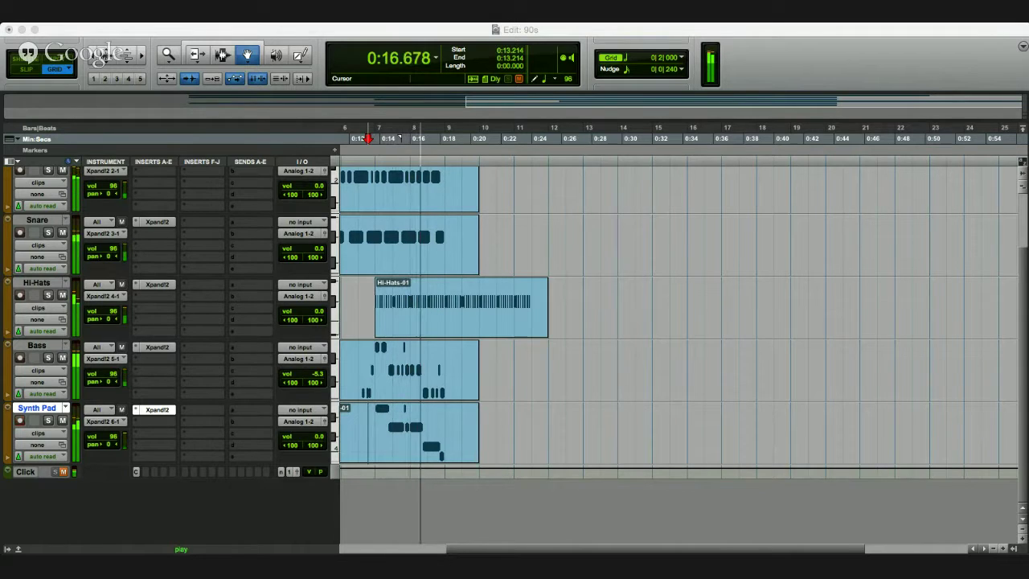
key("space")
left_click(450, 454)
left_click(439, 452)
left_click_drag(441, 456, 442, 436)
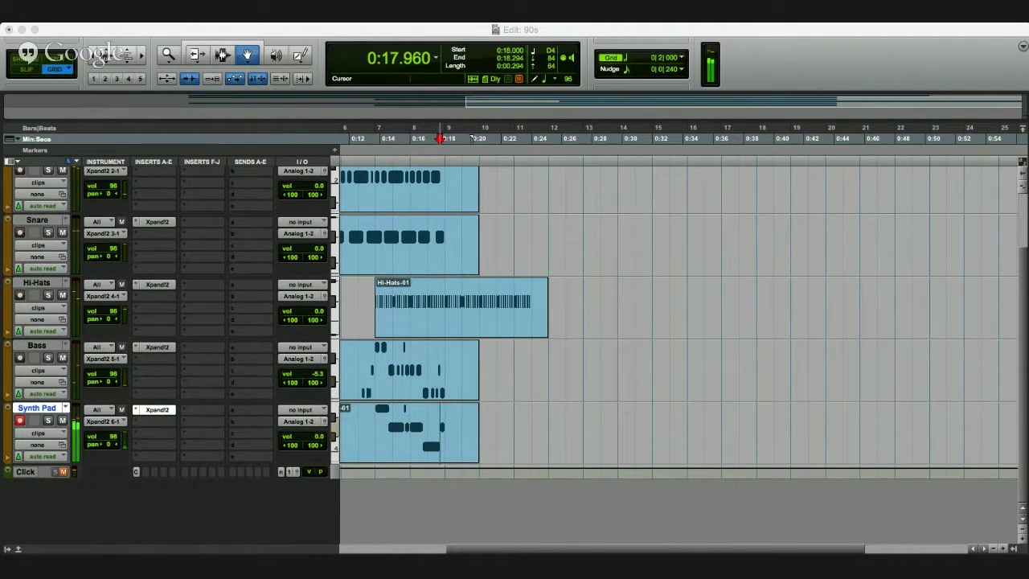
key("super+z")
Listen to the corrected pad phrase with the other parts from 0:12.892 and from 0:13.714
left_click(362, 138)
key("space")
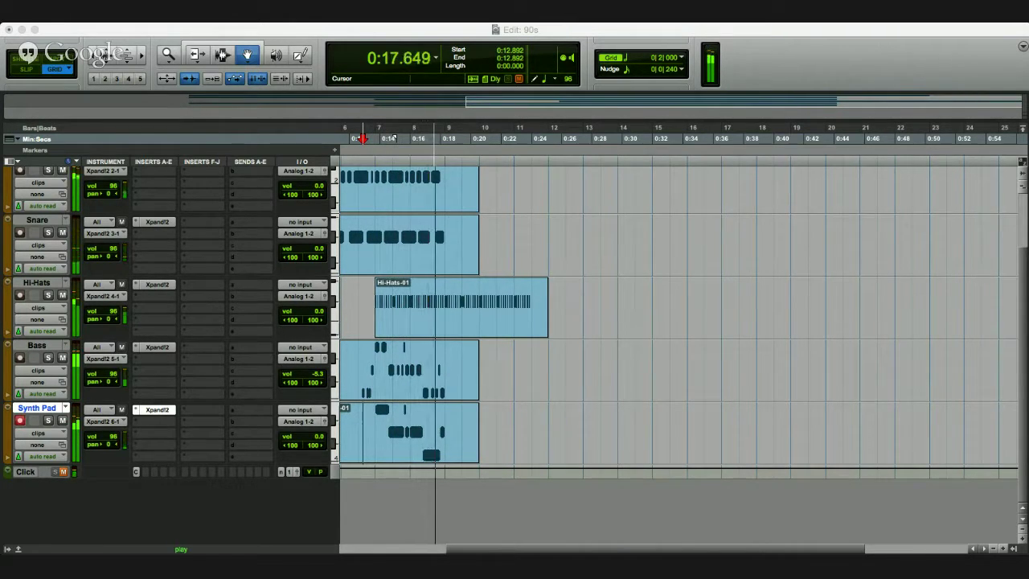
key("space")
key("shift+r")
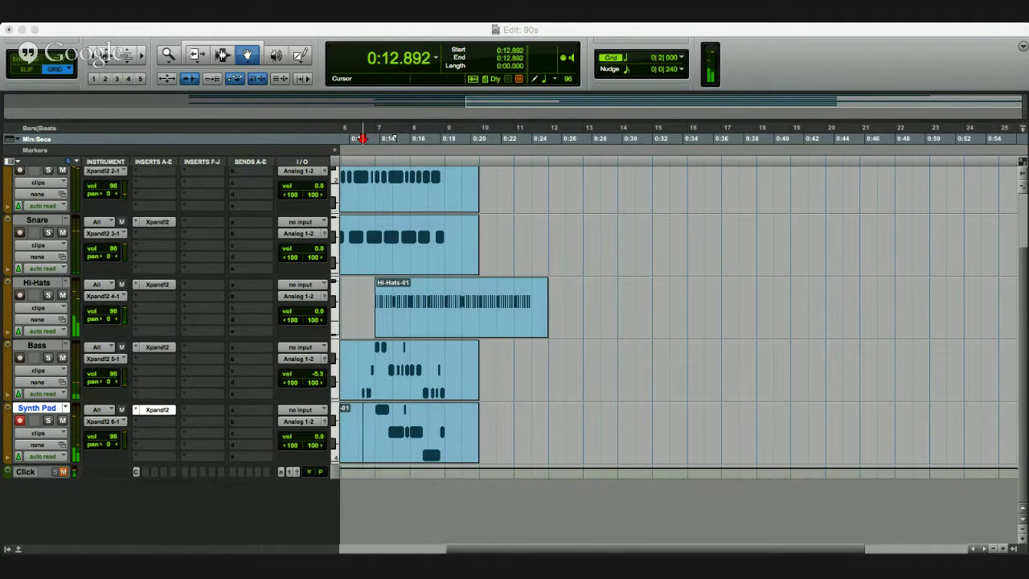
key("space")
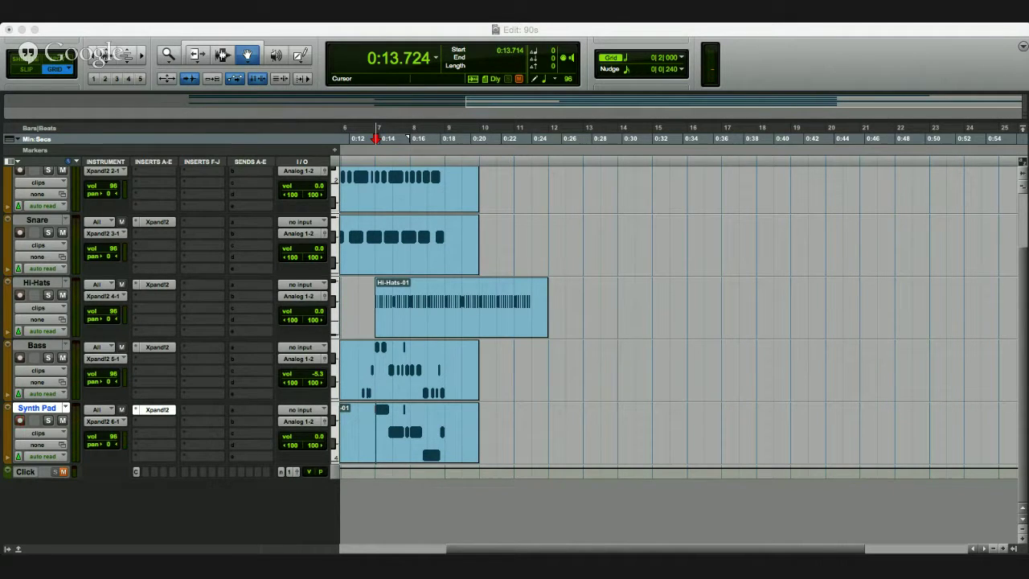
key("space")
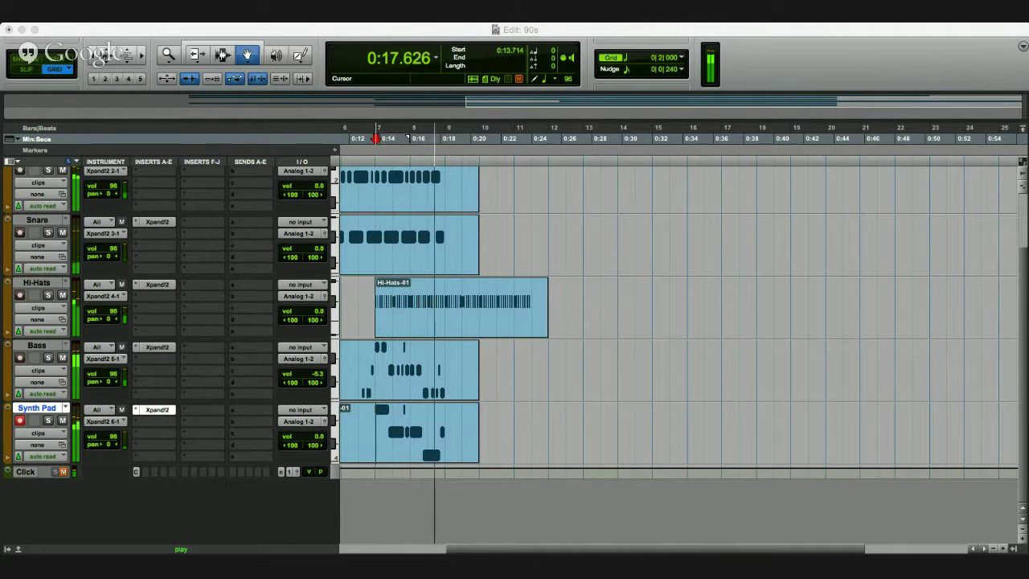
key("space")
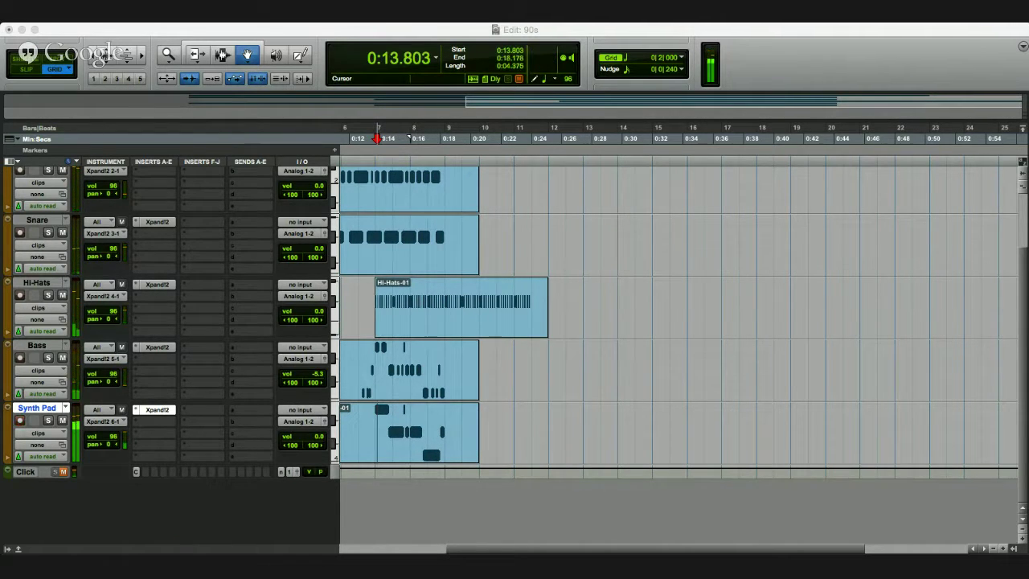
Copy the pad phrase's notes within the Synth Pad clip so the phrase repeats from bar 9, and play back the join
left_click(452, 138)
key("ctrl+v")
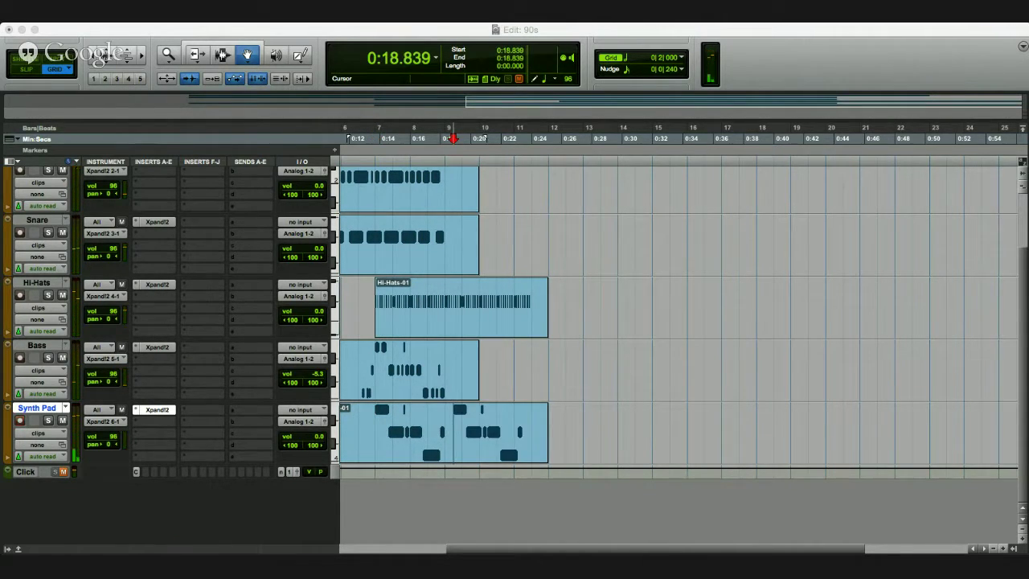
left_click_drag(508, 455, 499, 455)
left_click(438, 138)
key("space")
key("space")
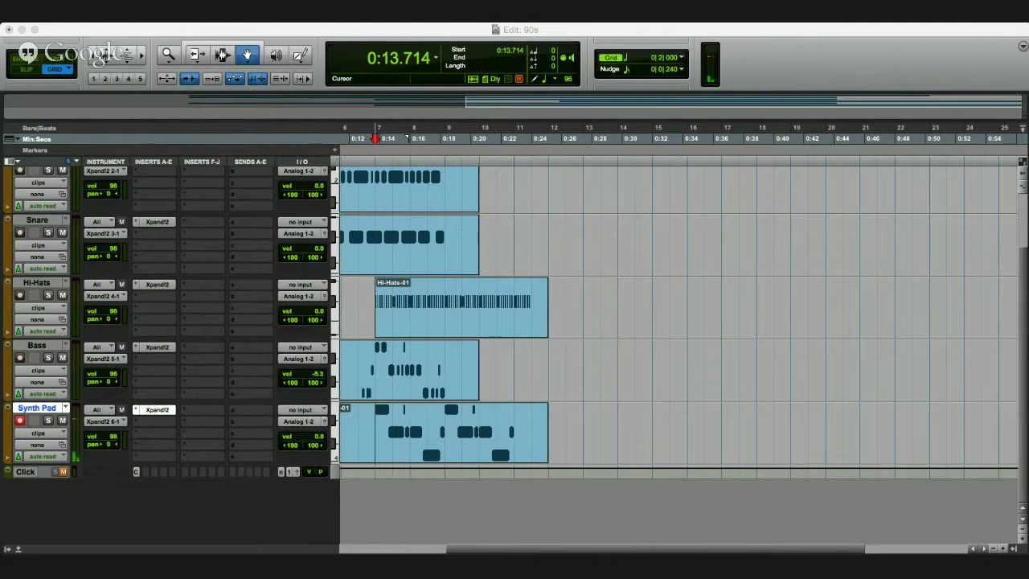
Paste both pad phrases again from bar 11 and move the pasted notes up in pitch
left_click(512, 434)
key("super+v")
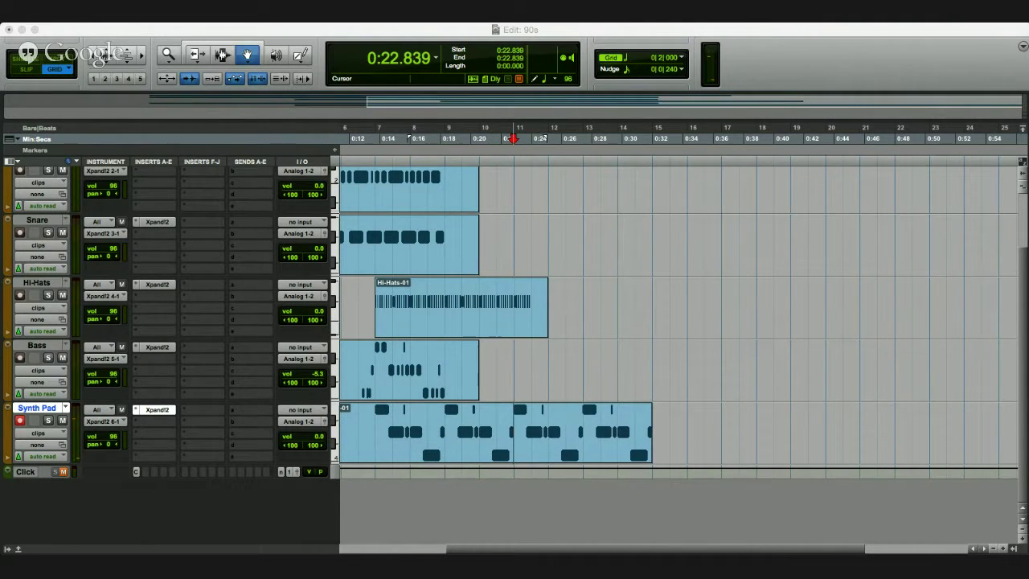
key("super+v")
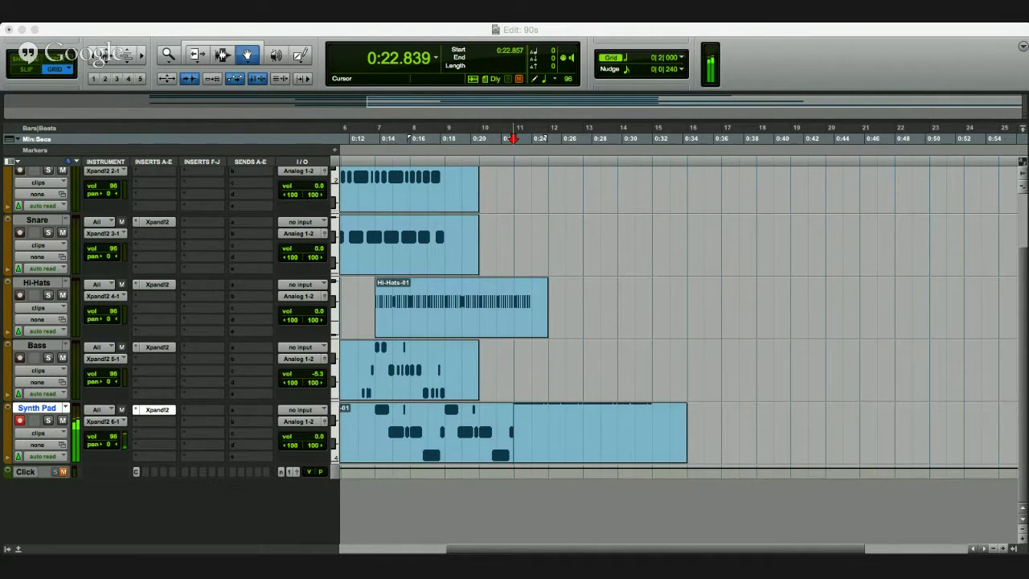
Play back the arrangement with the extended pad part from 0:13.375 and bring the earlier bars into view
left_click(371, 138)
key("space")
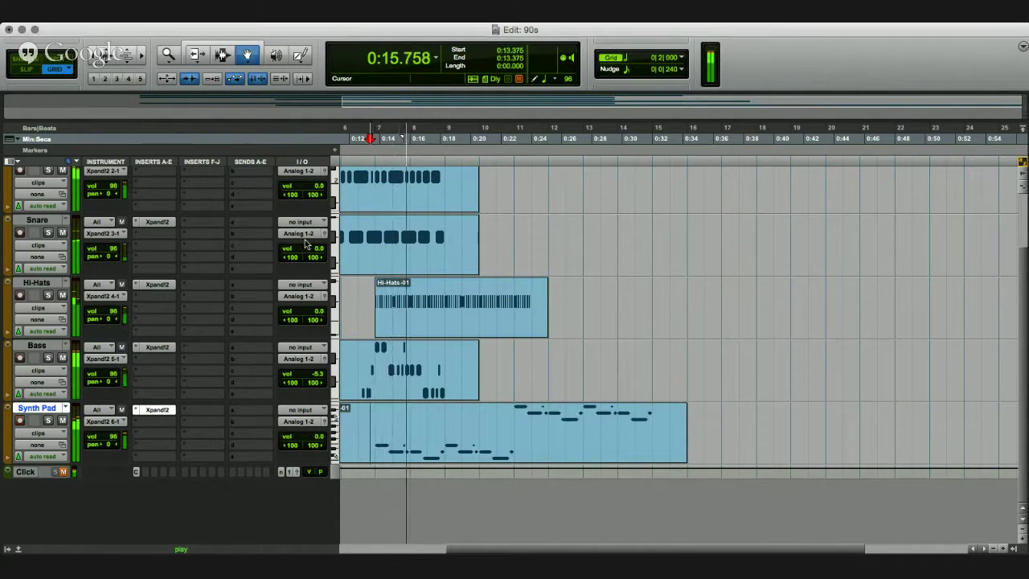
scroll(527, 331, "left", 5)
scroll(526, 331, "right", 3)
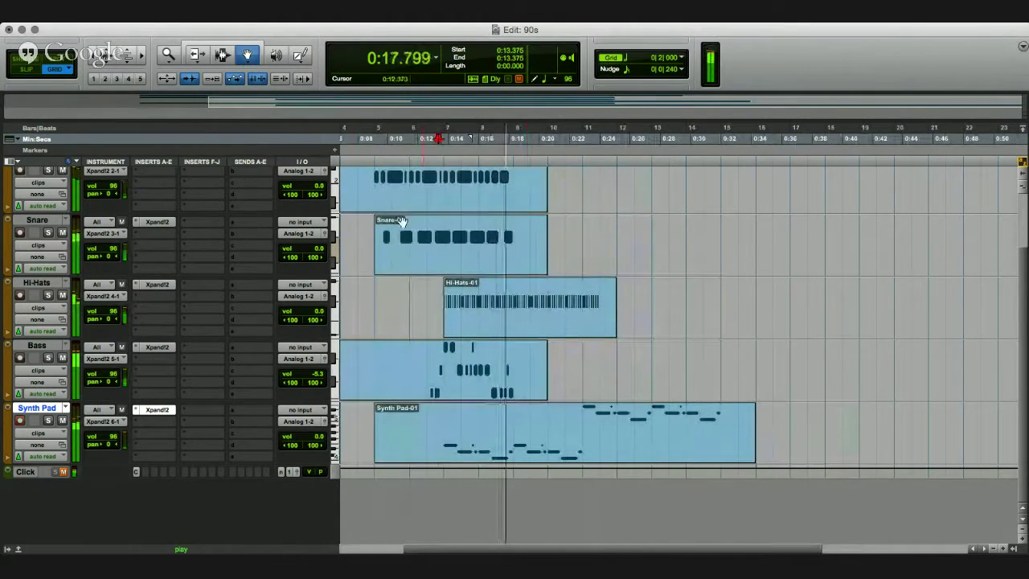
key("space")
Repeat the bars 5 to 9 section of the Snare track and the track above it, ending the copies at 0:32.000
key("F7")
left_click_drag(375, 184, 737, 272)
key("super+v")
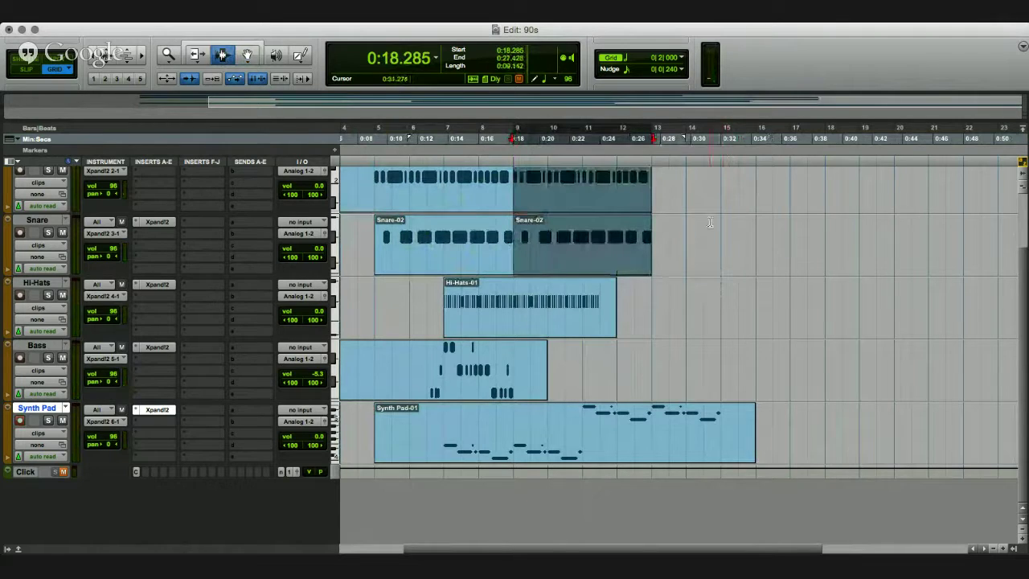
key("super+d")
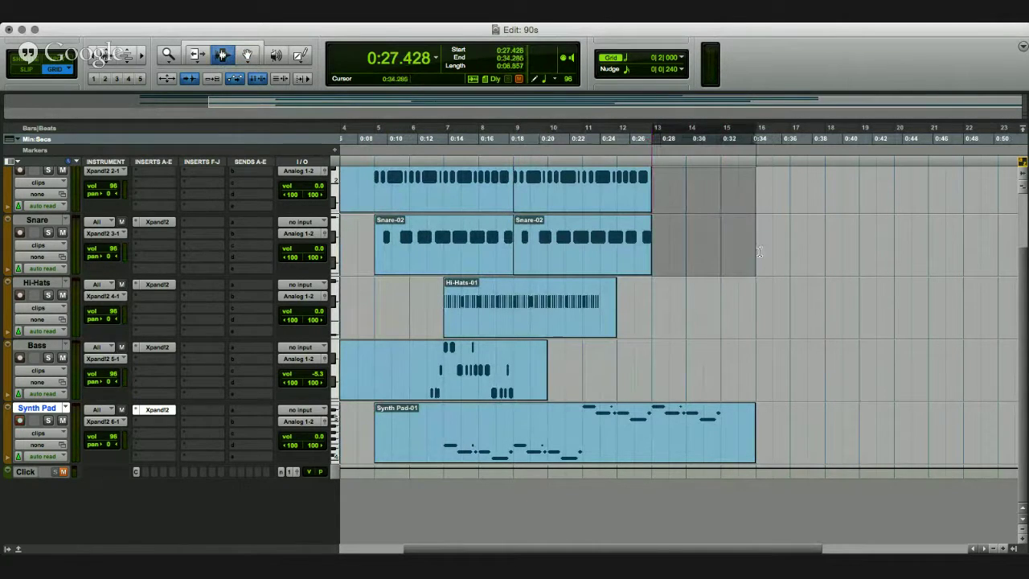
left_click_drag(824, 245, 725, 258)
key("Delete")
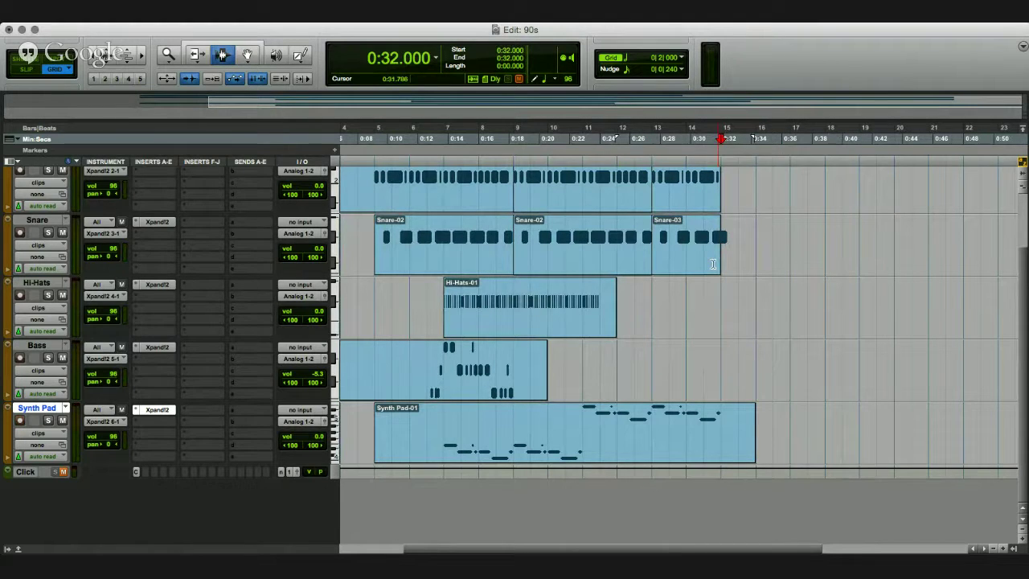
Duplicate the Hi-Hats section from 0:13.714 to 0:22.857 so the hi-hats continue until 0:32.000
left_click_drag(447, 307, 589, 308)
key("super+d")
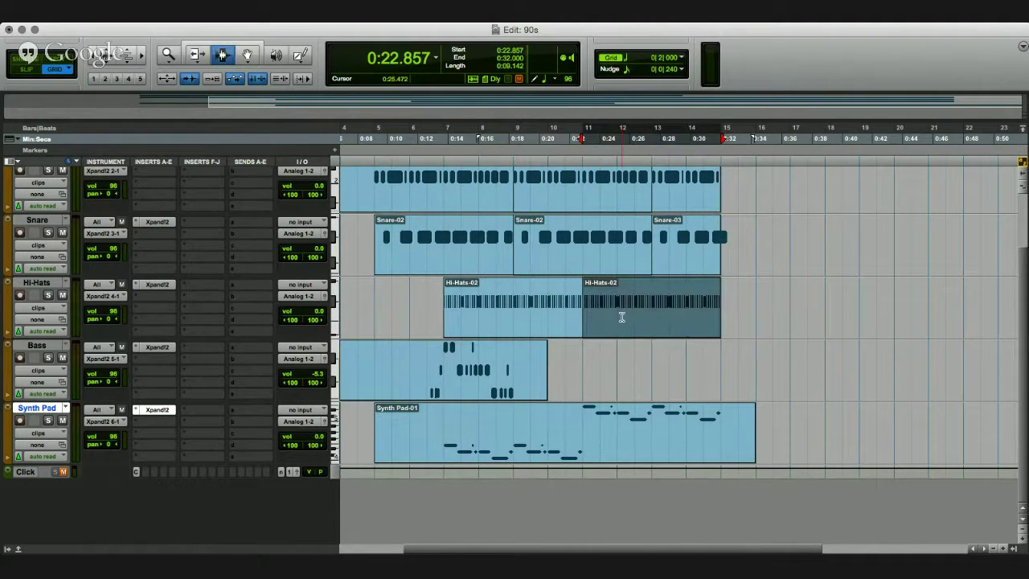
left_click(757, 322)
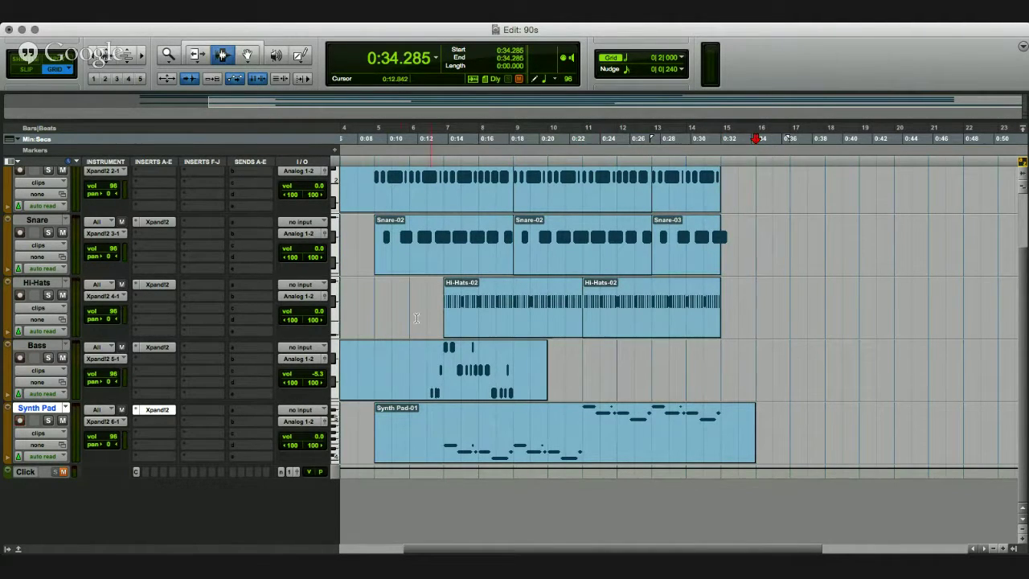
Try to duplicate the Bass section from 0:13.714 to 0:18.285 directly after itself
left_click_drag(426, 368, 513, 370)
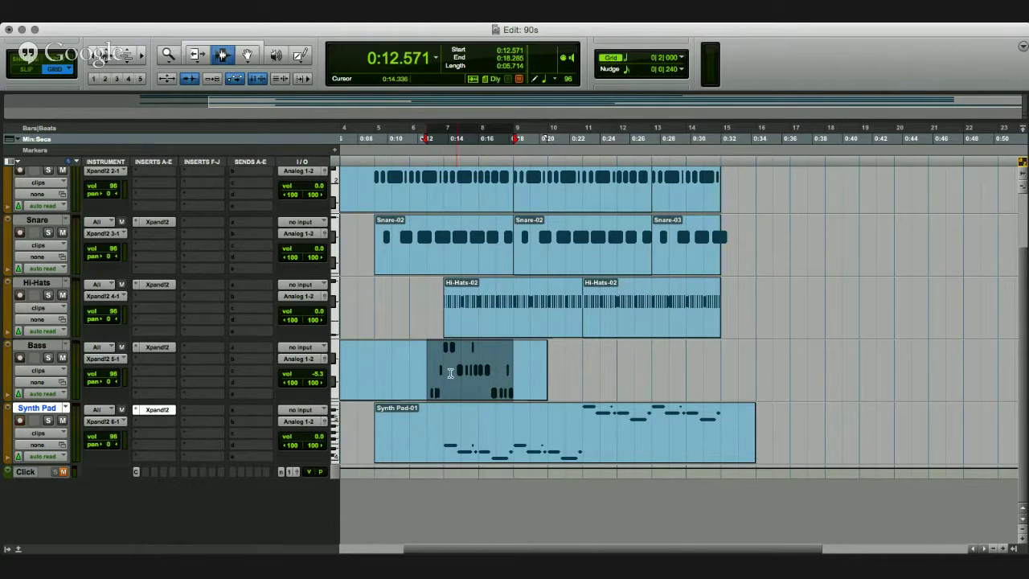
left_click_drag(445, 372, 511, 374)
key("super+d")
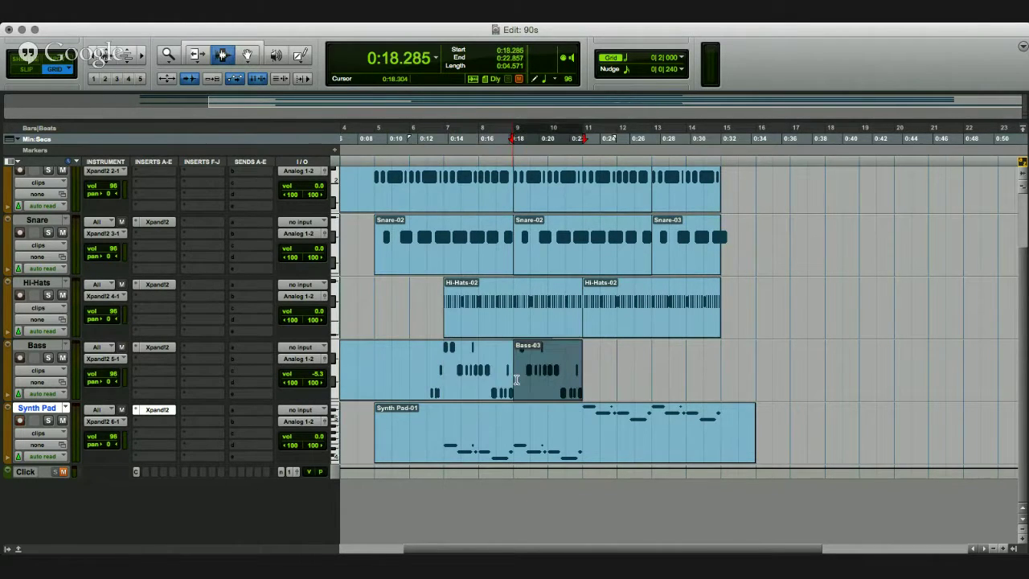
key("super+z")
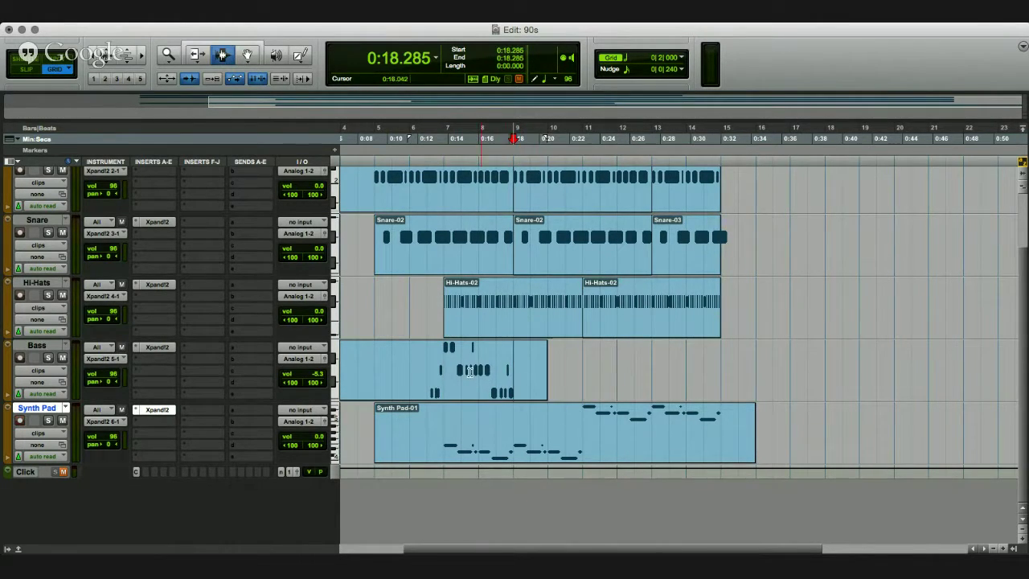
Copy the Bass notes between 0:13.714 and 0:18.285 and paste them at bar 9, directly after the original section
key("shift+r")
left_click_drag(444, 371, 509, 372)
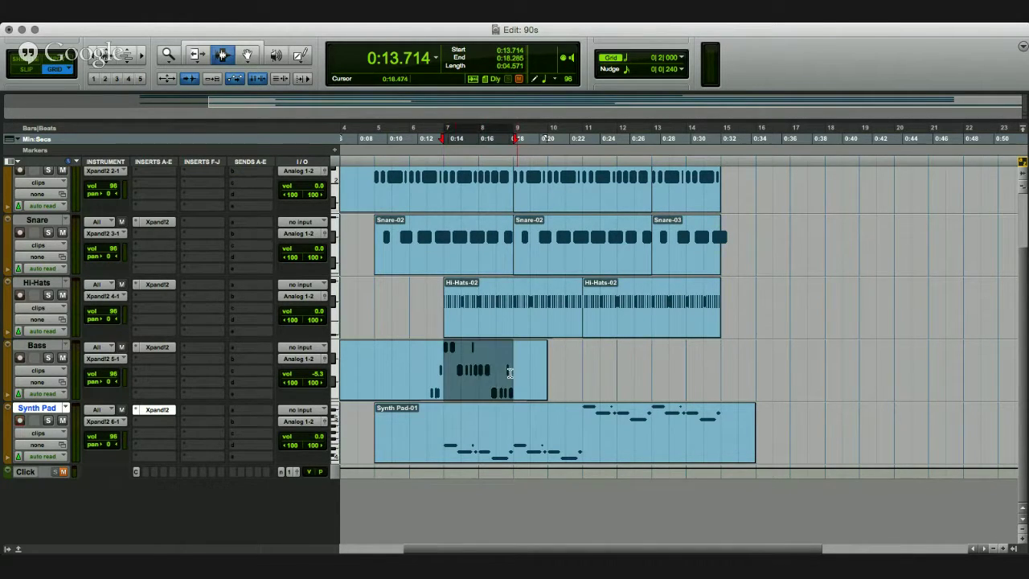
key("F8")
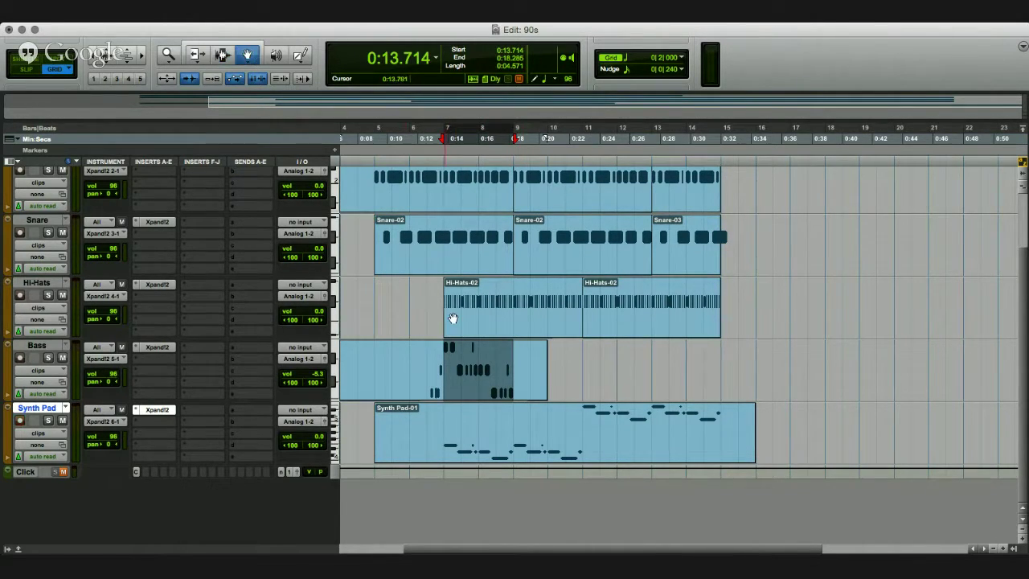
left_click(454, 366)
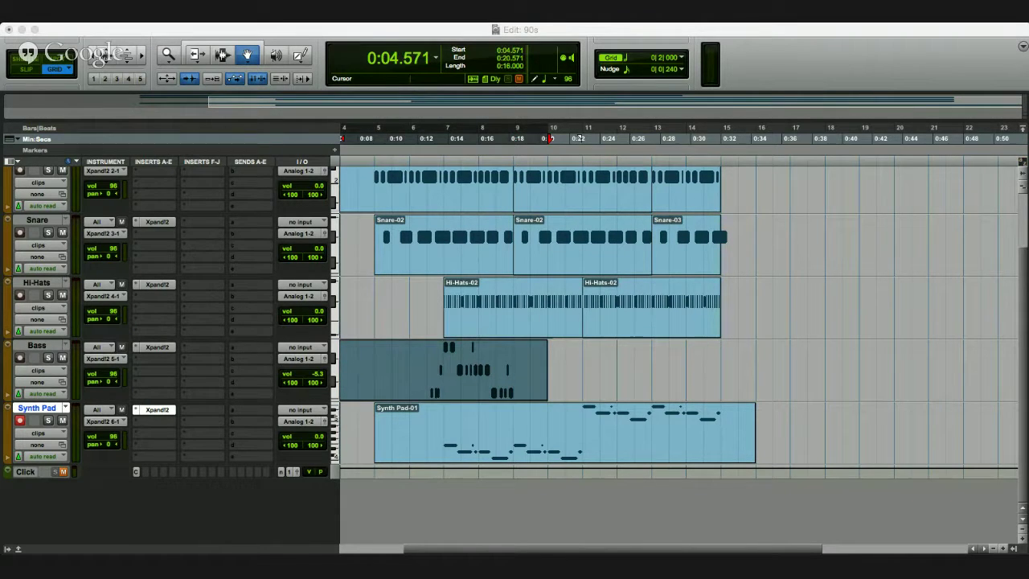
left_click(453, 374)
left_click(441, 371)
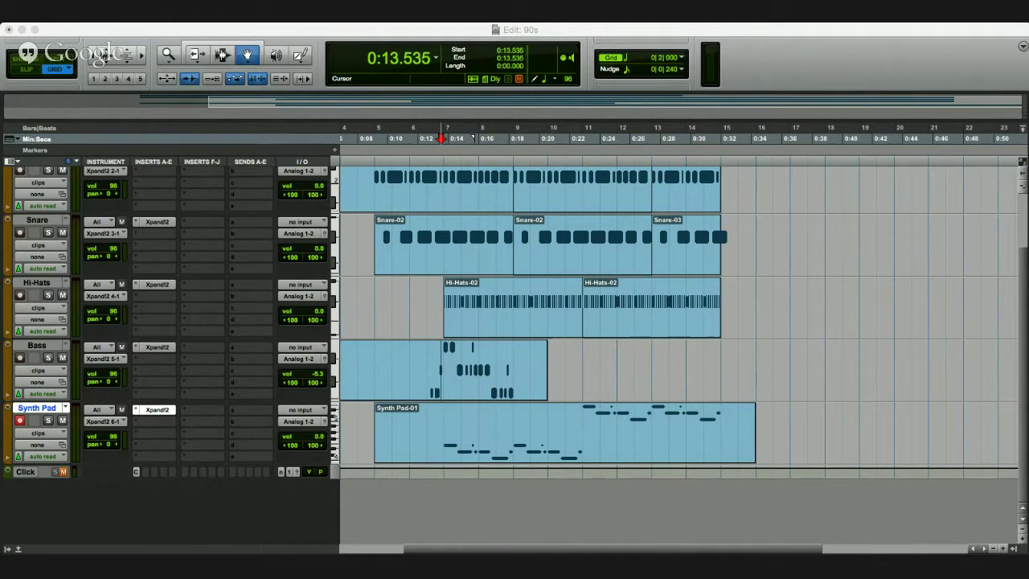
left_click_drag(445, 371, 517, 396)
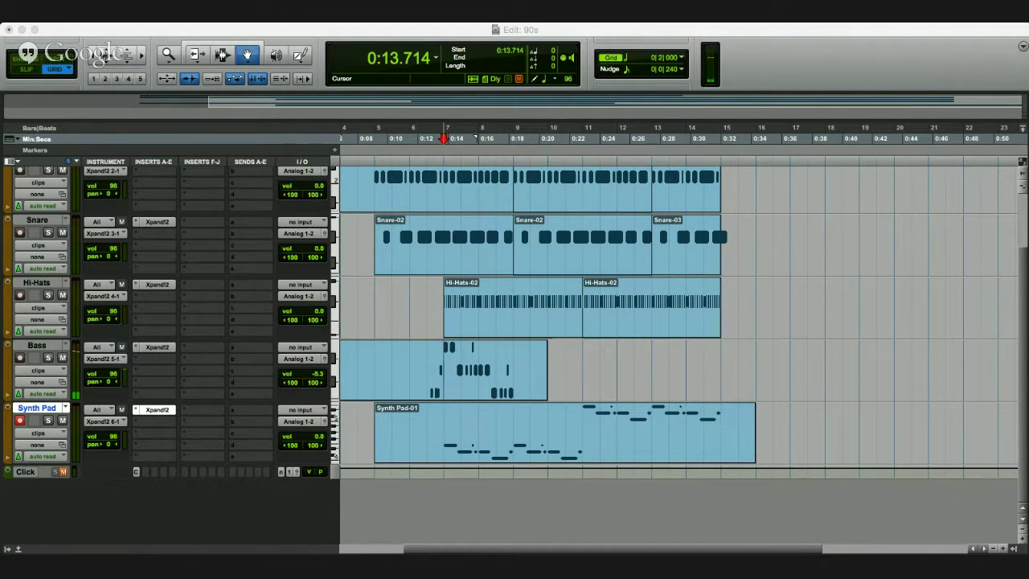
left_click(513, 372)
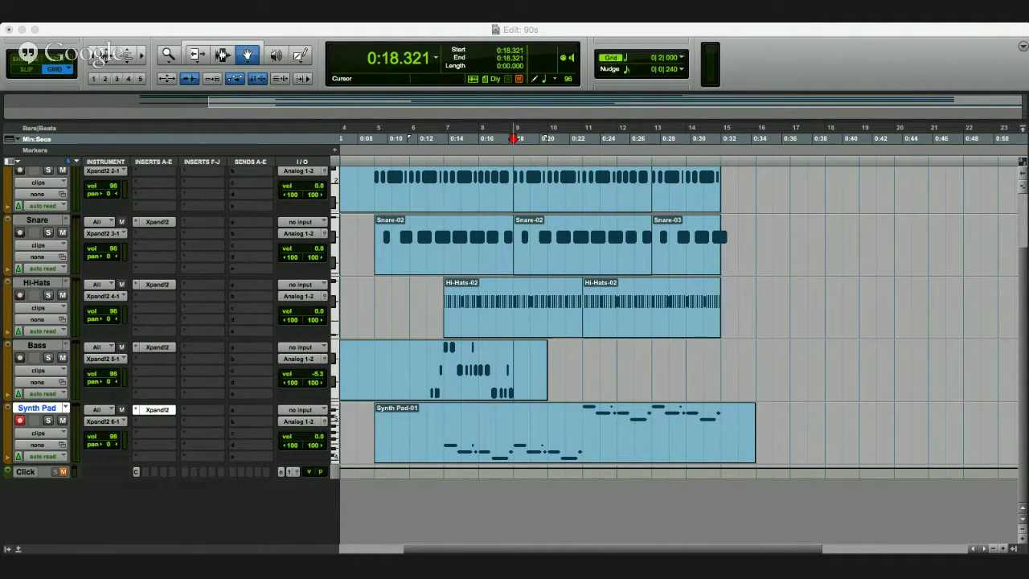
left_click(513, 373)
key("super+v")
Paste the copied Bass section again at bar 11 and at bar 13, extending the bass notes to about 0:32
left_click(583, 373)
left_click(582, 373)
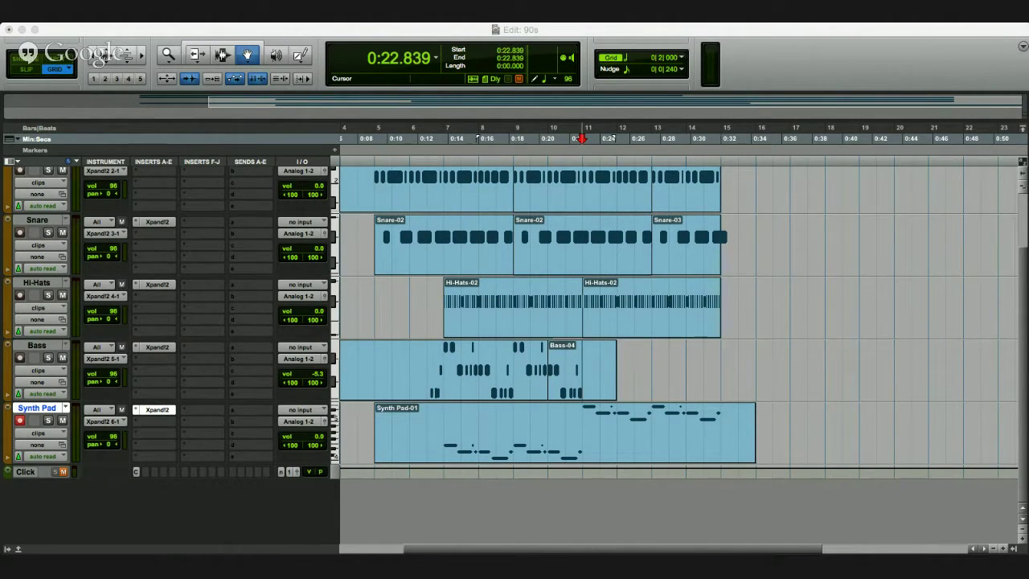
key("super+v")
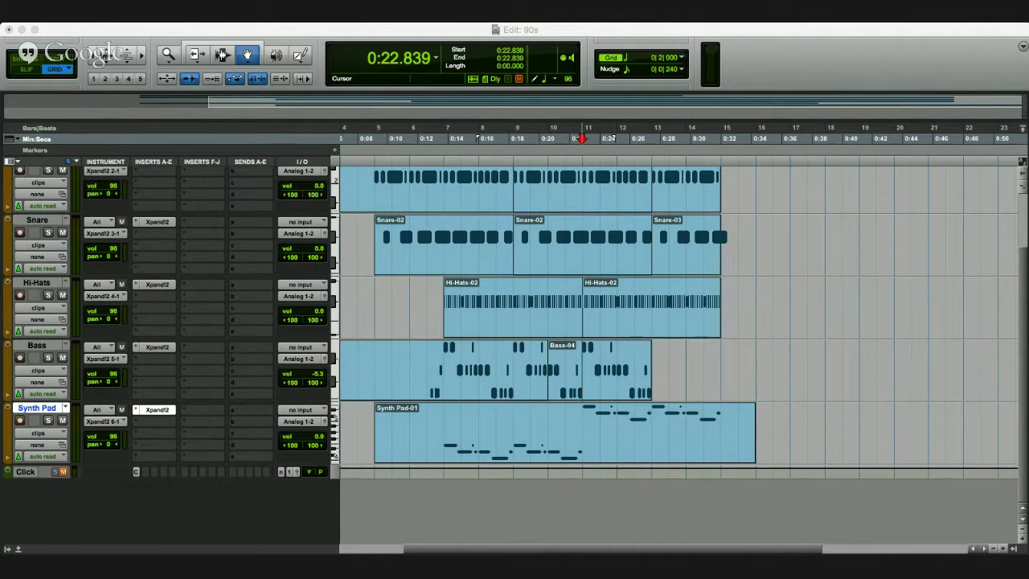
key("super+v")
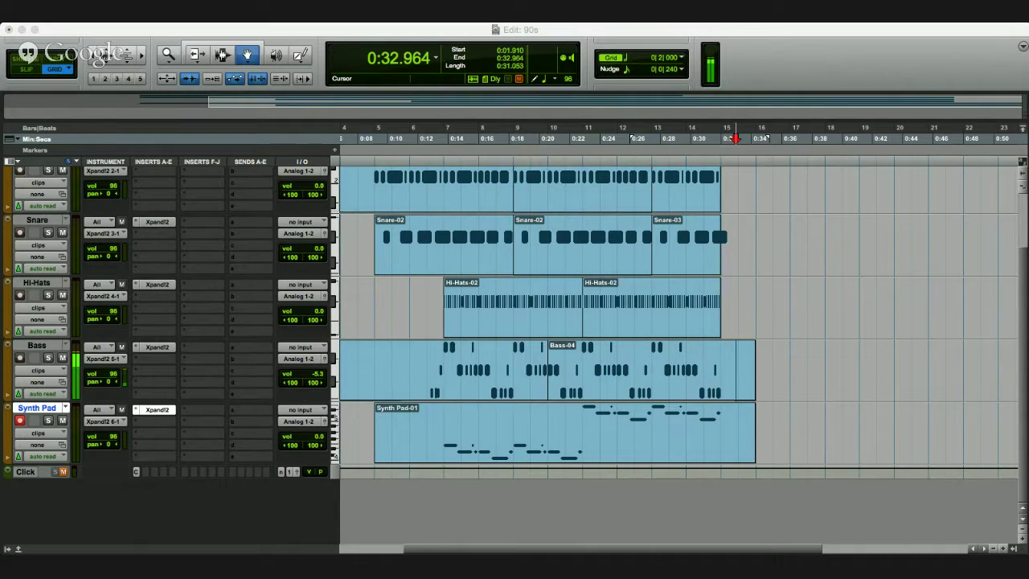
Play back the arrangement from 0:09.142 and set the Synth Pad track's volume to -5.3 while listening
left_click(430, 138)
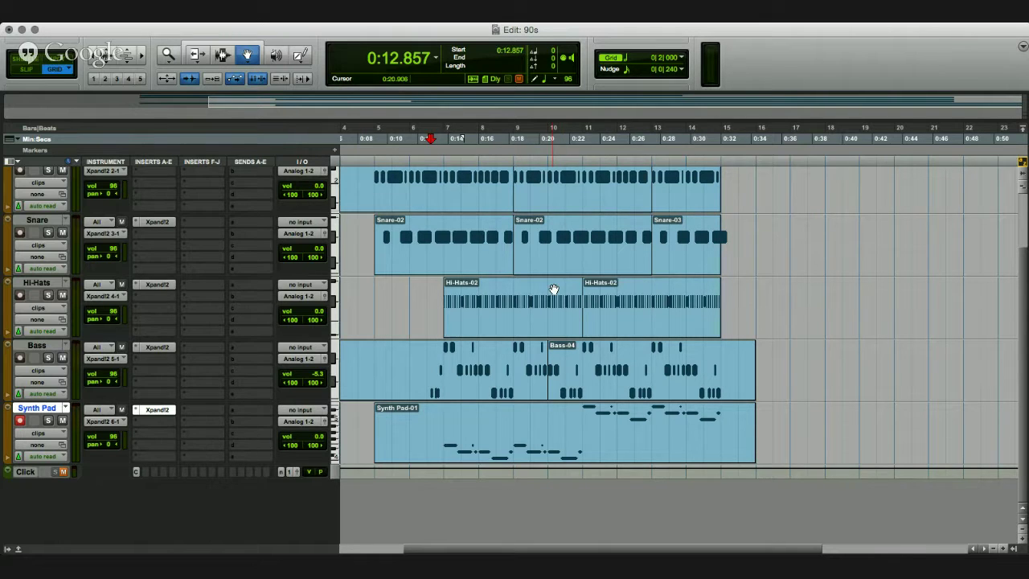
scroll(554, 289, "up", 1)
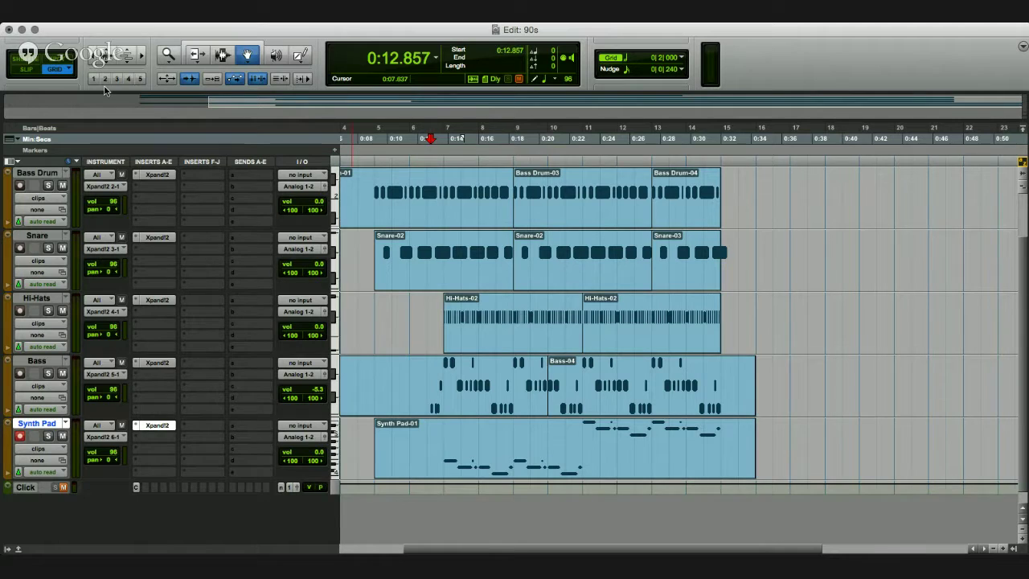
left_click(375, 161)
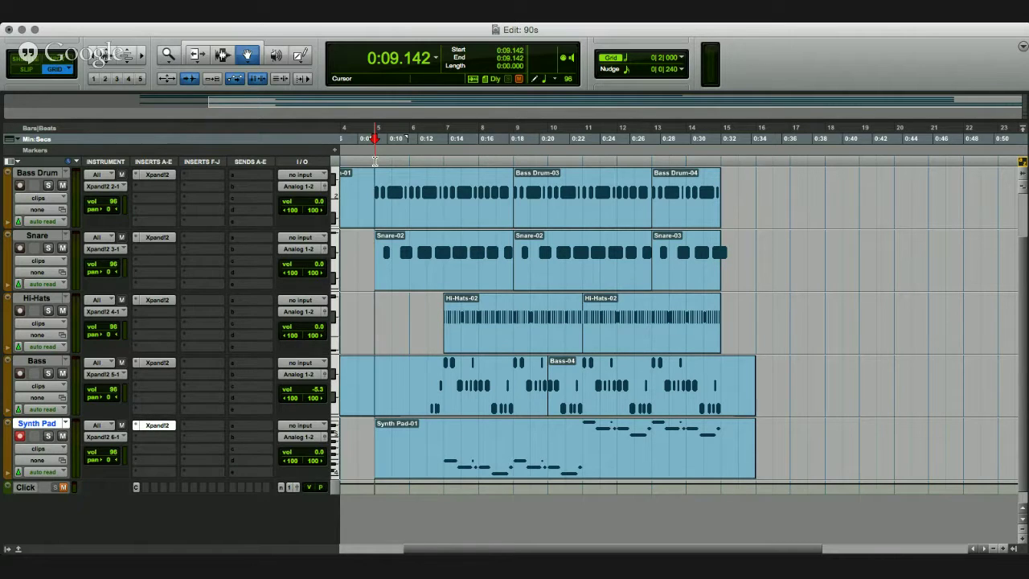
key("space")
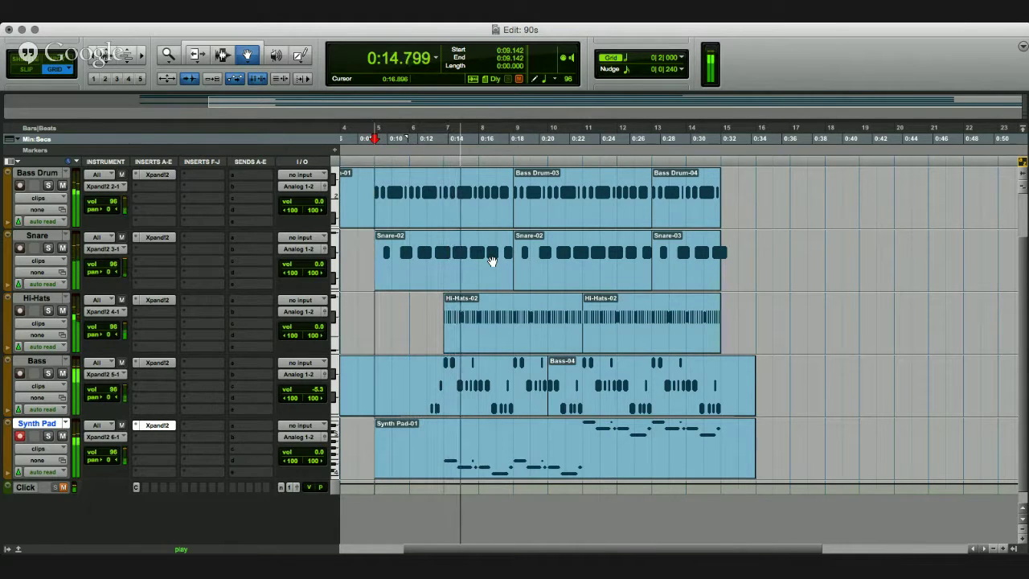
scroll(482, 305, "down", 1)
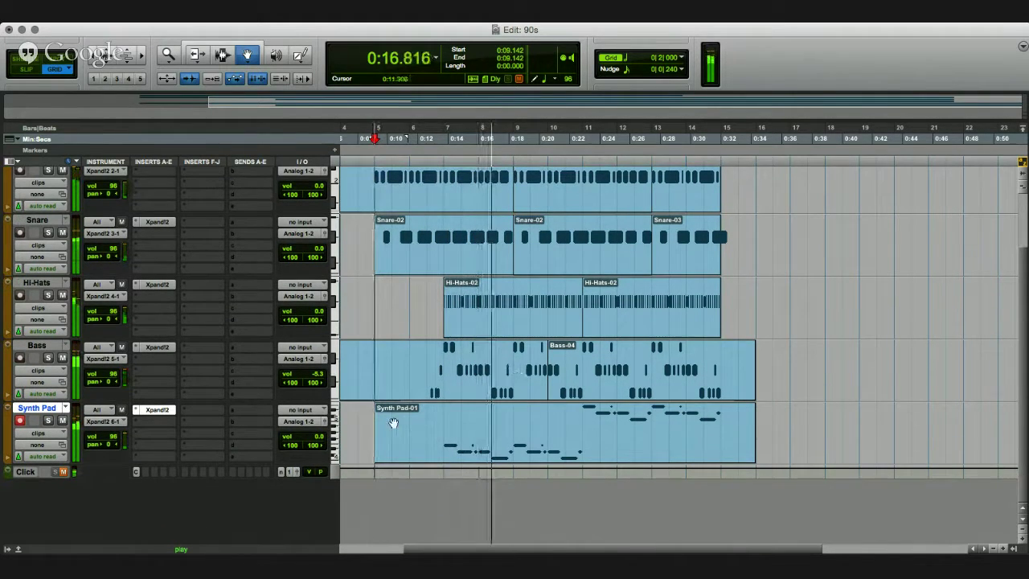
left_click_drag(326, 435, 320, 436)
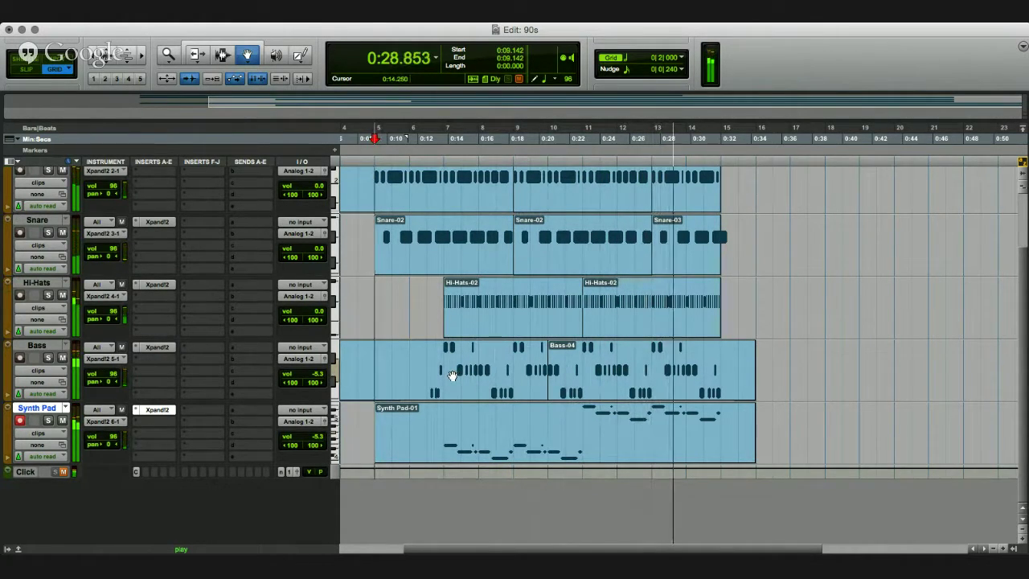
scroll(454, 374, "up", 3)
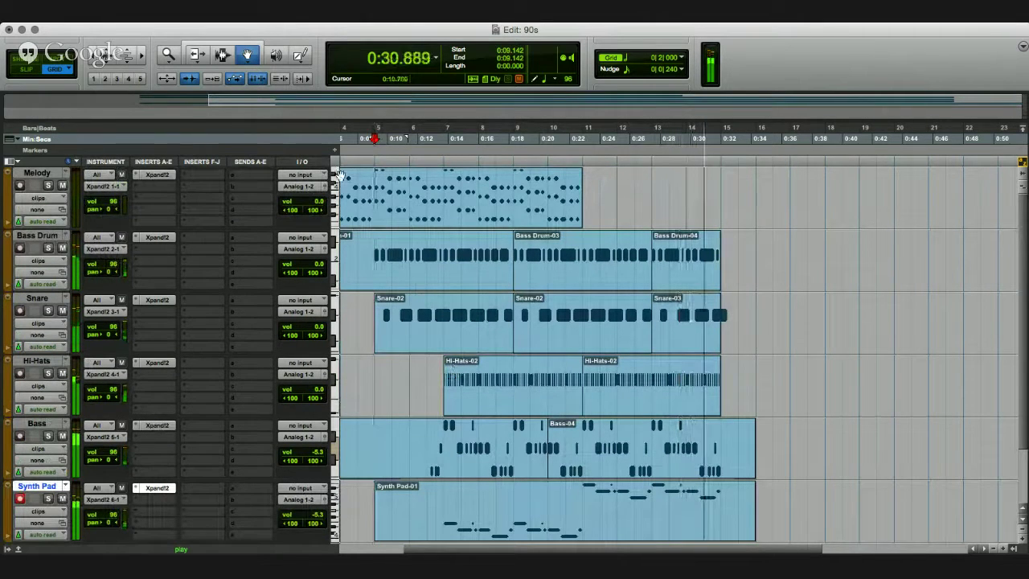
key("space")
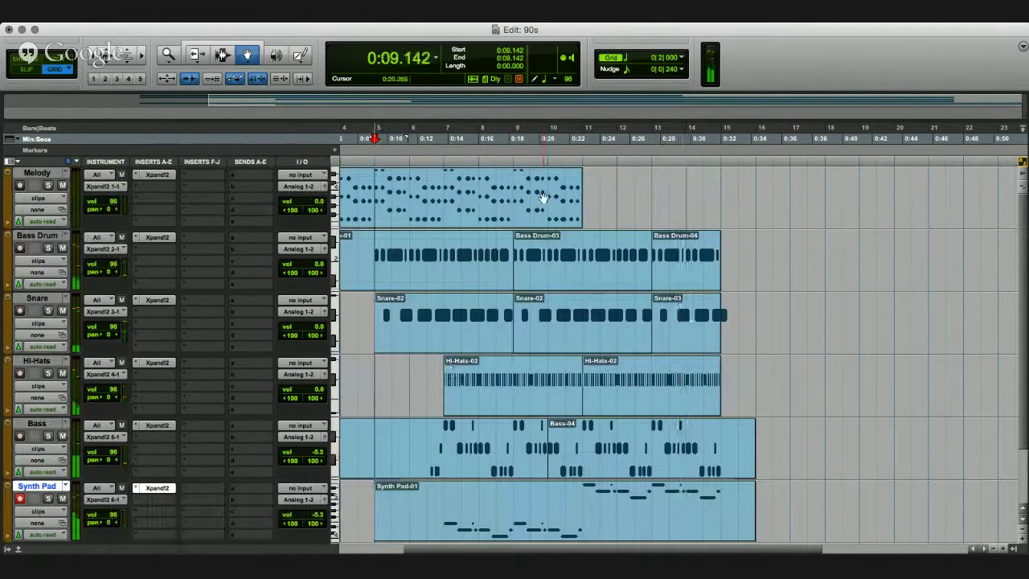
Copy the Melody section starting at 0:13.714 and paste it at bar 11, extending the melody to about 0:32
left_click(543, 197)
left_click(446, 138)
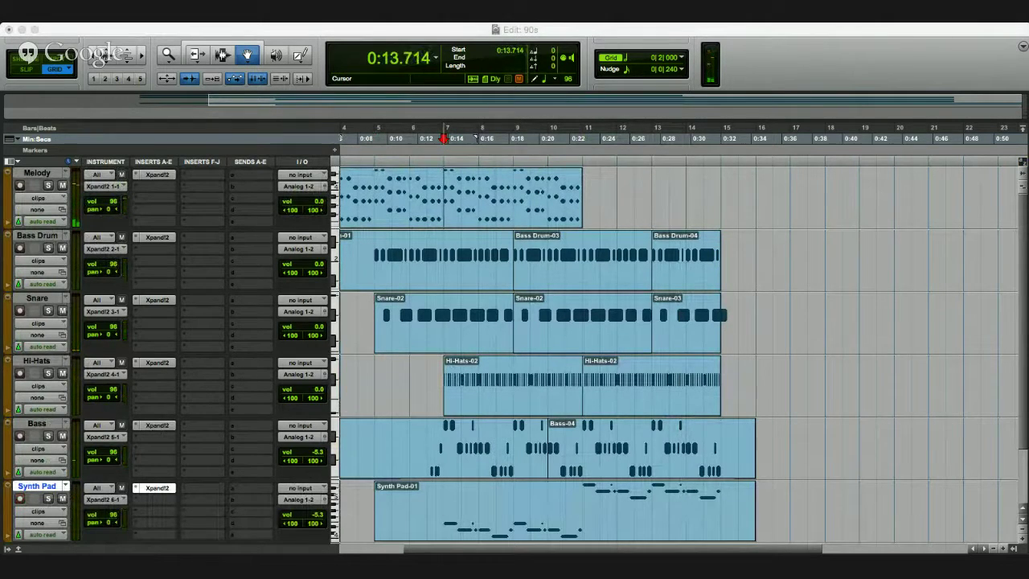
left_click(586, 139)
key("super+v")
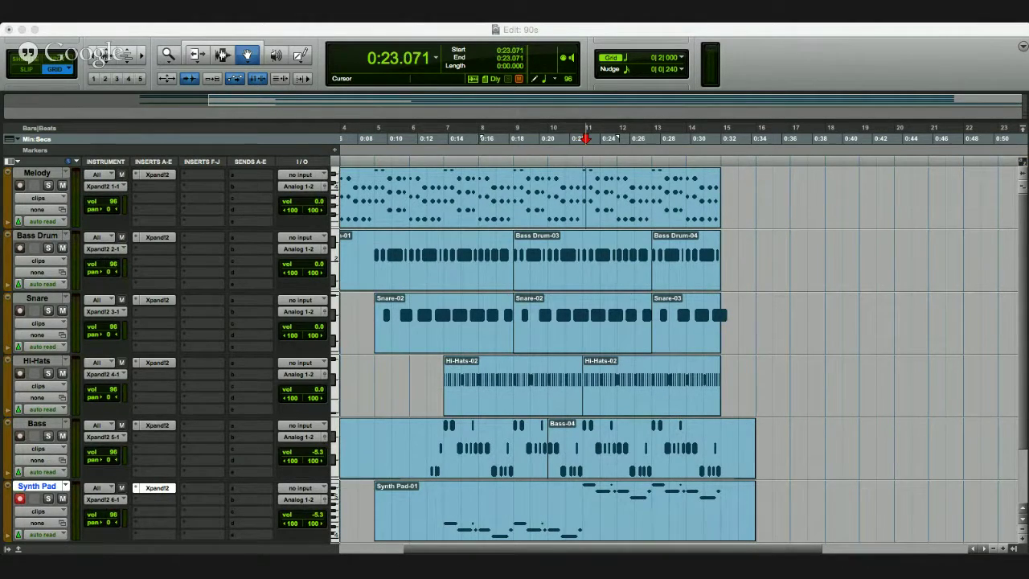
Play back the arrangement with the extended melody from 0:22.446
key("space")
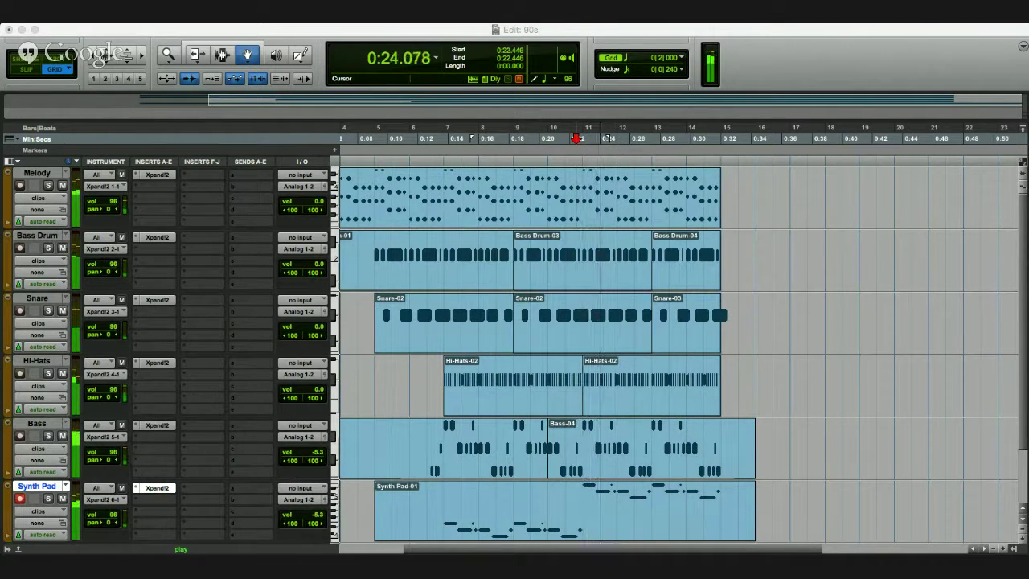
scroll(599, 466, "left", 3)
scroll(599, 466, "down", 3)
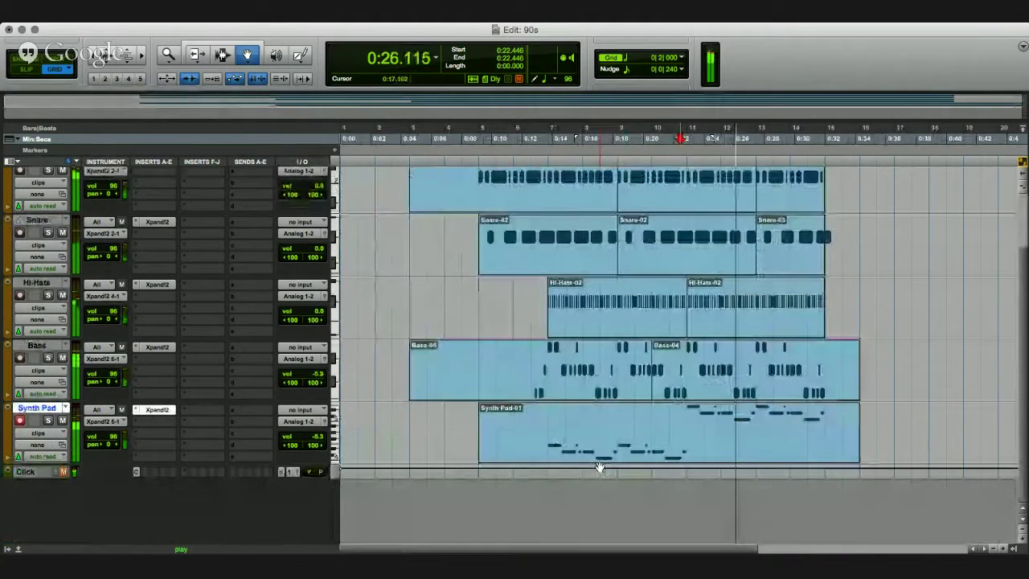
key("space")
Disarm and solo the Synth Pad track, duplicate it, and rename the duplicate Synth Pad 2
left_click(20, 421)
left_click(47, 420)
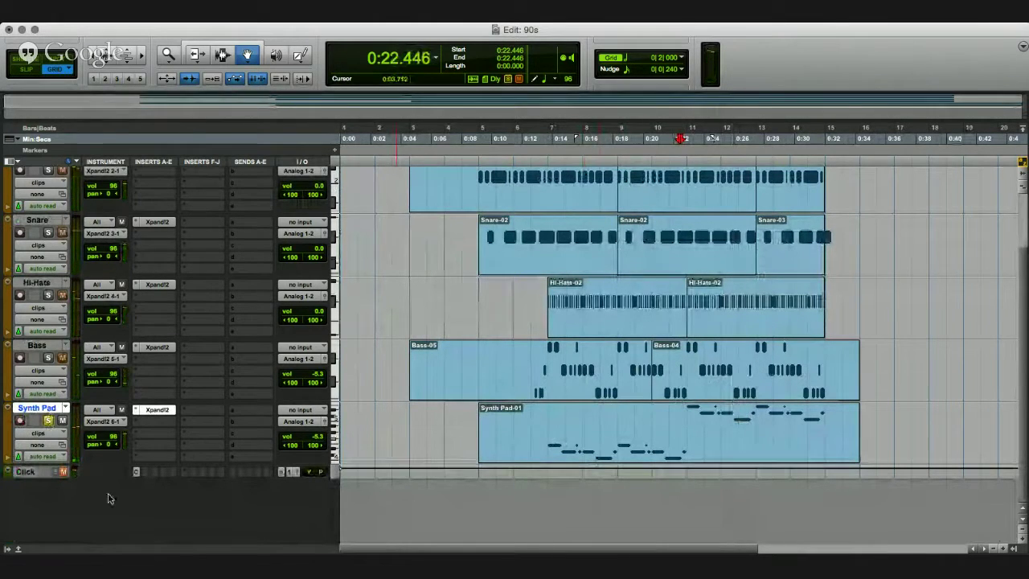
key("alt+shift+d")
key("Return")
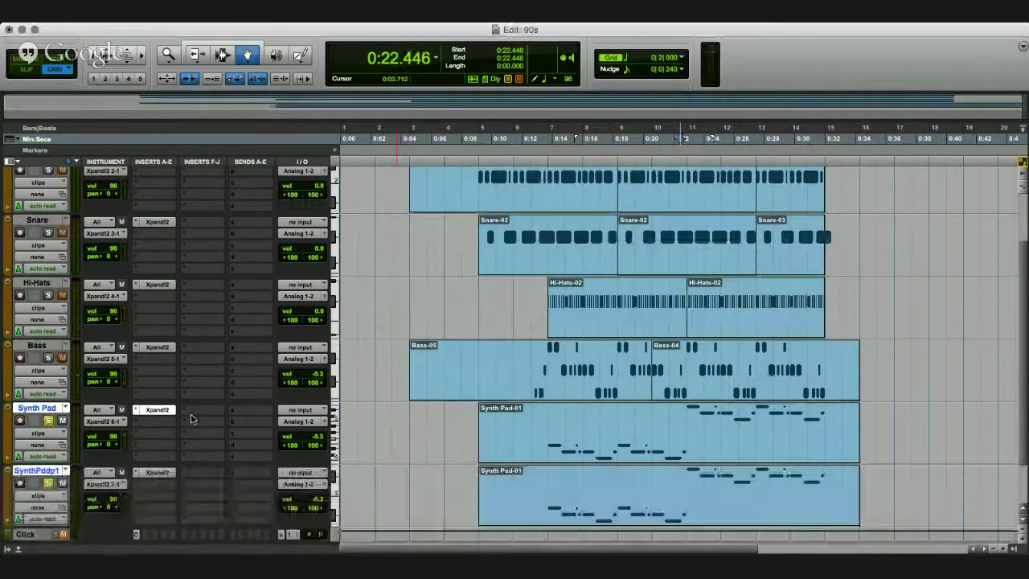
double_click(62, 471)
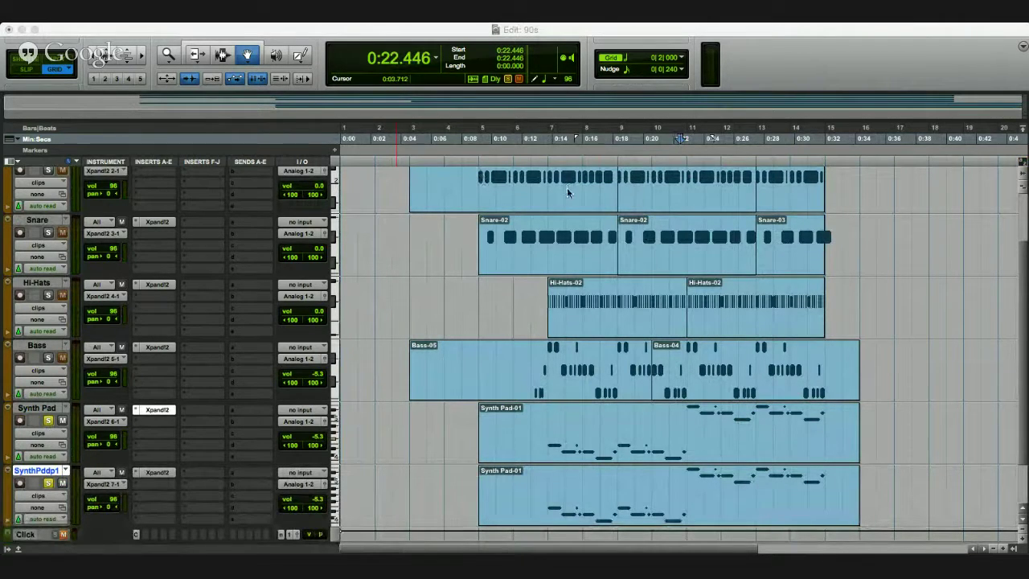
key("Return")
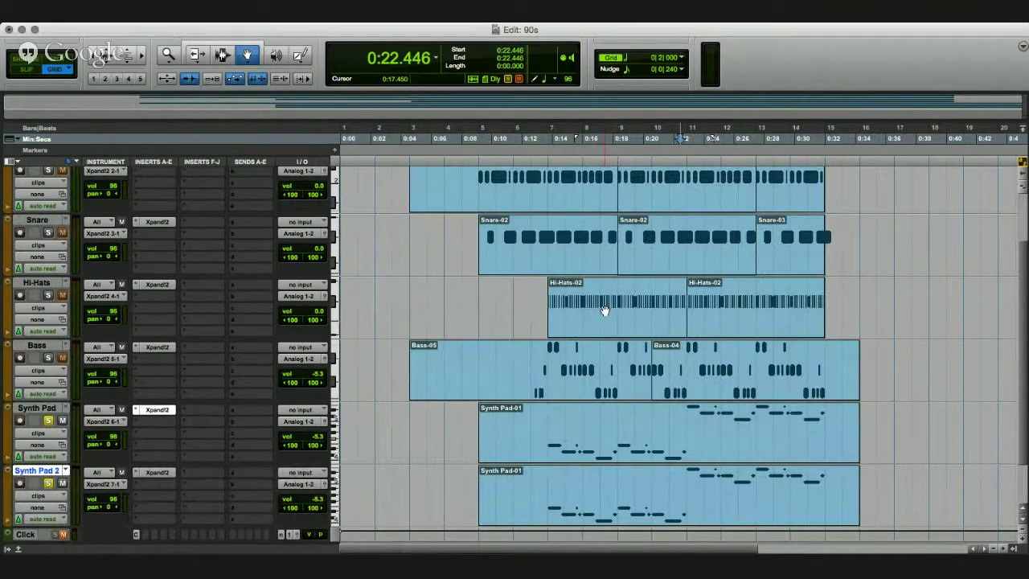
Open the Xpand!2 instrument on Synth Pad 2 and play back the two soloed pad tracks from 0:22.446
scroll(751, 398, "down", 3)
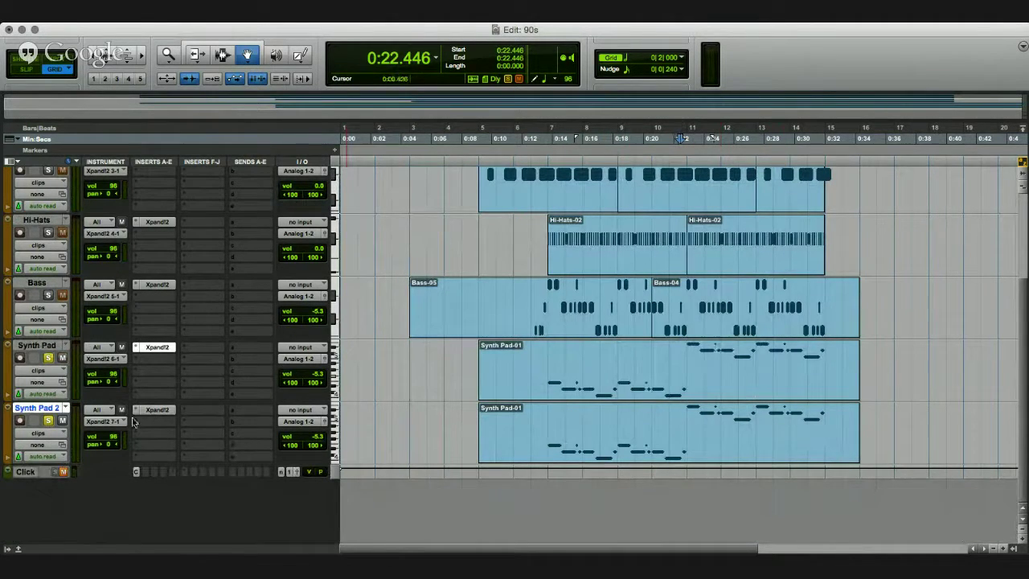
left_click(161, 411)
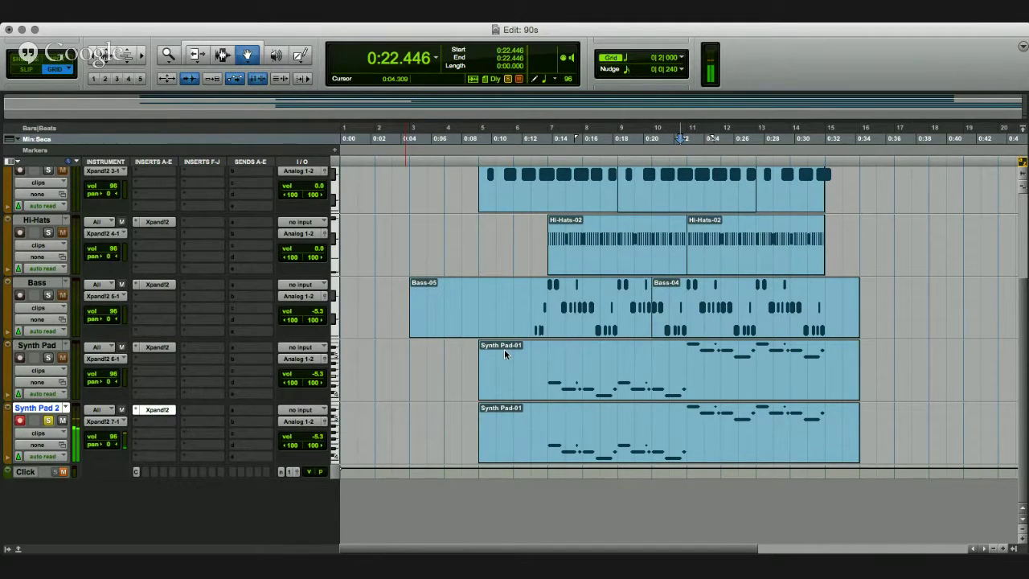
key("space")
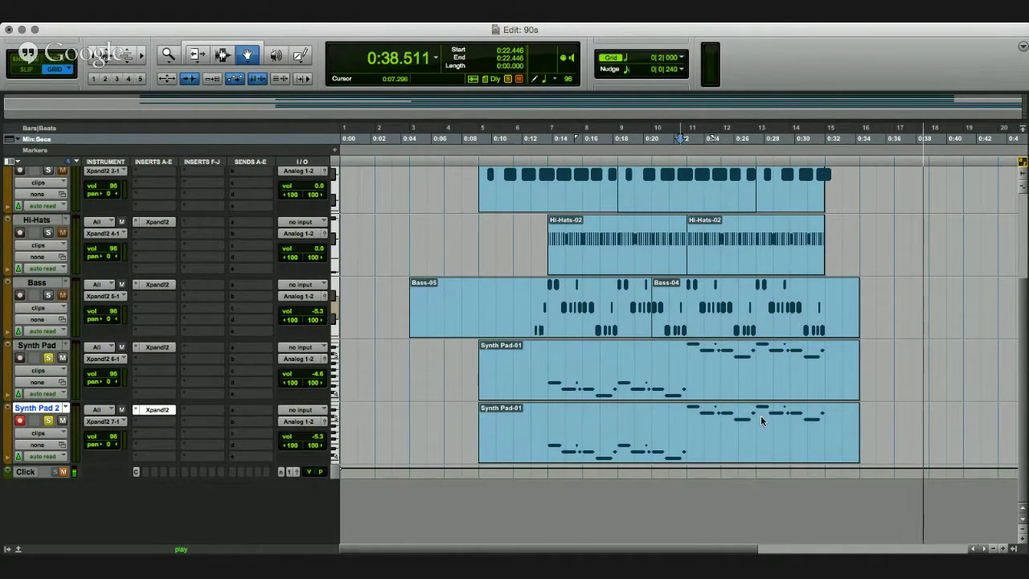
key("space")
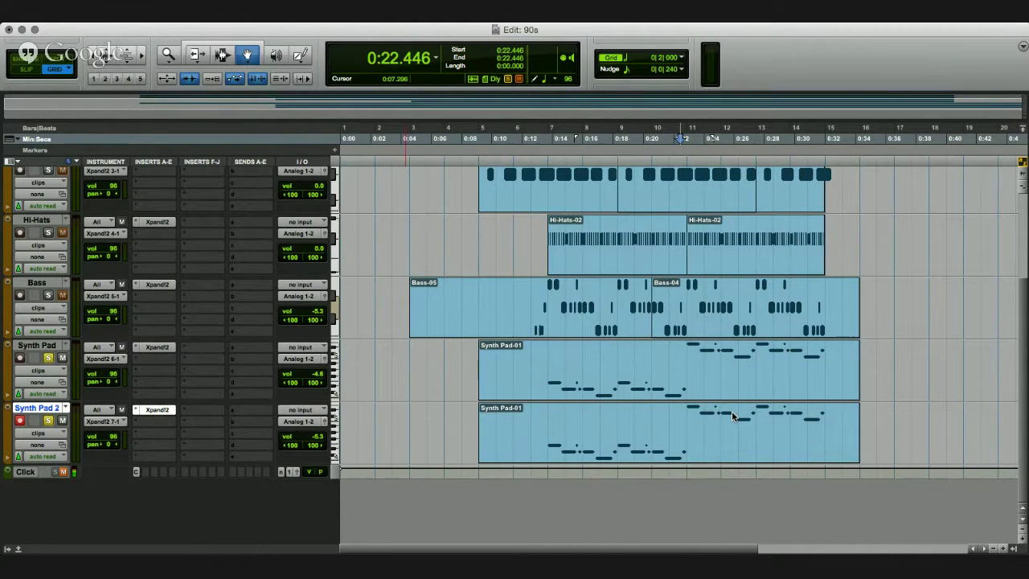
Unsolo both synth pad tracks, disarm Synth Pad 2, and play back the full arrangement from 0:13.714
key("space")
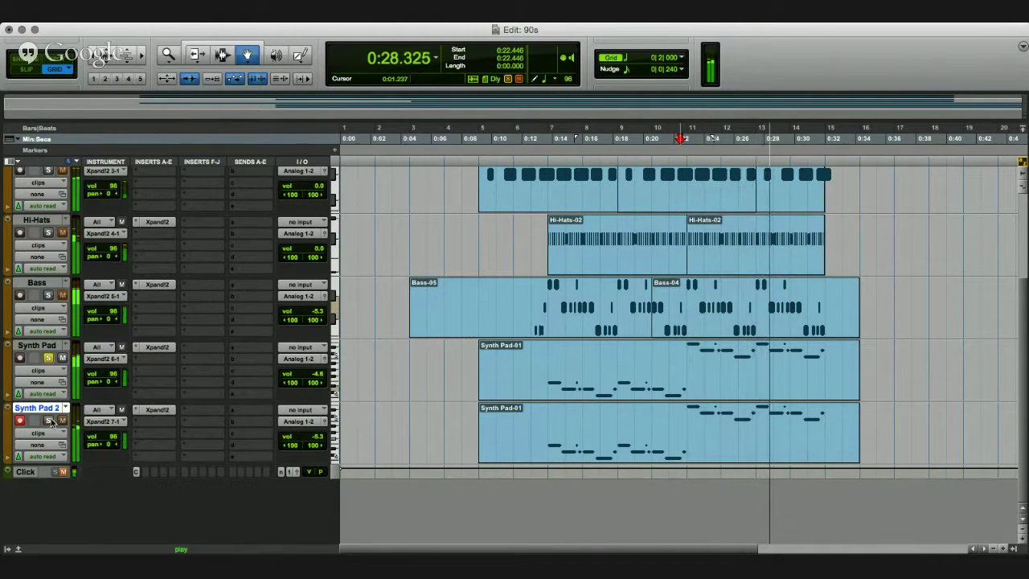
left_click(21, 421)
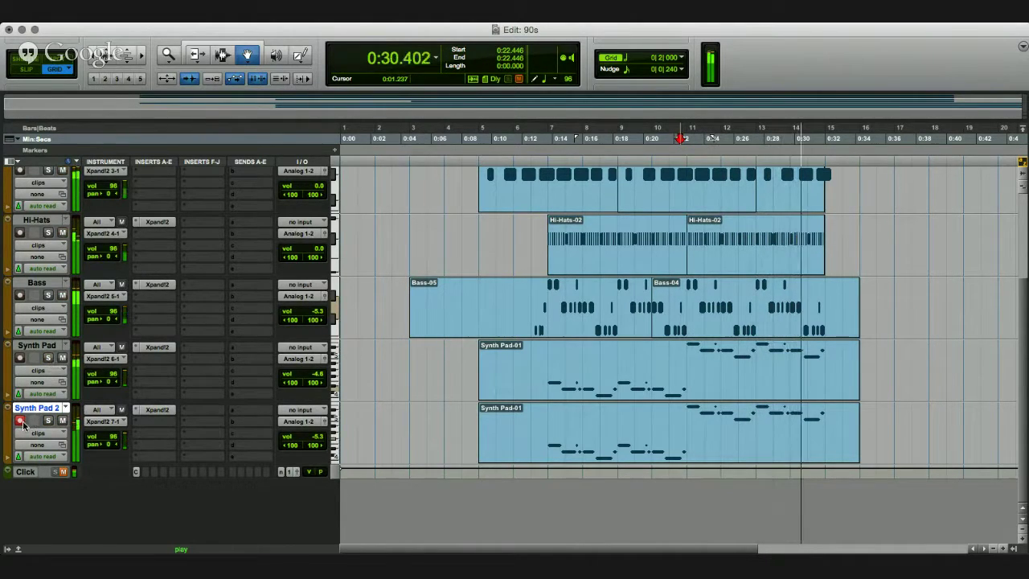
key("space")
left_click(547, 159)
key("space")
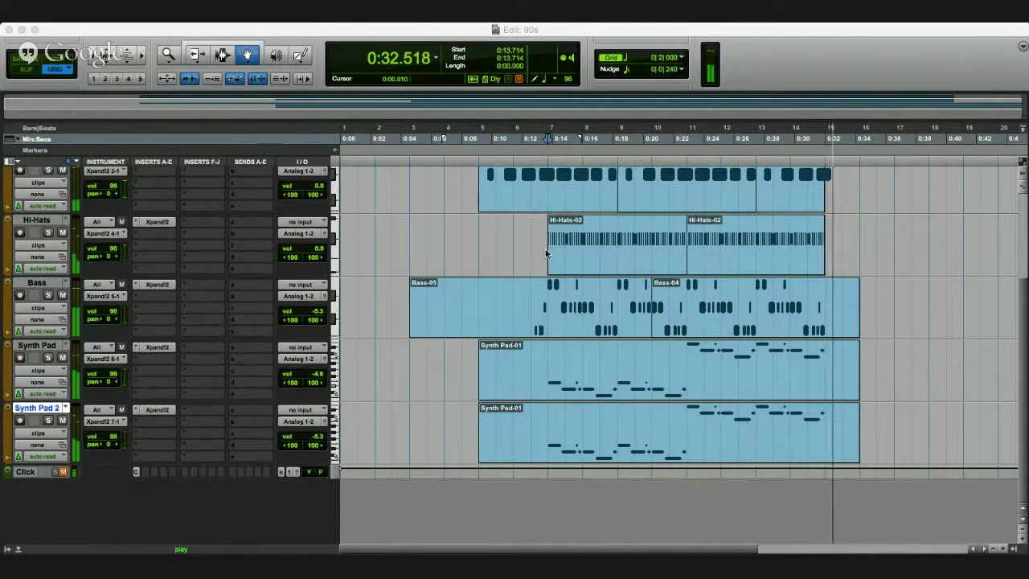
Add a new instrument track below Synth Pad 2, stop playback, and insert Xpand!2 on the new track
key("super+shift+n")
key("Return")
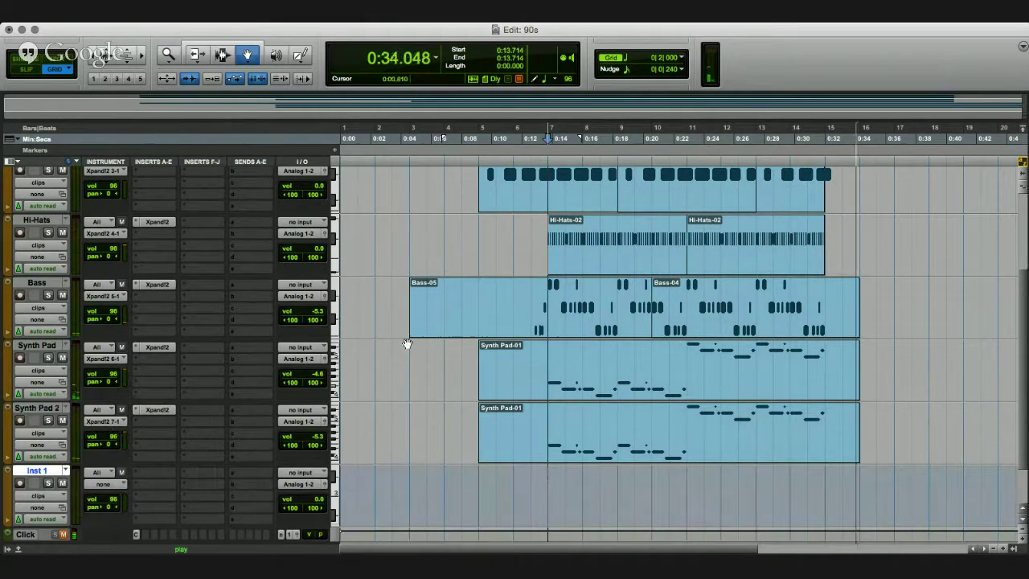
scroll(48, 406, "down", 2)
key("space")
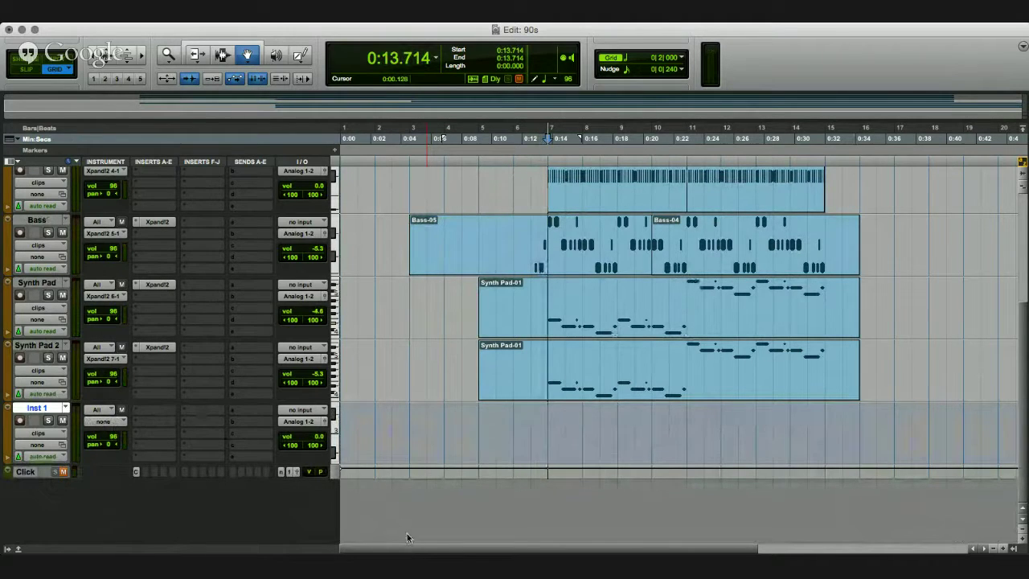
key("super+z")
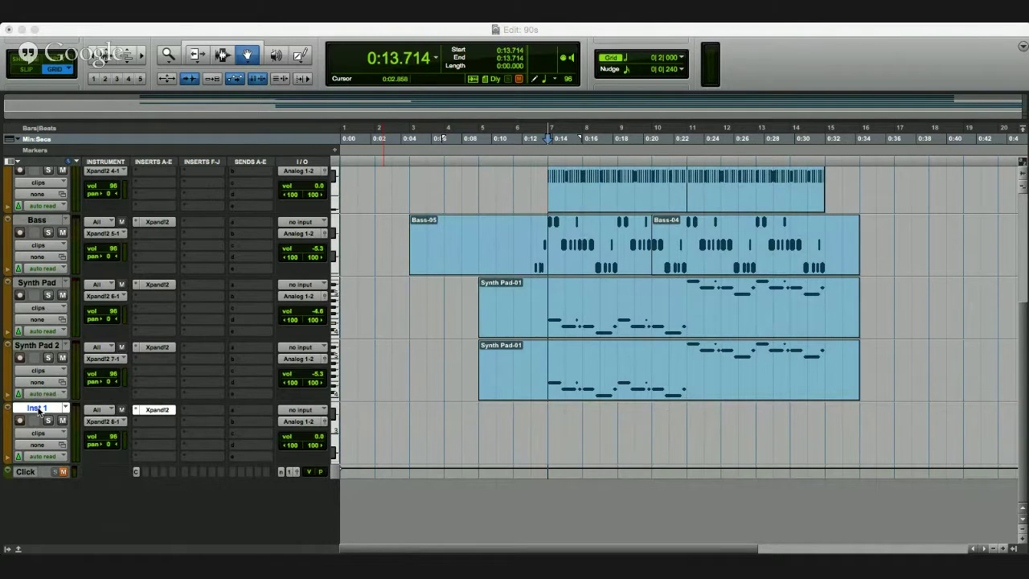
Rename the new instrument track On The And, arm it, and play the arrangement from 0:13.714 to rehearse its part
key("Return")
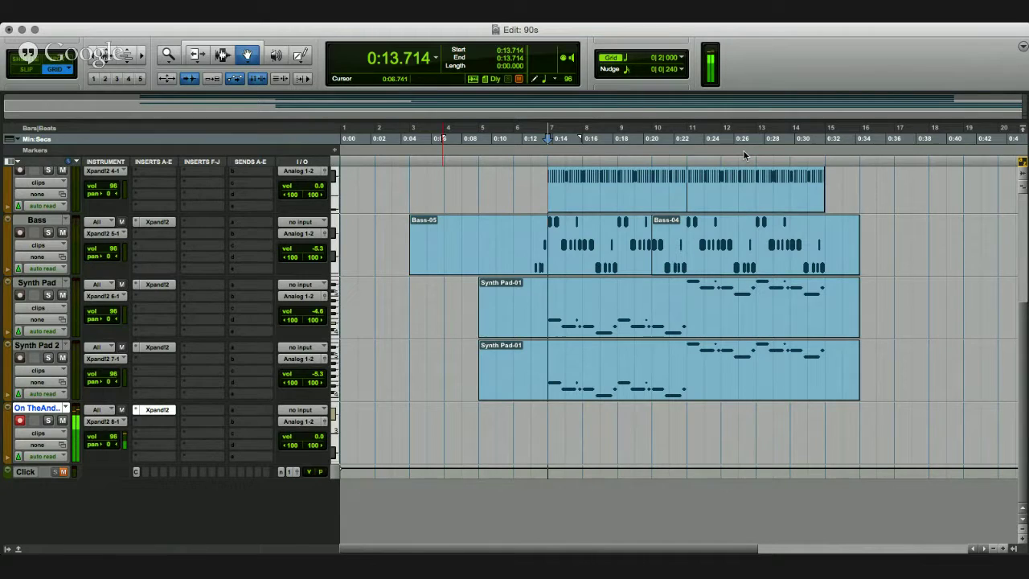
key("space")
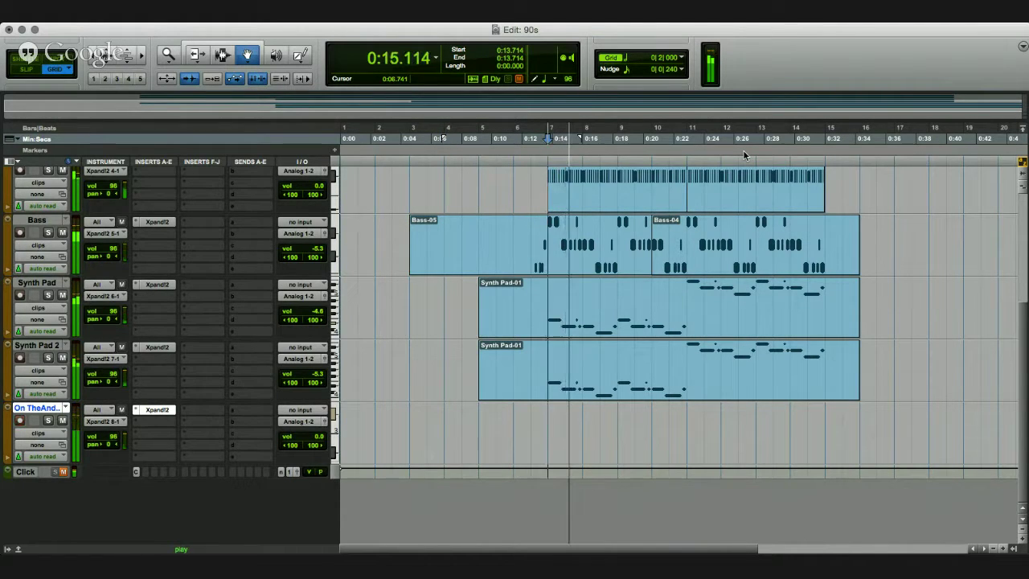
key("space")
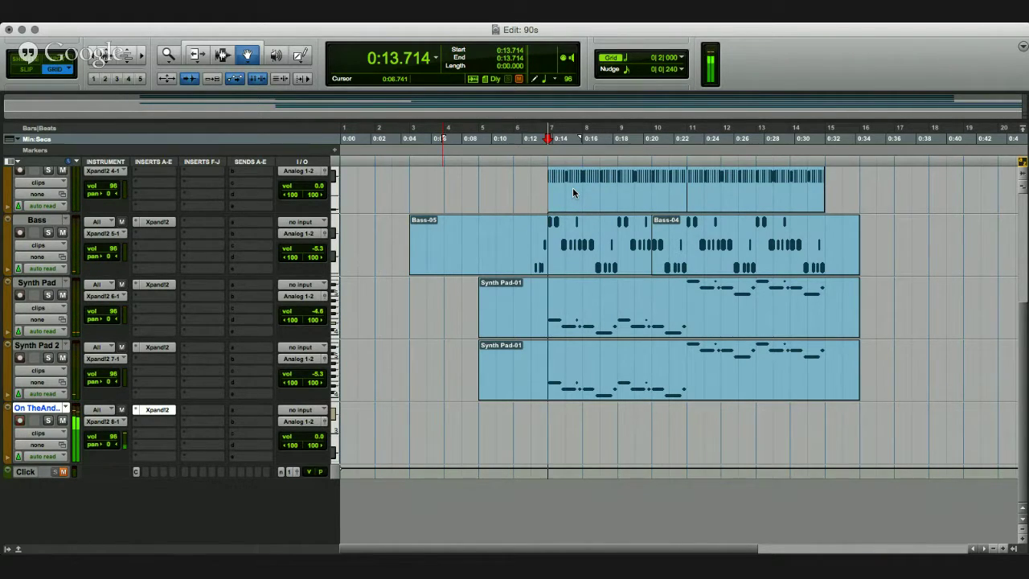
key("space")
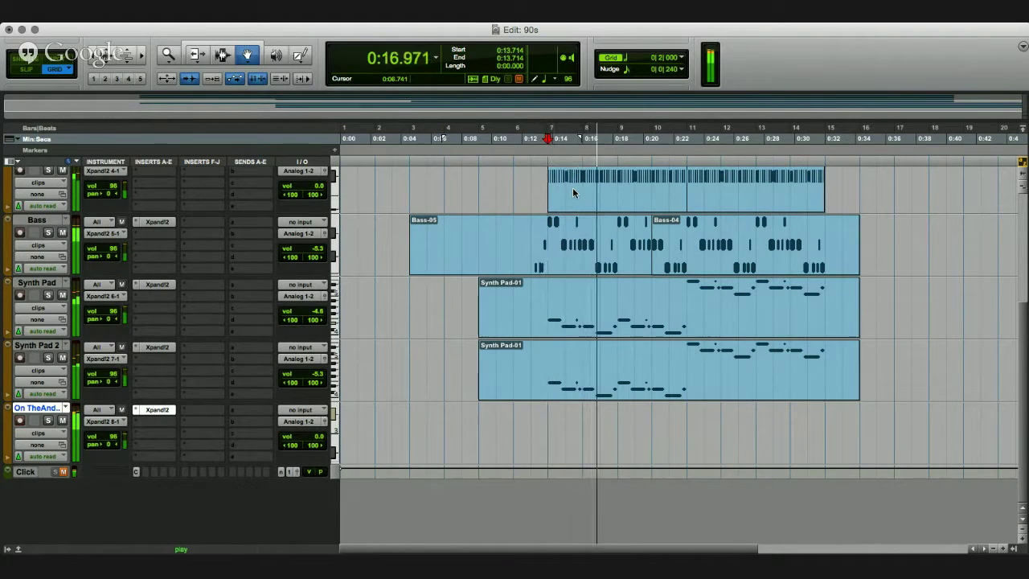
key("space")
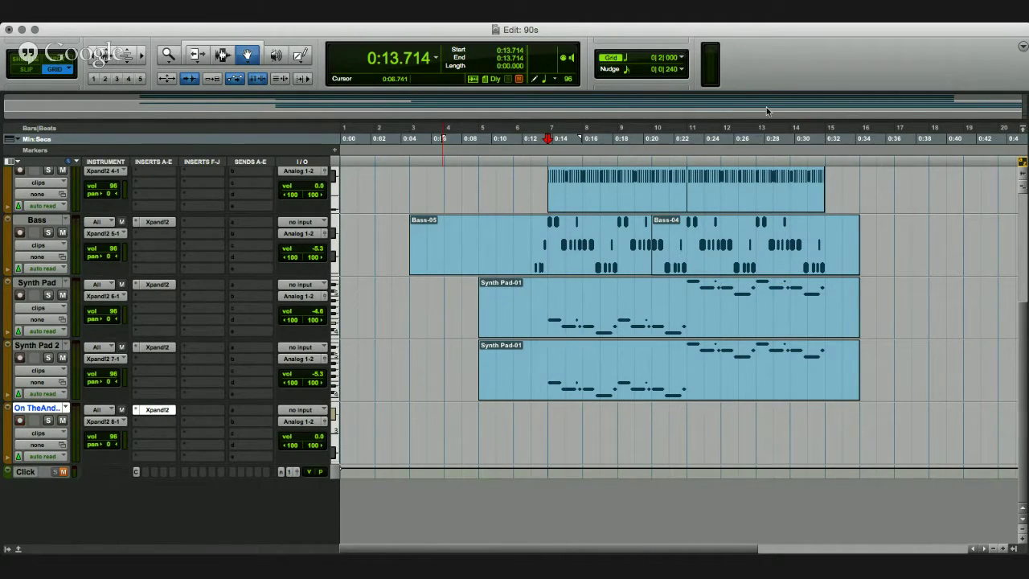
key("shift+r")
key("space")
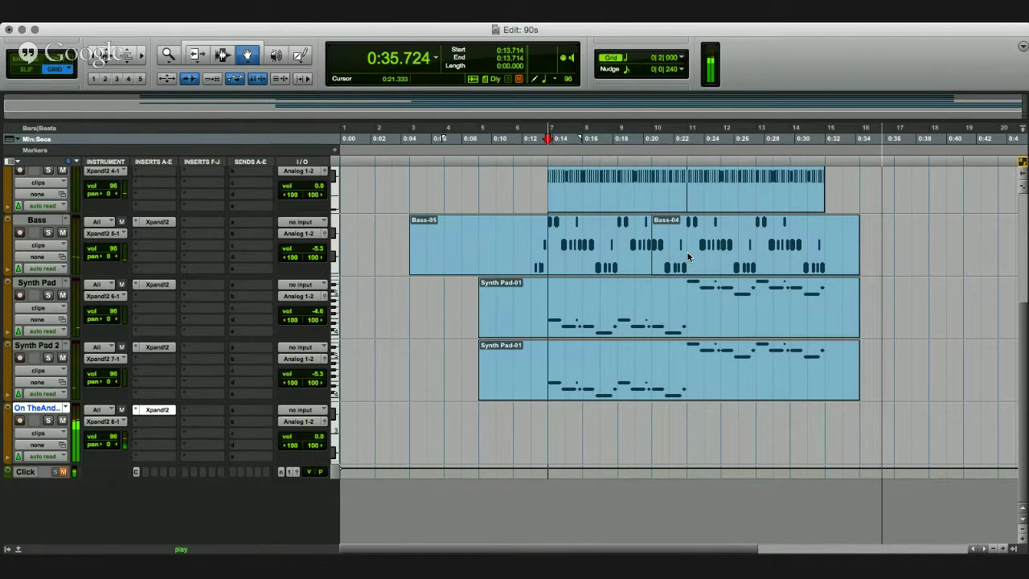
key("space")
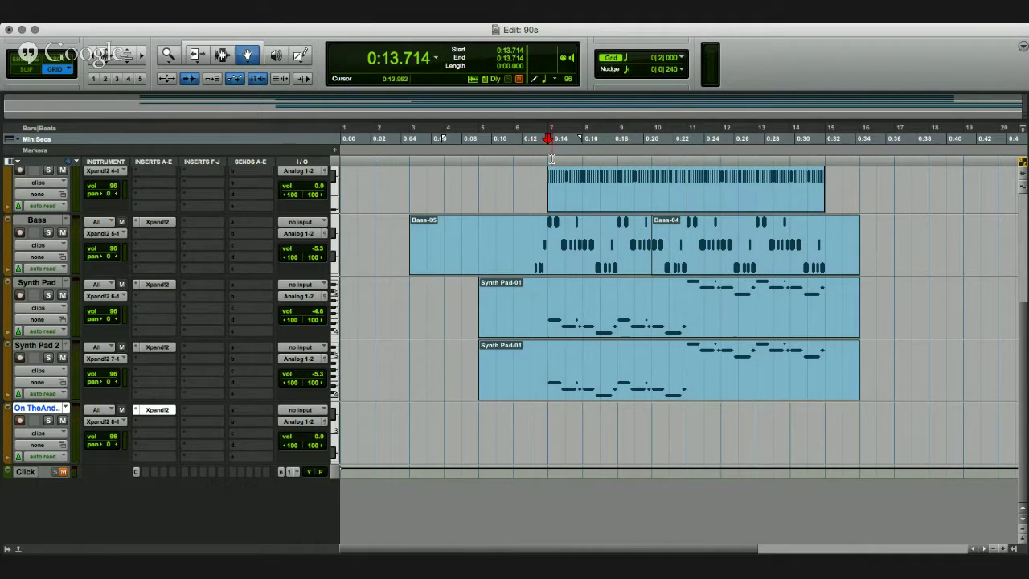
Select the range from 0:13.714 to 0:22.857 across all tracks and play it repeatedly to rehearse the On The And part
left_click(660, 180)
scroll(651, 209, "right", 5)
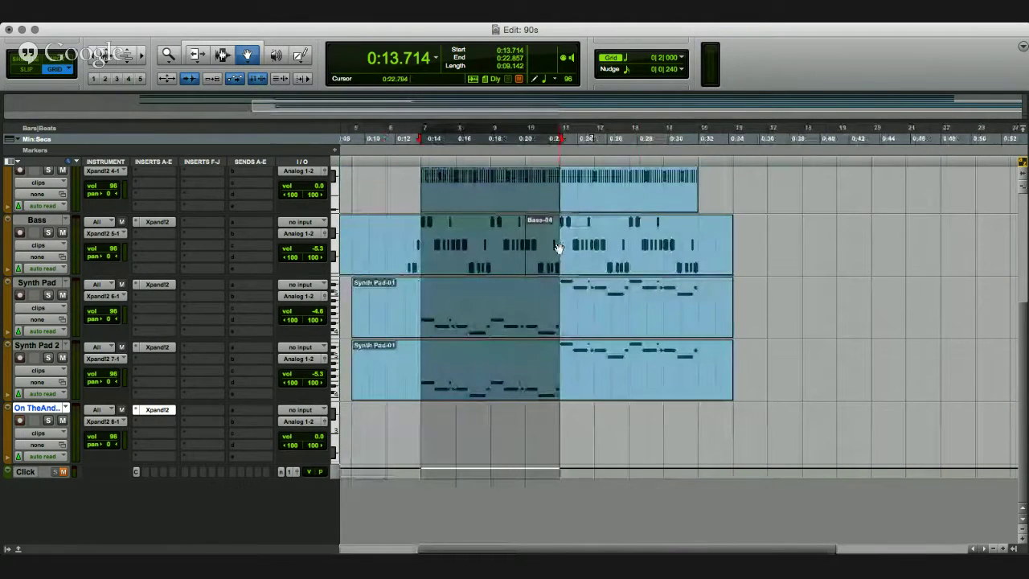
key("space")
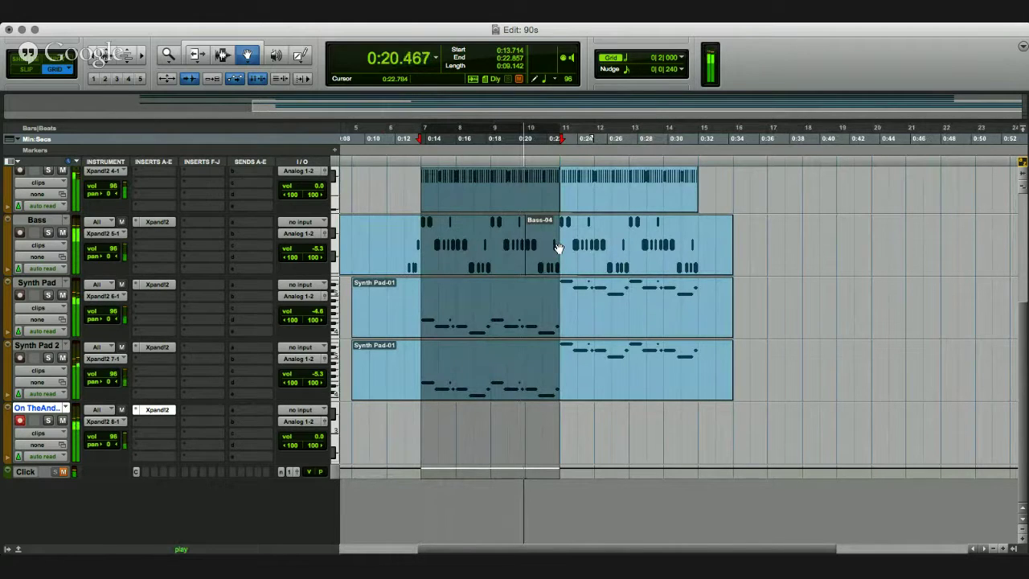
key("space")
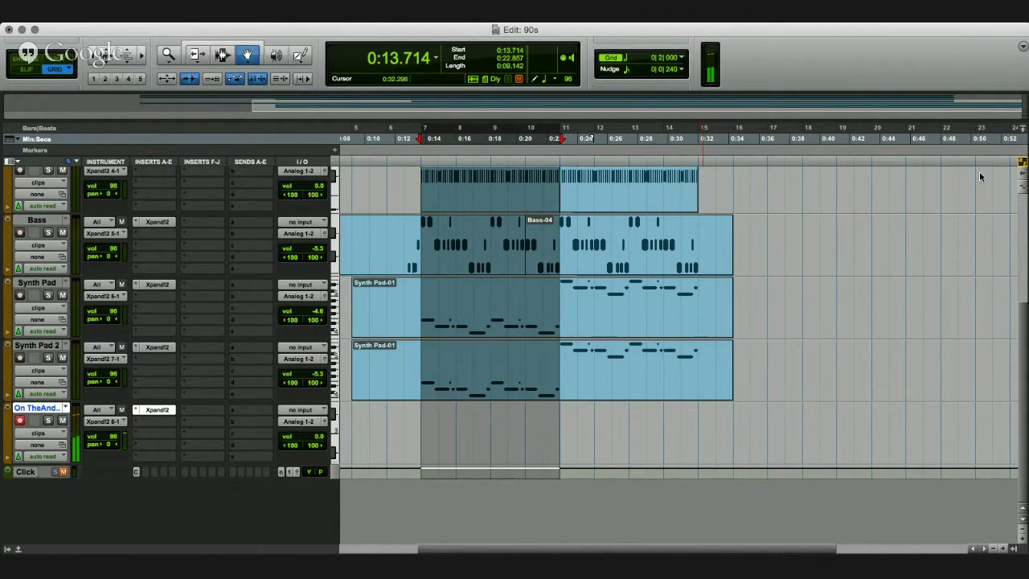
key("space")
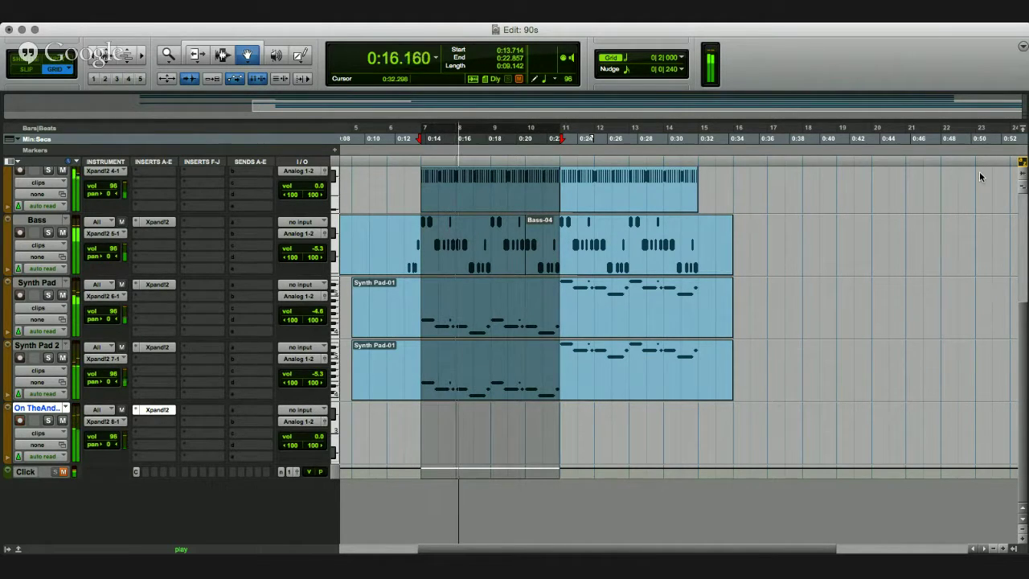
key("space")
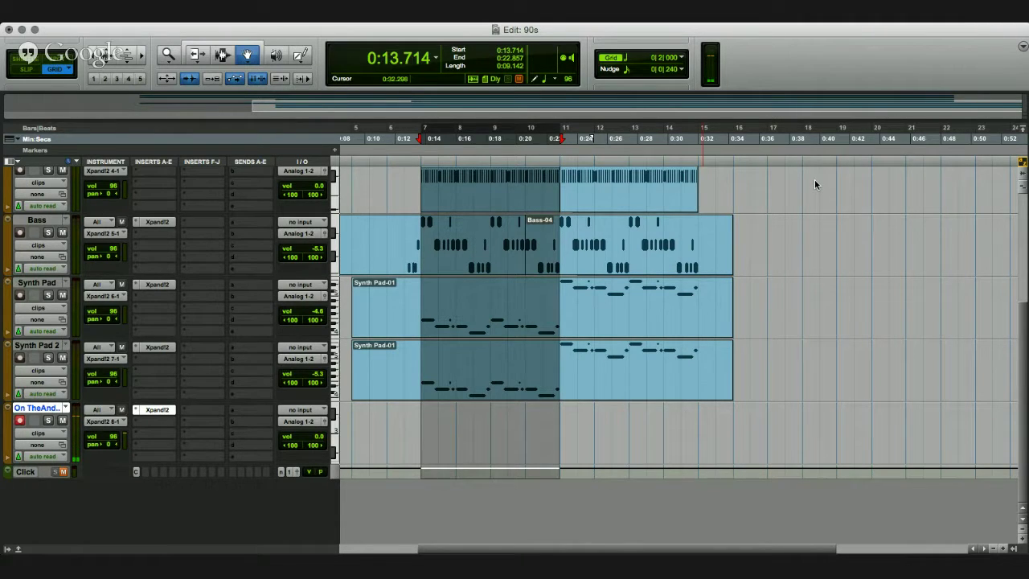
key("space")
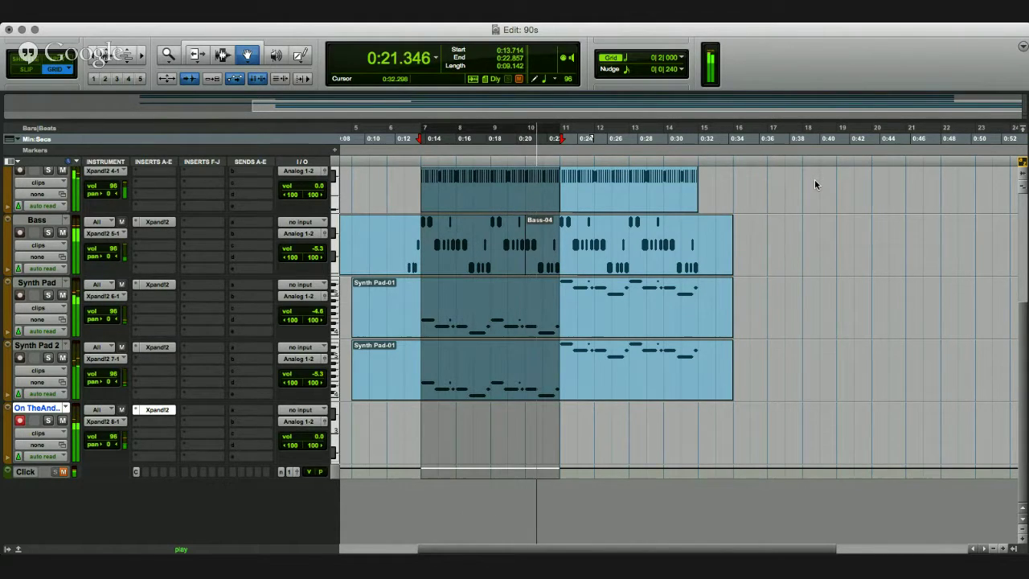
key("space")
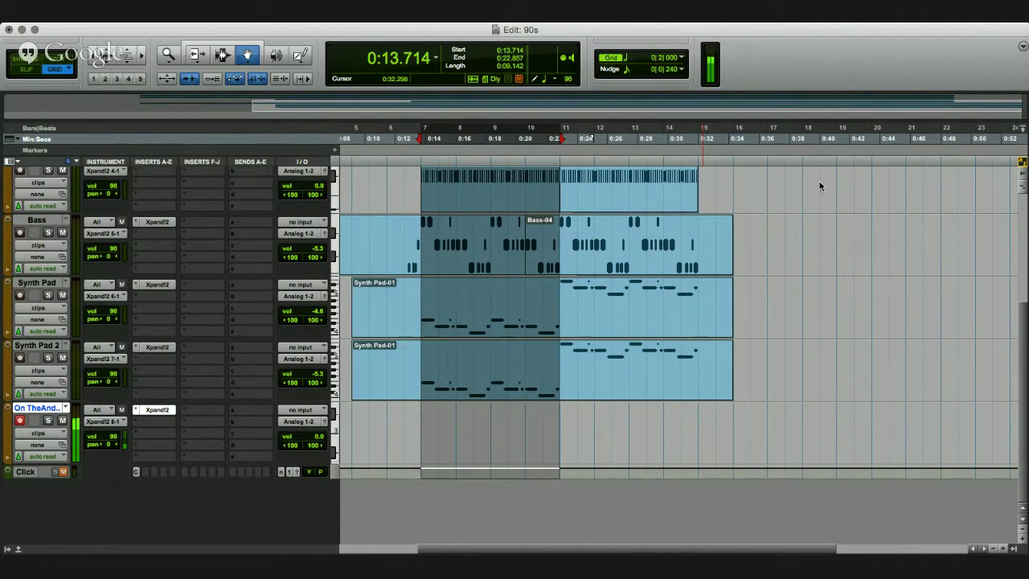
key("space")
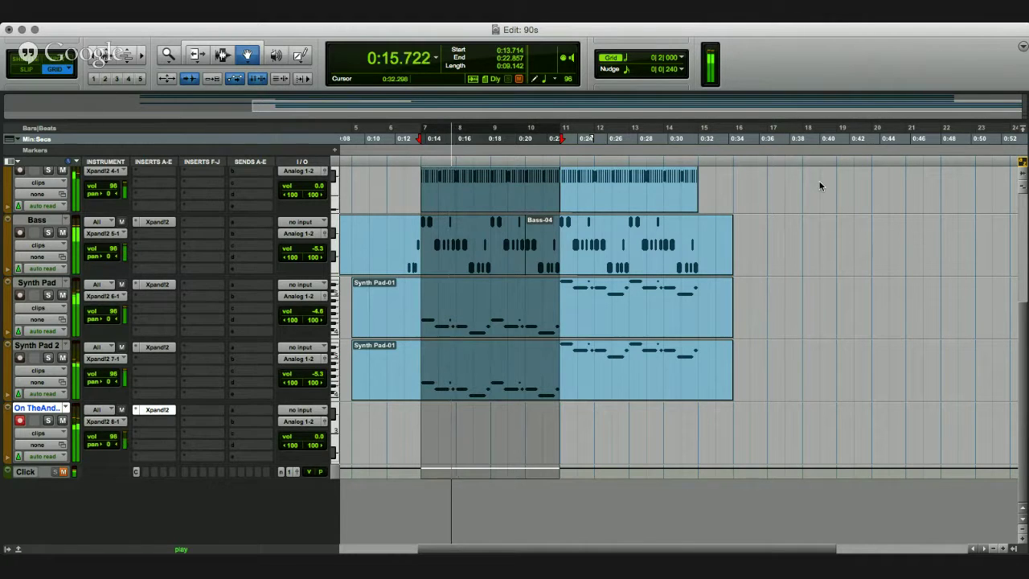
key("shift+r")
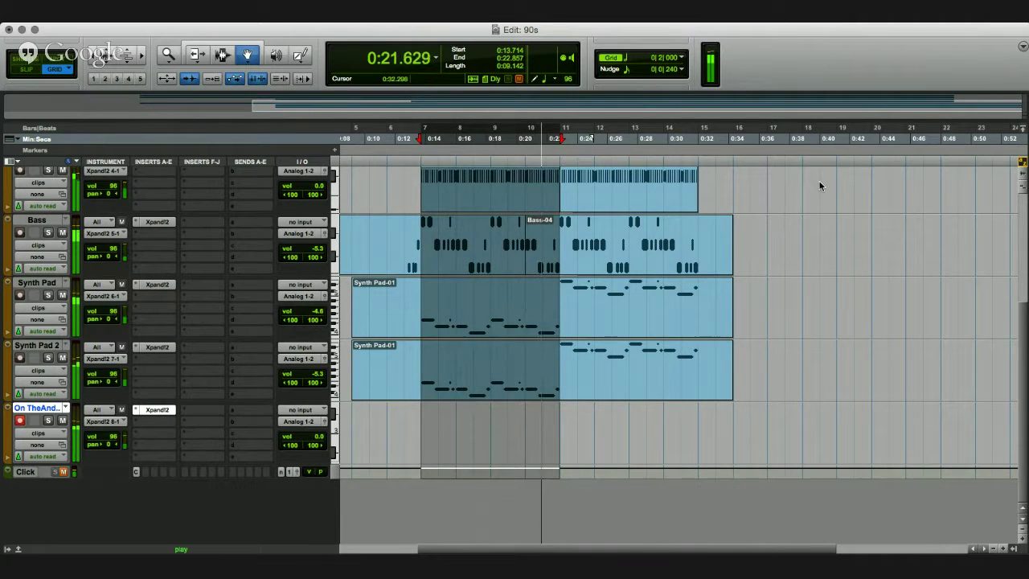
key("space")
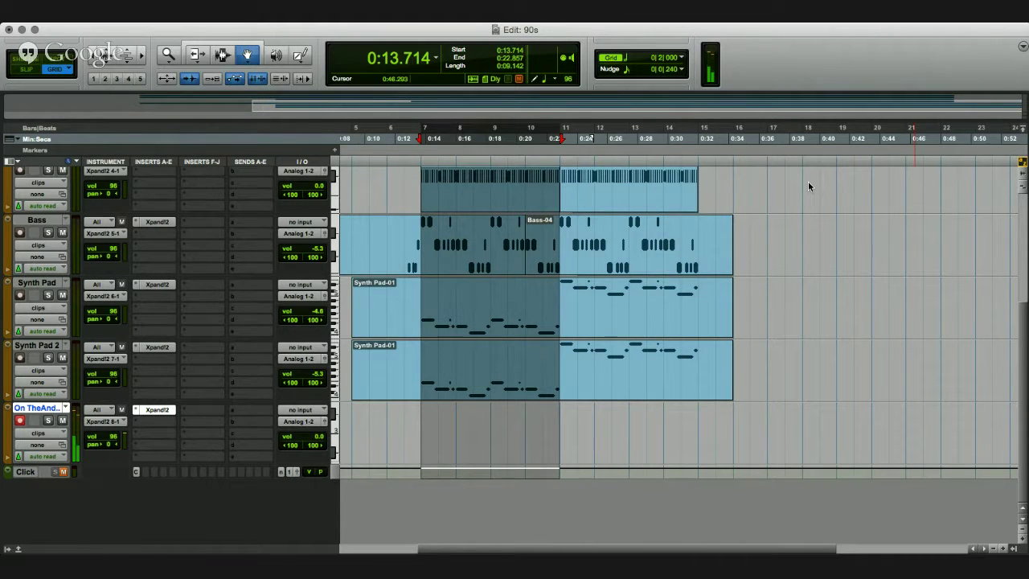
Record the MIDI part on the On The And track from 0:13.714 to 0:22.857 and select the recorded clip
key("space")
key("super+space")
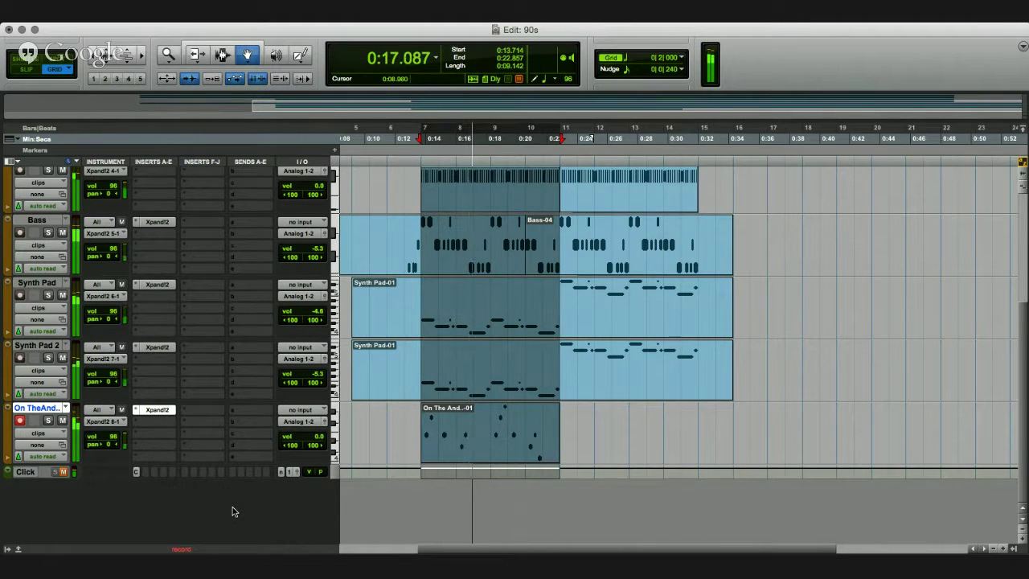
key("space")
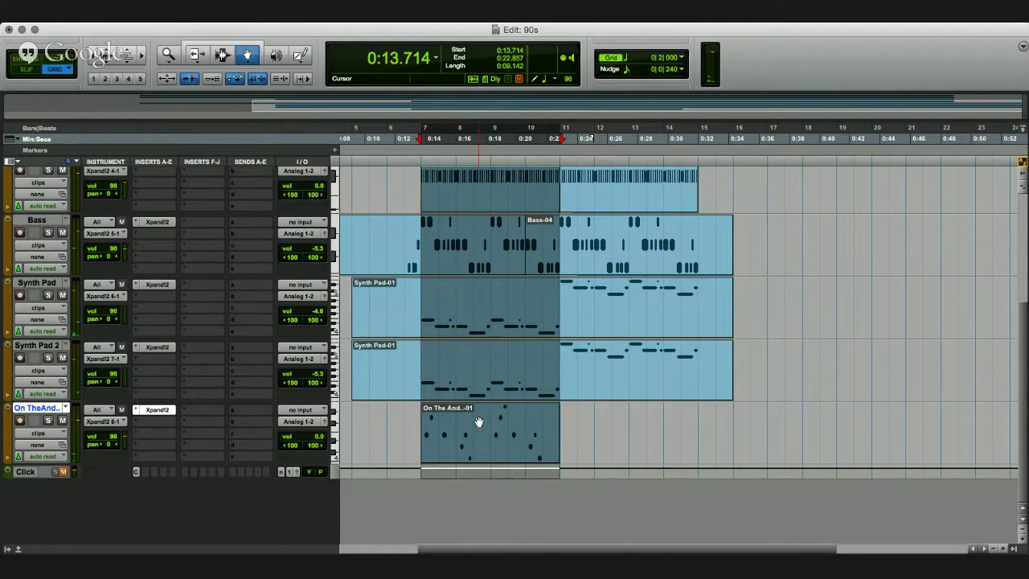
left_click(393, 427)
left_click(461, 430)
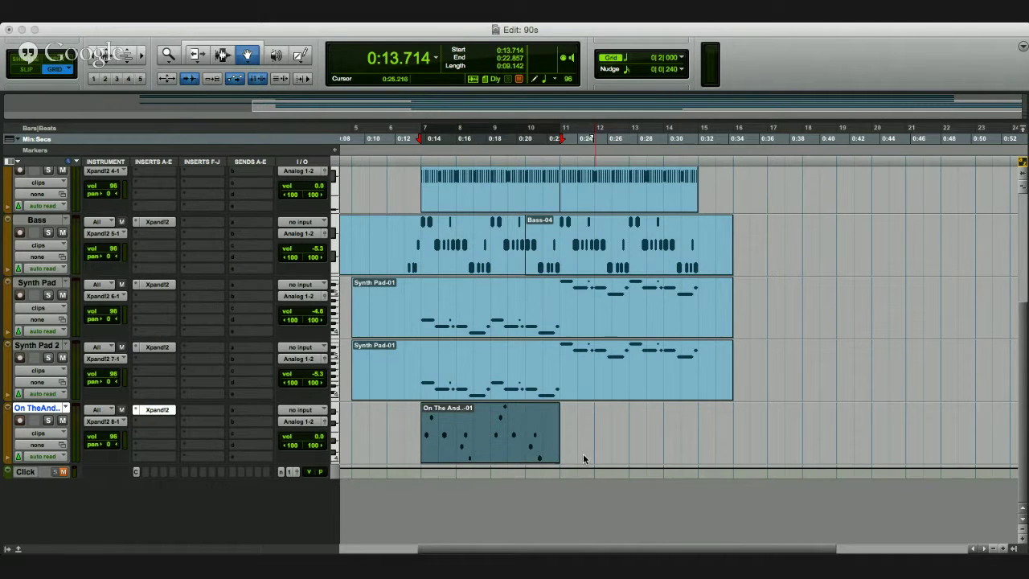
Play back the new part with the full arrangement and set the On The And track volume to -2.0 dB
left_click(421, 153)
key("space")
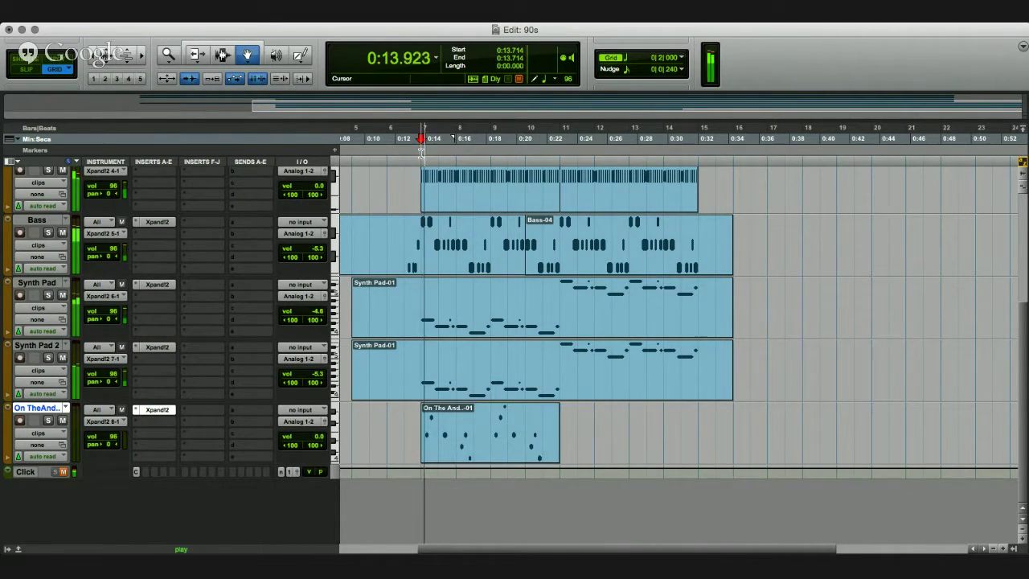
left_click(393, 161)
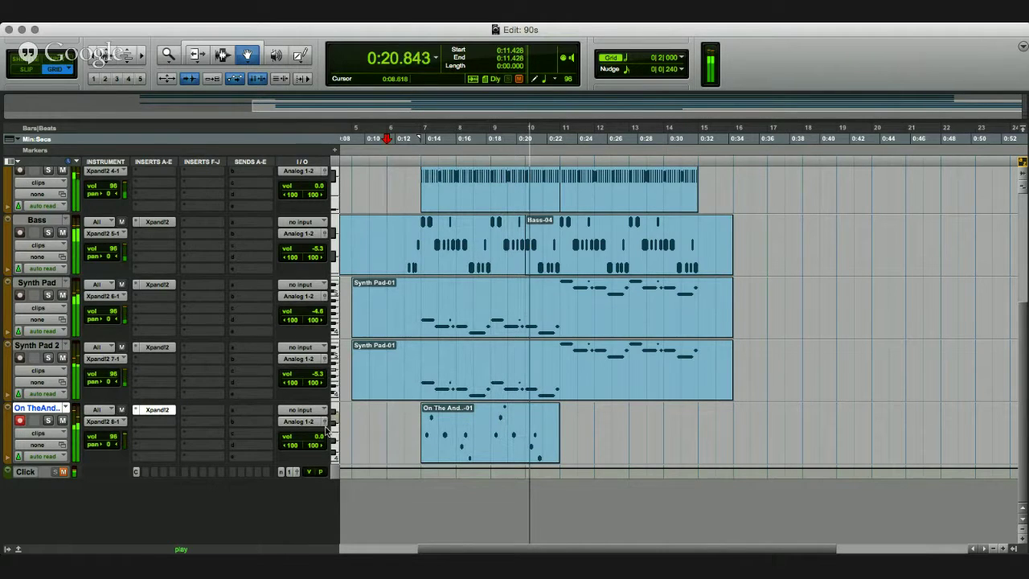
left_click_drag(318, 436, 320, 445)
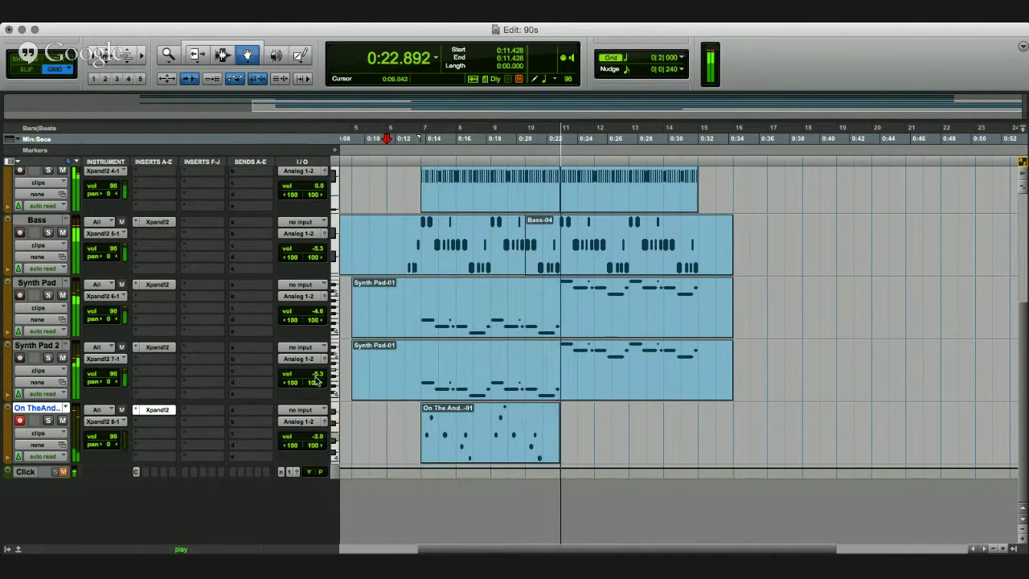
key("space")
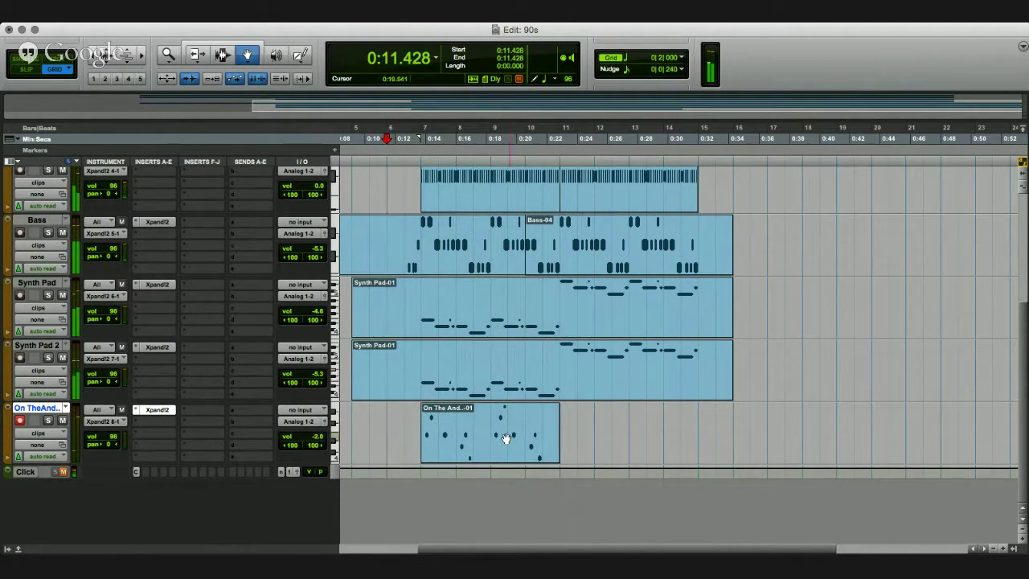
Duplicate the On The And clip to fill 0:22.857 to 0:32.000, and play back the arrangement from 0:13.714
left_click(503, 434)
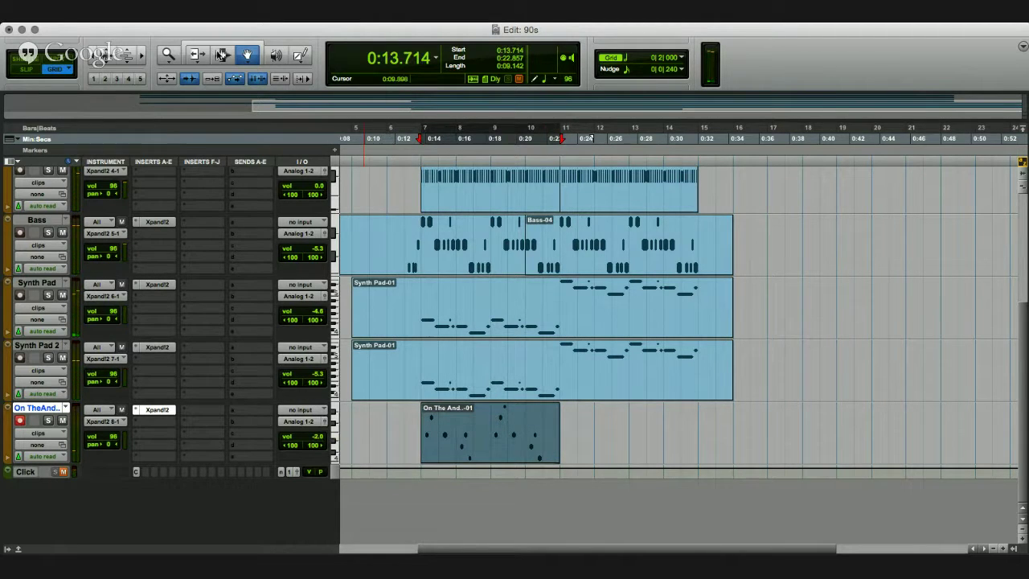
left_click(223, 55)
key("super+d")
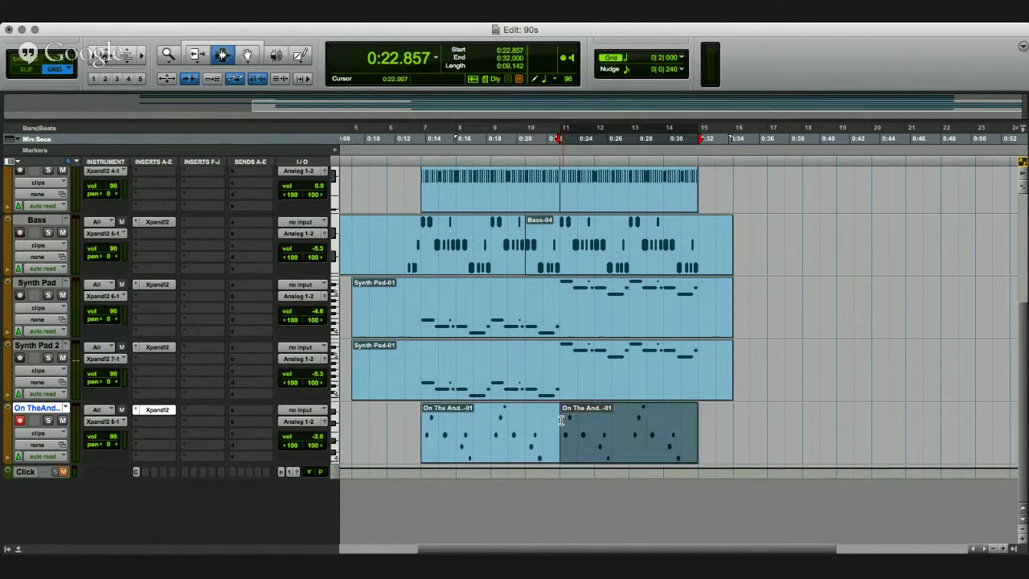
left_click(419, 426)
key("space")
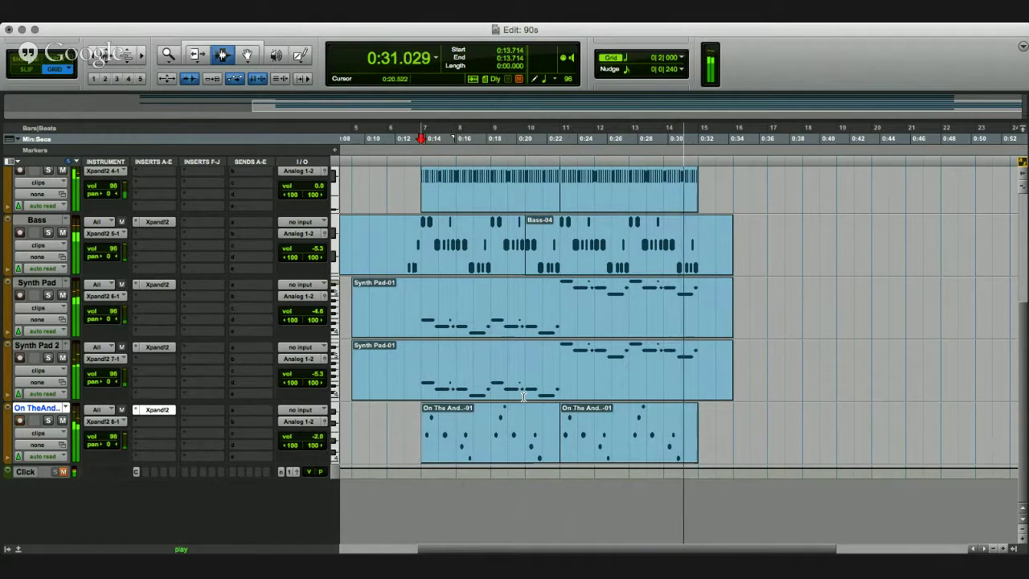
key("space")
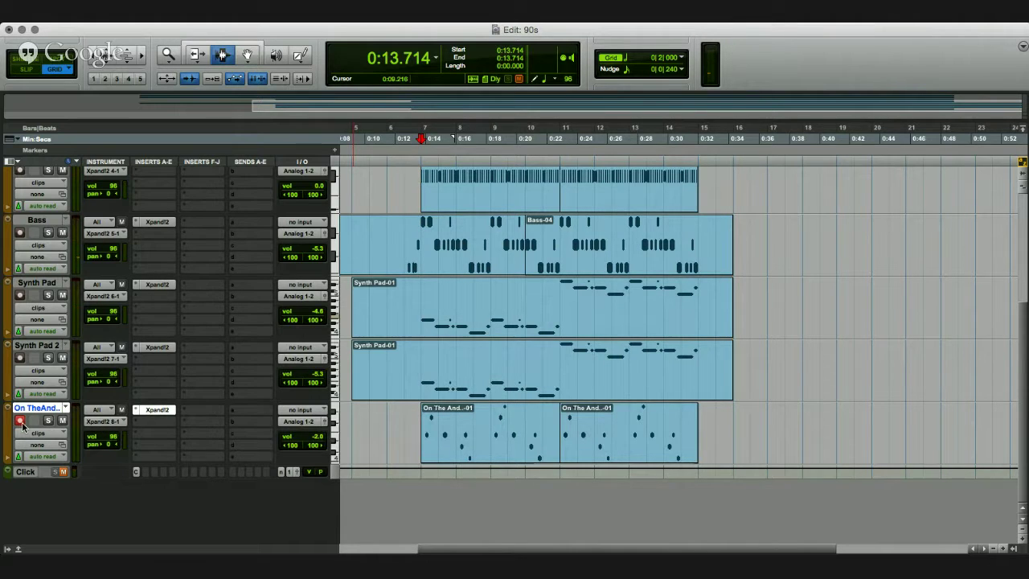
Disarm and solo On The And, insert D-Verb on it, and play the range from 0:13.714 to 0:32.000
left_click(48, 420)
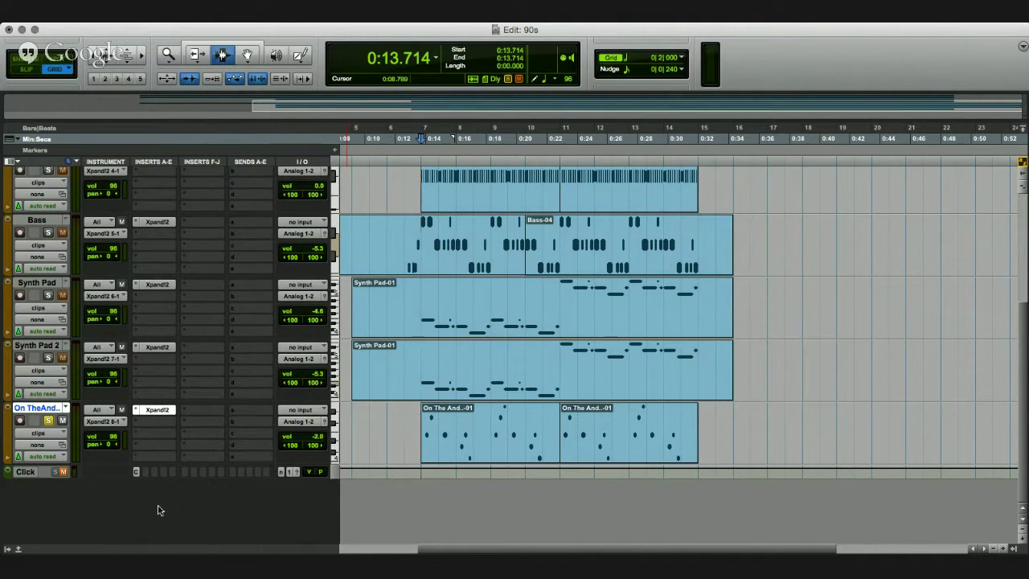
key("space")
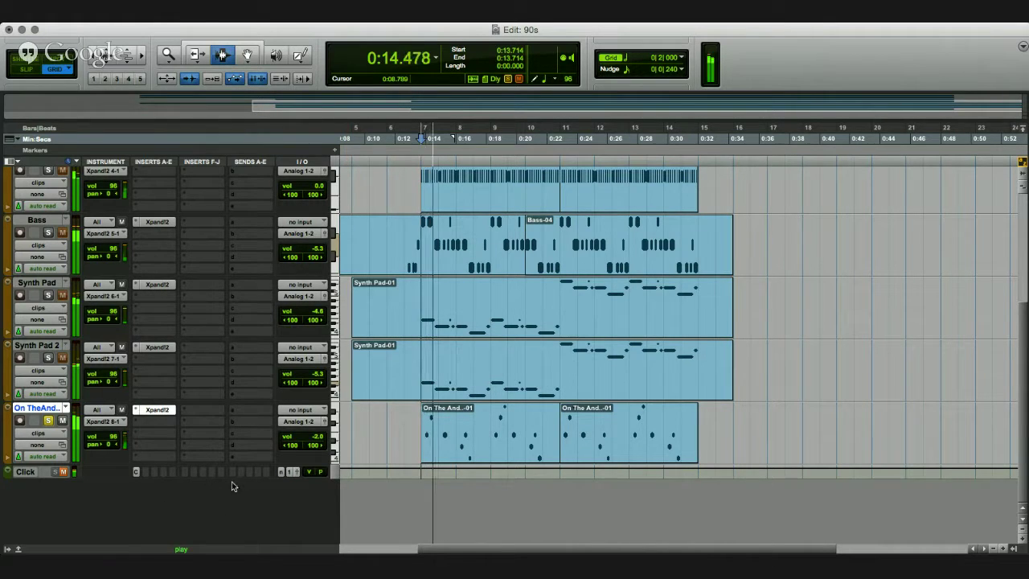
key("space")
left_click_drag(421, 151, 693, 150)
key("space")
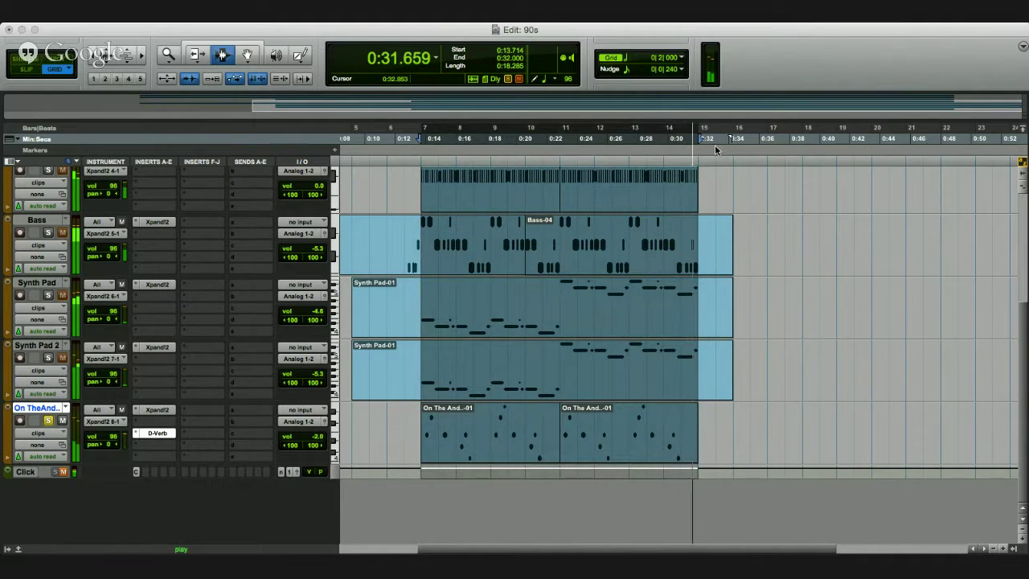
Unsolo On The And, insert Maxim ahead of D-Verb, and set the track volume to -8.7 dB during playback
left_click(48, 420)
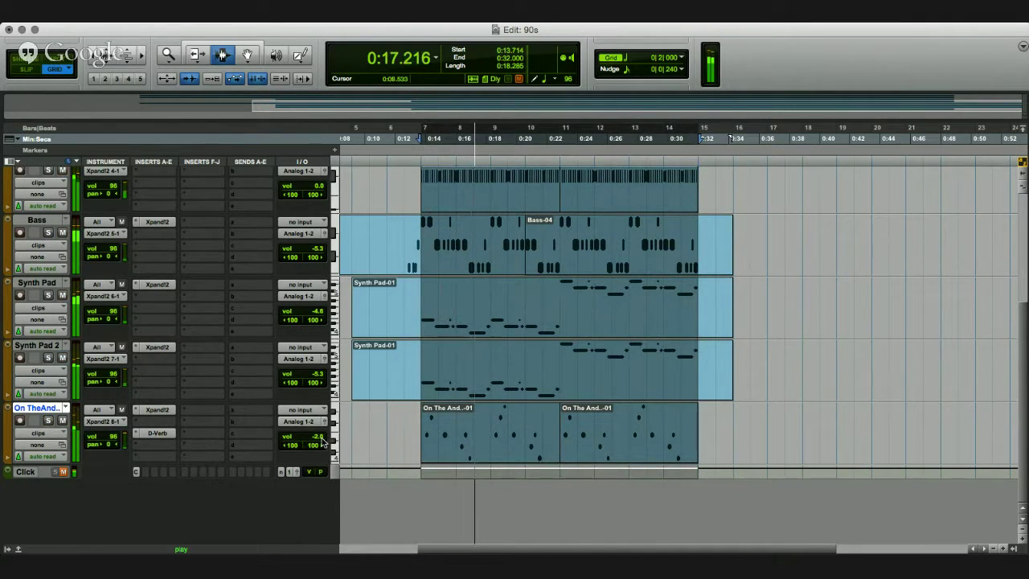
left_click_drag(321, 440, 320, 439)
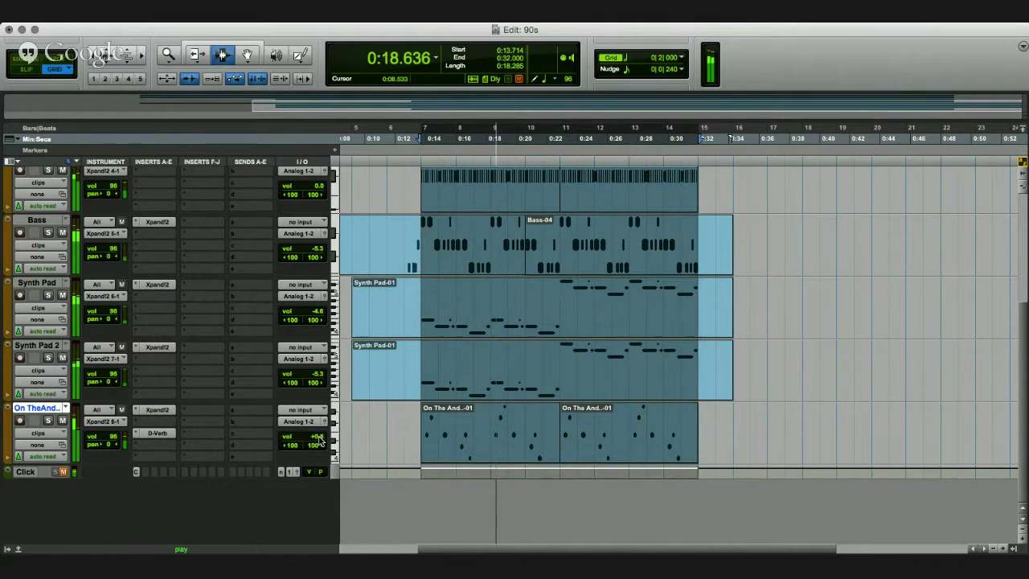
left_click(172, 437)
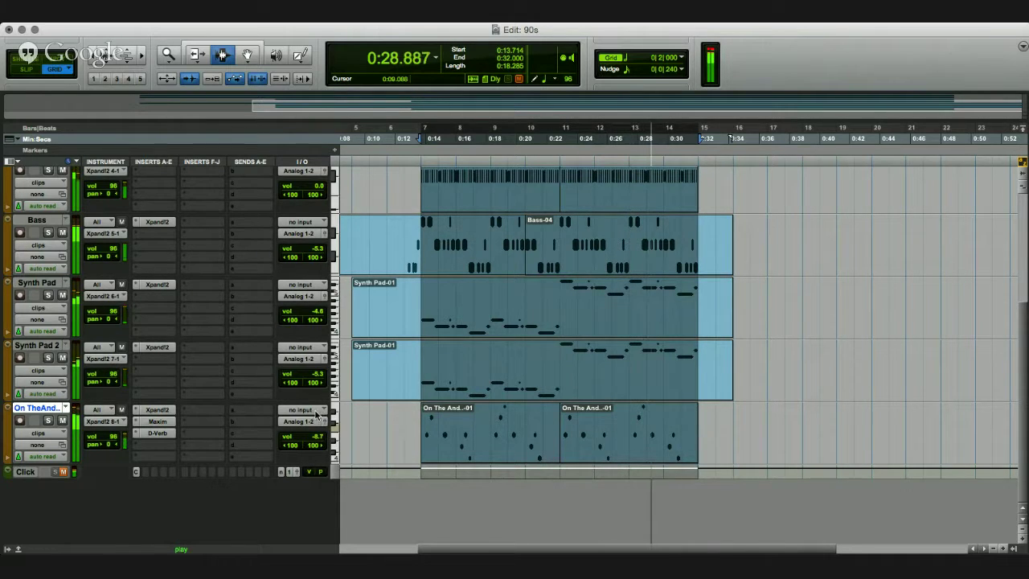
Check the synth pads in solo and insert ModDelay 3 on the Synth Pad track
left_click(48, 358)
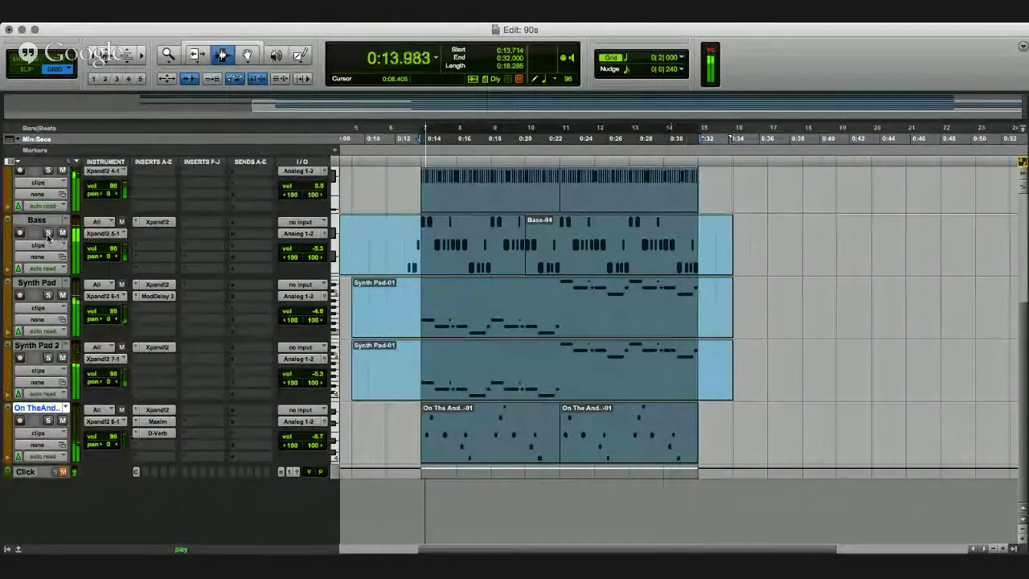
Solo Synth Pad 2, insert ChnlStrp on it, and open D-Verb and Maxim on the On The And track with playback stopped
left_click(48, 358)
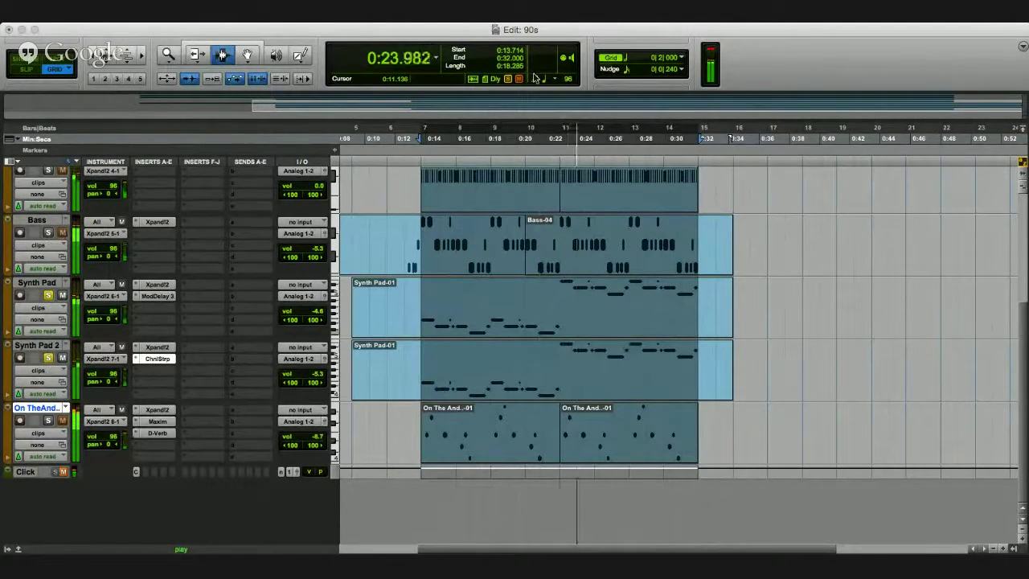
key("space")
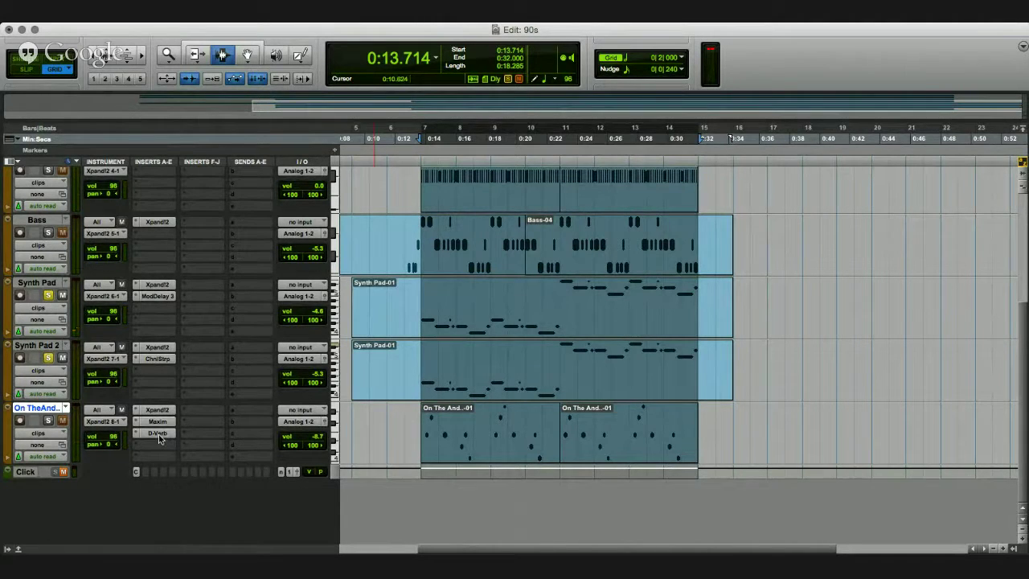
left_click(157, 436)
left_click(158, 422)
Unsolo Synth Pad 2, audition Synth Pad alone with its ModDelay 3 from 0:13.714, and unsolo it
left_click(48, 360)
left_click(48, 295)
key("space")
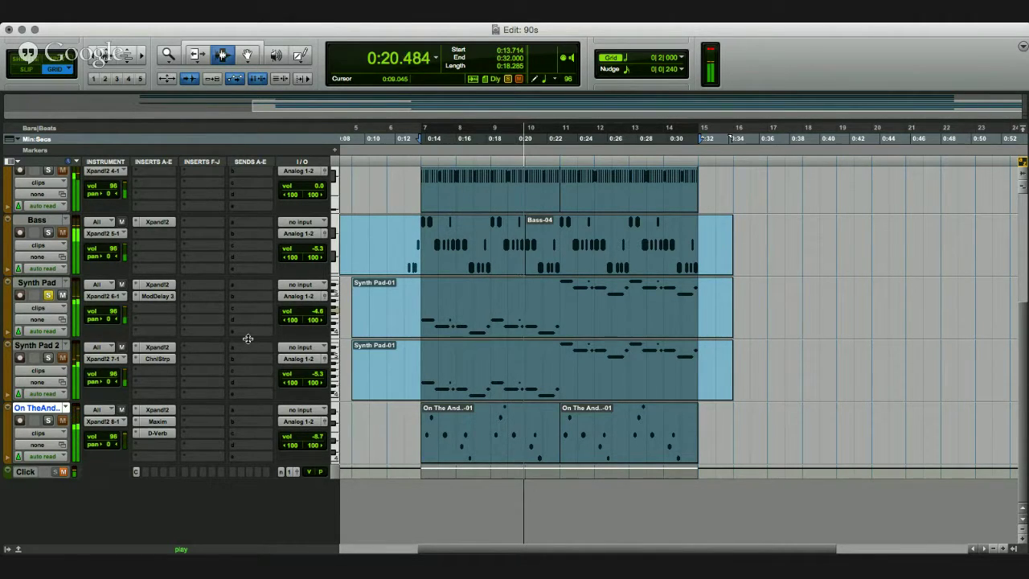
key("space")
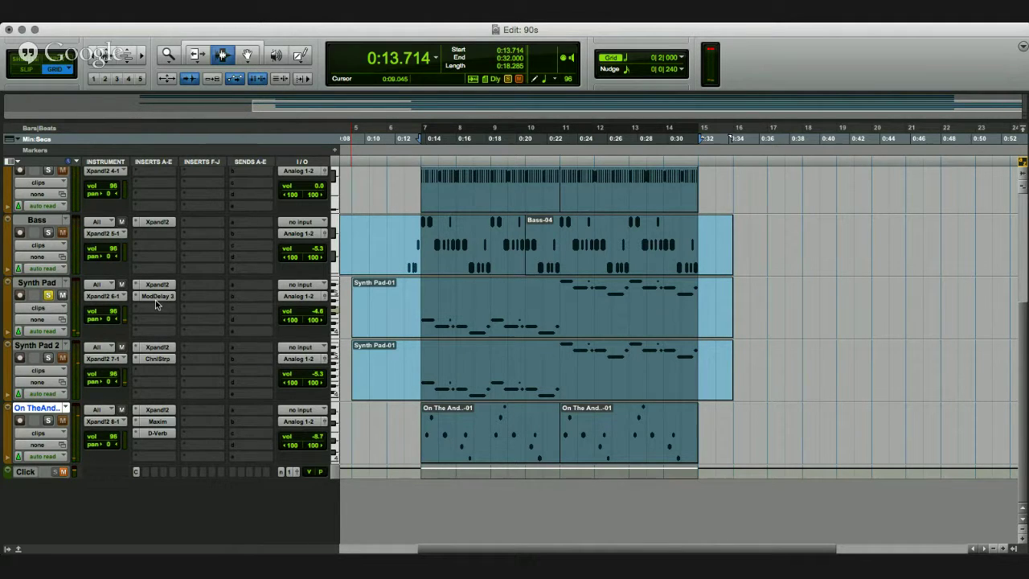
left_click(48, 296)
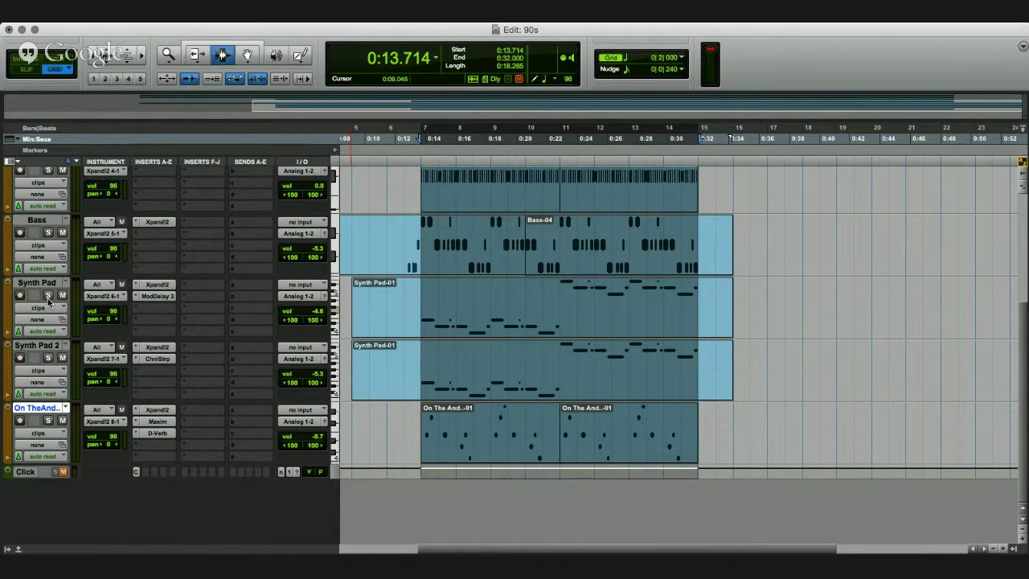
Audition both synth pads together in solo with Synth Pad 2's ChnlStrp open, and clear both solos during playback
left_click(48, 358)
left_click(47, 358)
left_click(47, 358)
left_click(48, 294)
key("space")
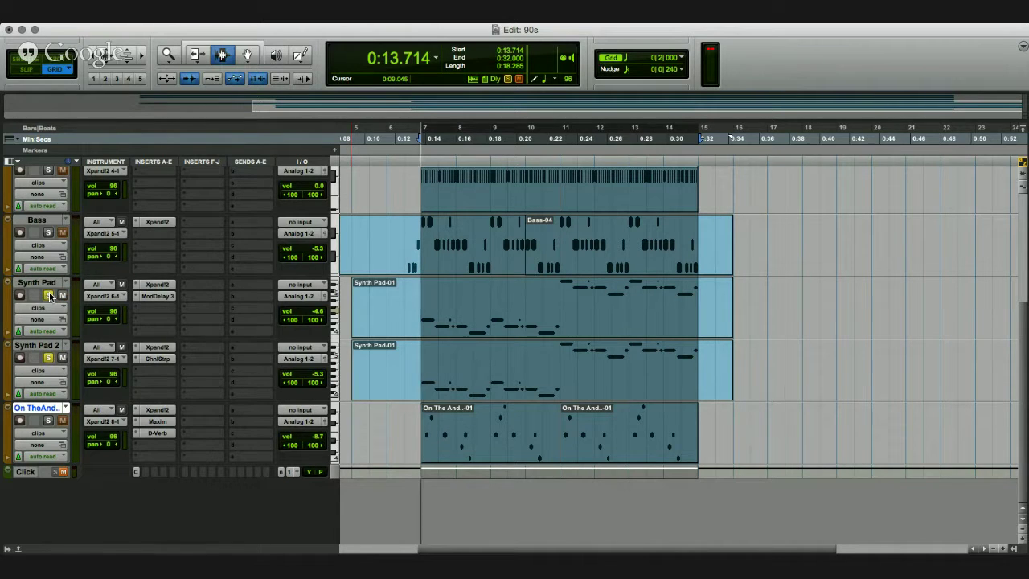
left_click(156, 360)
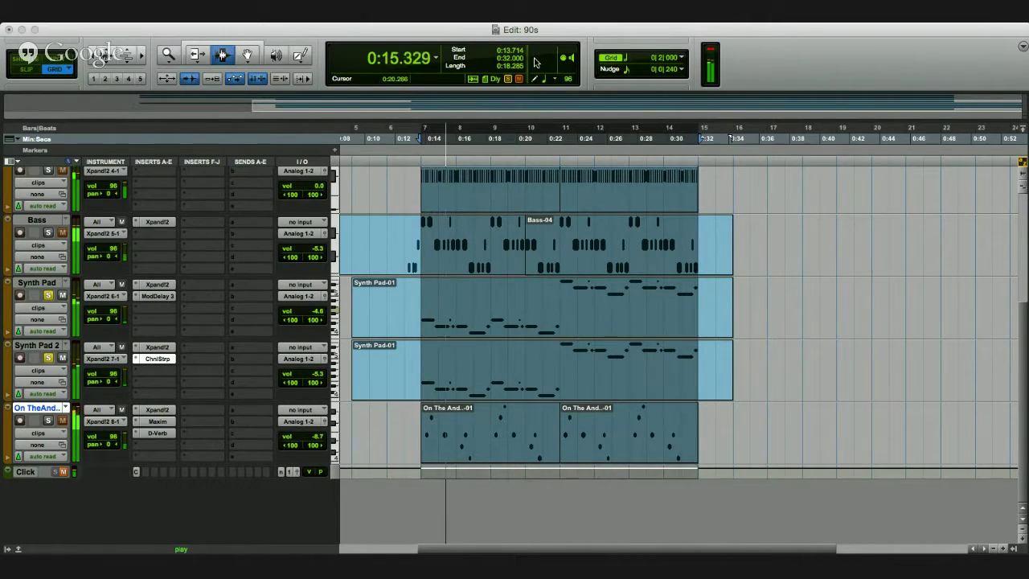
left_click(47, 358)
left_click(47, 295)
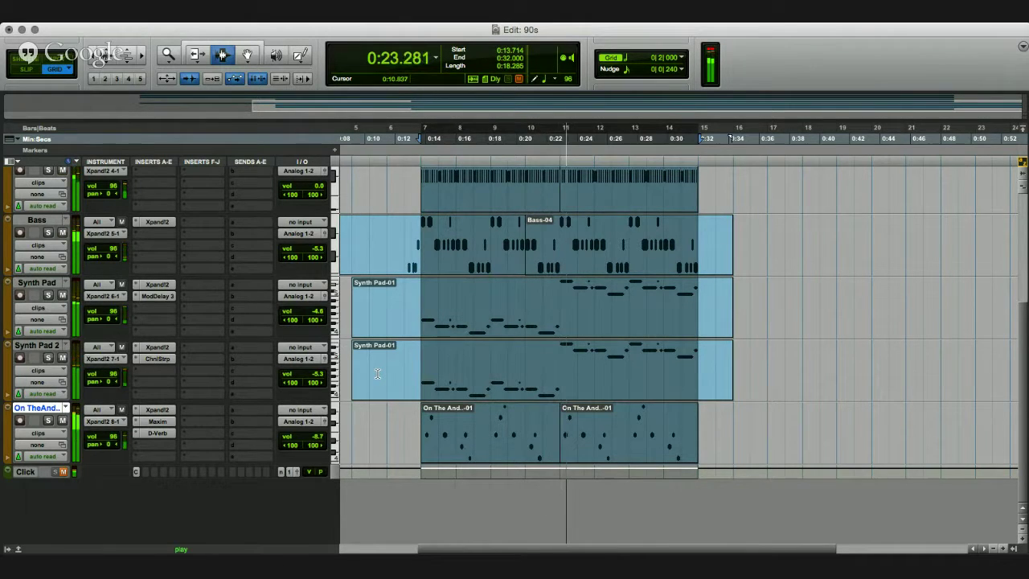
Solo the Bass track, insert Maxim on it, set its volume to -11.9 dB, and clear the solo
scroll(389, 345, "up", 1)
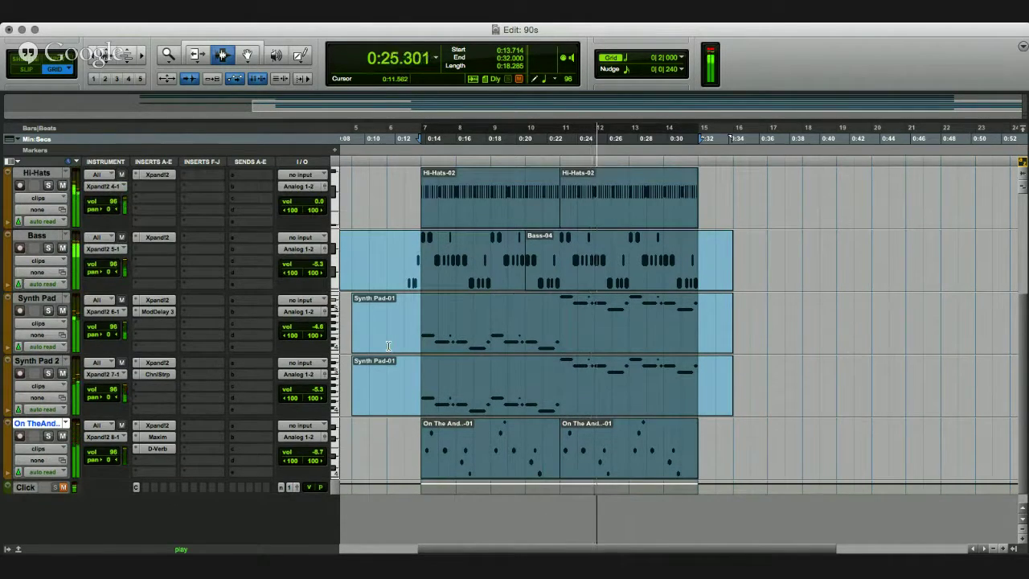
left_click(47, 248)
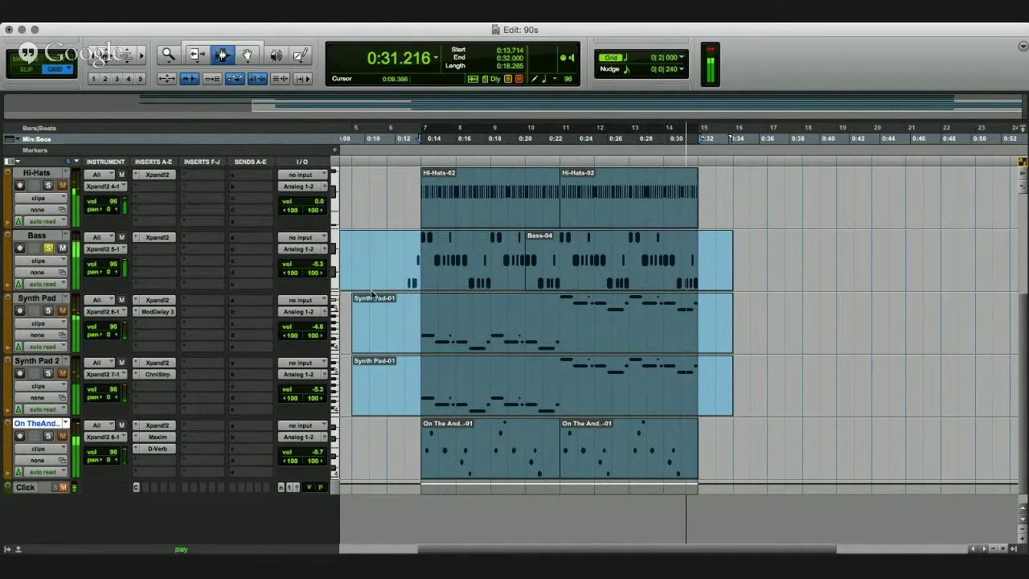
left_click(392, 352)
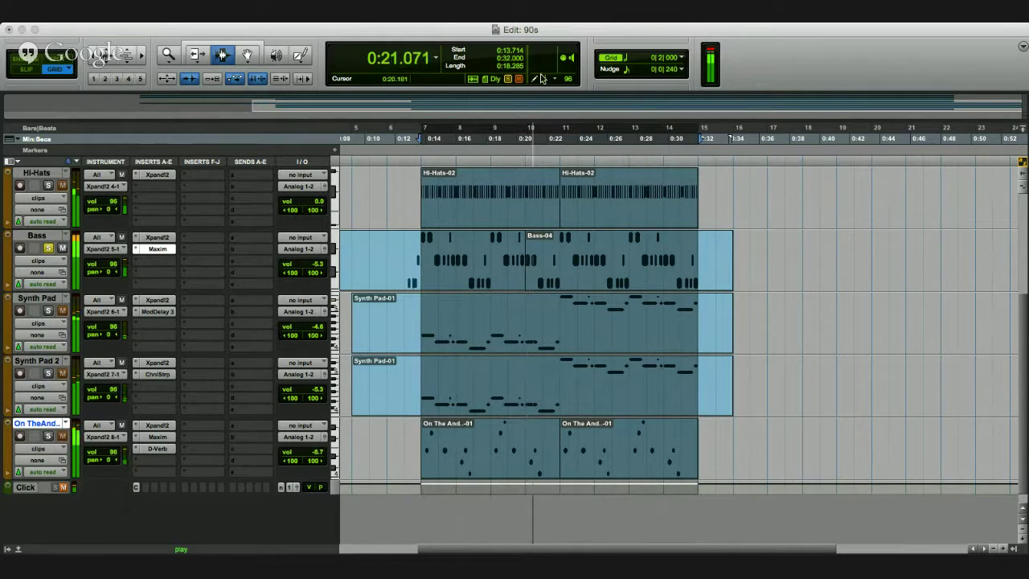
left_click_drag(319, 267, 318, 273)
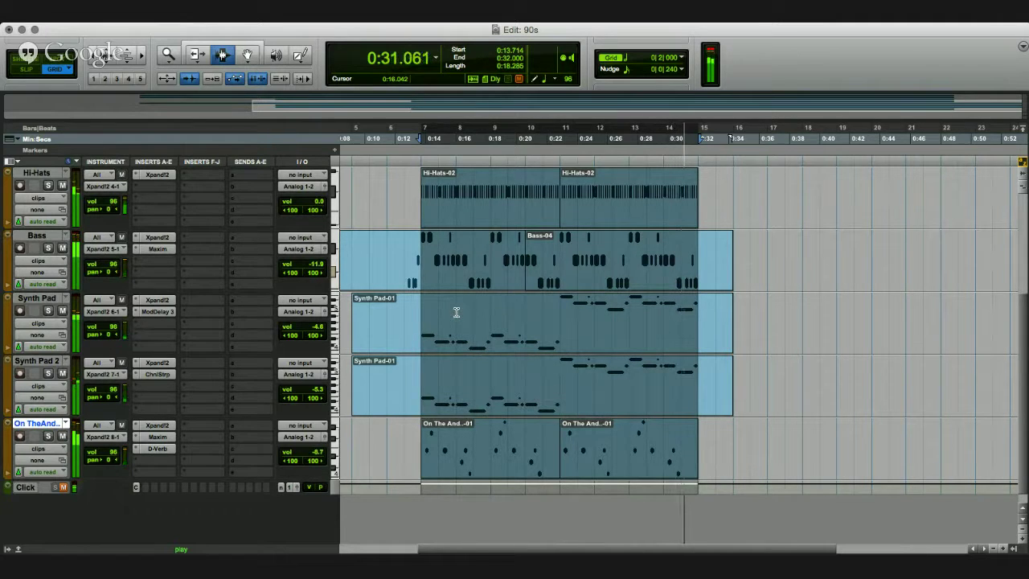
Insert D-Verb on the Snare track in solo, unsolo it, raise its volume to +4.2 dB, and open D-Verb for checking
scroll(344, 324, "up", 5)
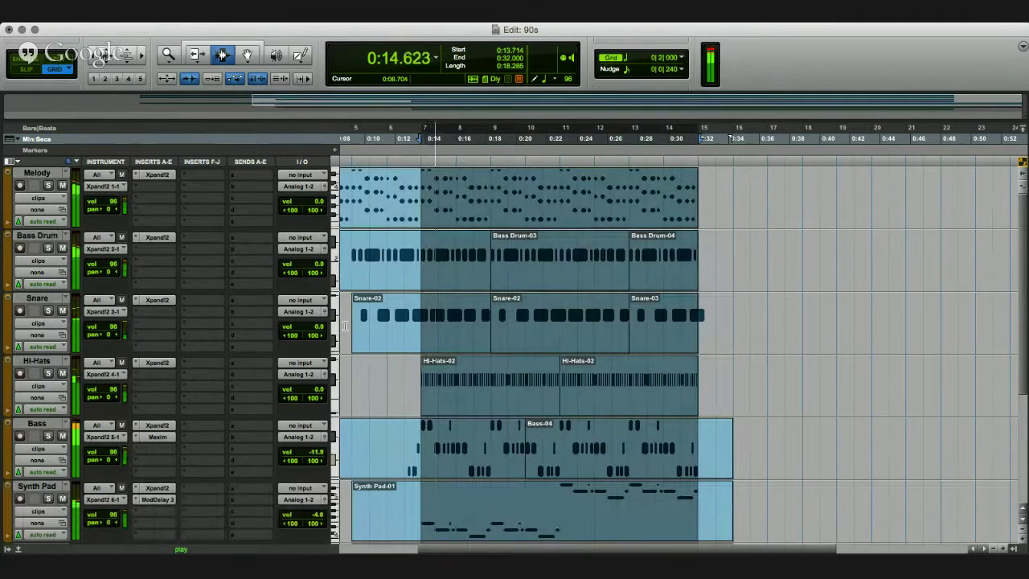
left_click(48, 310)
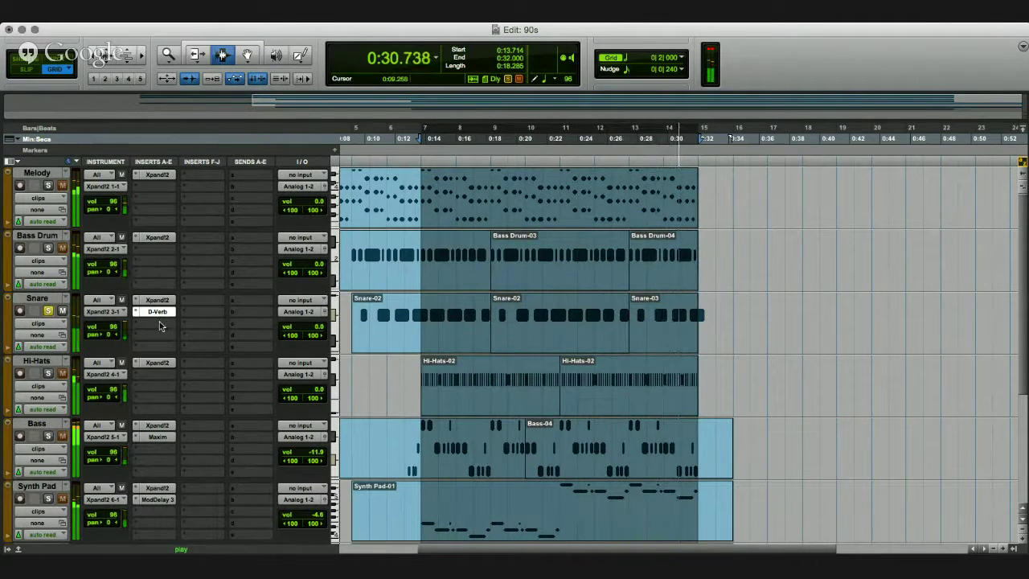
key("space")
left_click(49, 311)
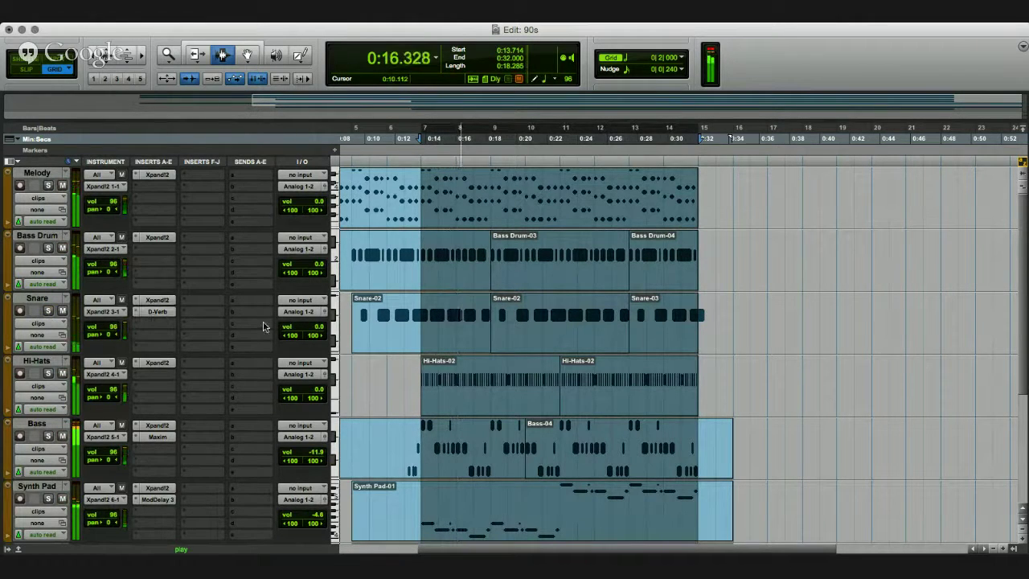
left_click_drag(324, 321, 322, 330)
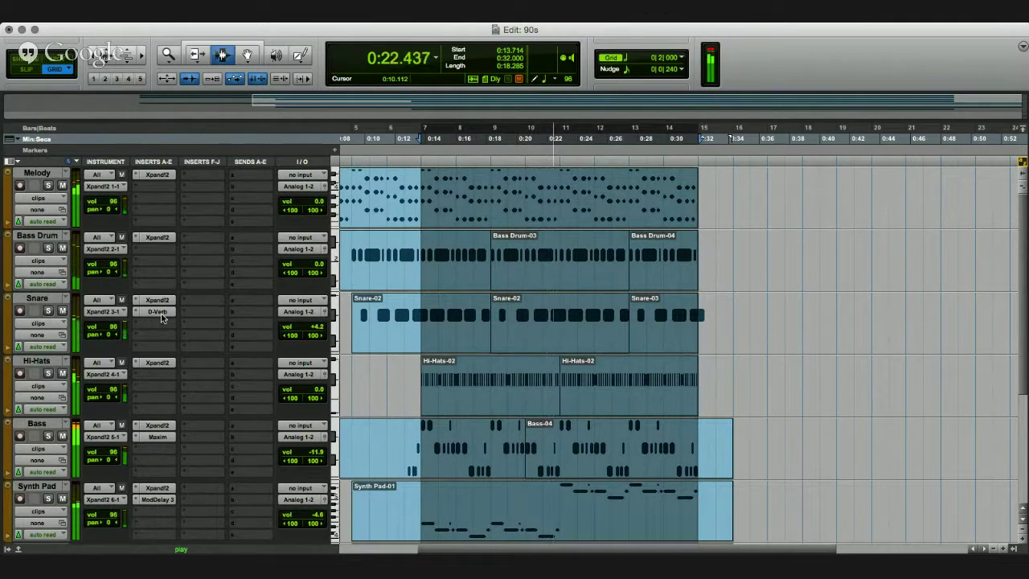
left_click(157, 312)
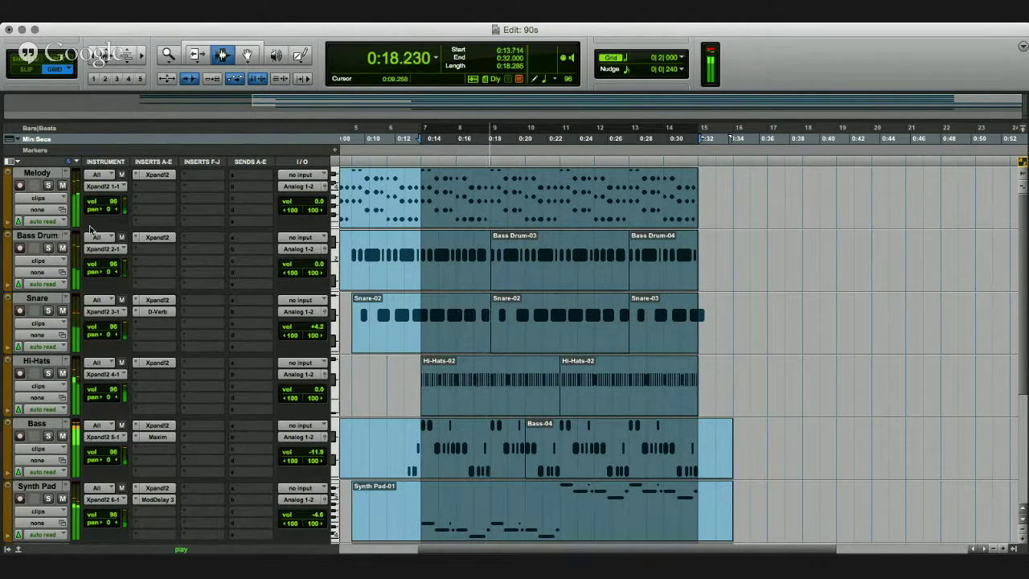
Solo the Melody track, insert Maxim and D-Verb, clear the solo, and raise its volume to +1.2 dB
left_click(49, 186)
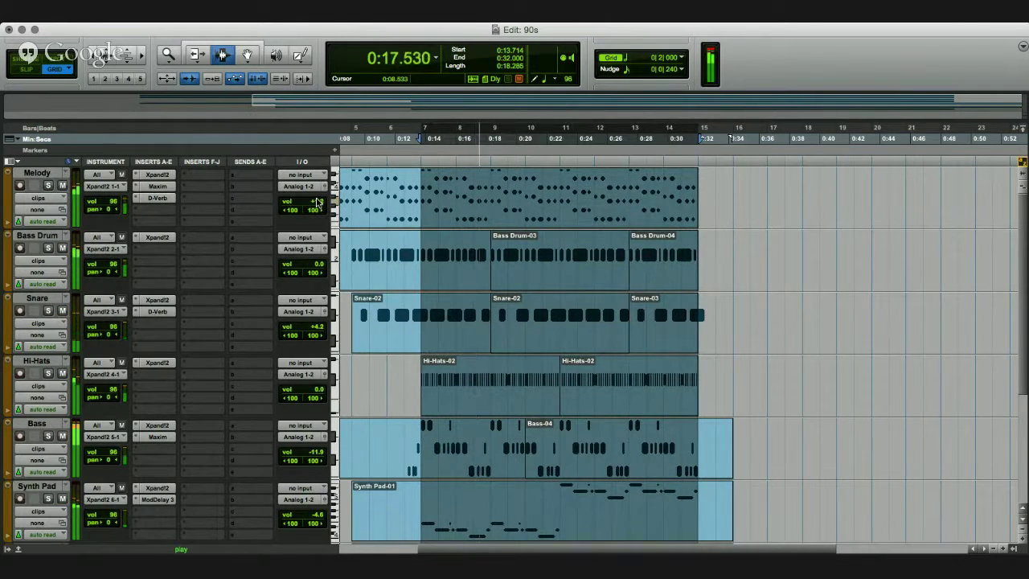
scroll(514, 193, "down", 5)
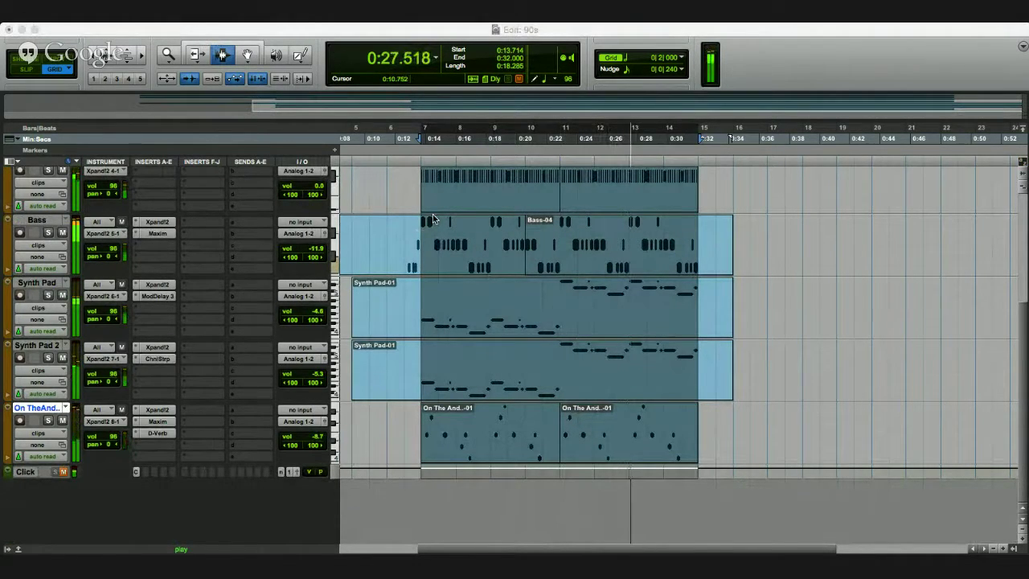
Stop playback, create a master fader track below On The And, and play the range from 0:13.714 through it
key("space")
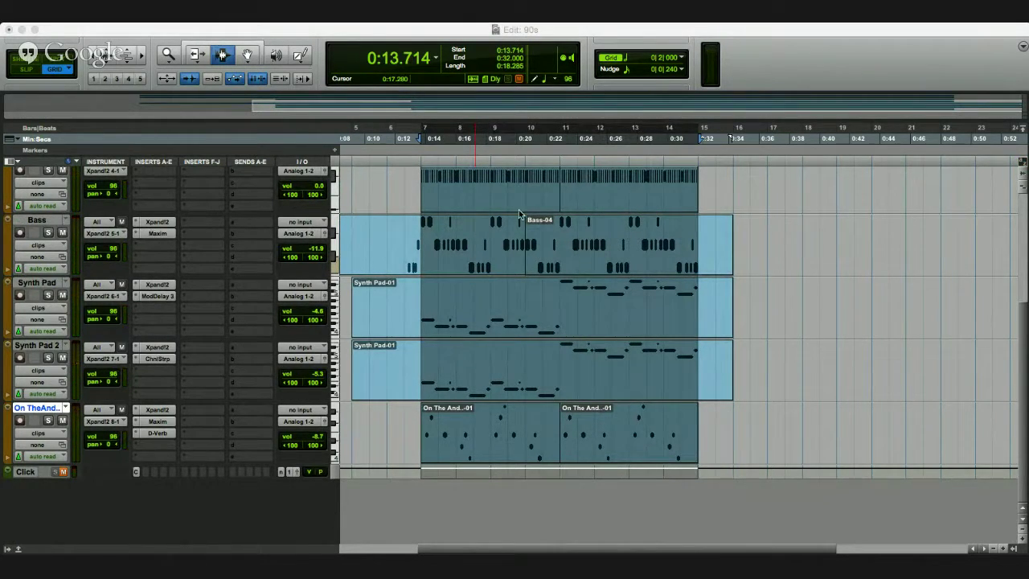
key("Return")
scroll(514, 290, "down", 2)
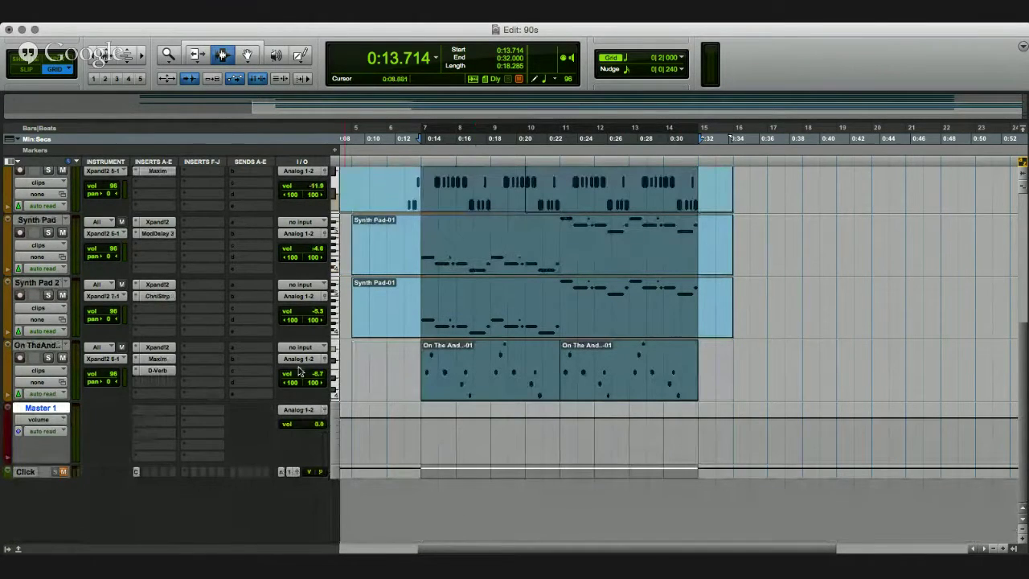
key("space")
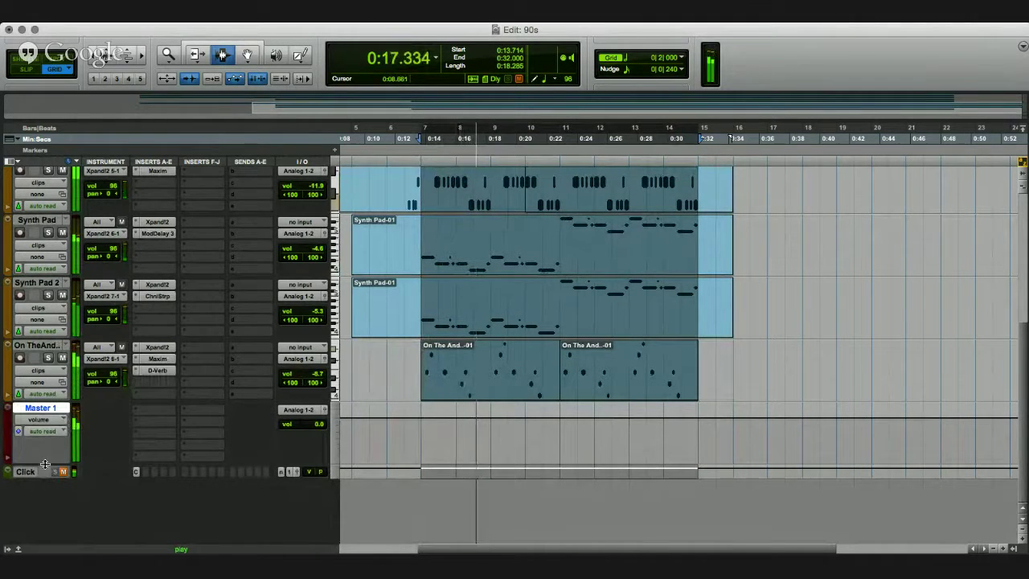
scroll(69, 442, "down", 2)
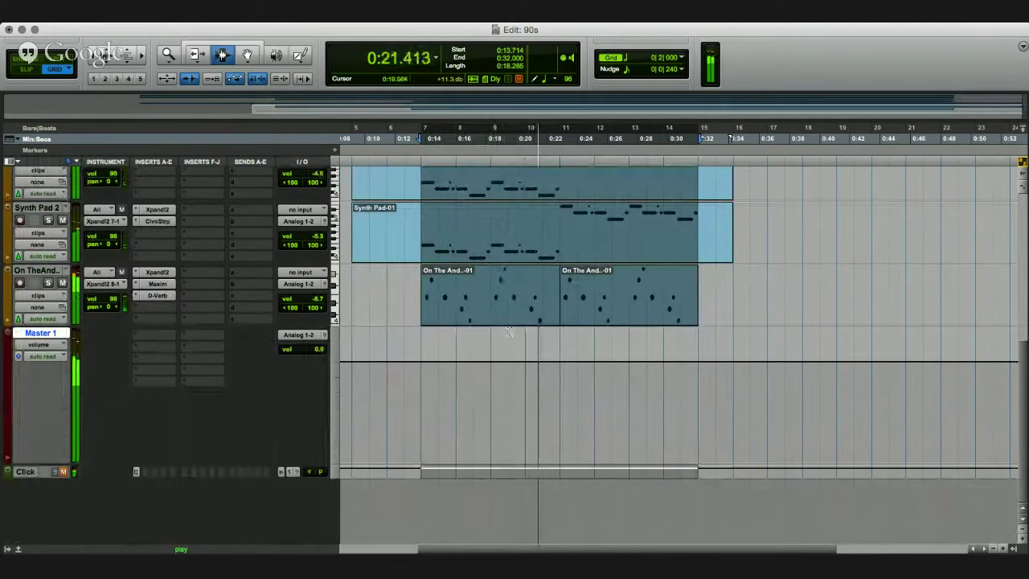
Set the Snare volume to +3.0 dB and play the full arrangement from 0:04.571
scroll(299, 338, "up", 5)
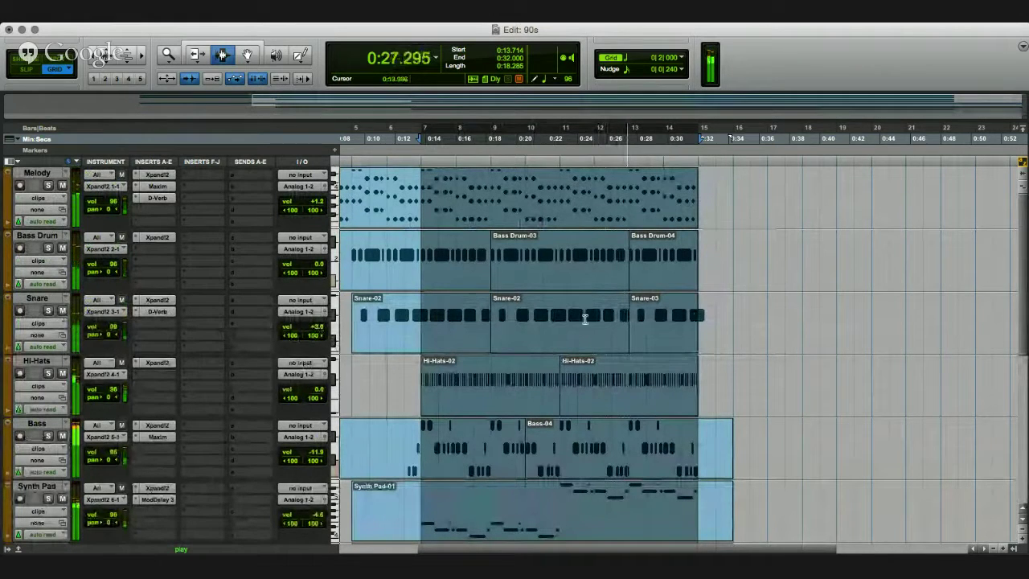
key("space")
left_click(613, 310)
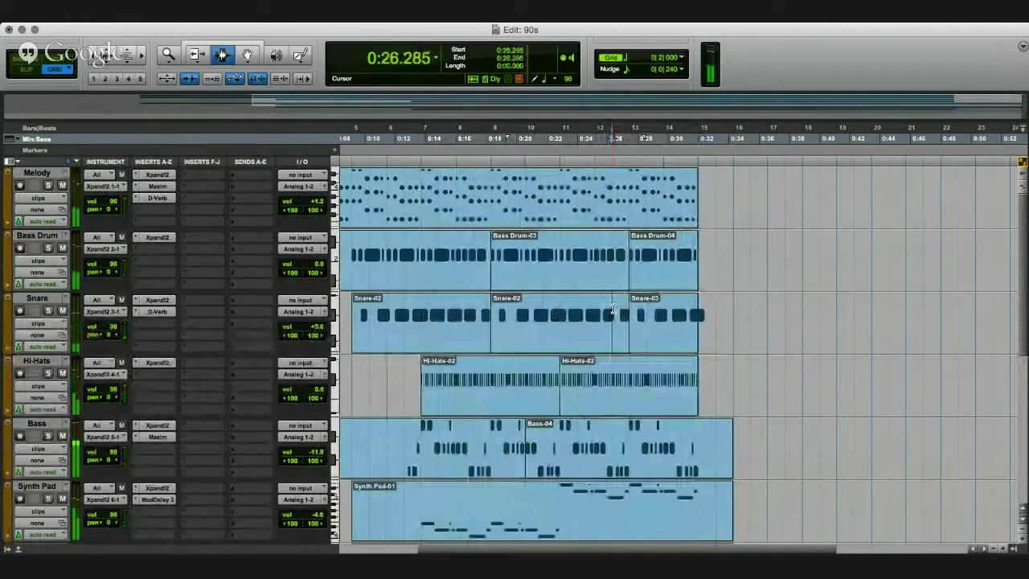
scroll(463, 294, "left", 5)
left_click(406, 234)
key("space")
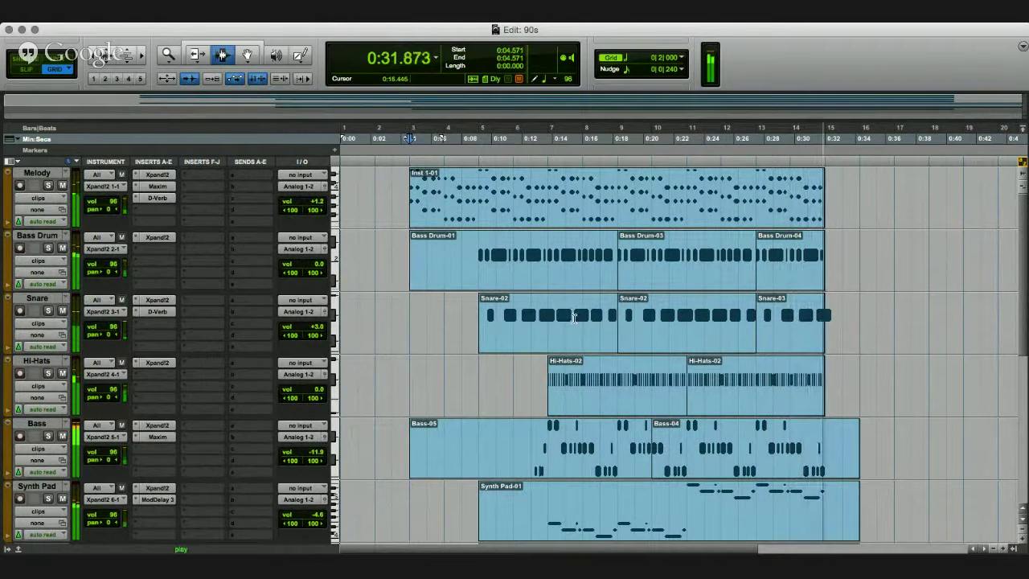
key("space")
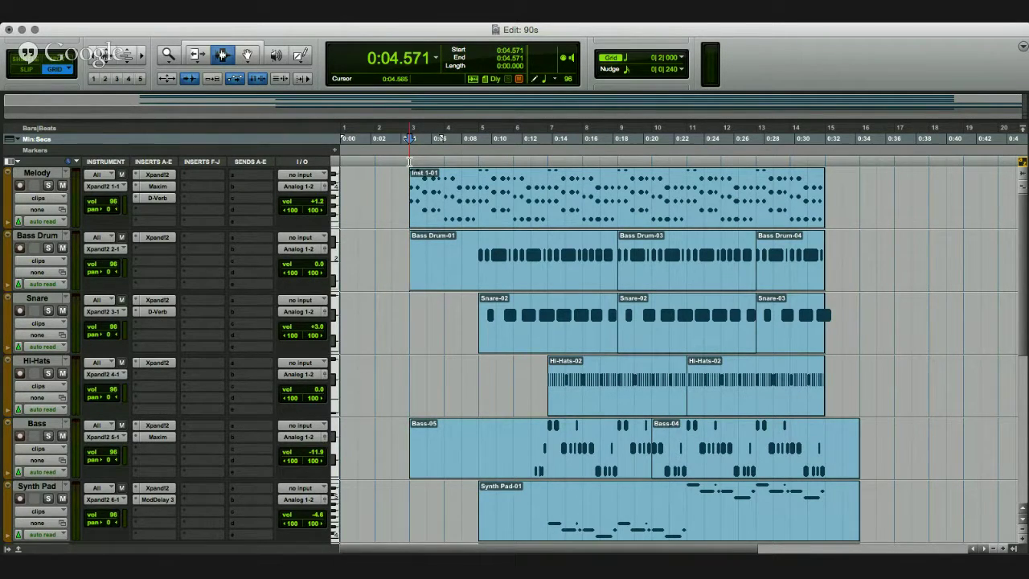
Replay the arrangement's opening twice from 0:04.571 to check the Melody entrance
key("space")
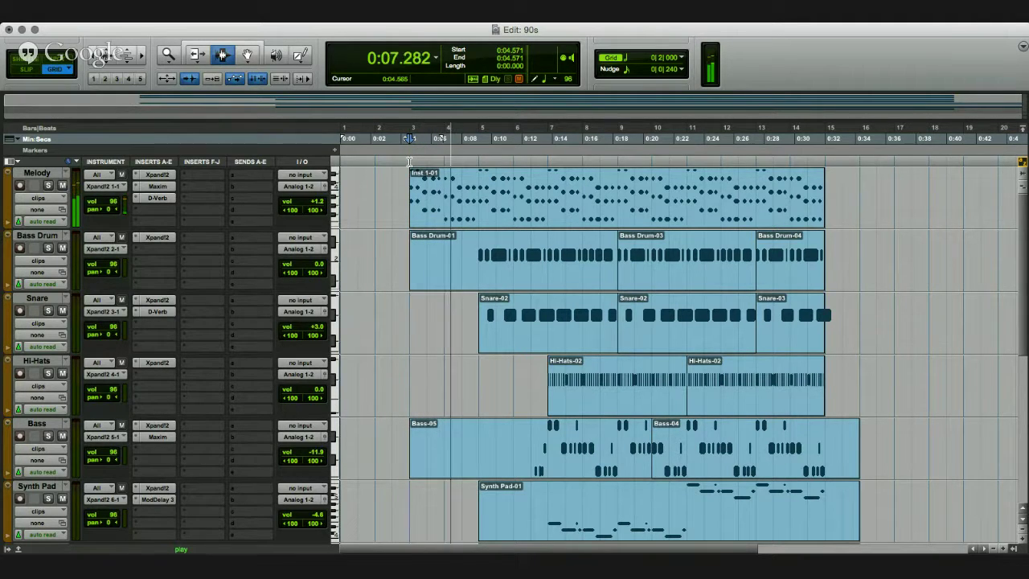
key("space")
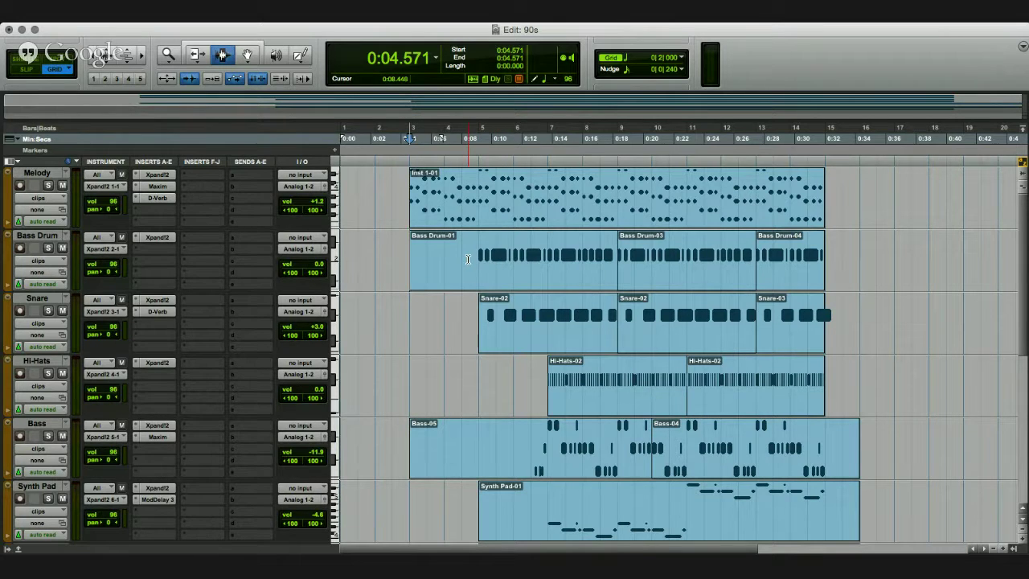
key("space")
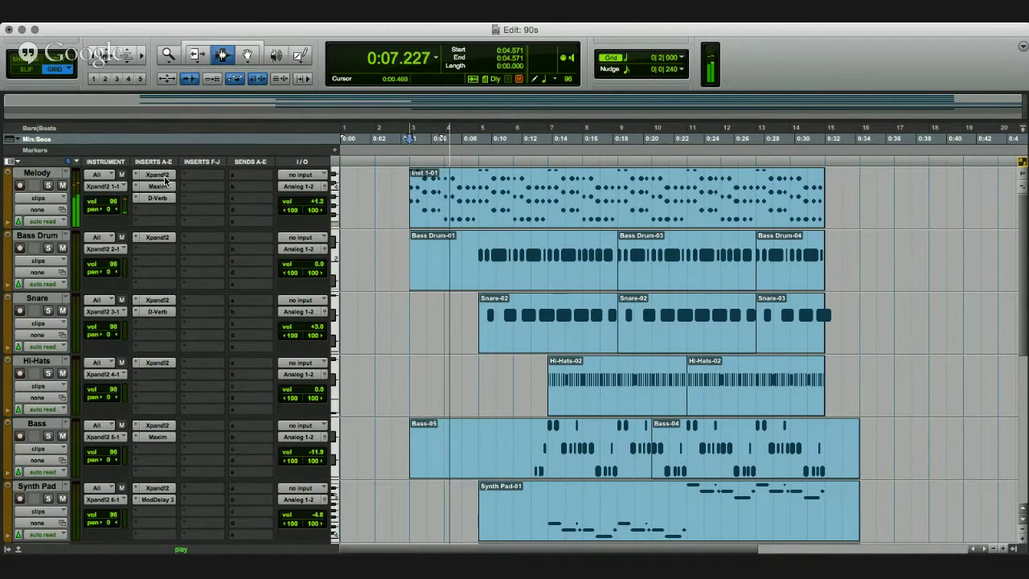
key("space")
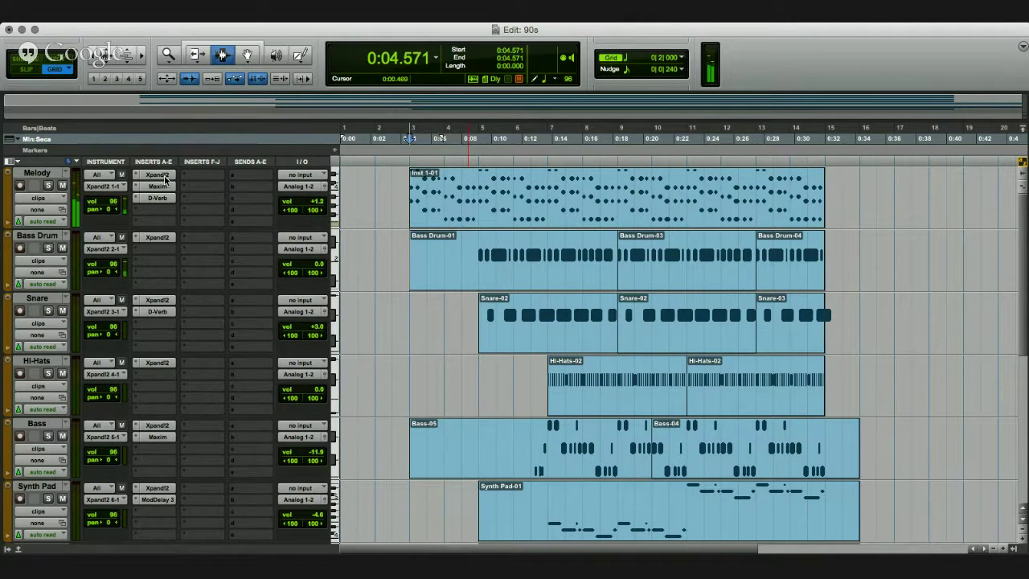
Open Xpand!2 on the Melody track and audition the opening from 0:04.571 with it in view
left_click(156, 175)
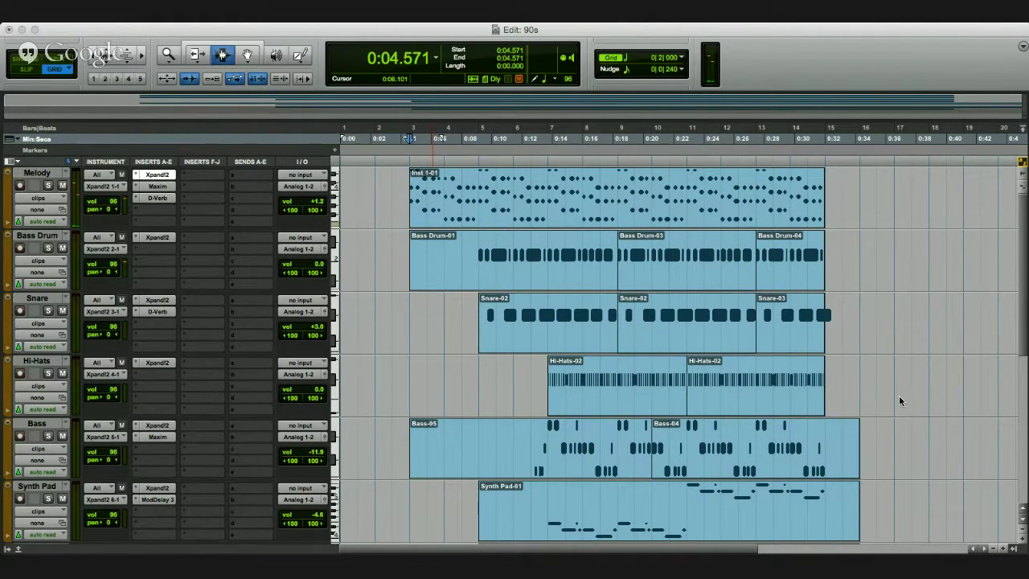
key("space")
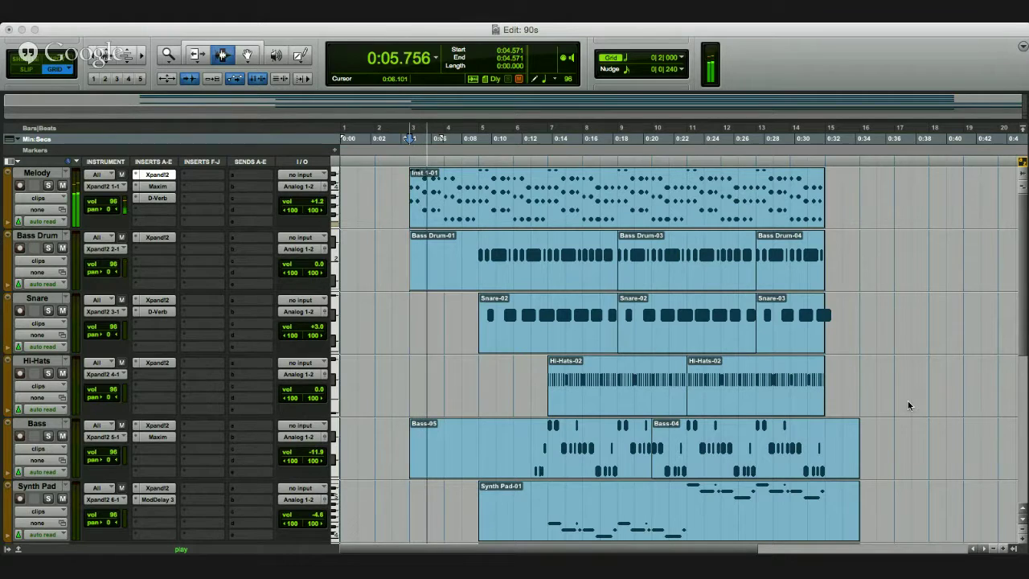
key("space")
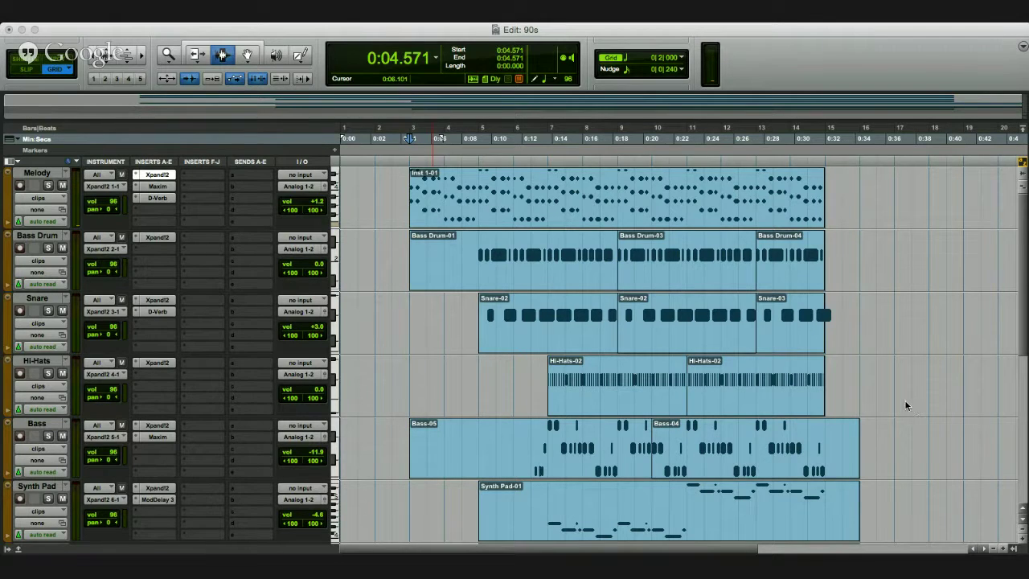
key("space")
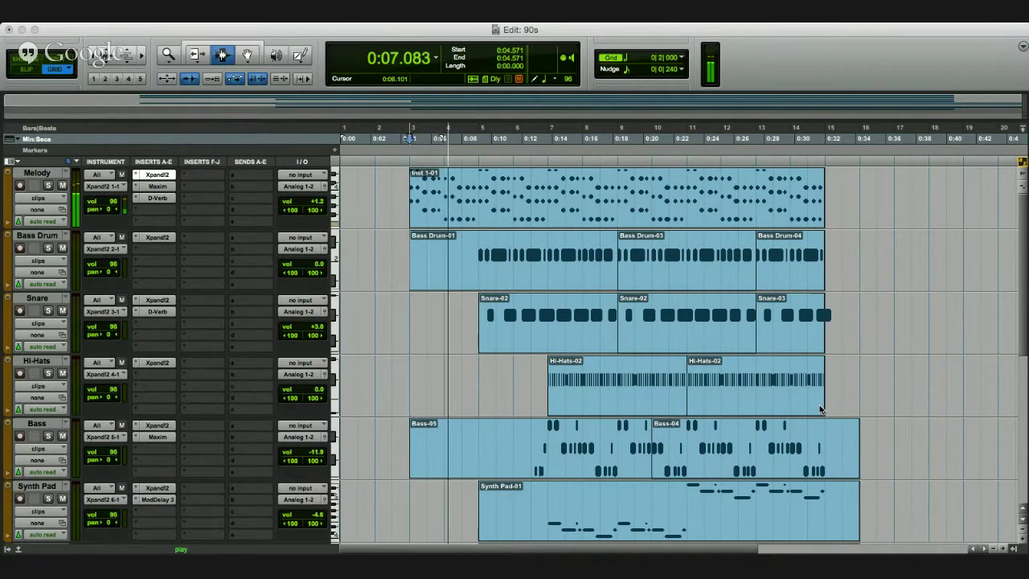
Replay the full arrangement from 0:04.571 to review the Hi-Hats entrance in the mix
key("space")
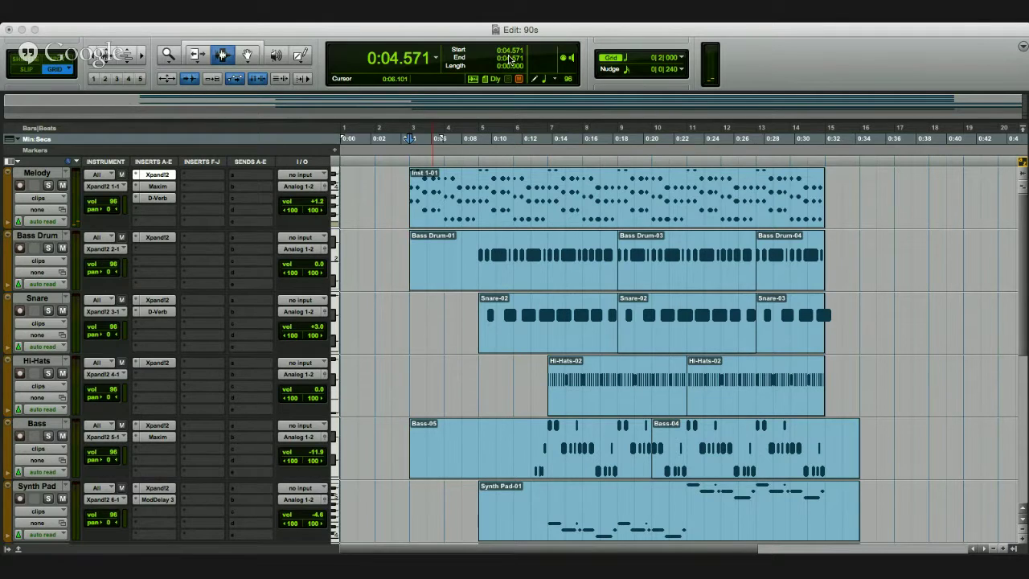
key("space")
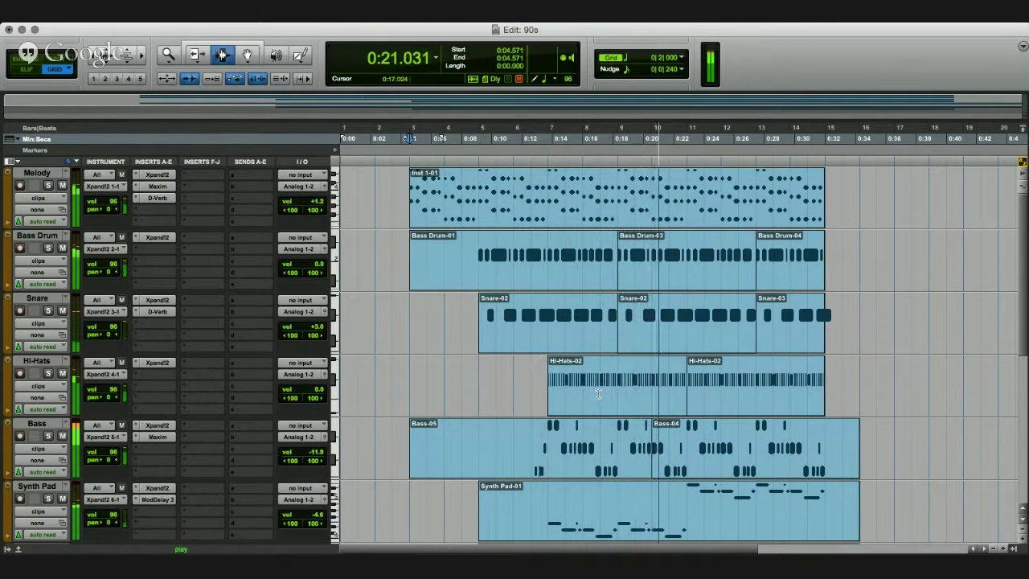
key("space")
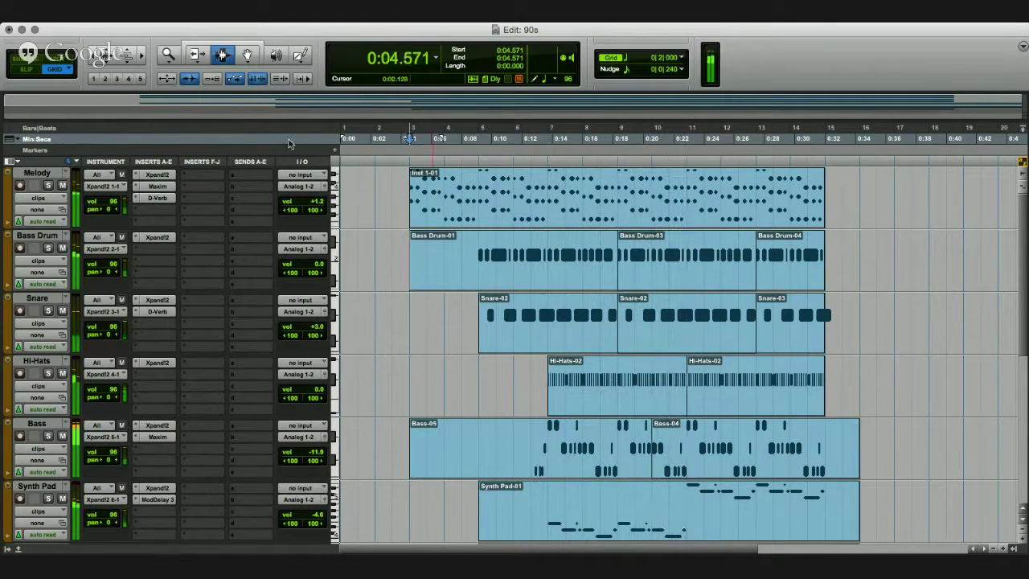
Thin out the notes in the first Hi-Hats clip up to 0:15.857 and play it from 0:13.517
left_click(246, 55)
left_click(593, 392)
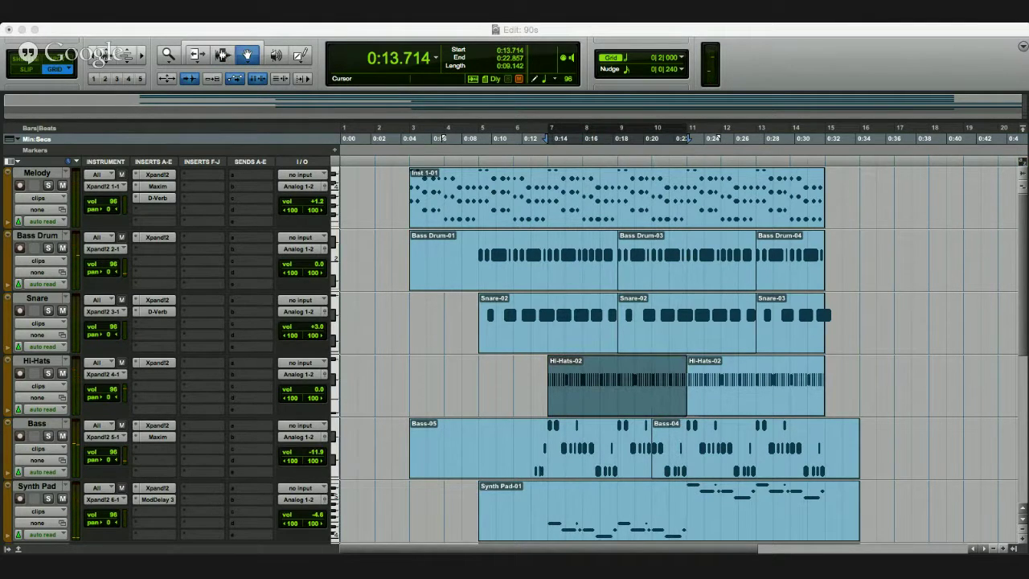
left_click(552, 138)
key("space")
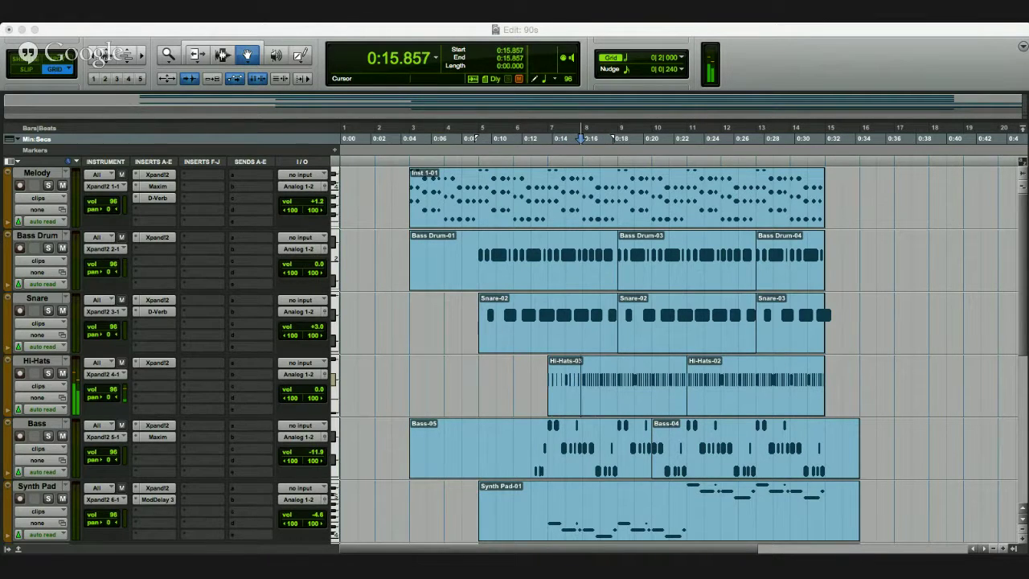
key("space")
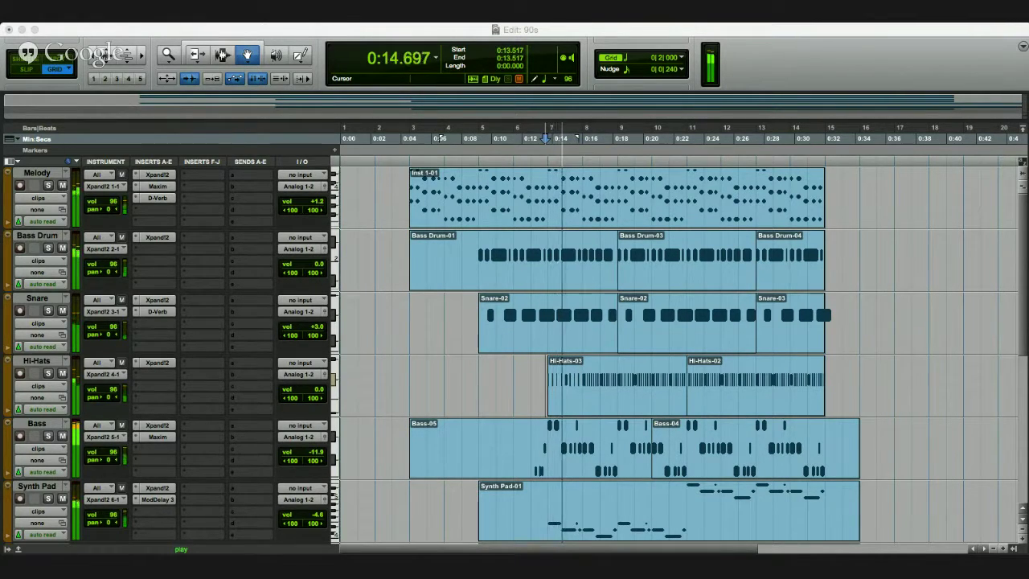
key("space")
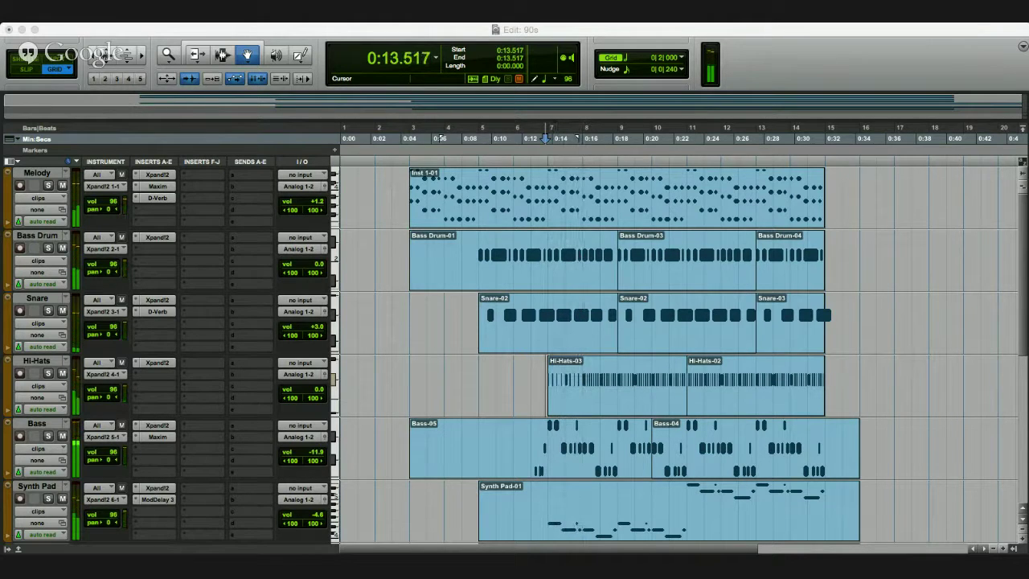
Continue thinning the first Hi-Hats clip's notes through 0:18.285, keeping the sparser pattern
left_click(589, 138)
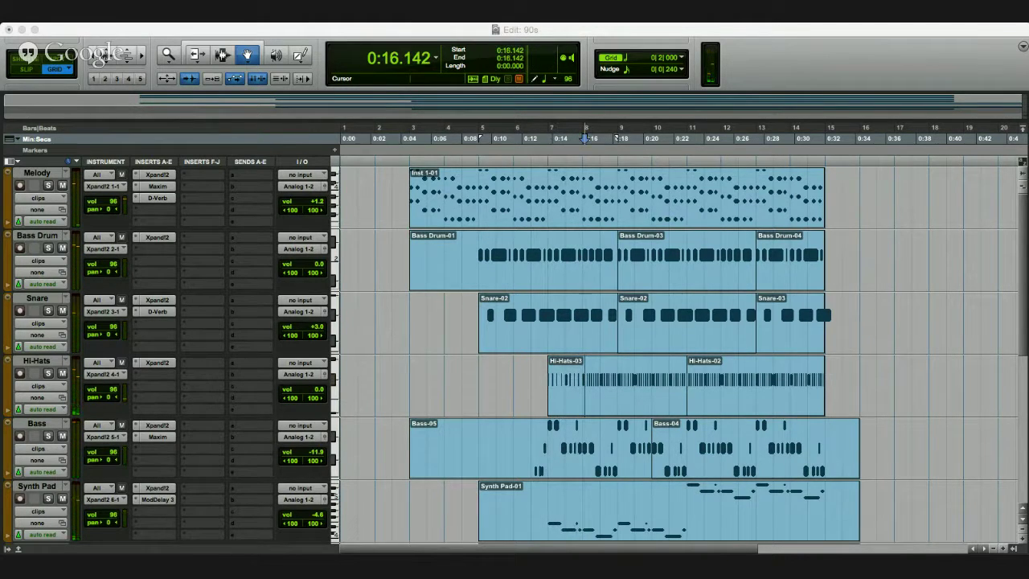
left_click_drag(592, 138, 593, 138)
left_click(593, 138)
left_click(597, 138)
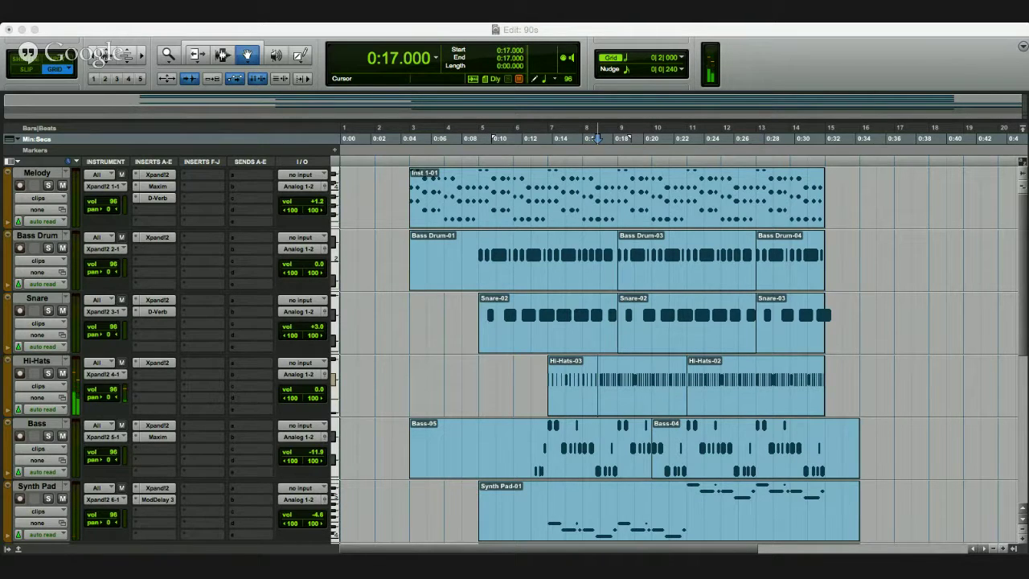
left_click_drag(598, 138, 602, 138)
left_click(606, 138)
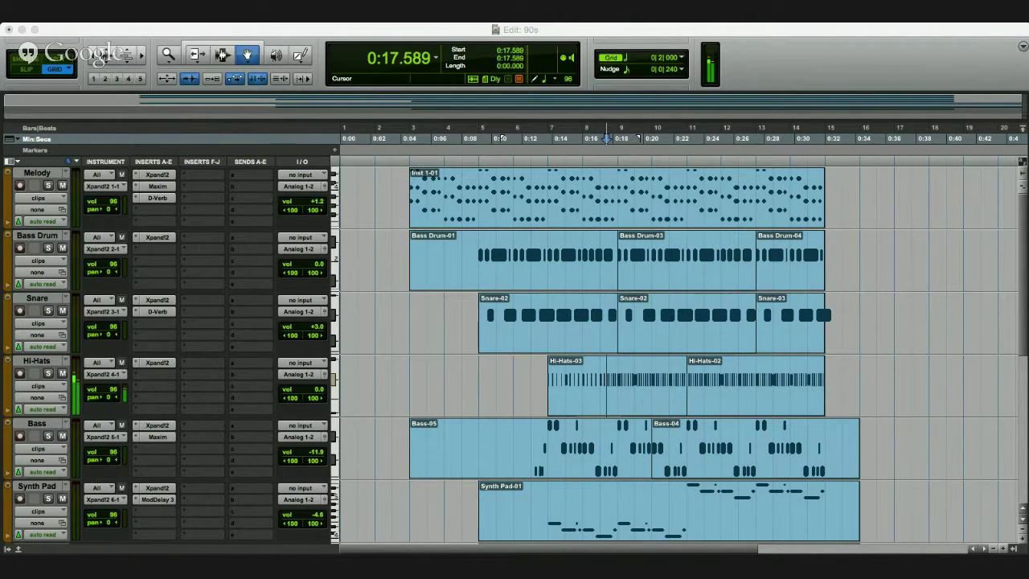
left_click(611, 139)
left_click_drag(612, 138, 545, 138)
key("space")
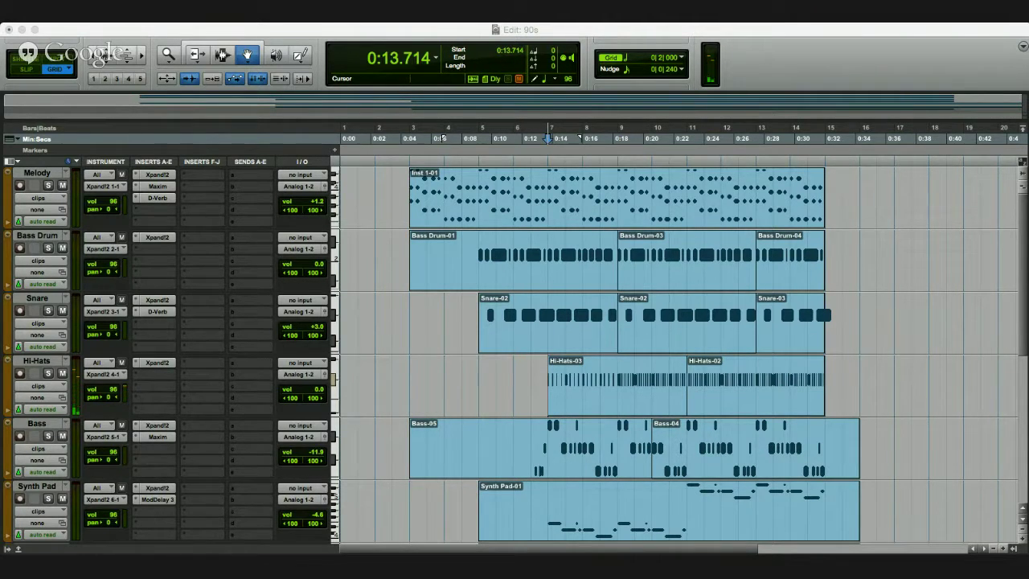
Extend the thinned hi-hat pattern from 0:18.285 to the end of the first Hi-Hats clip and play from 0:13.214
left_click_drag(620, 138, 648, 138)
key("super+z")
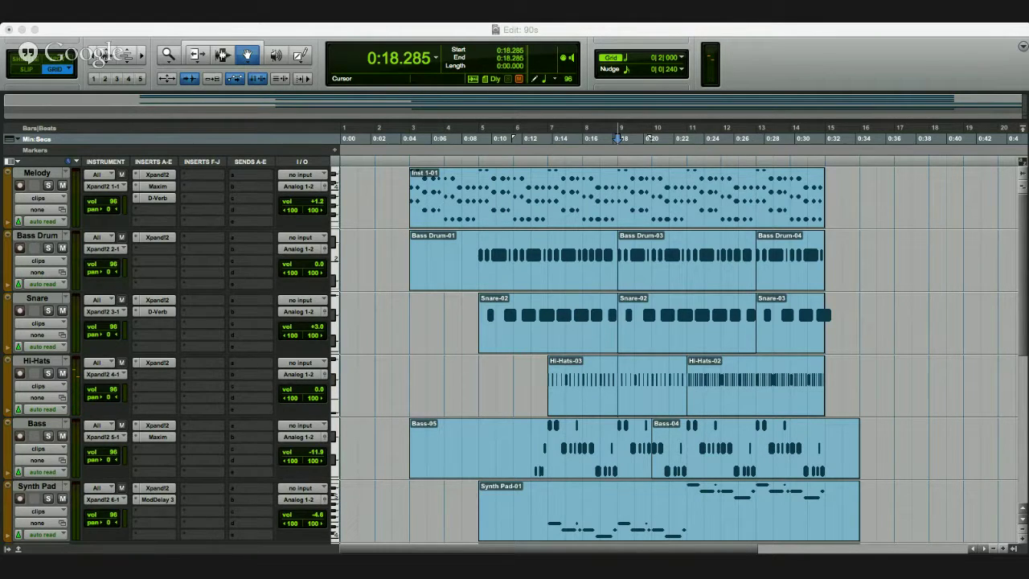
left_click(540, 138)
key("space")
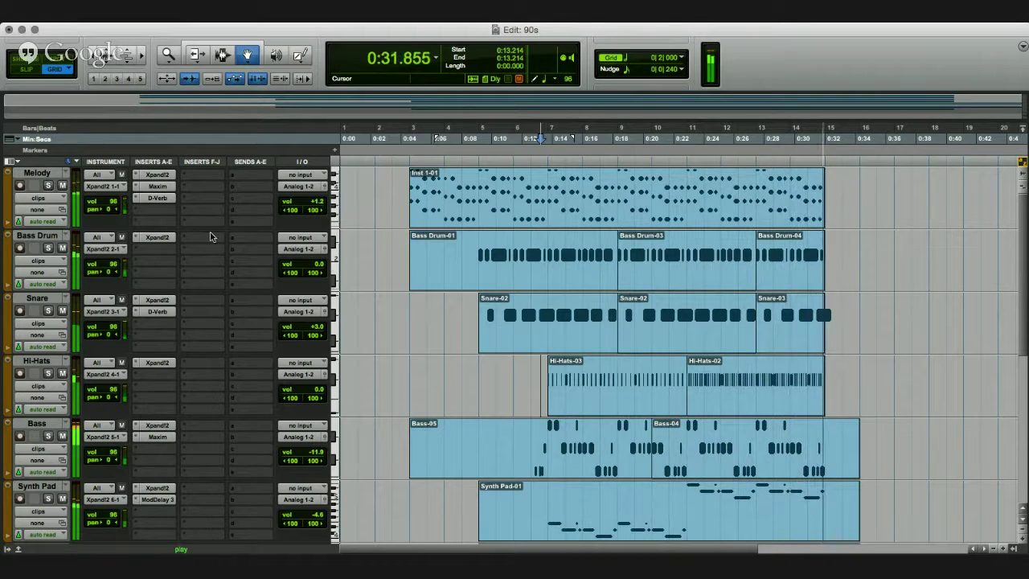
key("space")
Set the Synth Pad volume to -5.9 dB and play the mix from 0:13.214
scroll(482, 362, "down", 5)
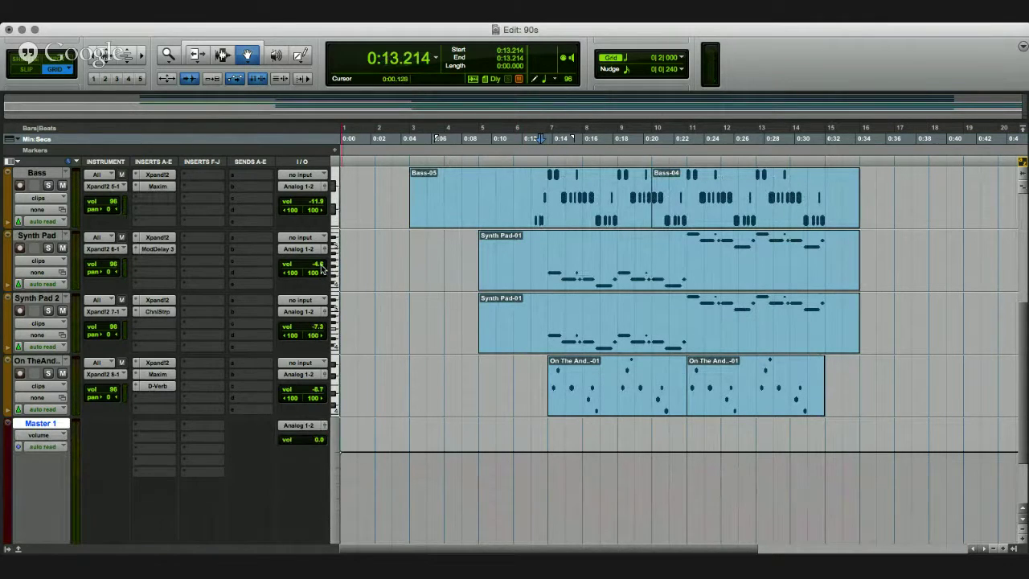
key("space")
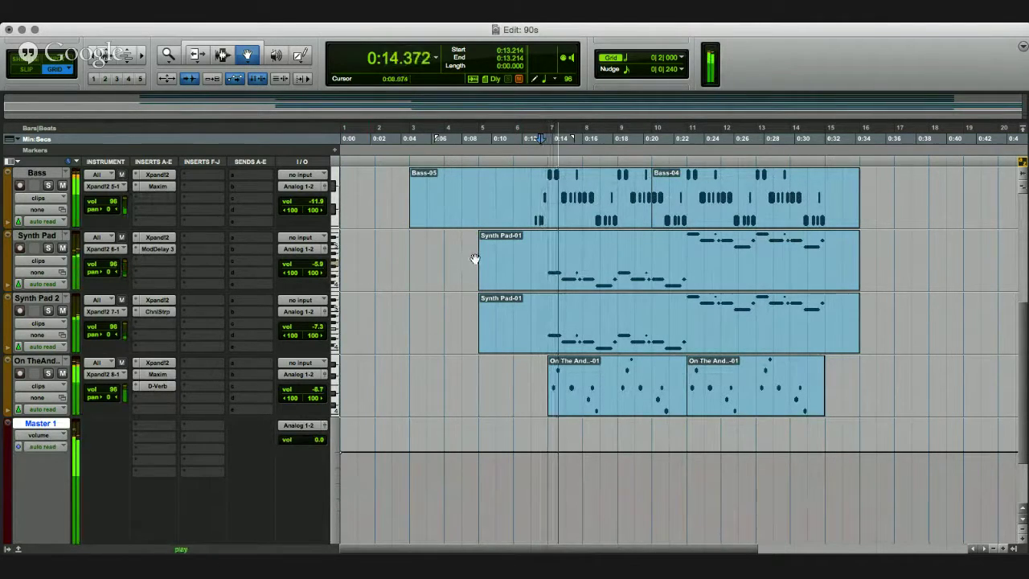
scroll(531, 344, "up", 2)
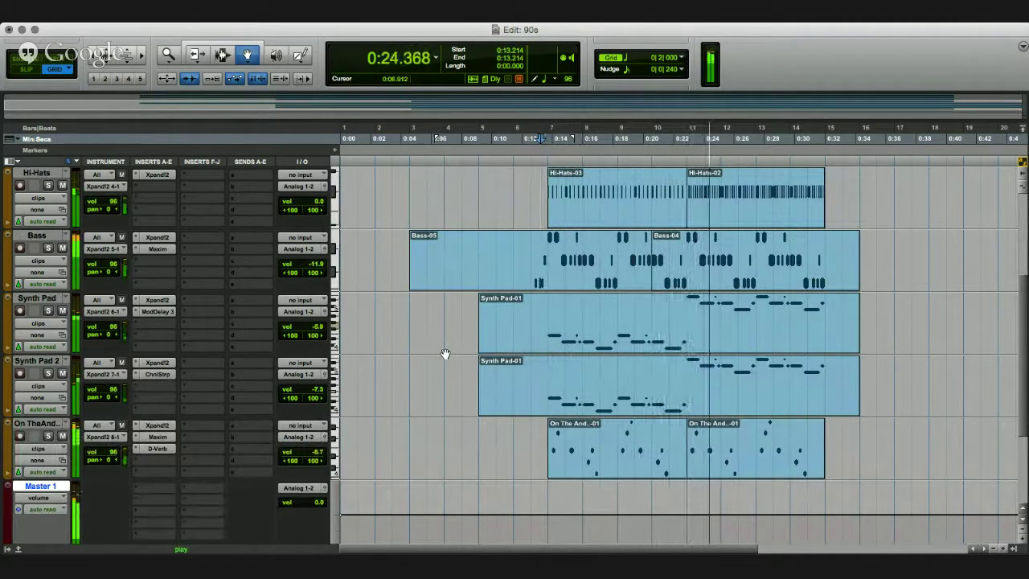
key("space")
Solo both synth pads, set Synth Pad to -7.8 dB and Synth Pad 2 to -6.0 dB, and replay the full mix from 0:12.571
left_click(48, 311)
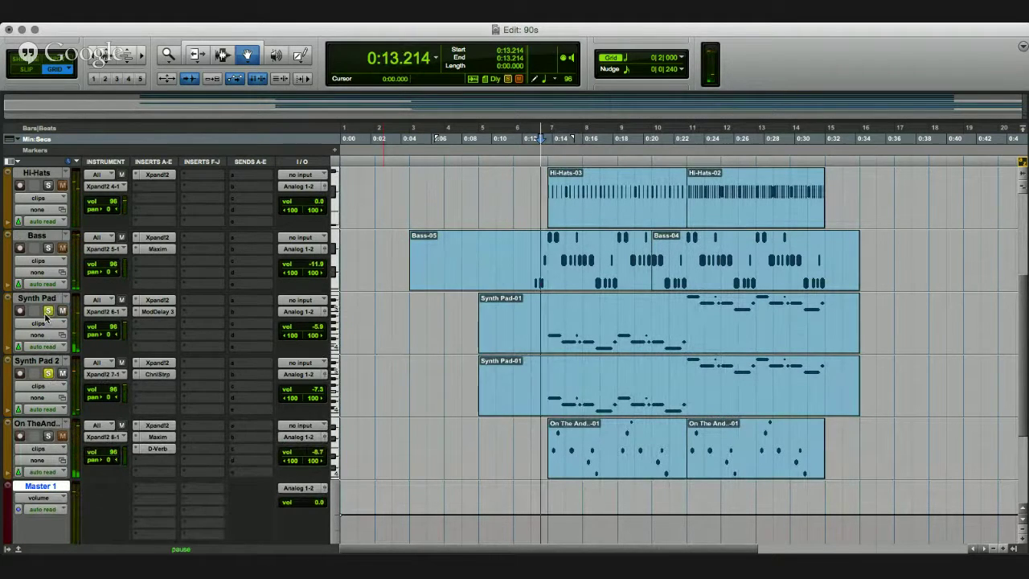
key("space")
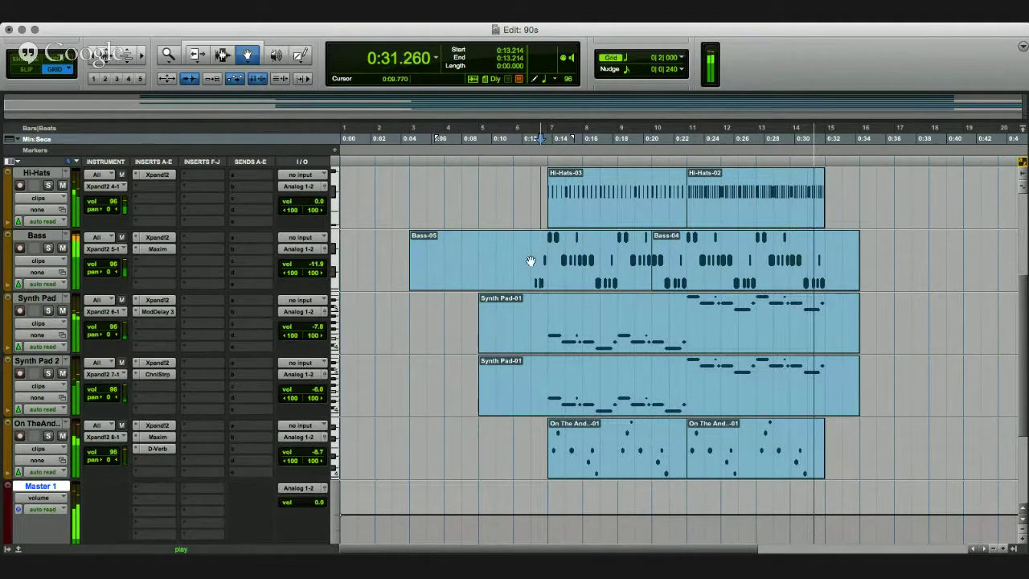
key("space")
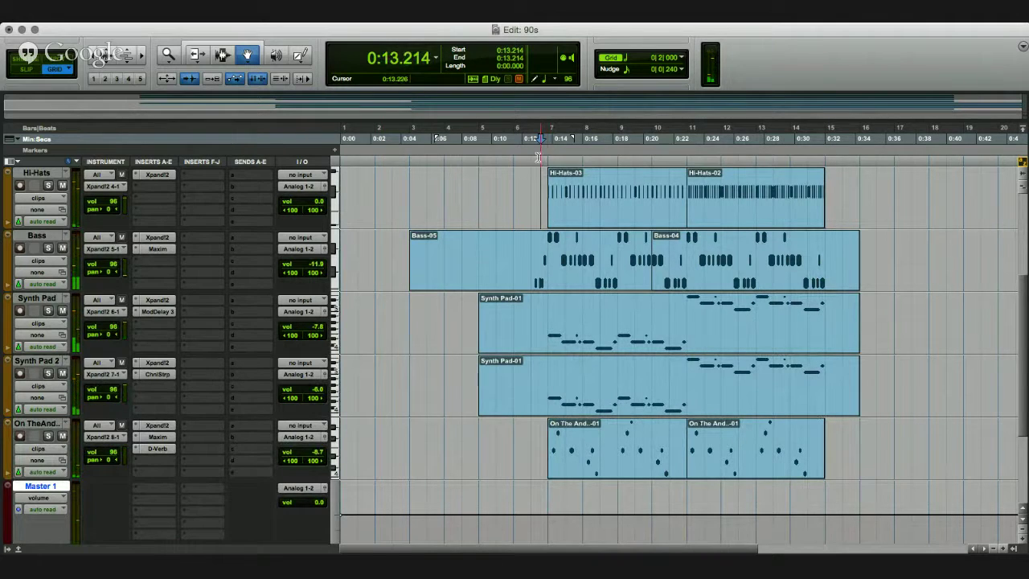
left_click(532, 153)
key("space")
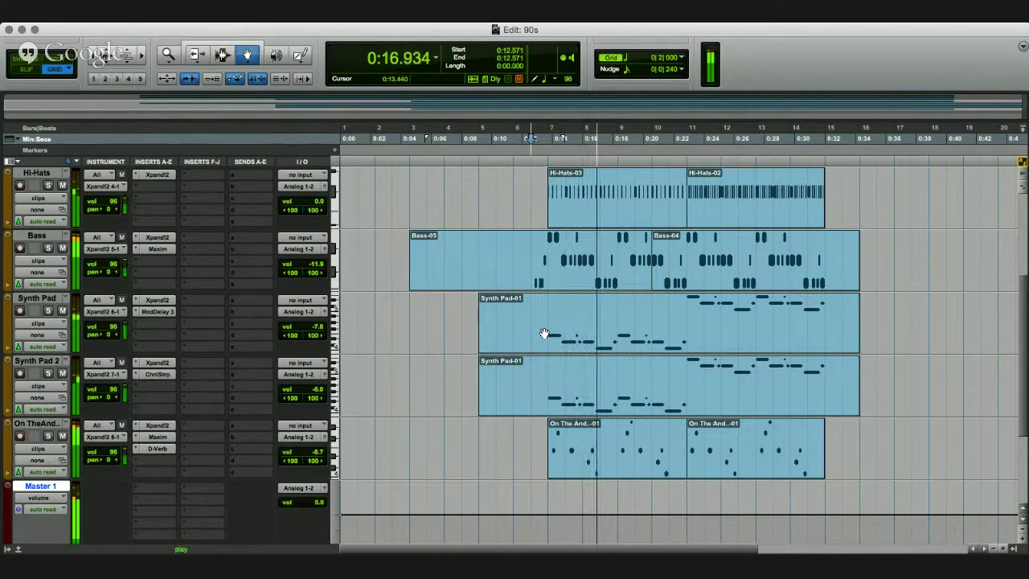
key("space")
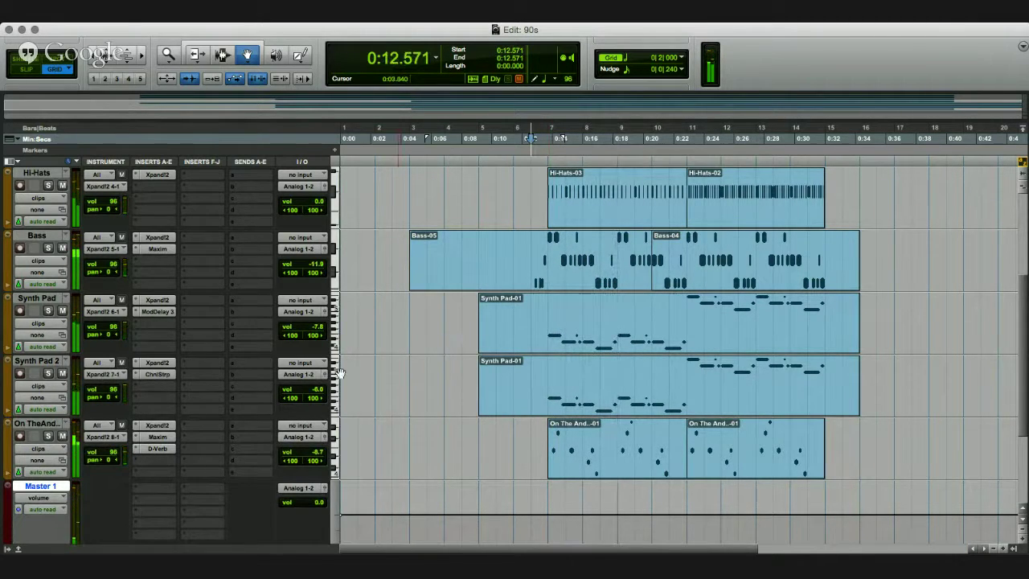
Add a new instrument track directly below On The And
scroll(386, 387, "up", 3)
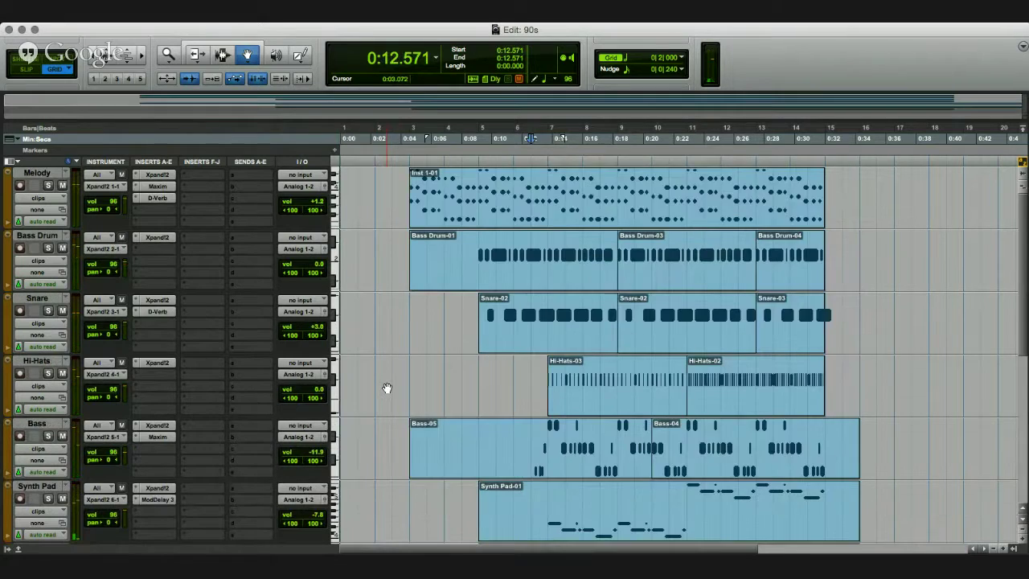
scroll(389, 388, "down", 5)
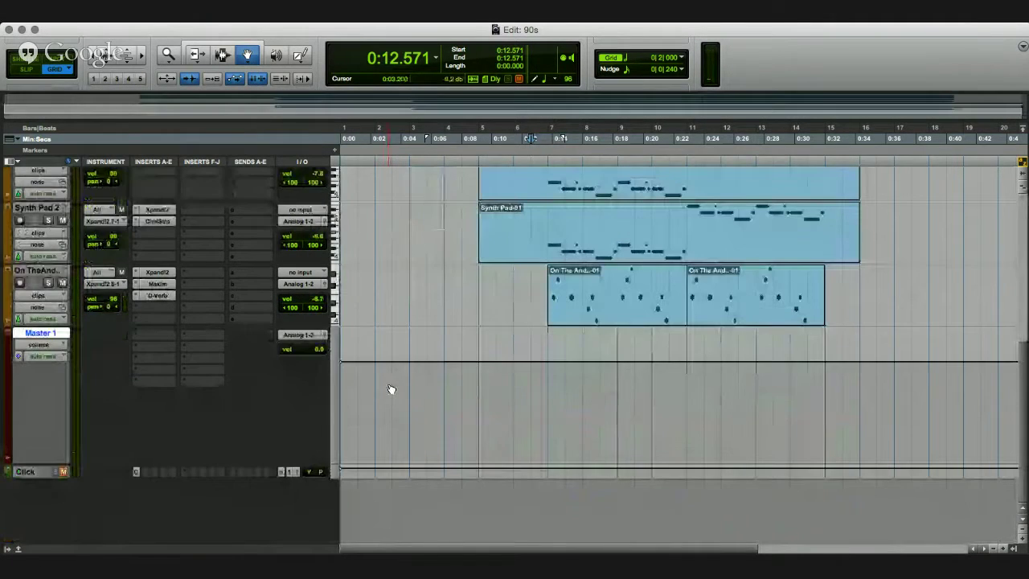
left_click(42, 270)
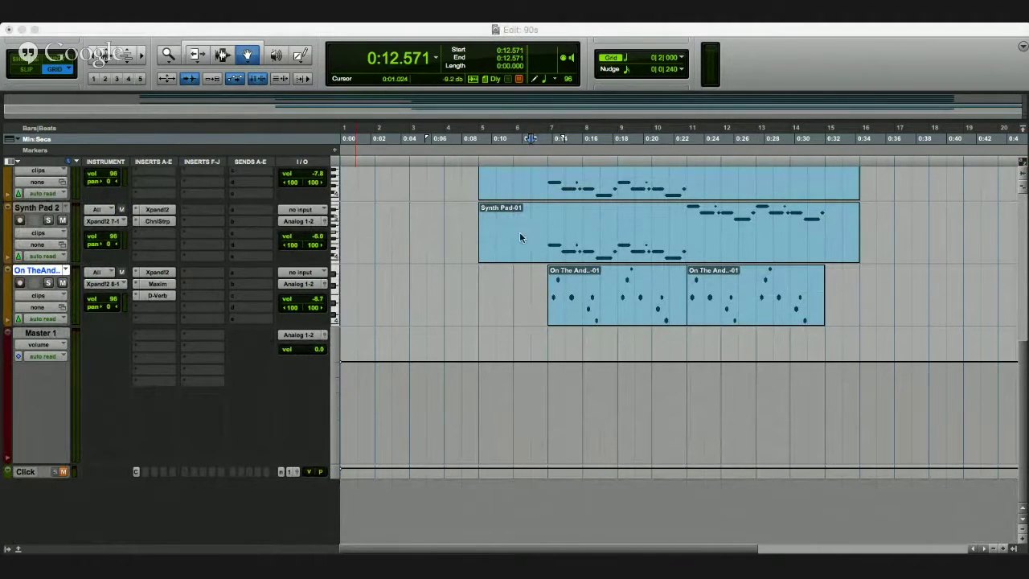
key("Return")
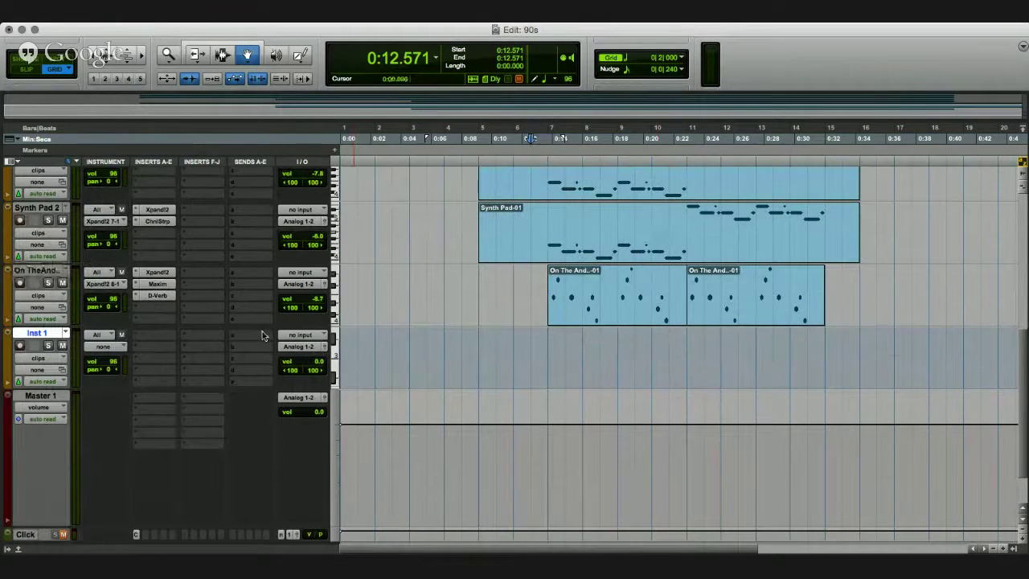
Name the new instrument track Arp and insert Xpand!2 on it
double_click(45, 337)
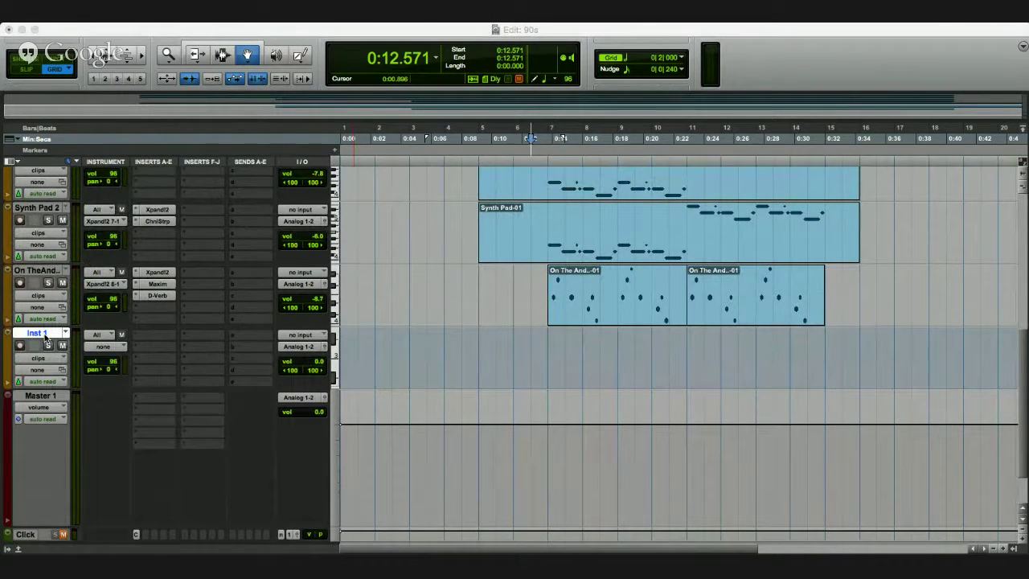
type("Arp")
key("Return")
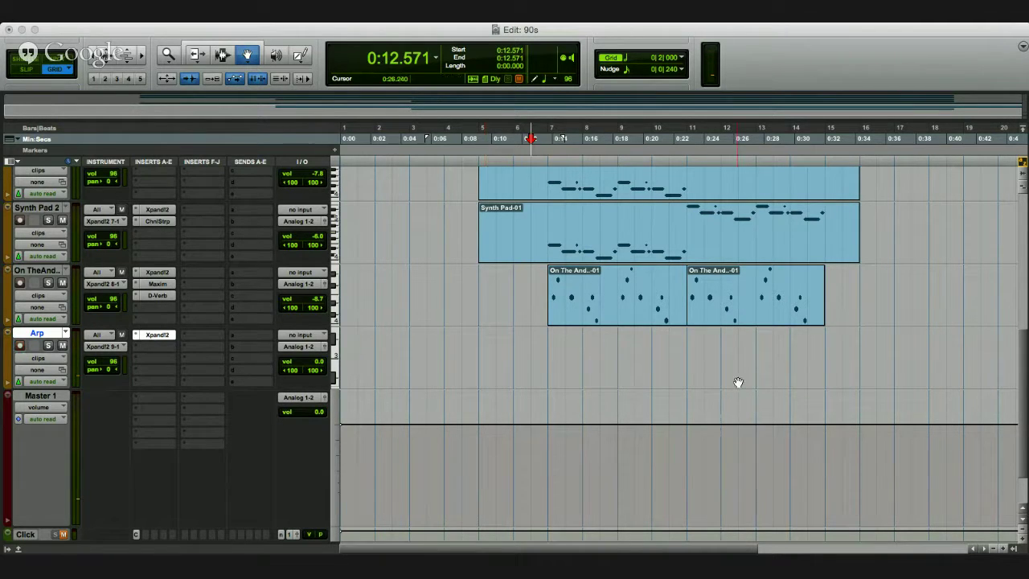
Select the range from 0:13.714 to 0:22.857, play it, and record-enable the Arp track
left_click_drag(548, 157, 687, 157)
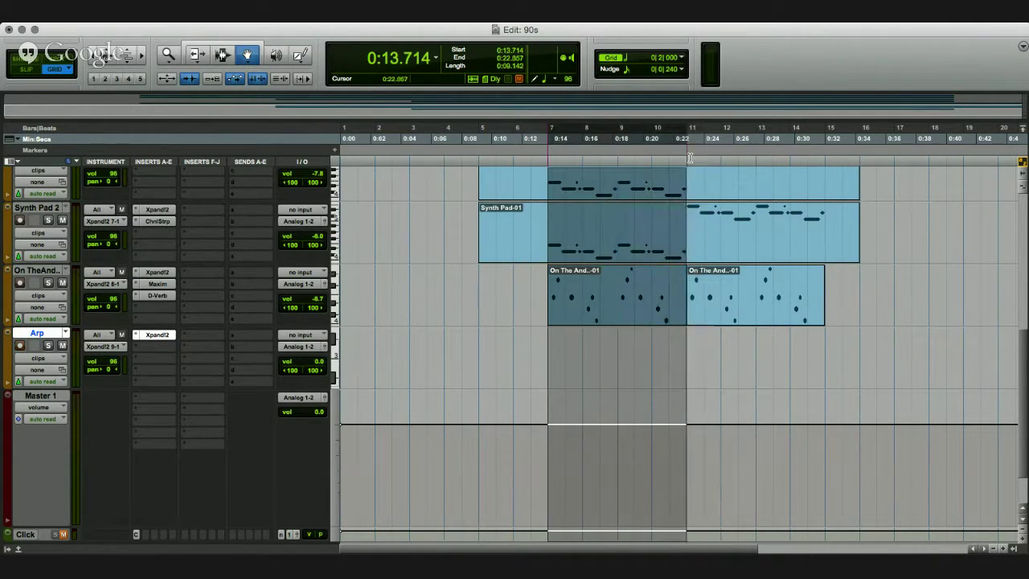
key("space")
scroll(689, 159, "right", 5)
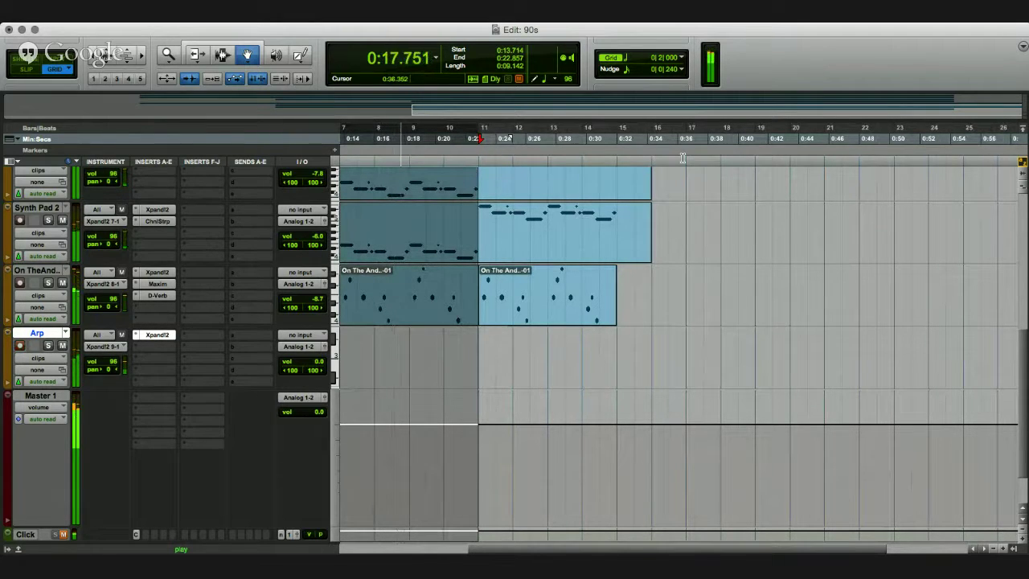
key("space")
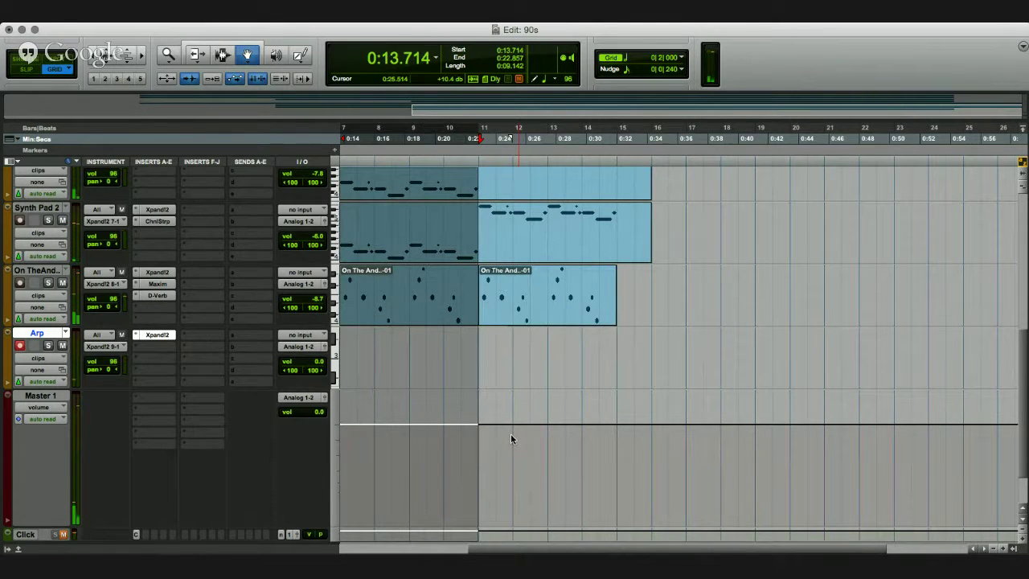
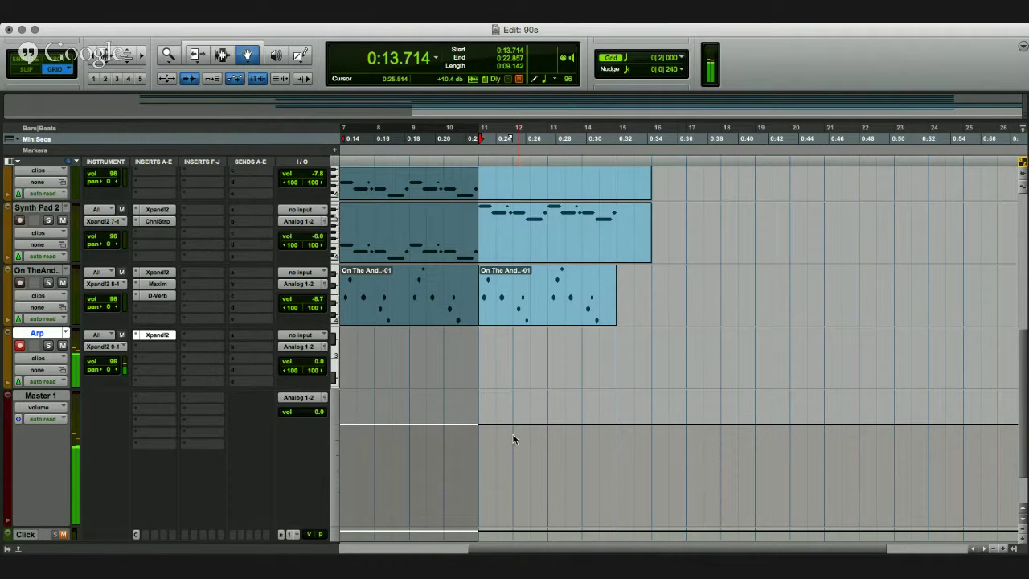
Play the selected range again with the Arp track record-enabled to try out an arpeggio part against the beat
key("space")
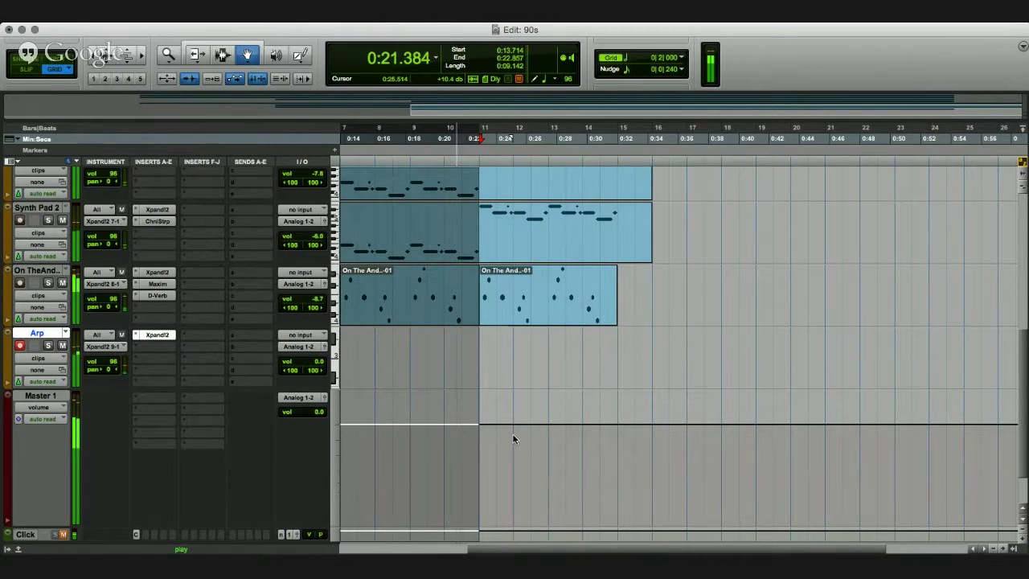
key("space")
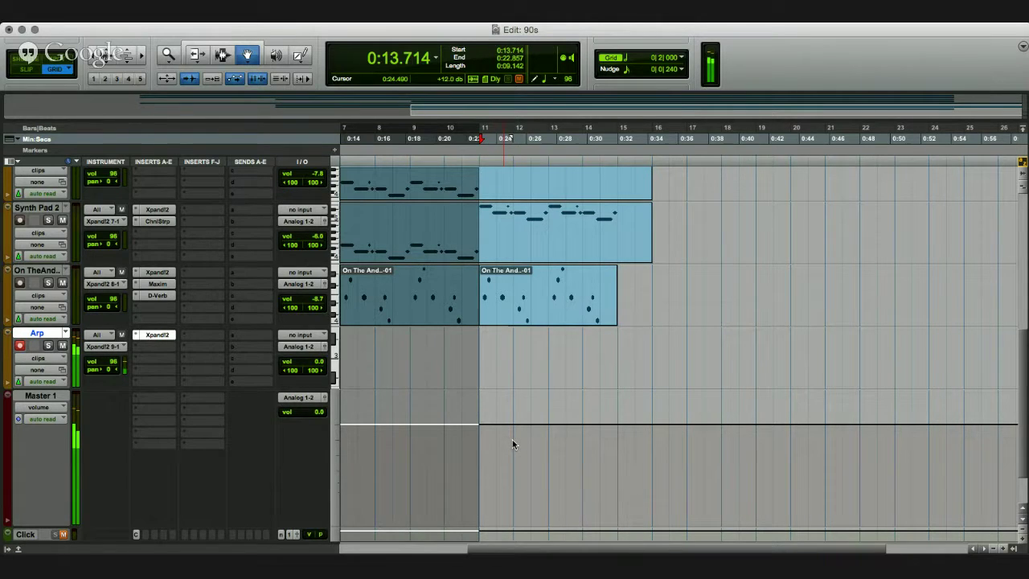
key("space")
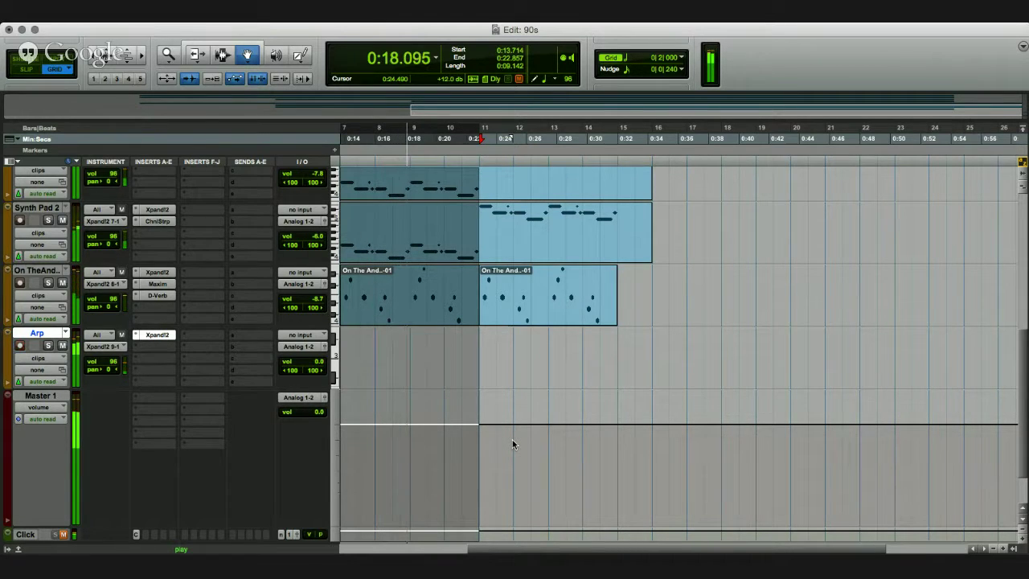
key("shift+r")
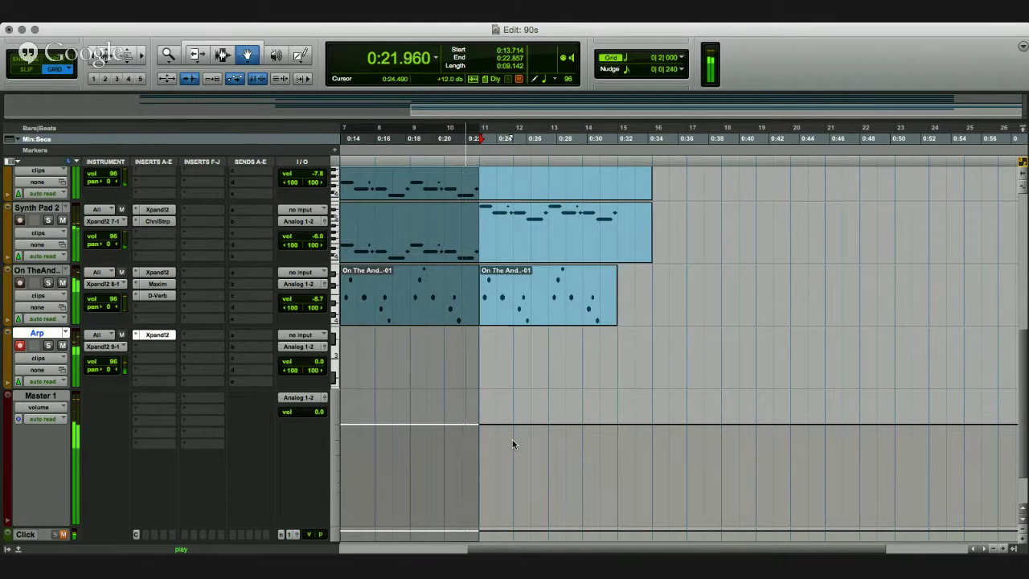
Solo the Synth Pad track briefly and play the selected range to hear its chords as a reference for the Arp part
key("shift+r")
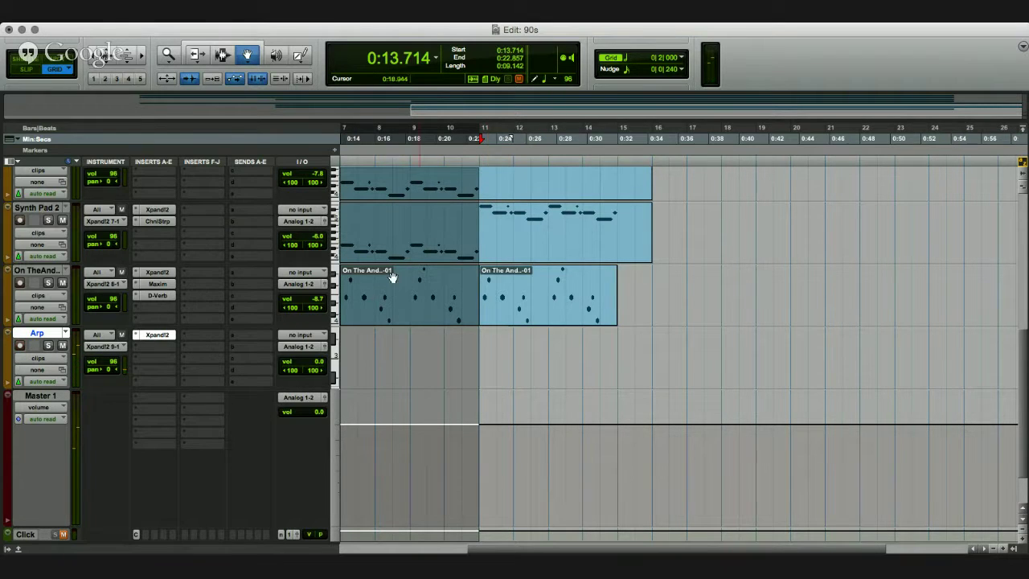
left_click(164, 534)
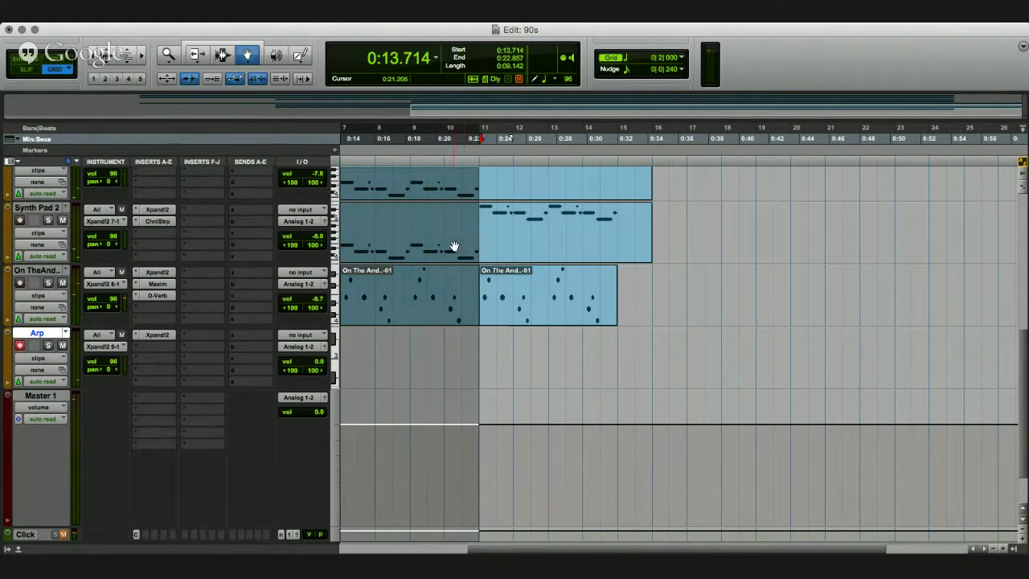
scroll(454, 246, "up", 8)
scroll(453, 246, "left", 5)
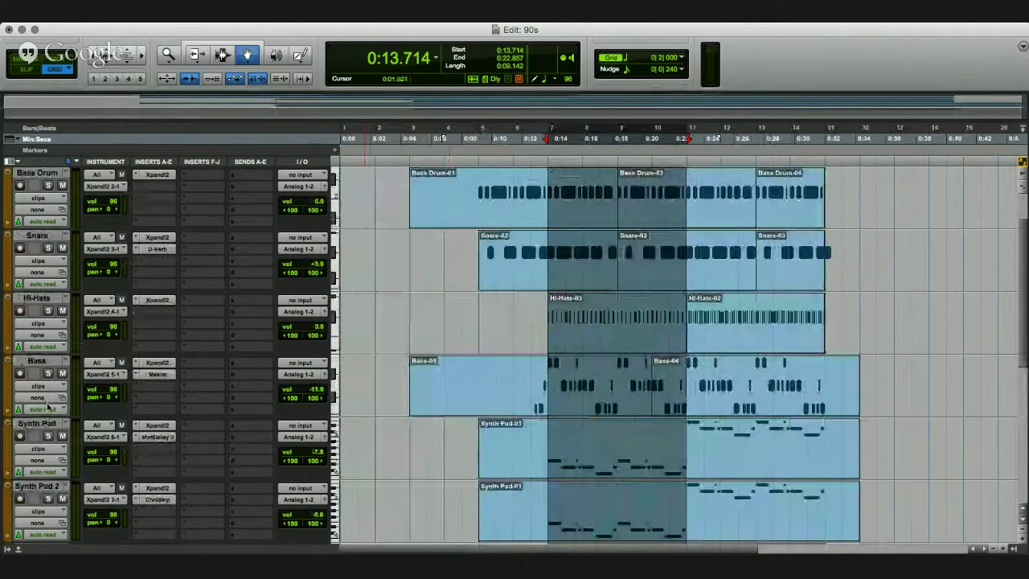
left_click(48, 437)
key("space")
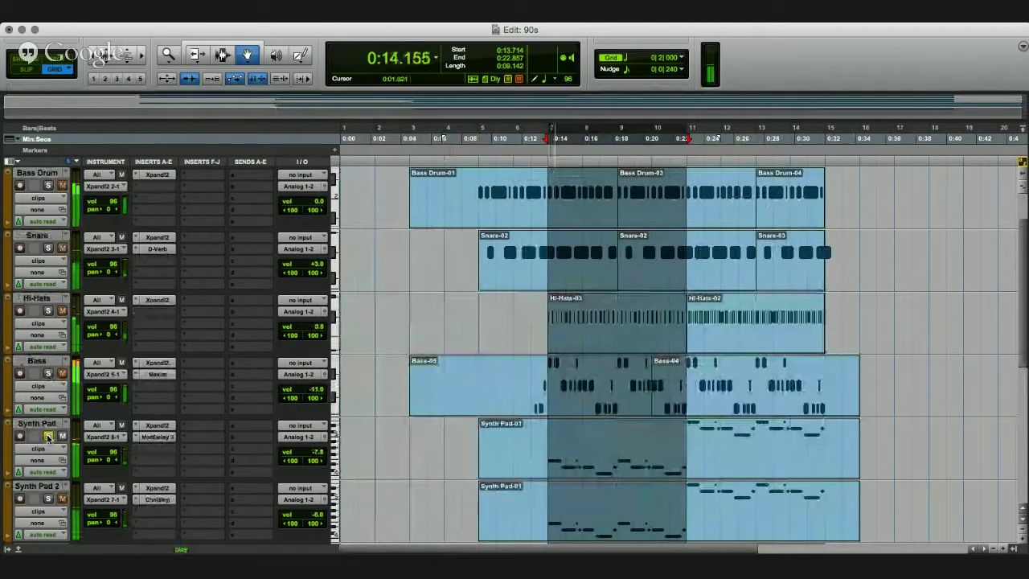
key("space")
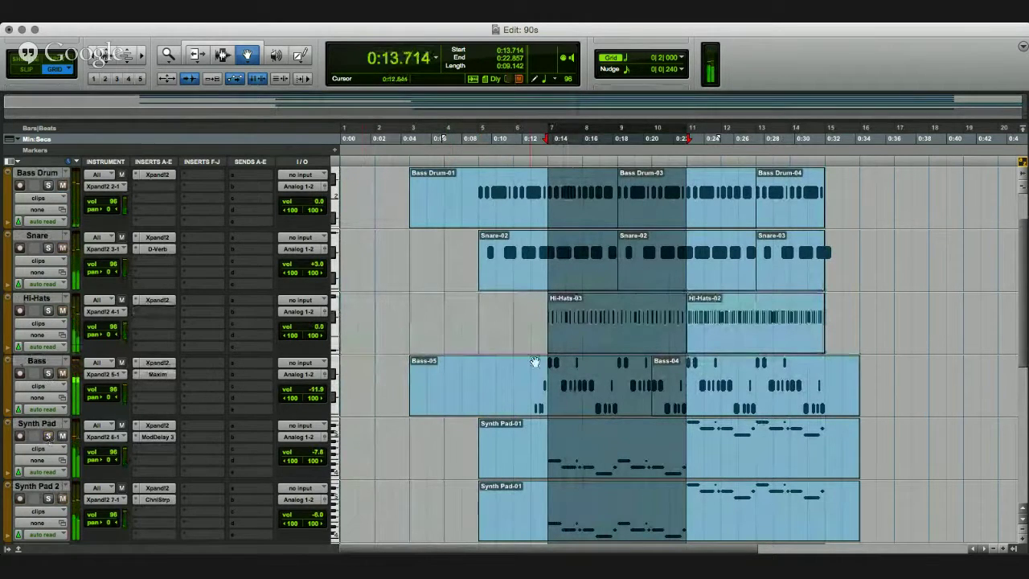
Record the arpeggio part on the Arp track over the range 0:13.714 to 0:22.857, and disarm the track
scroll(538, 360, "down", 8)
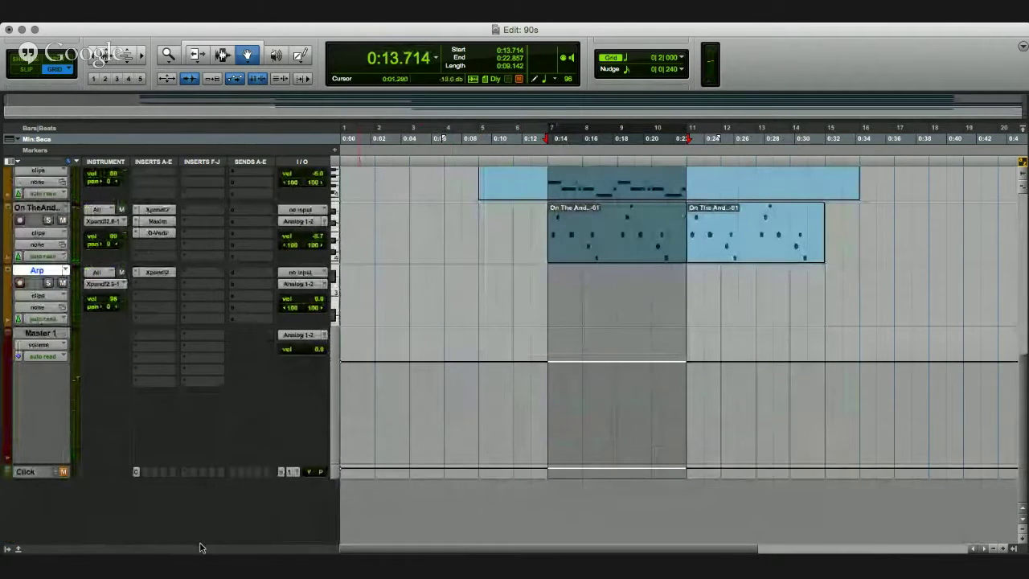
key("super+space")
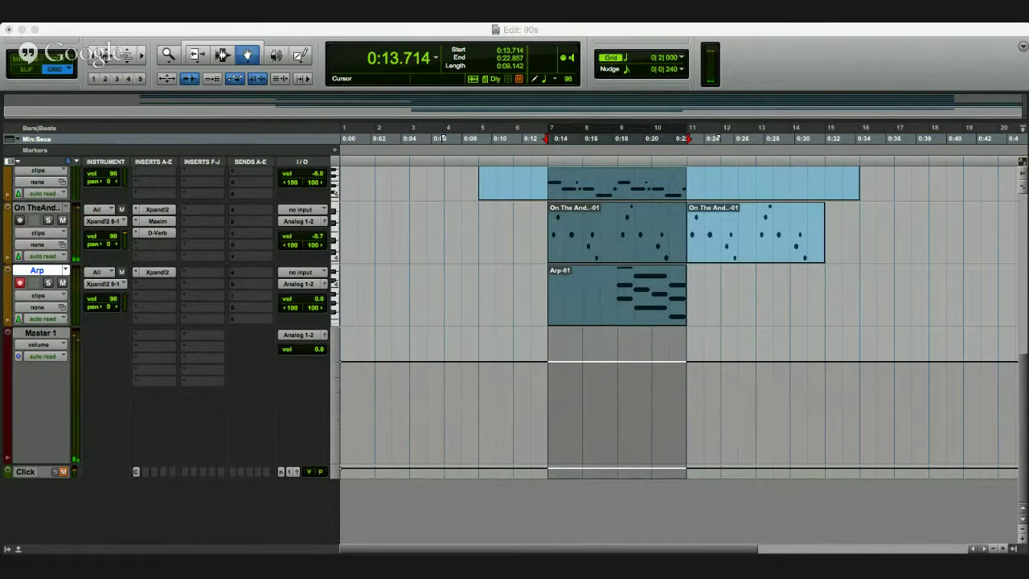
left_click(75, 277)
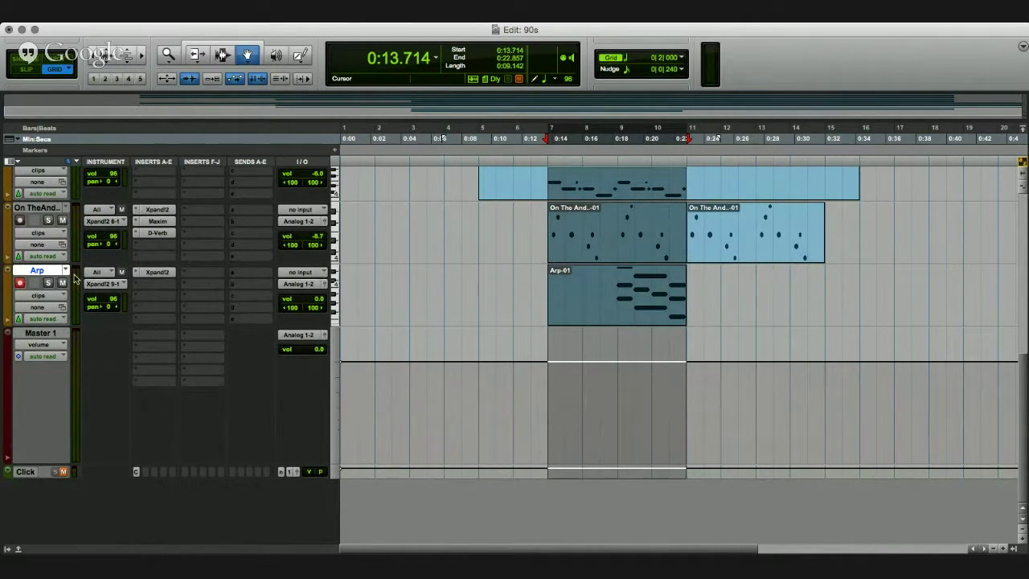
left_click(714, 300)
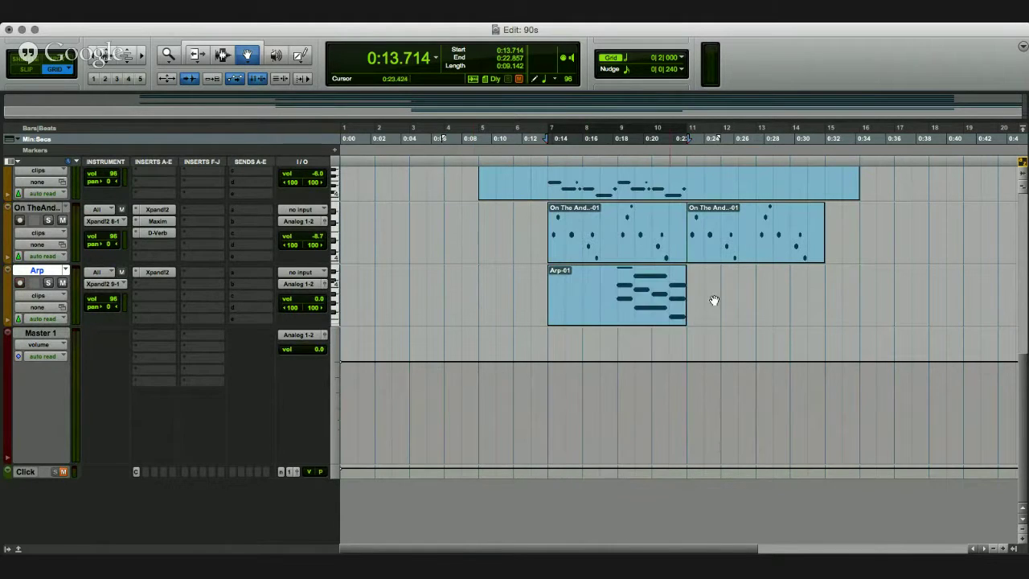
Solo the Arp track and play its recorded notes from 0:18.285
left_click(648, 299)
left_click(623, 138)
key("space")
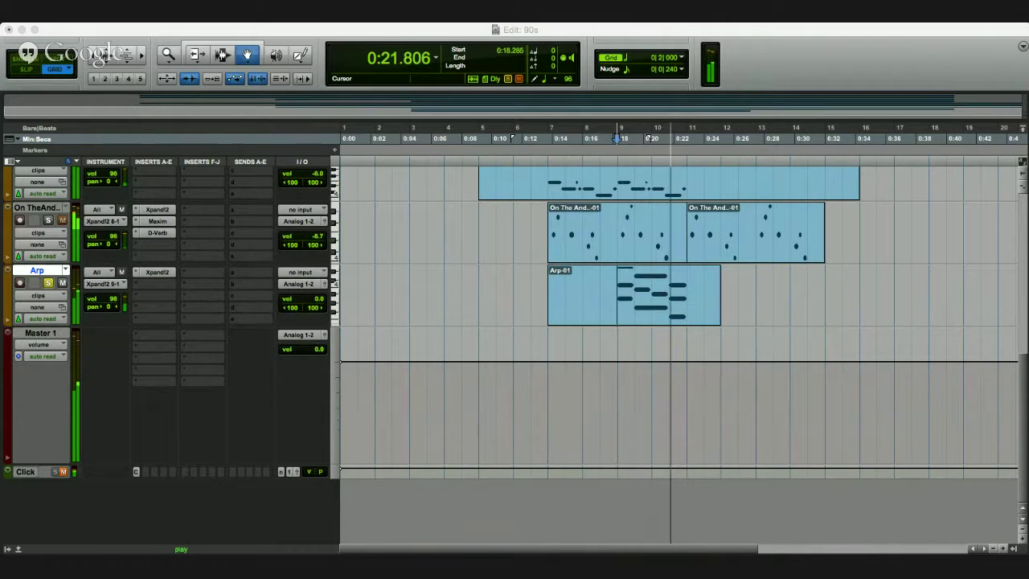
key("space")
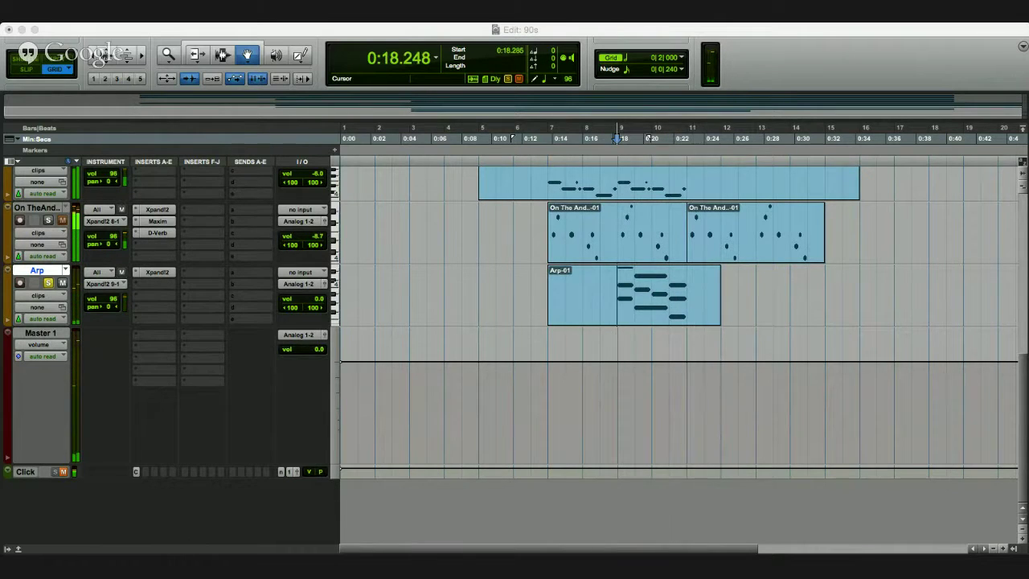
key("space")
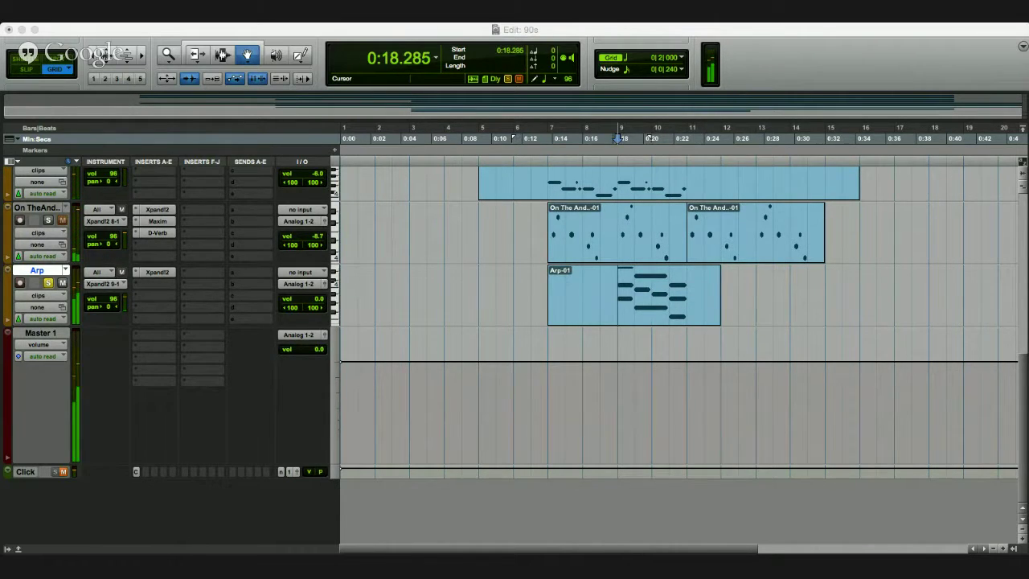
Copy the recorded Arp notes to start at 0:13.714, and duplicate the whole phrase to start at 0:22.857
key("super+z")
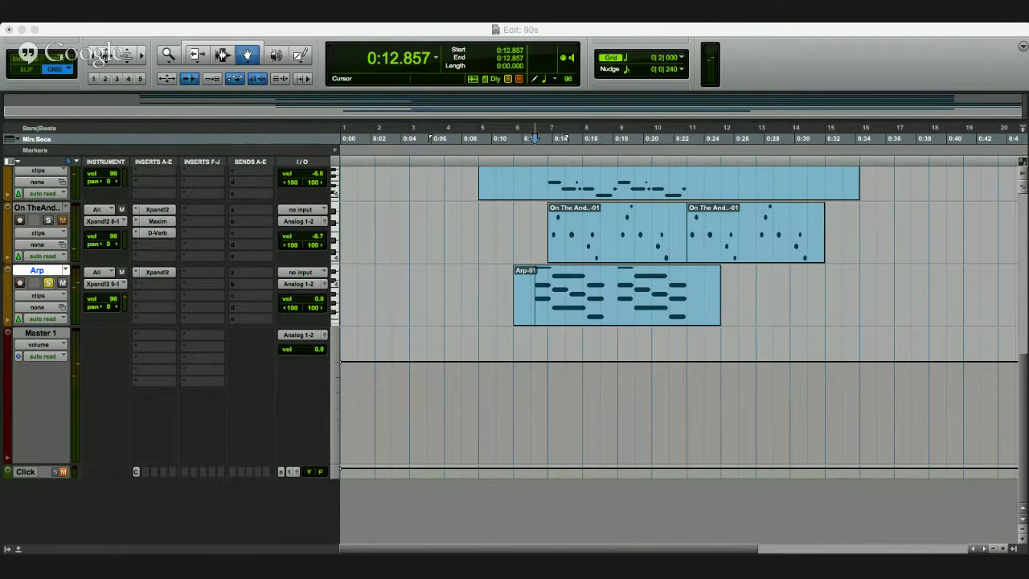
key("space")
key("space")
key("KP_Add")
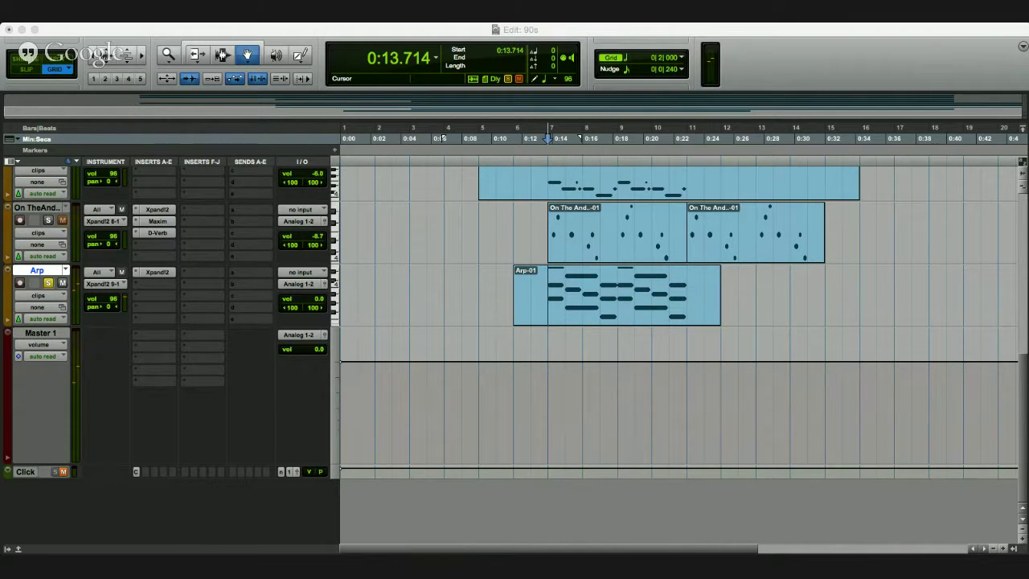
key("super+d")
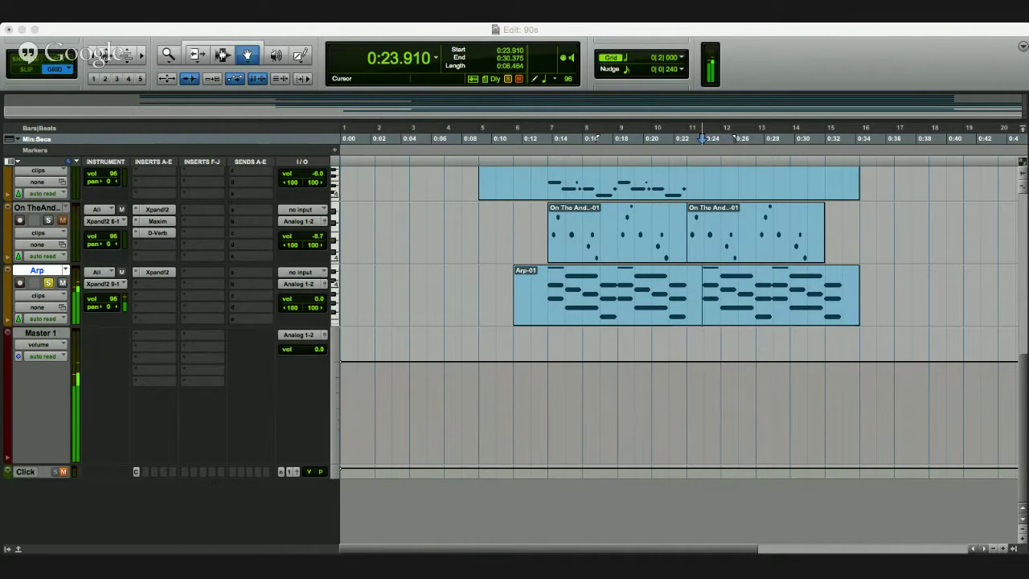
key("KP_Subtract")
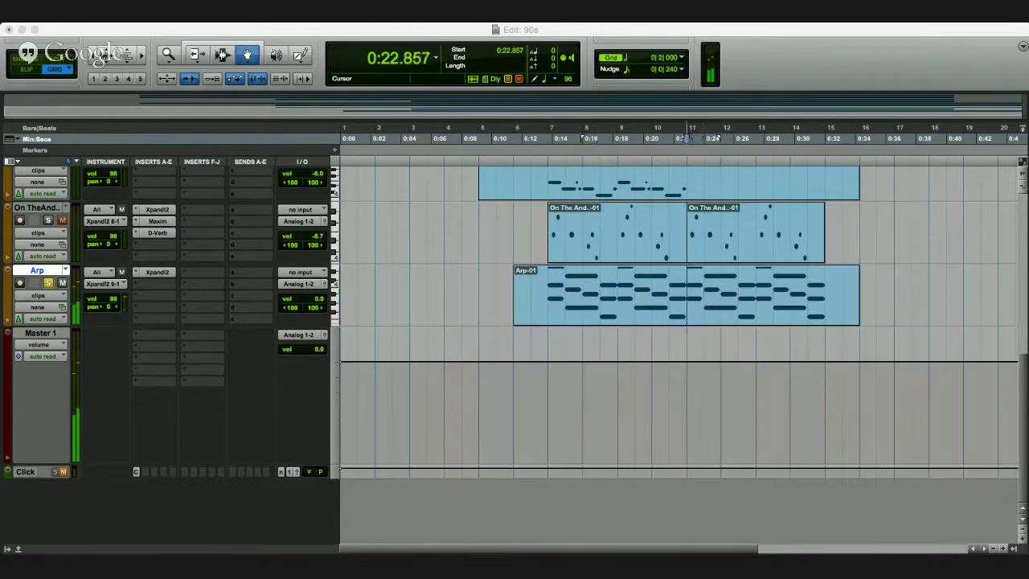
Play from 0:12.607, comparing the Arp soloed and in the full mix, and raise its volume to +3.0 dB
key("space")
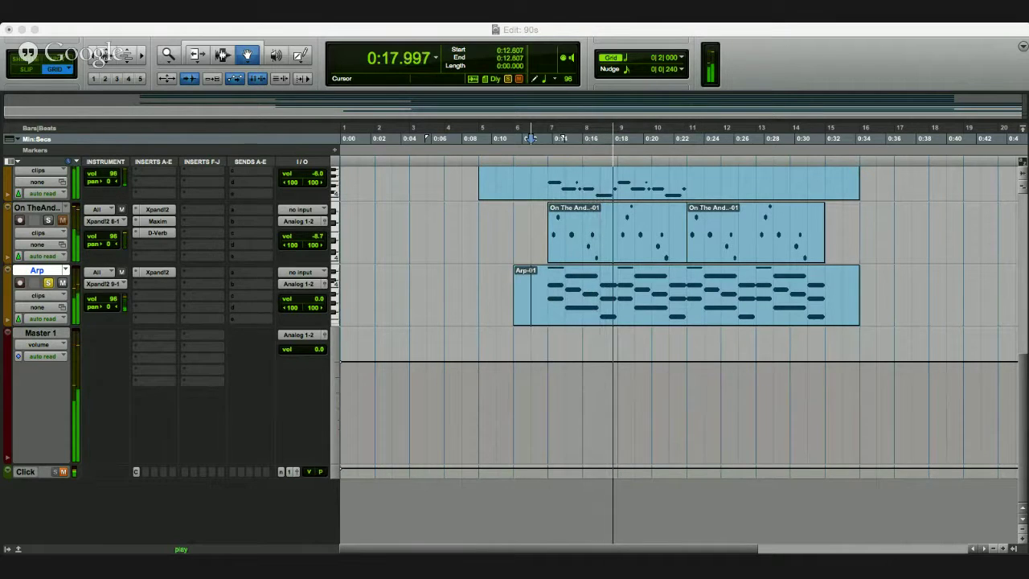
left_click(51, 282)
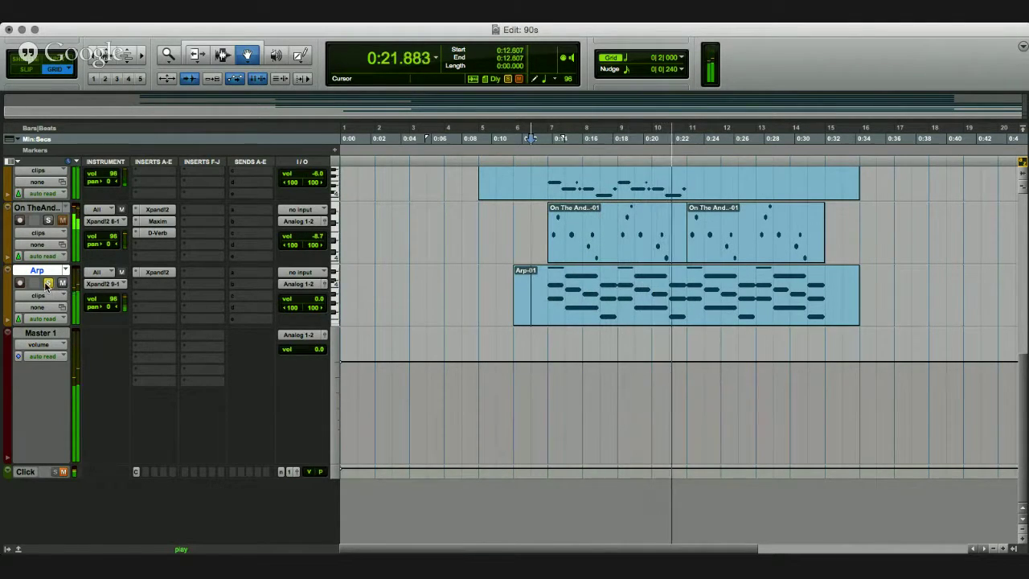
key("space")
key("space")
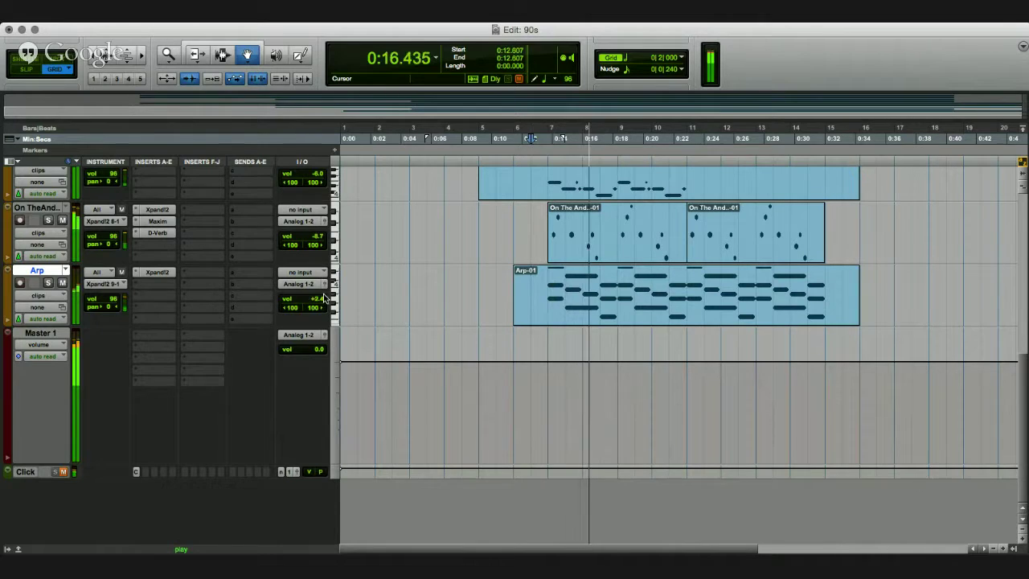
left_click(48, 282)
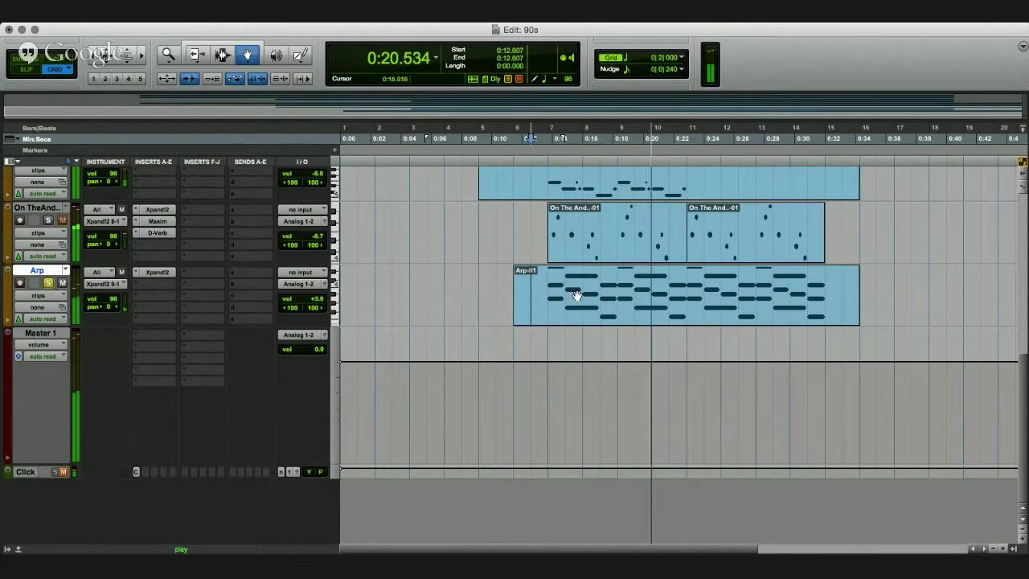
Audition the Arp part in the full mix from 0:13.714 and from 0:12.571
left_click(573, 295)
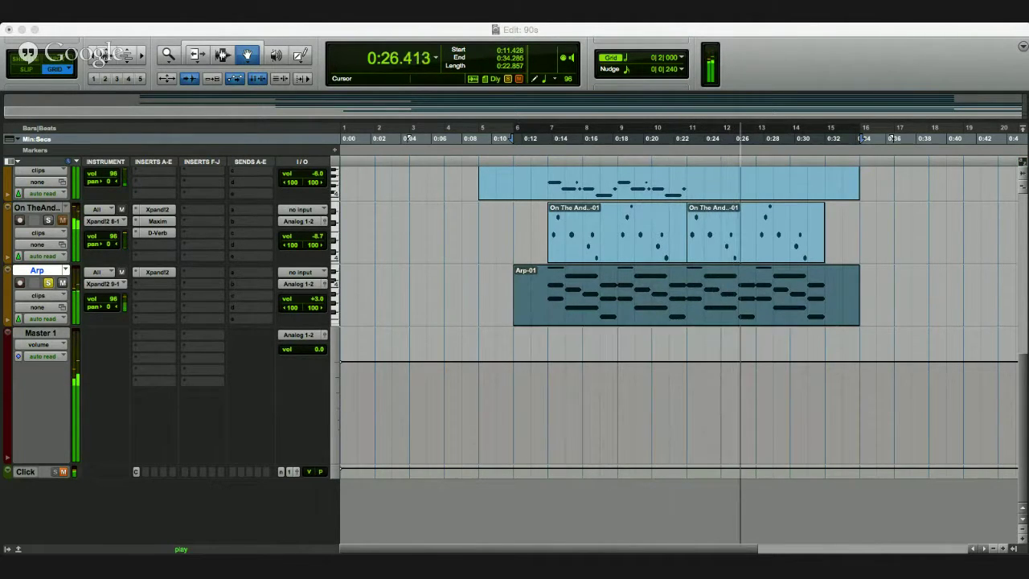
left_click(548, 296)
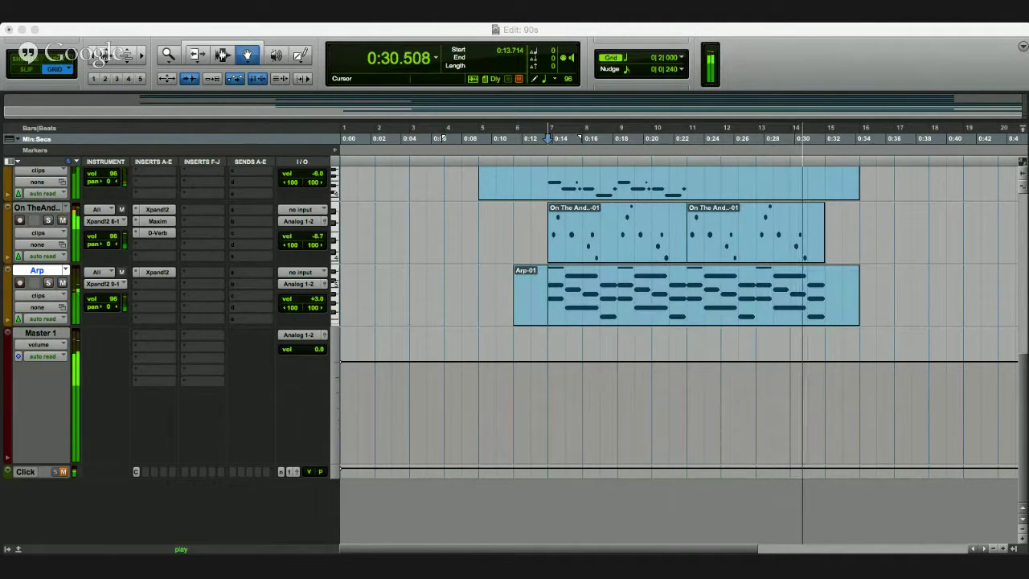
left_click(407, 367)
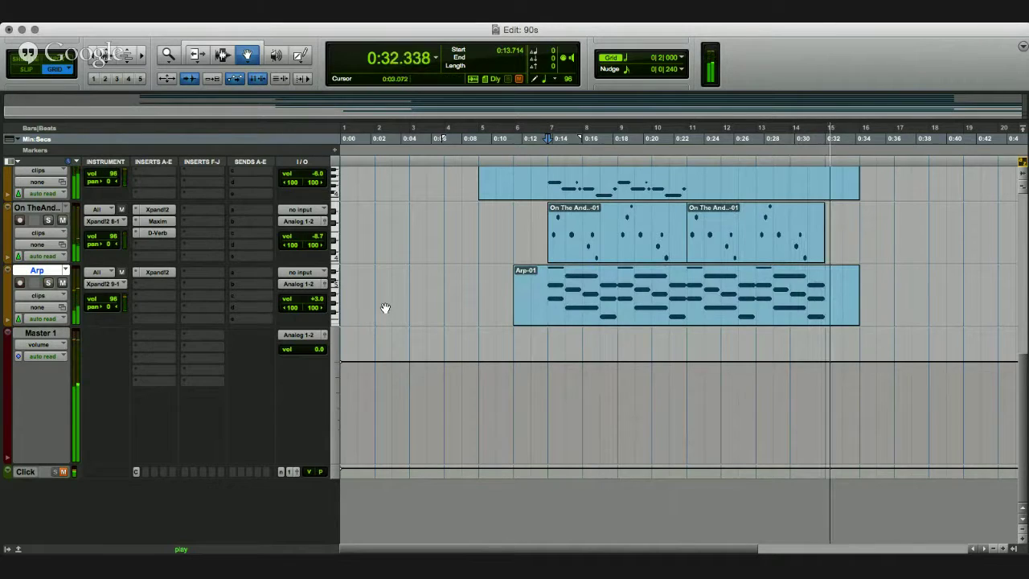
key("space")
key("space")
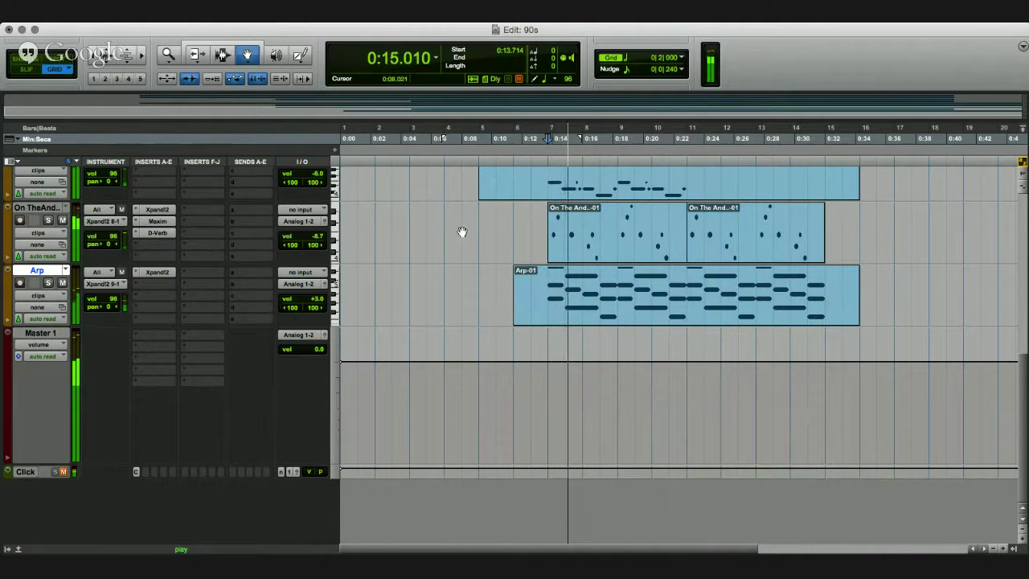
left_click(534, 158)
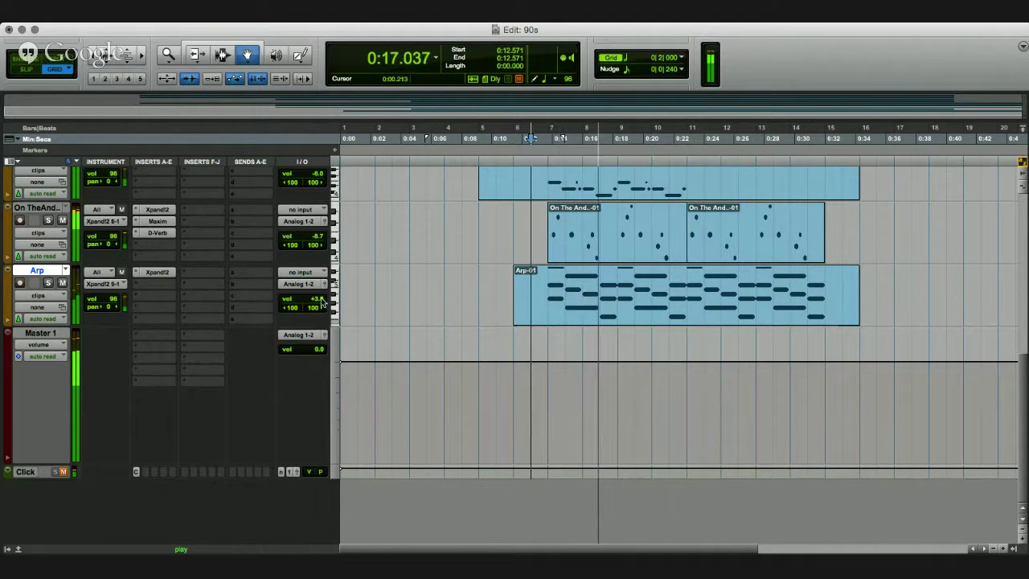
Insert Channel Strip below Xpand!2 on the soloed Arp track and play the Arp clip from 0:11.428
left_click(48, 282)
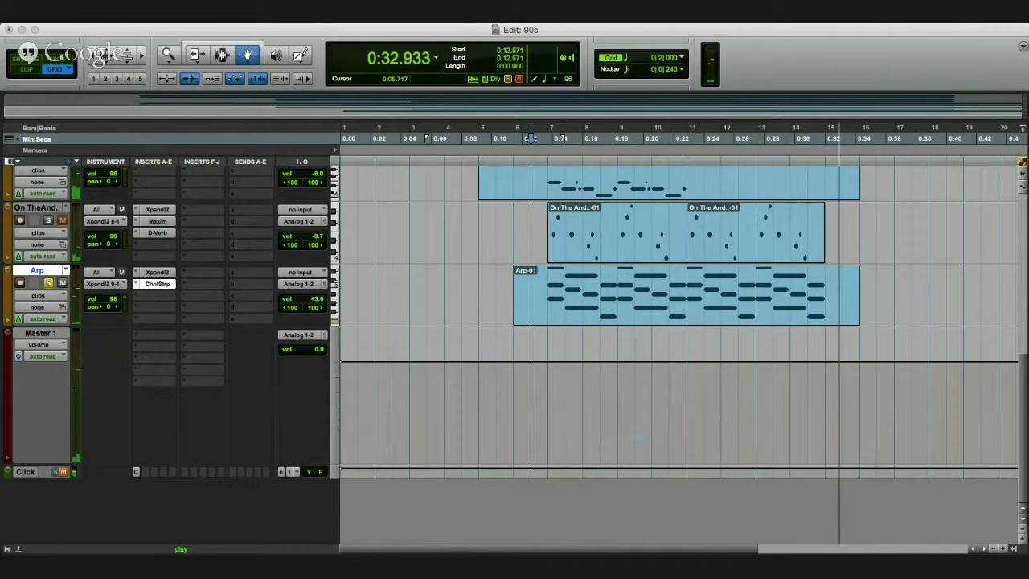
left_click(520, 281)
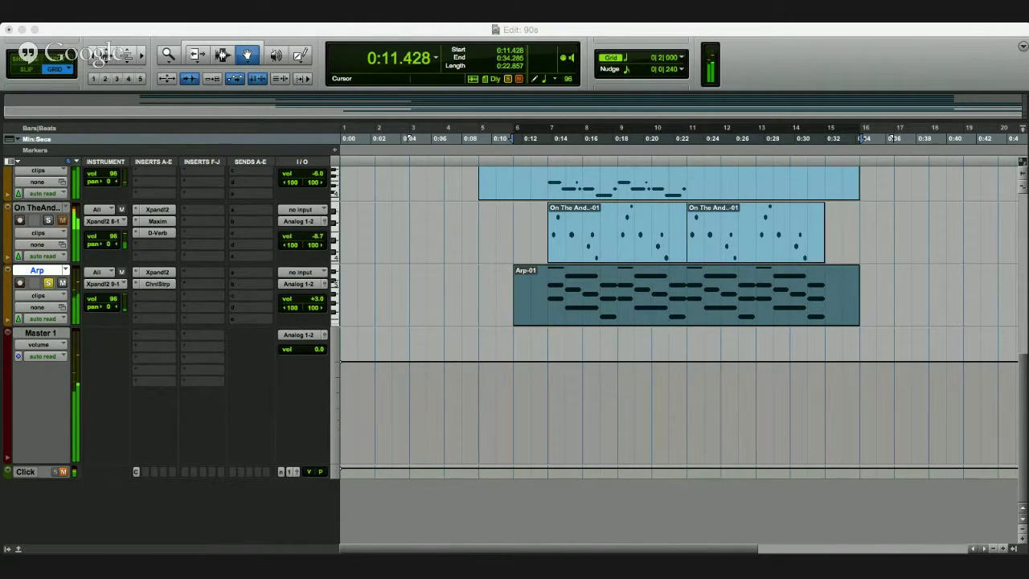
key("space")
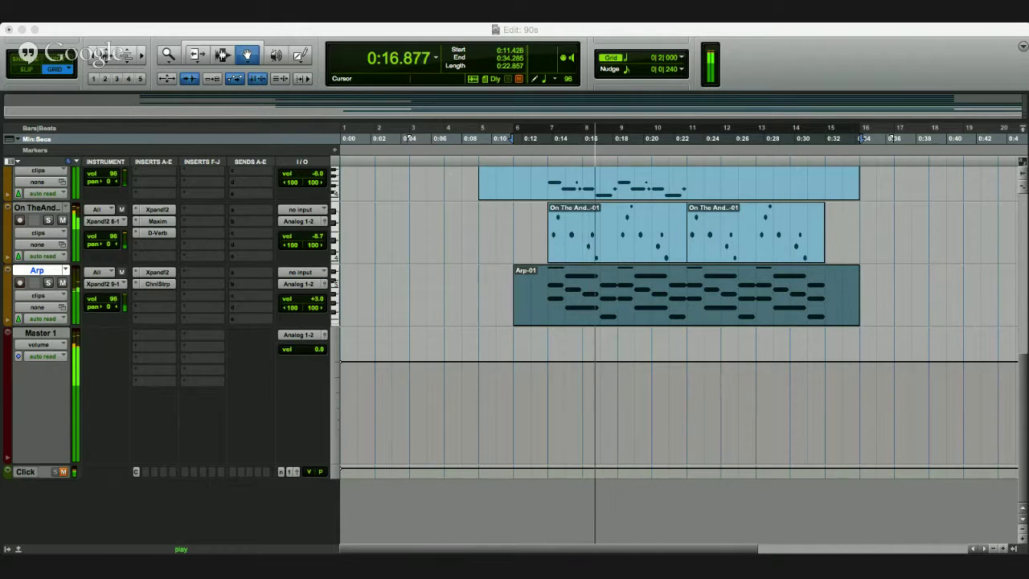
Lower the Arp track's volume to -3.4 dB while playing it in the full mix
left_click(450, 363)
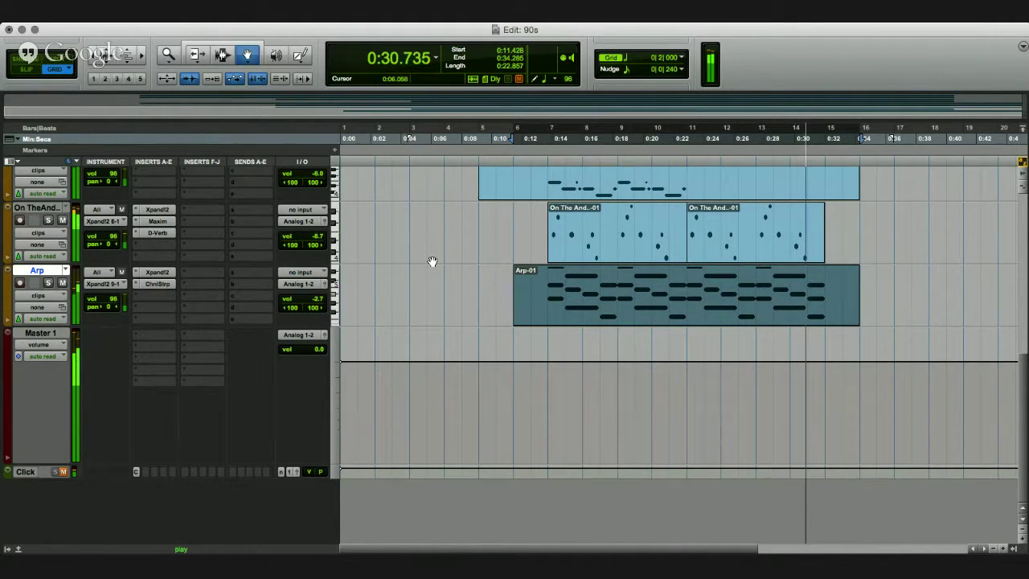
key("space")
key("space")
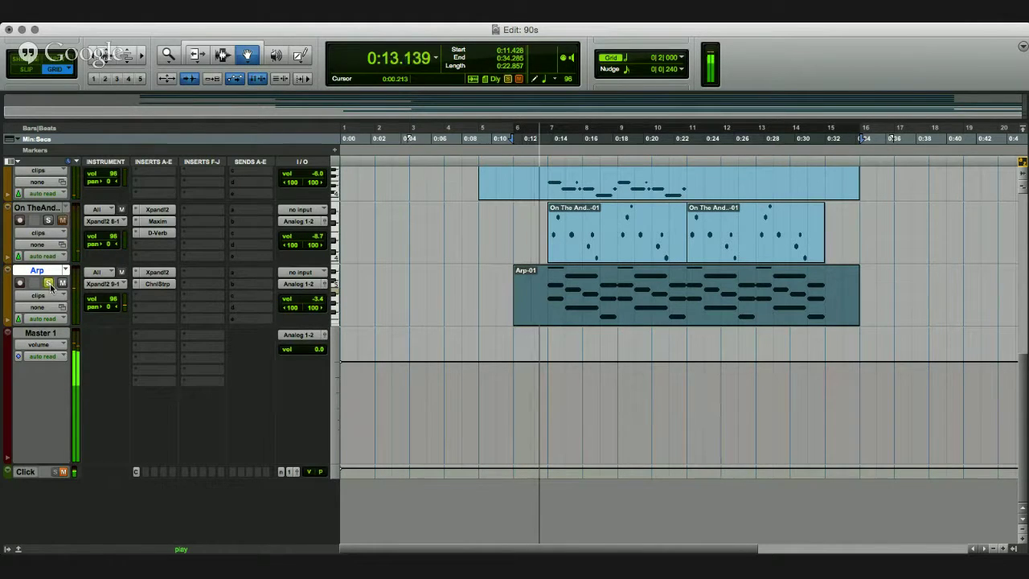
Copy the D-Verb insert from the On The And track to the Arp track below Channel Strip, and open it
left_click(49, 283)
left_click_drag(159, 237, 157, 295)
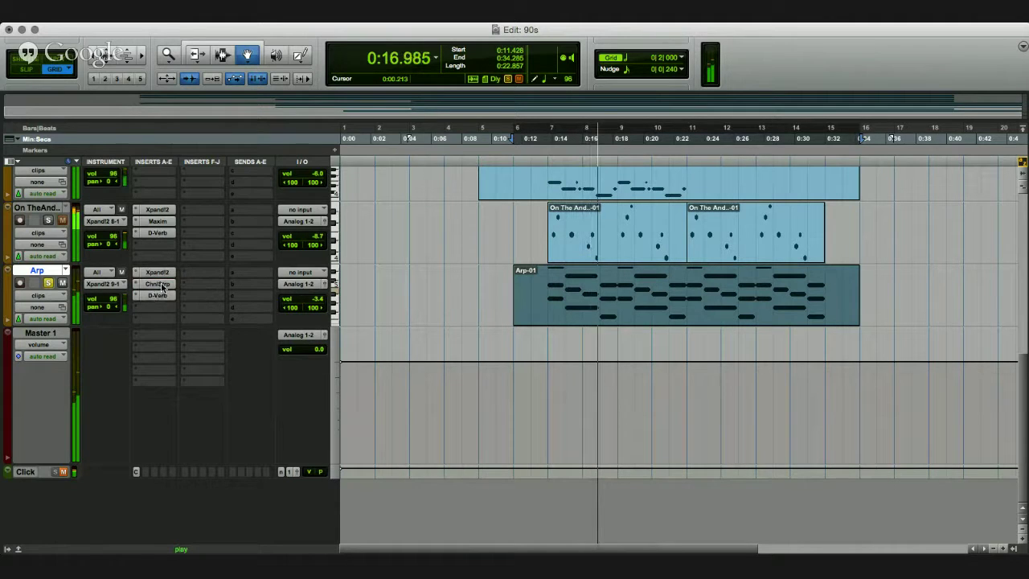
left_click(49, 282)
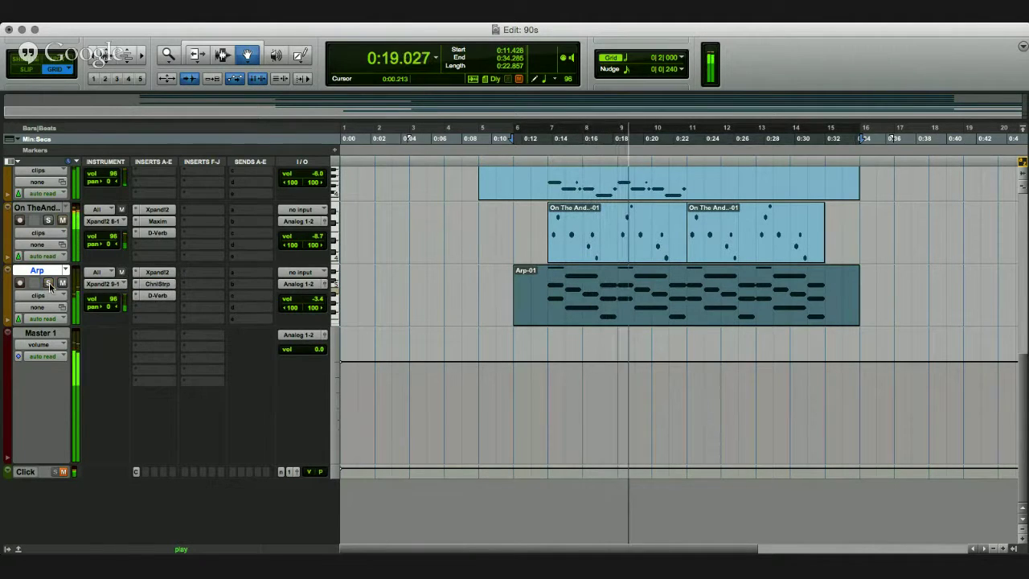
left_click(159, 296)
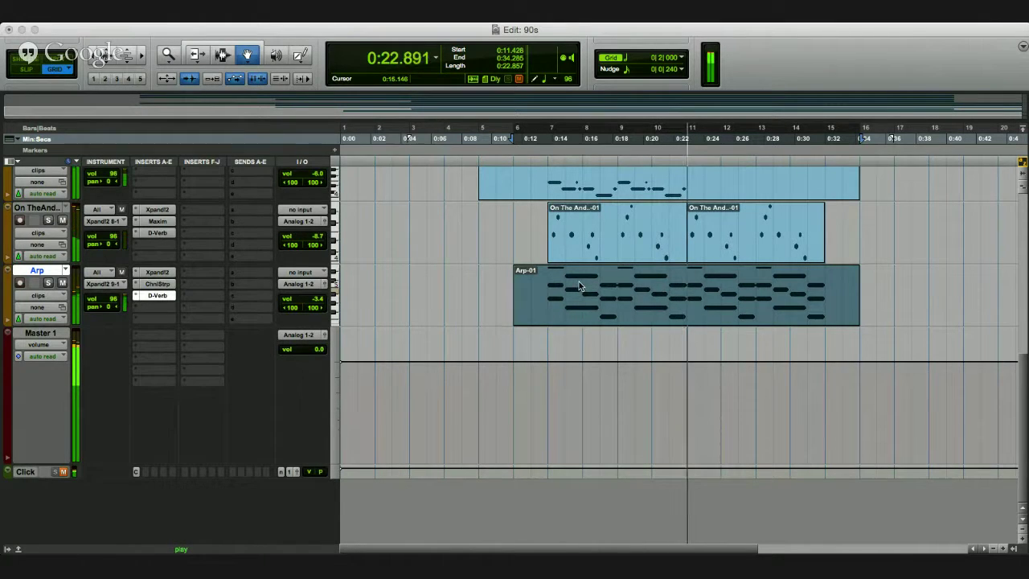
Solo the Arp track to hear its reverb, and replay from 0:11.428 in the full mix
key("shift+s")
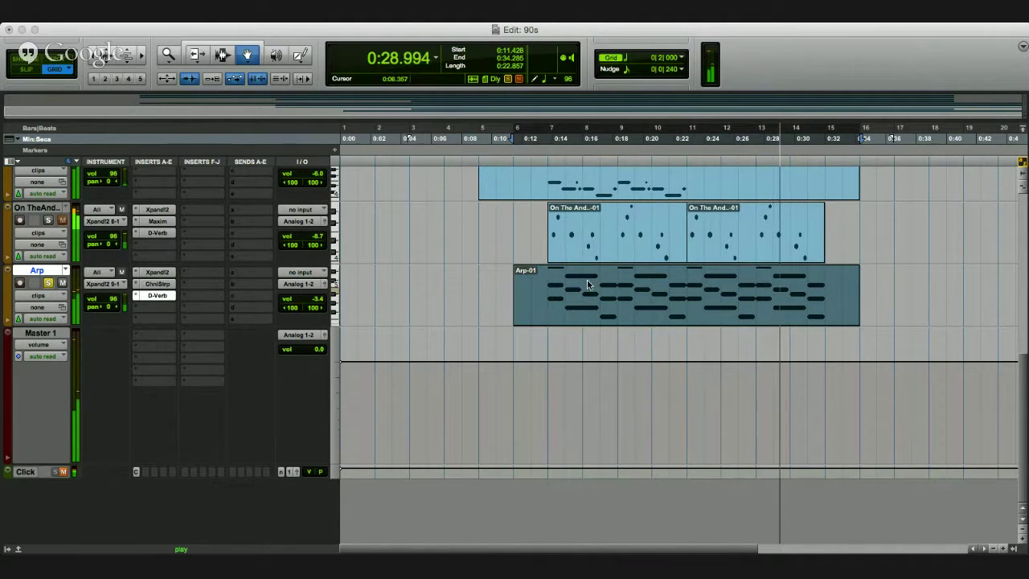
key("space")
key("space")
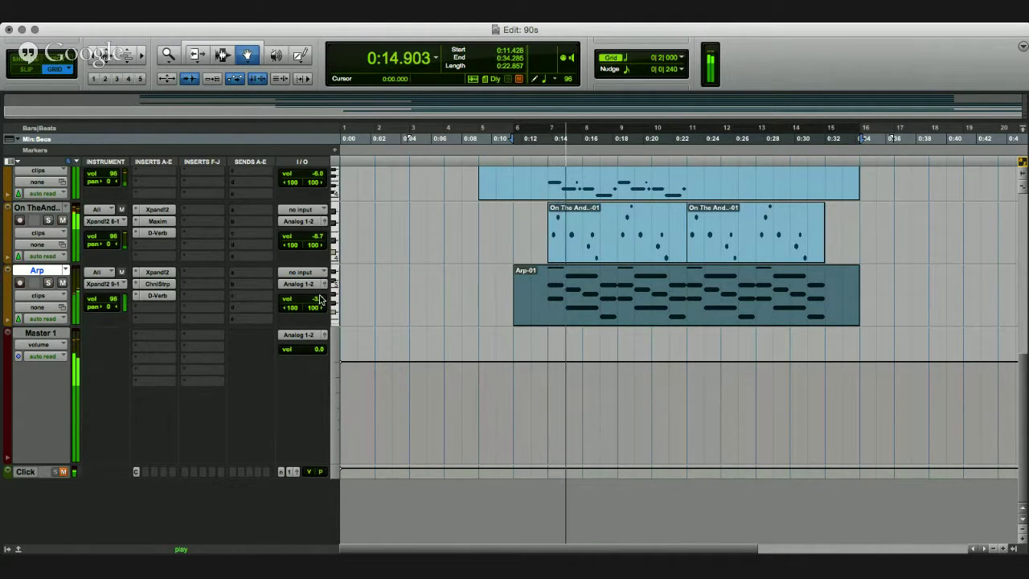
Check the Arp track's Channel Strip and Xpand!2 settings, and raise its volume to +3.0 dB while playing the full mix
left_click(158, 284)
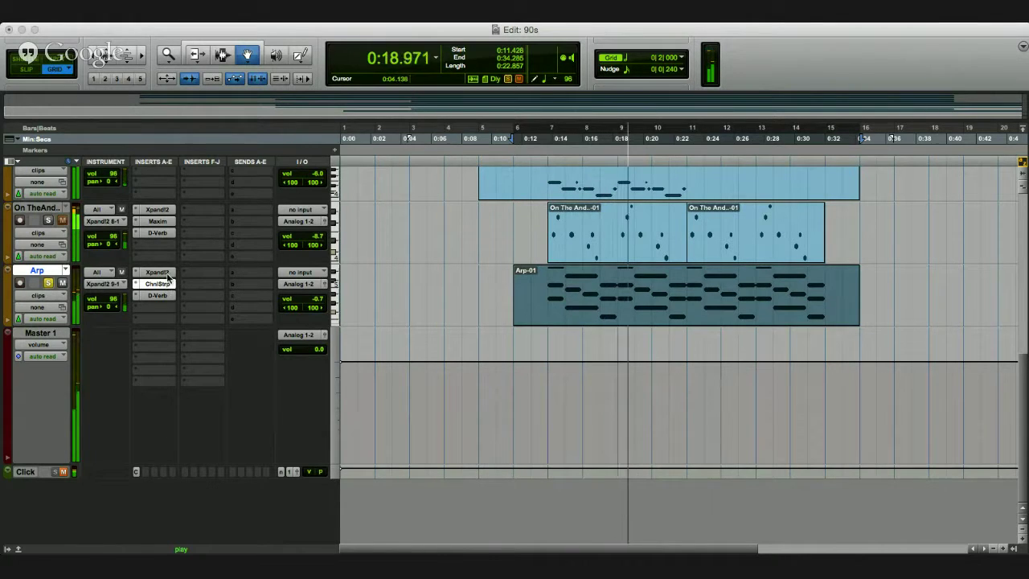
left_click(166, 274)
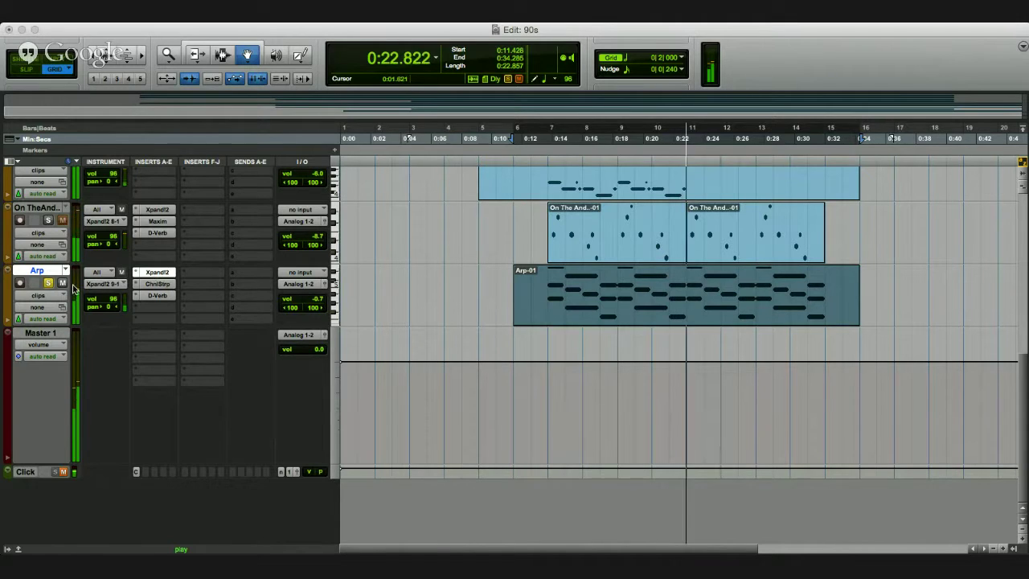
left_click(47, 282)
key("space")
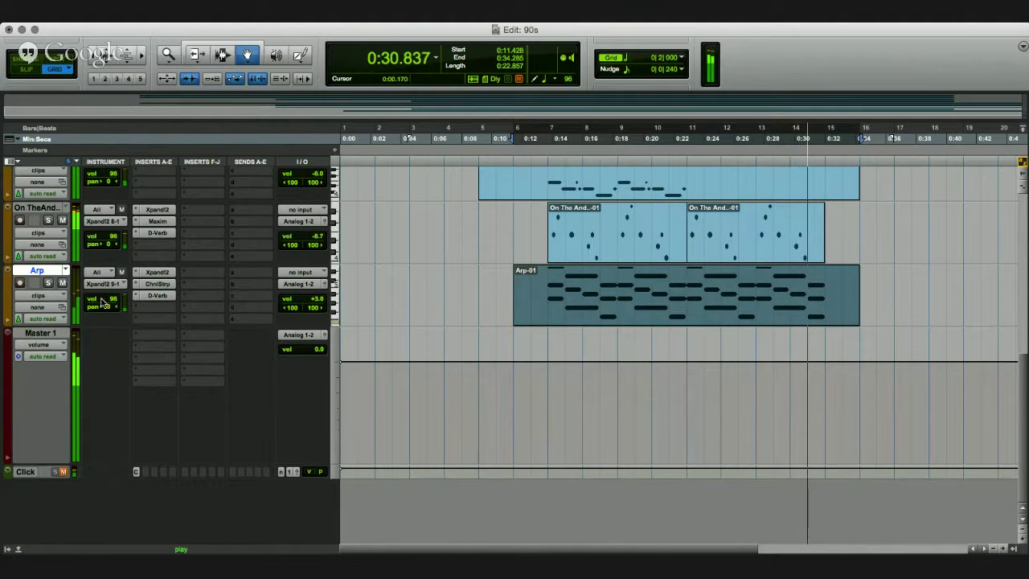
key("space")
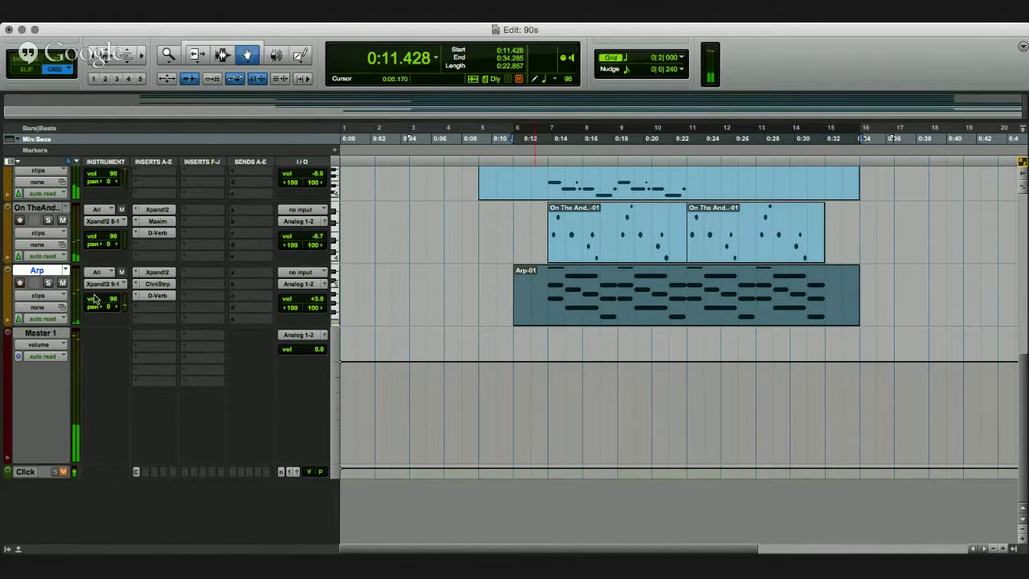
Solo the Arp track and play it from 0:13.714
left_click(546, 172)
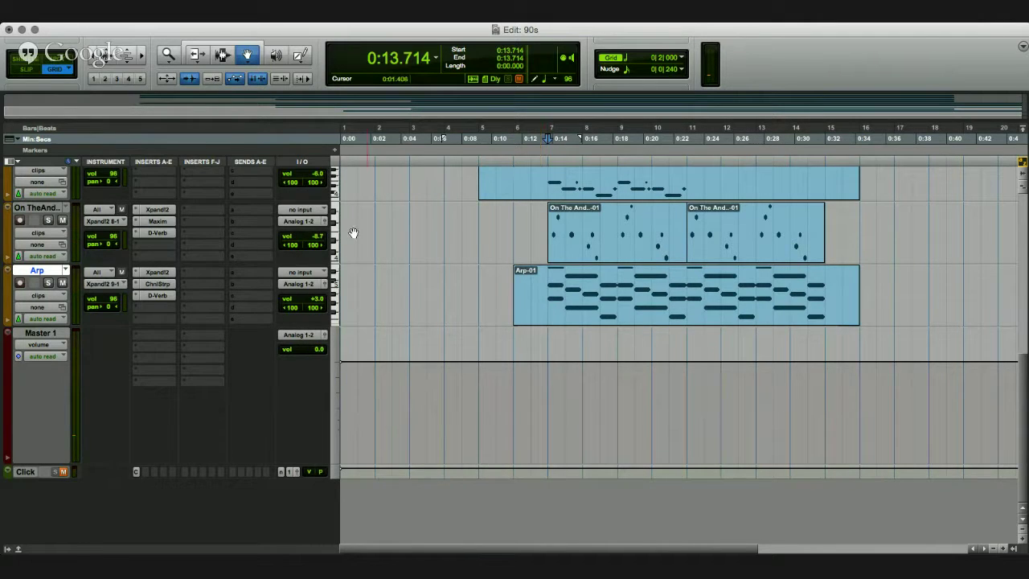
left_click(49, 285)
key("space")
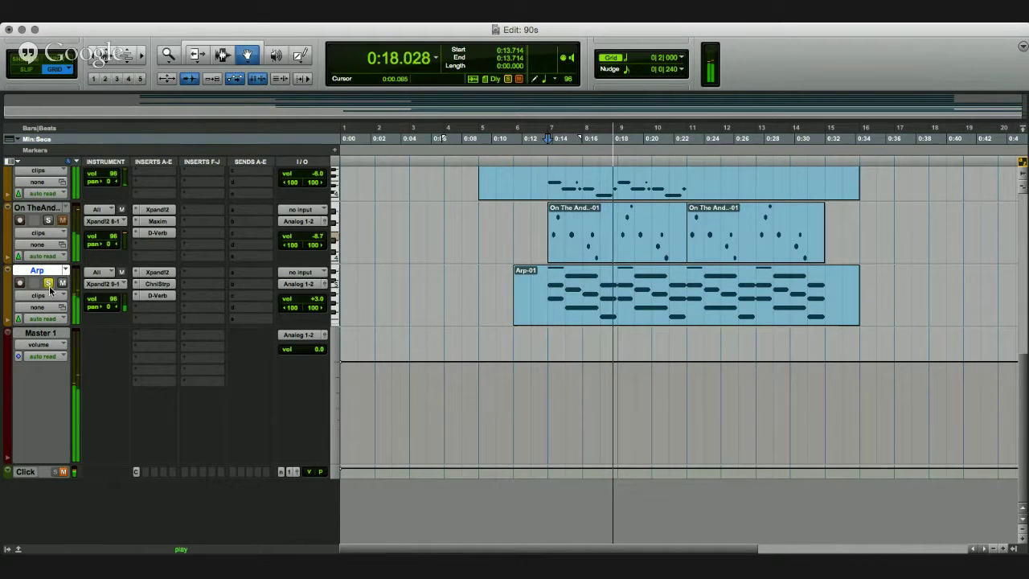
key("space")
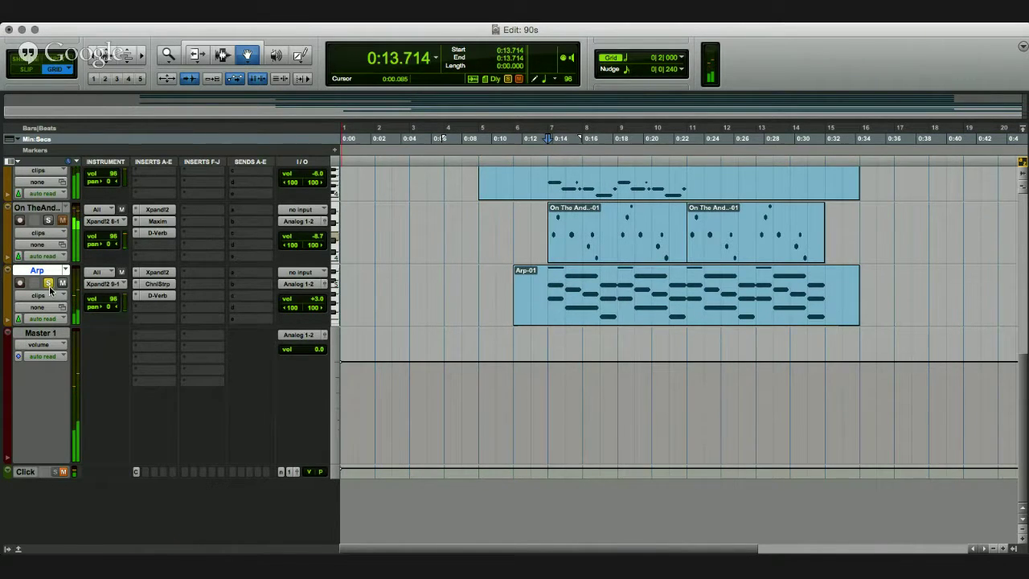
Replay the soloed Arp part from 0:13.750 to check its notes
left_click(684, 298)
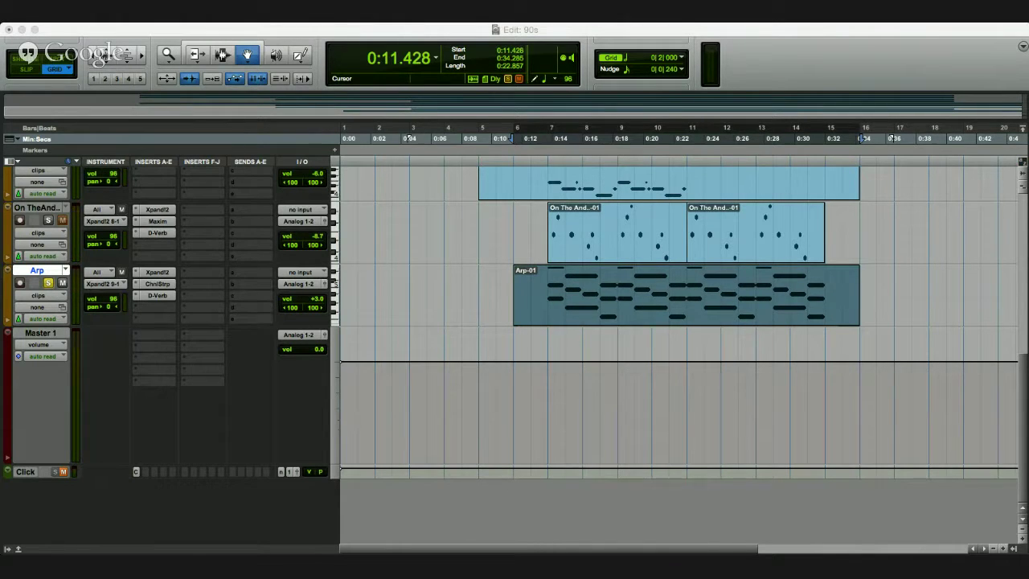
left_click(603, 139)
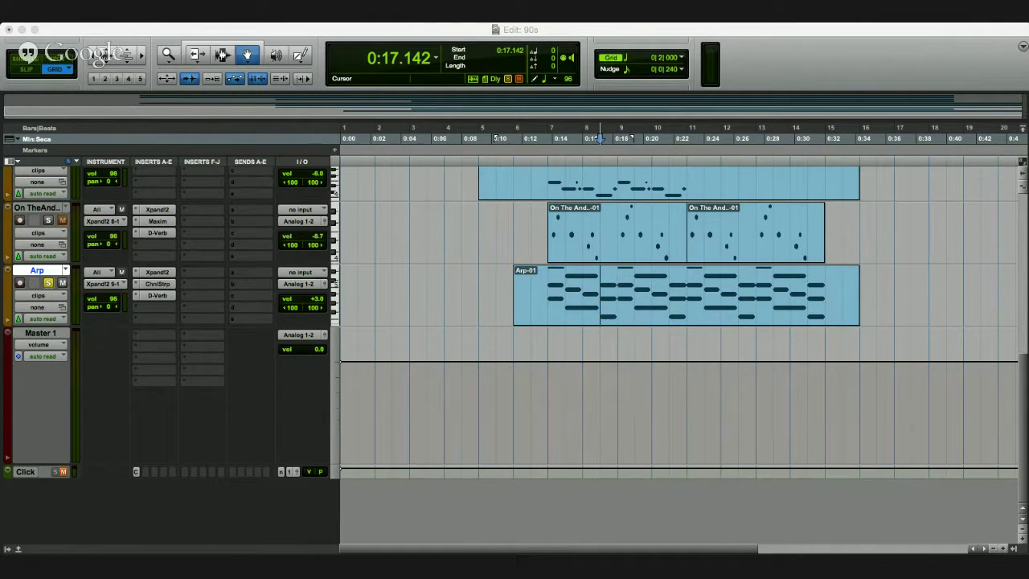
left_click(548, 138)
key("space")
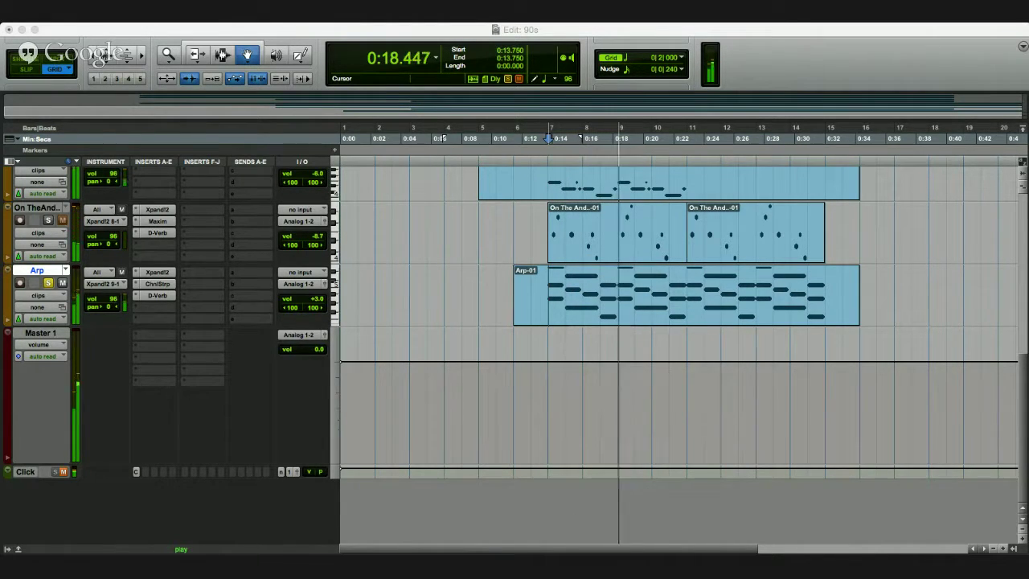
key("space")
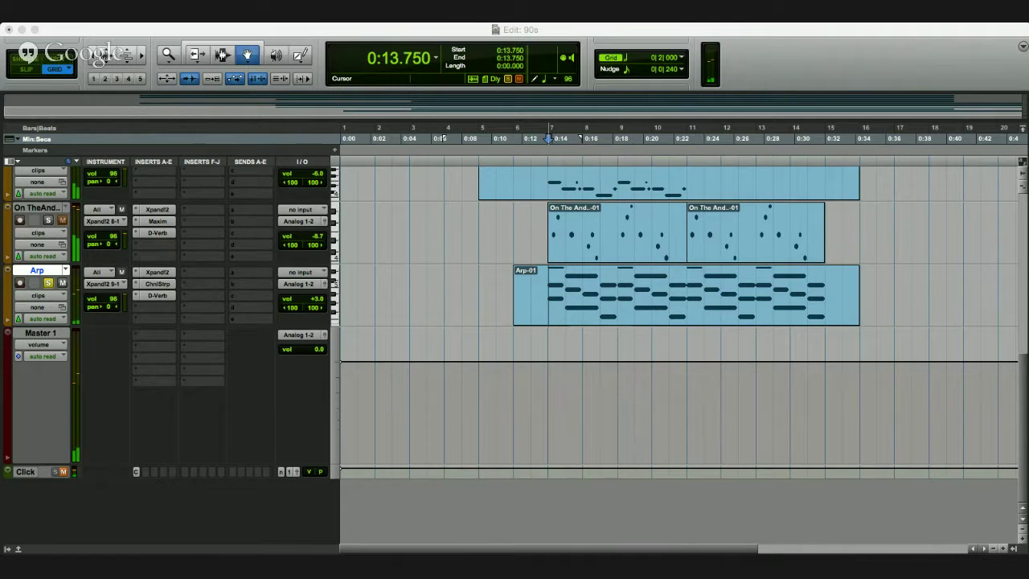
Delete the Arp notes after 0:18.142 and paste a copy of the first phrase starting at 0:18.285
left_click_drag(626, 294, 824, 294)
key("Delete")
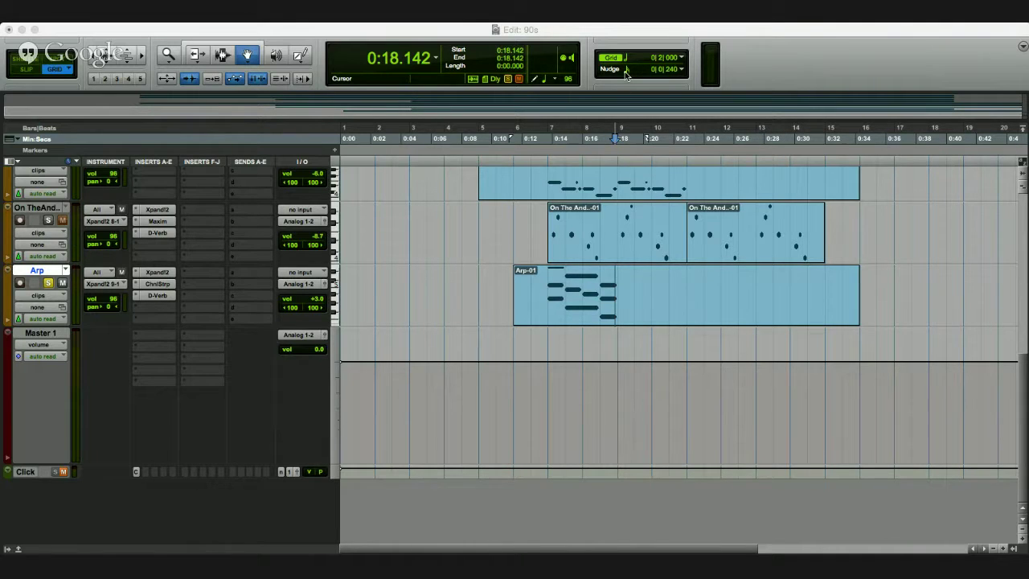
left_click_drag(548, 294, 599, 294)
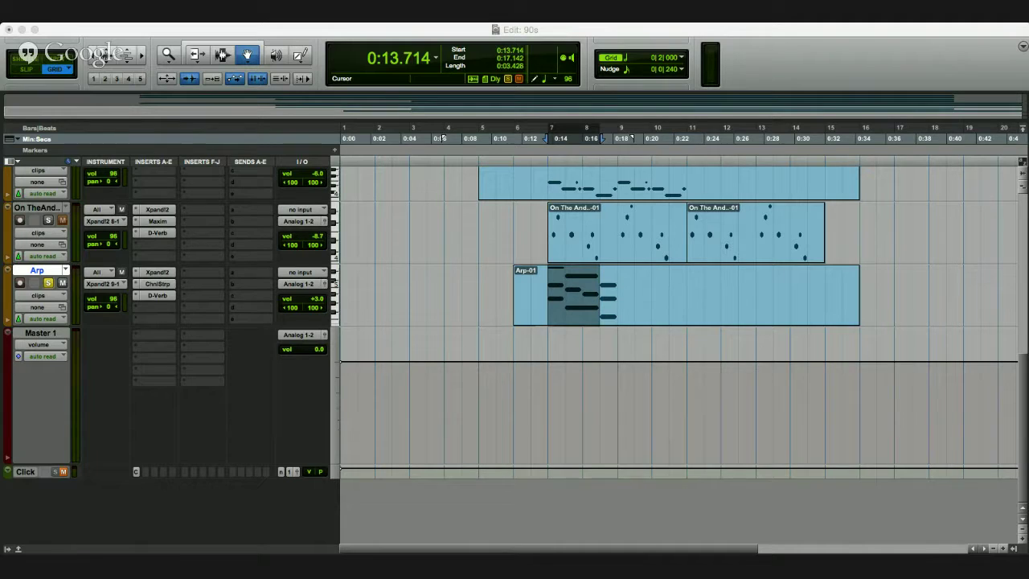
left_click(534, 294)
left_click(547, 294)
left_click(625, 294)
key("super+v")
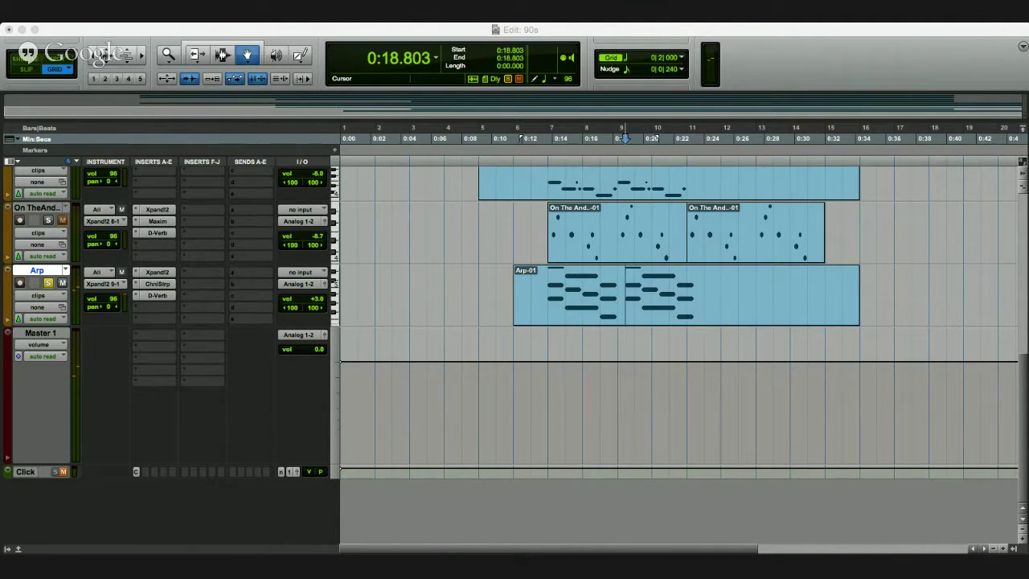
key("space")
key("minus")
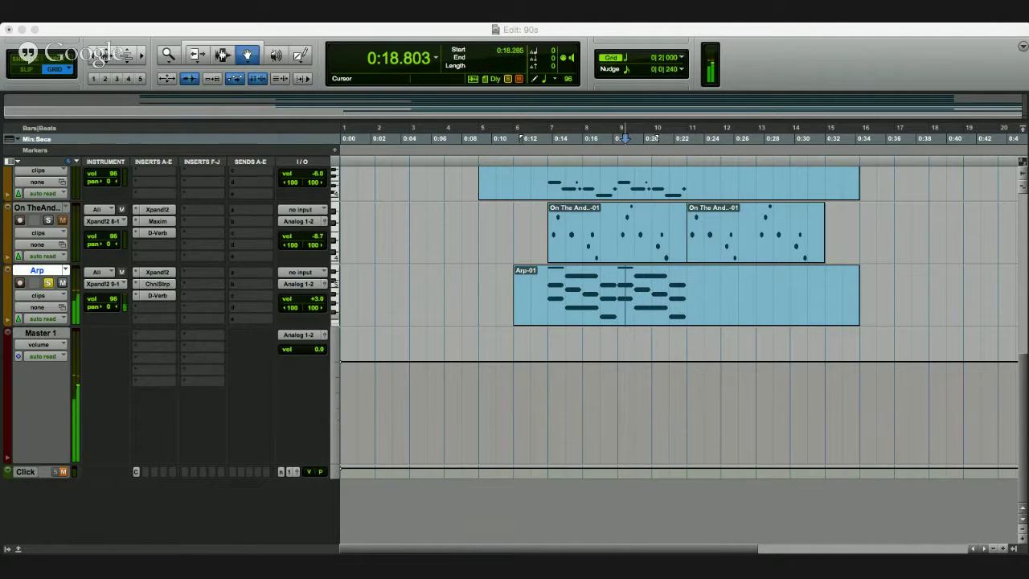
Duplicate the two Arp phrases and align the copy to bar 11 so the pattern runs to bar 15
key("super+z")
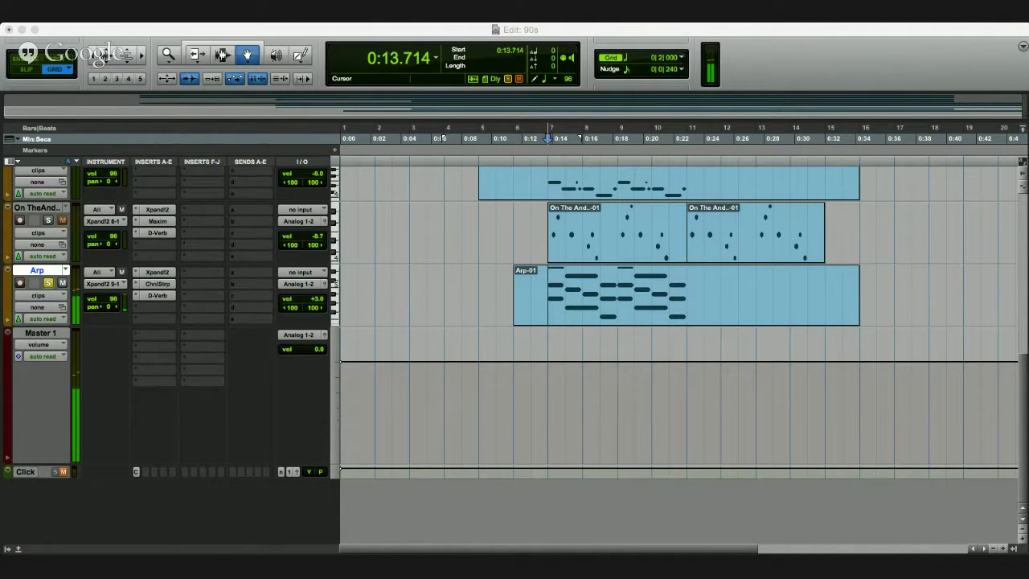
key("super+d")
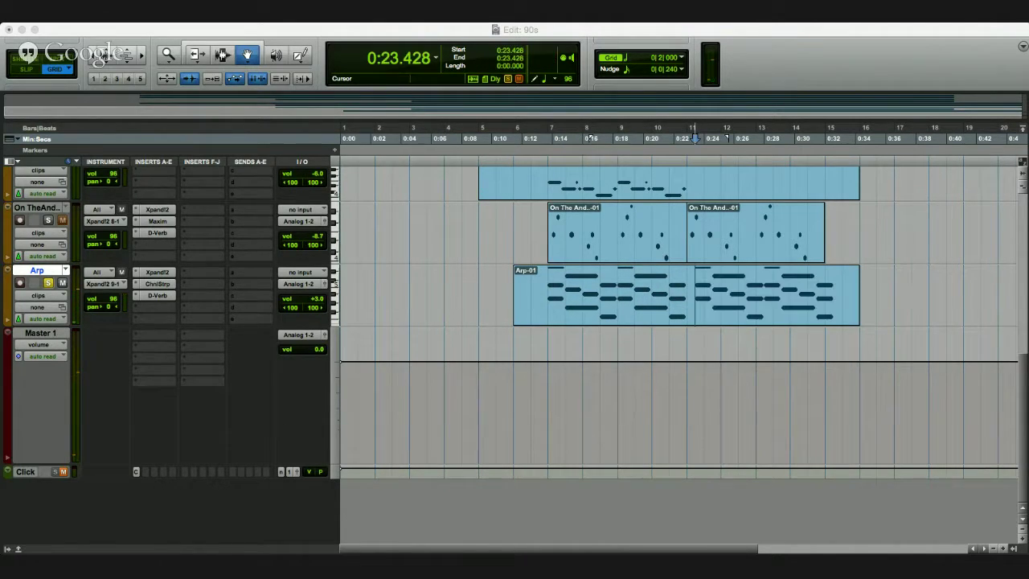
key("minus")
key("super+z")
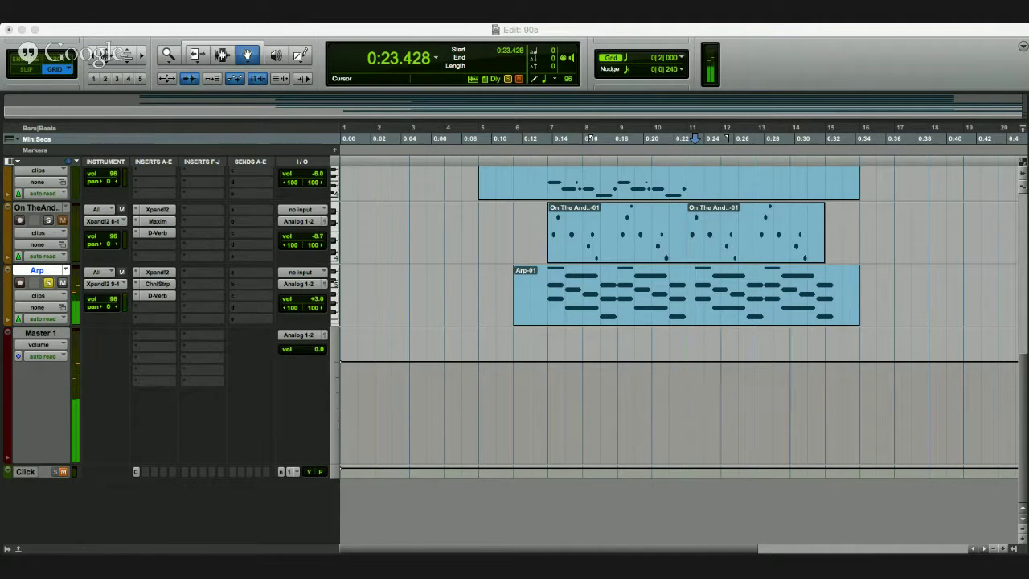
key("minus")
key("super+z")
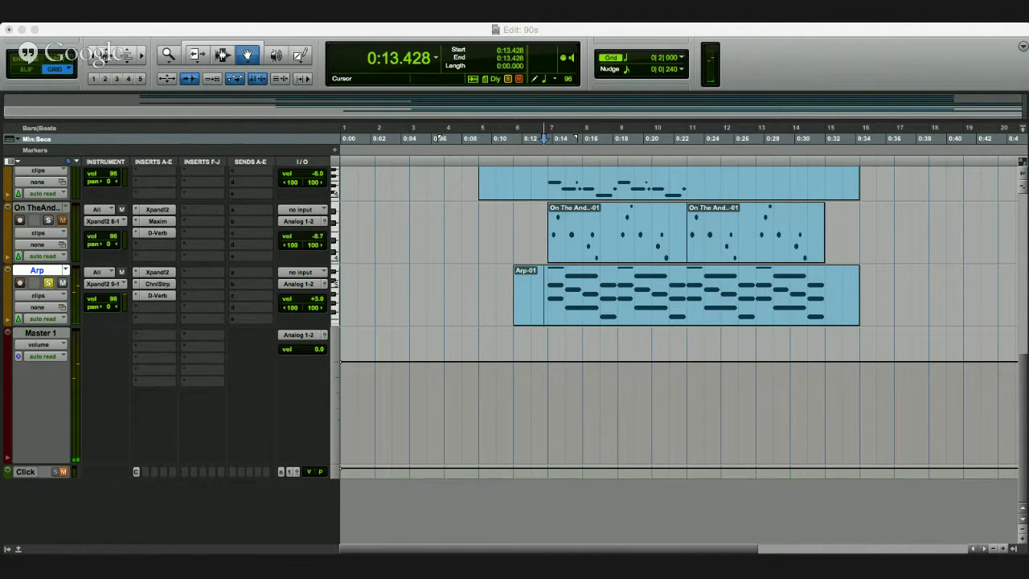
Check the Arp's D-Verb soloed and in the mix from 0:13.428, and narrow the track's left and right panning to about 75
key("space")
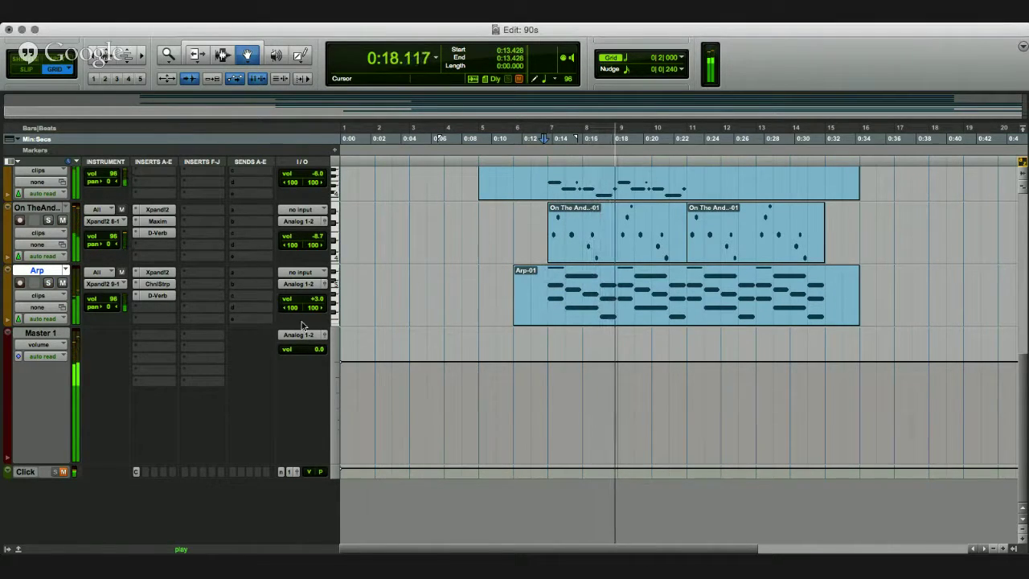
left_click(159, 295)
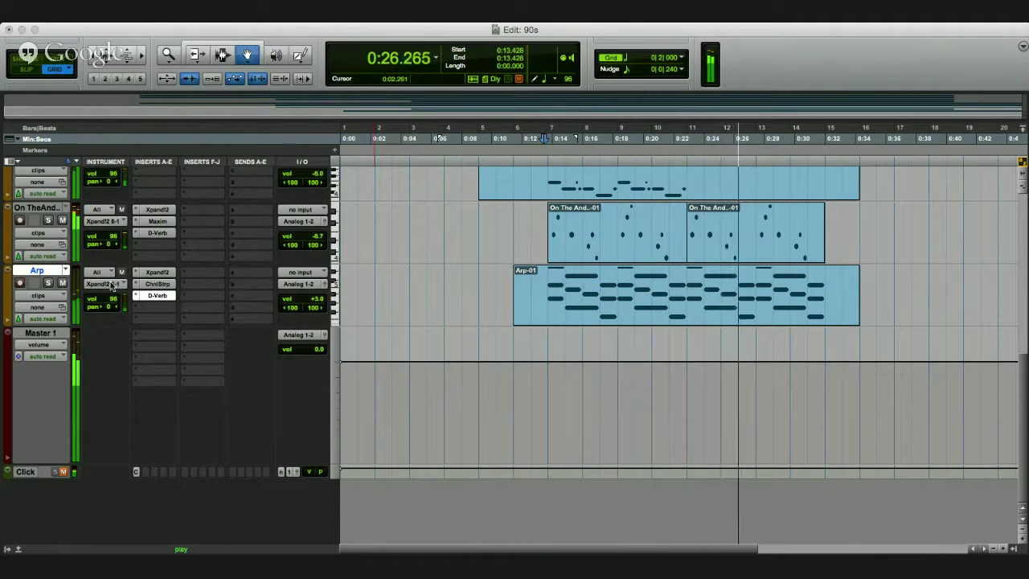
left_click(47, 283)
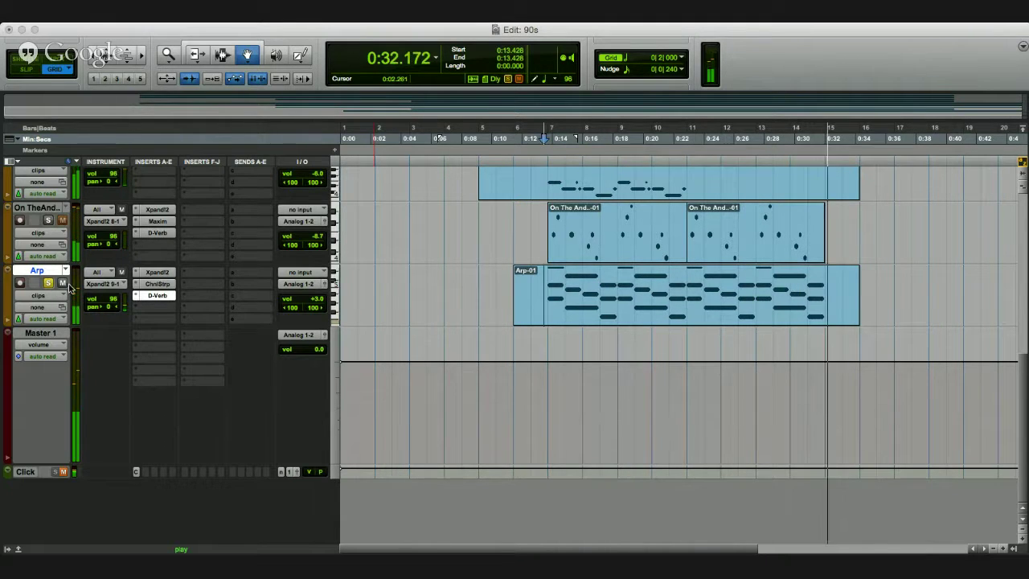
key("space")
key("space")
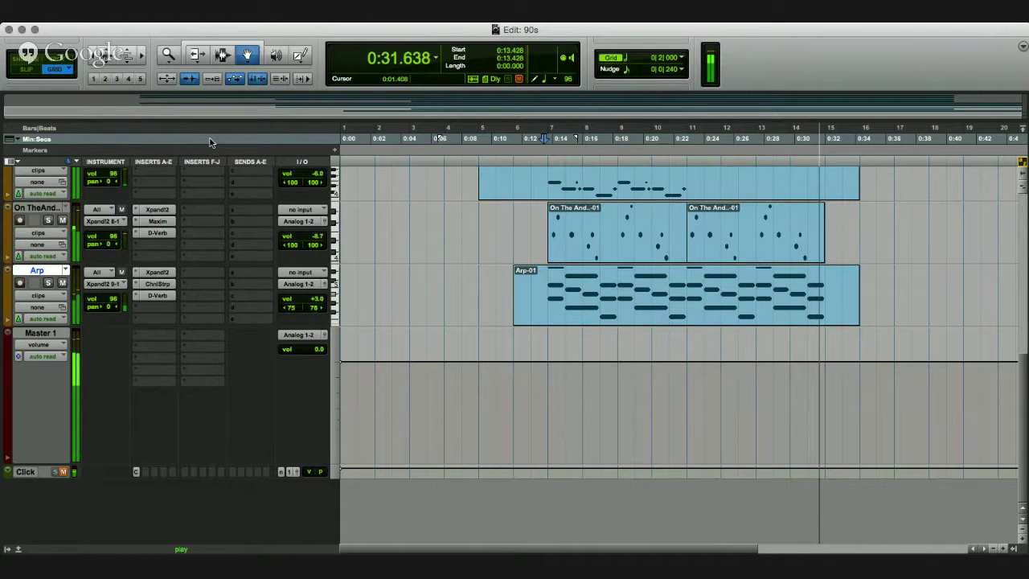
key("space")
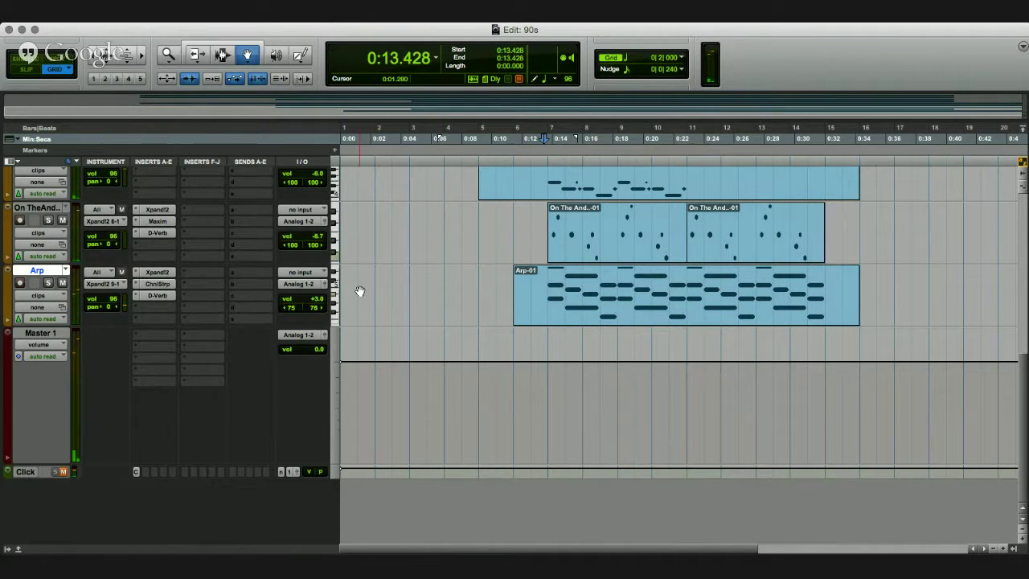
Select the whole arrangement from 0:04.571 to 0:34.285, starting at the Melody track
scroll(360, 292, "up", 10)
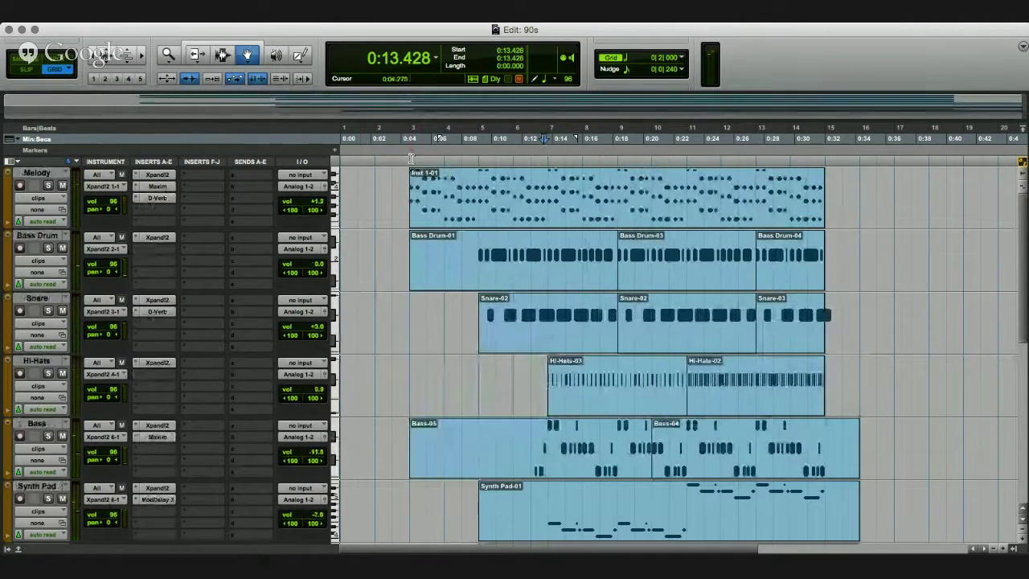
left_click_drag(412, 200, 858, 144)
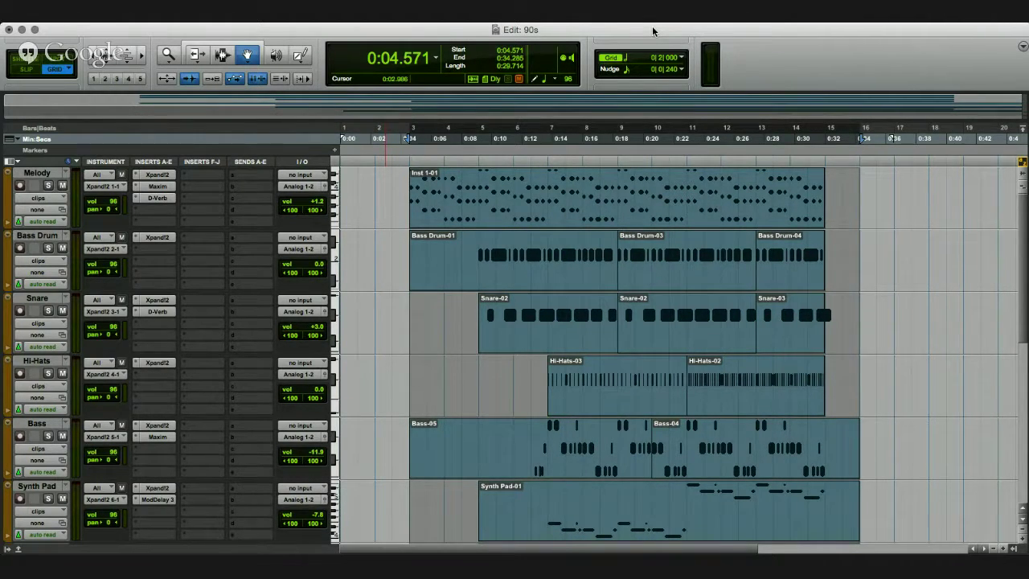
key("super+a")
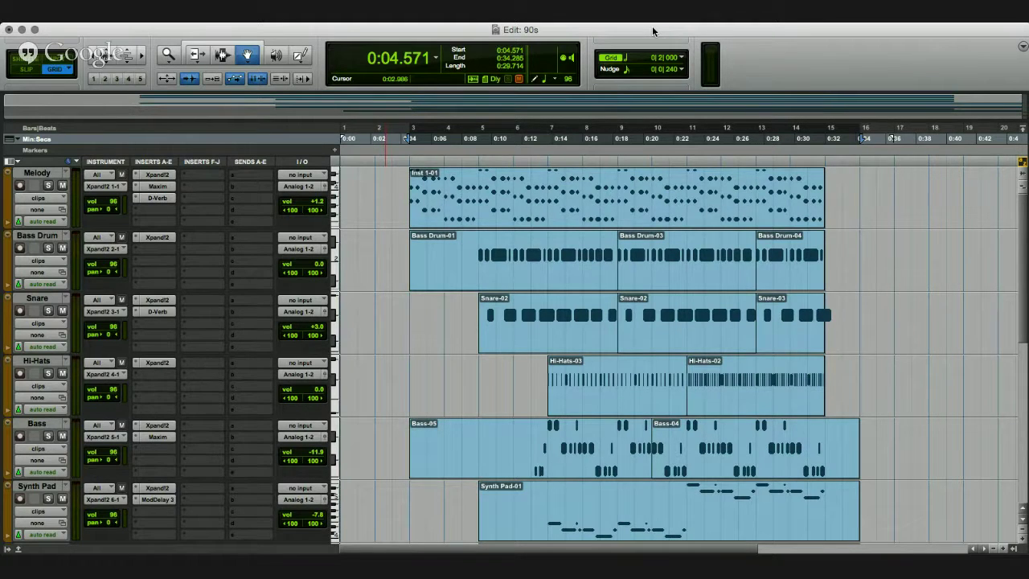